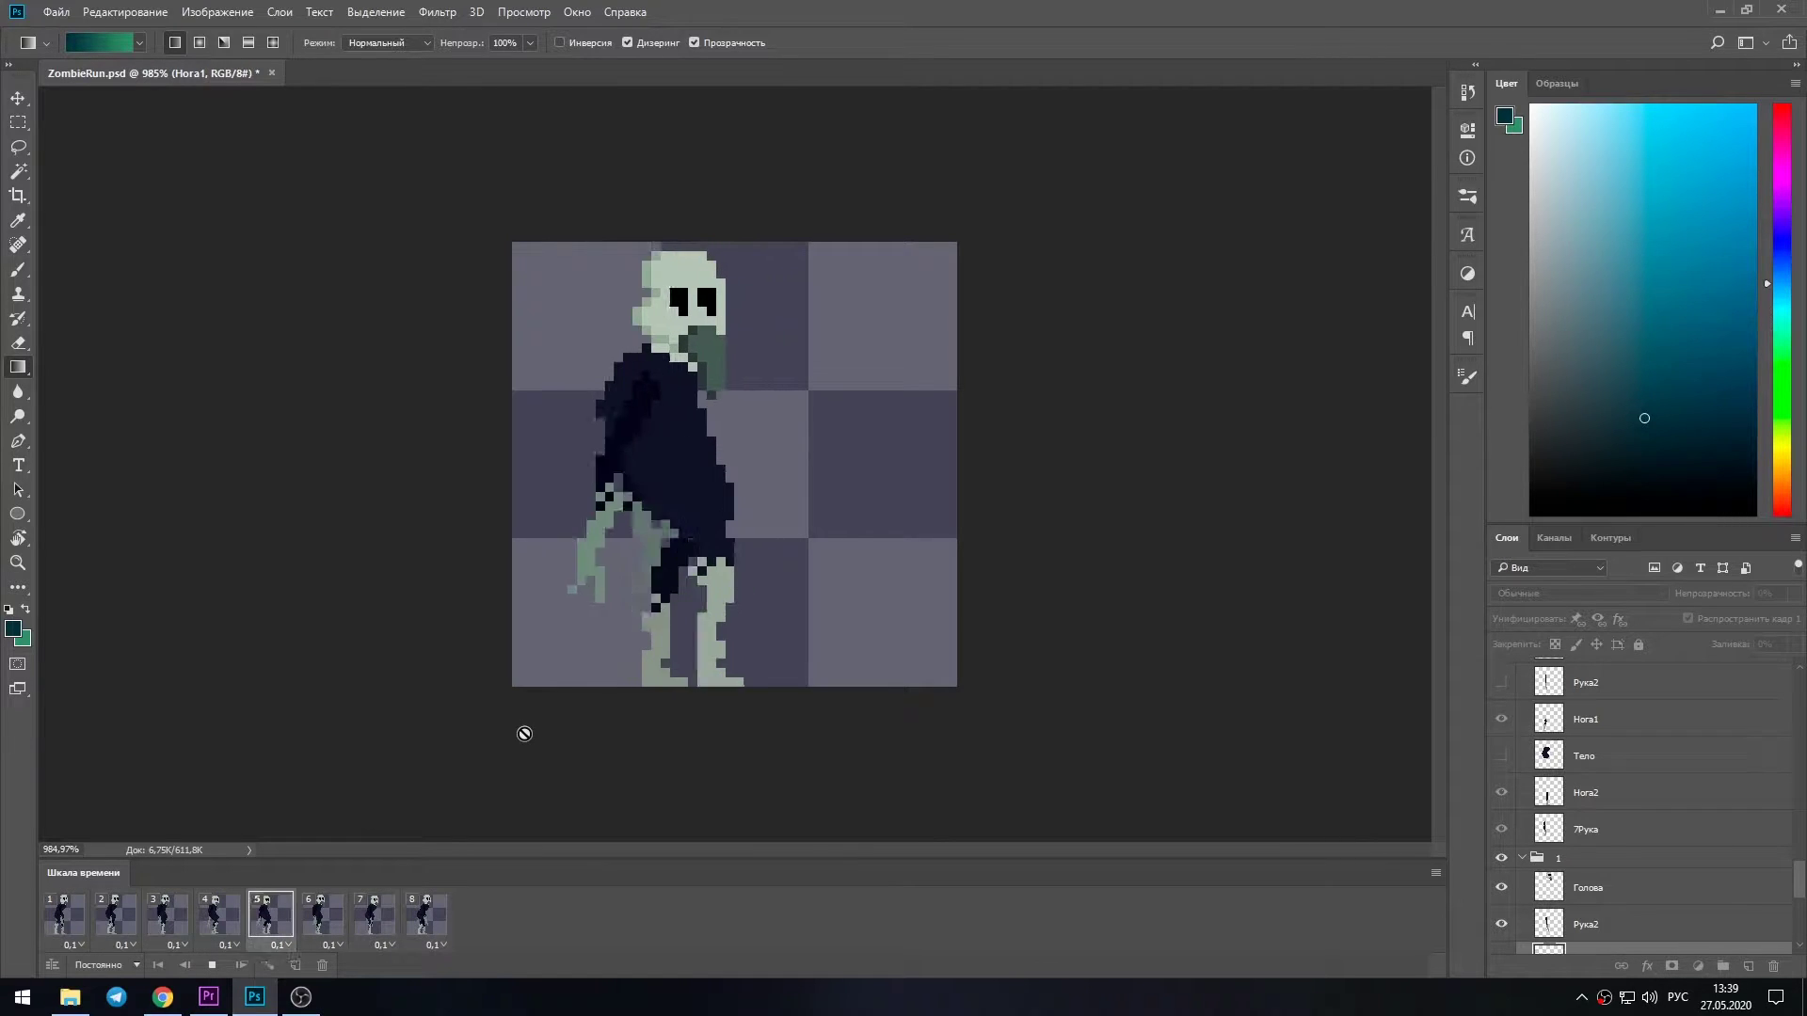
Stop the zombie walk-cycle playback on frame 1 and zoom in on the sprite
click(212, 971)
click(68, 927)
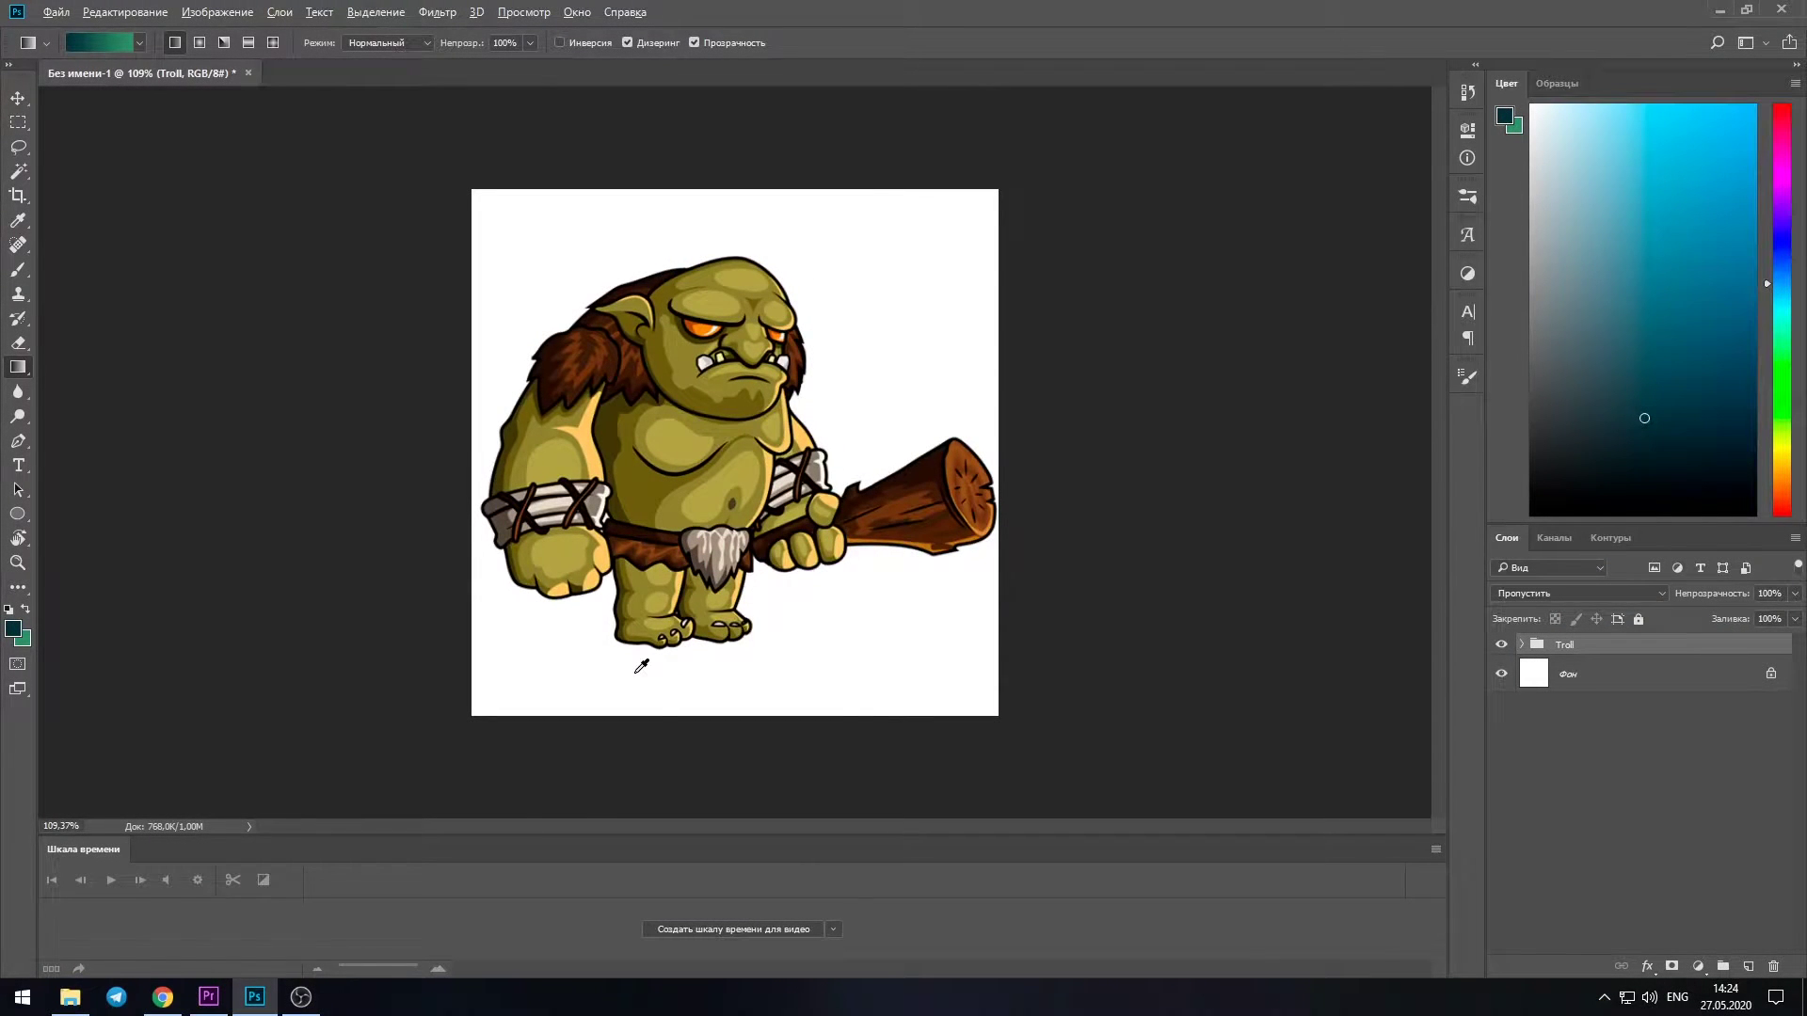
key(ctrl+plus)
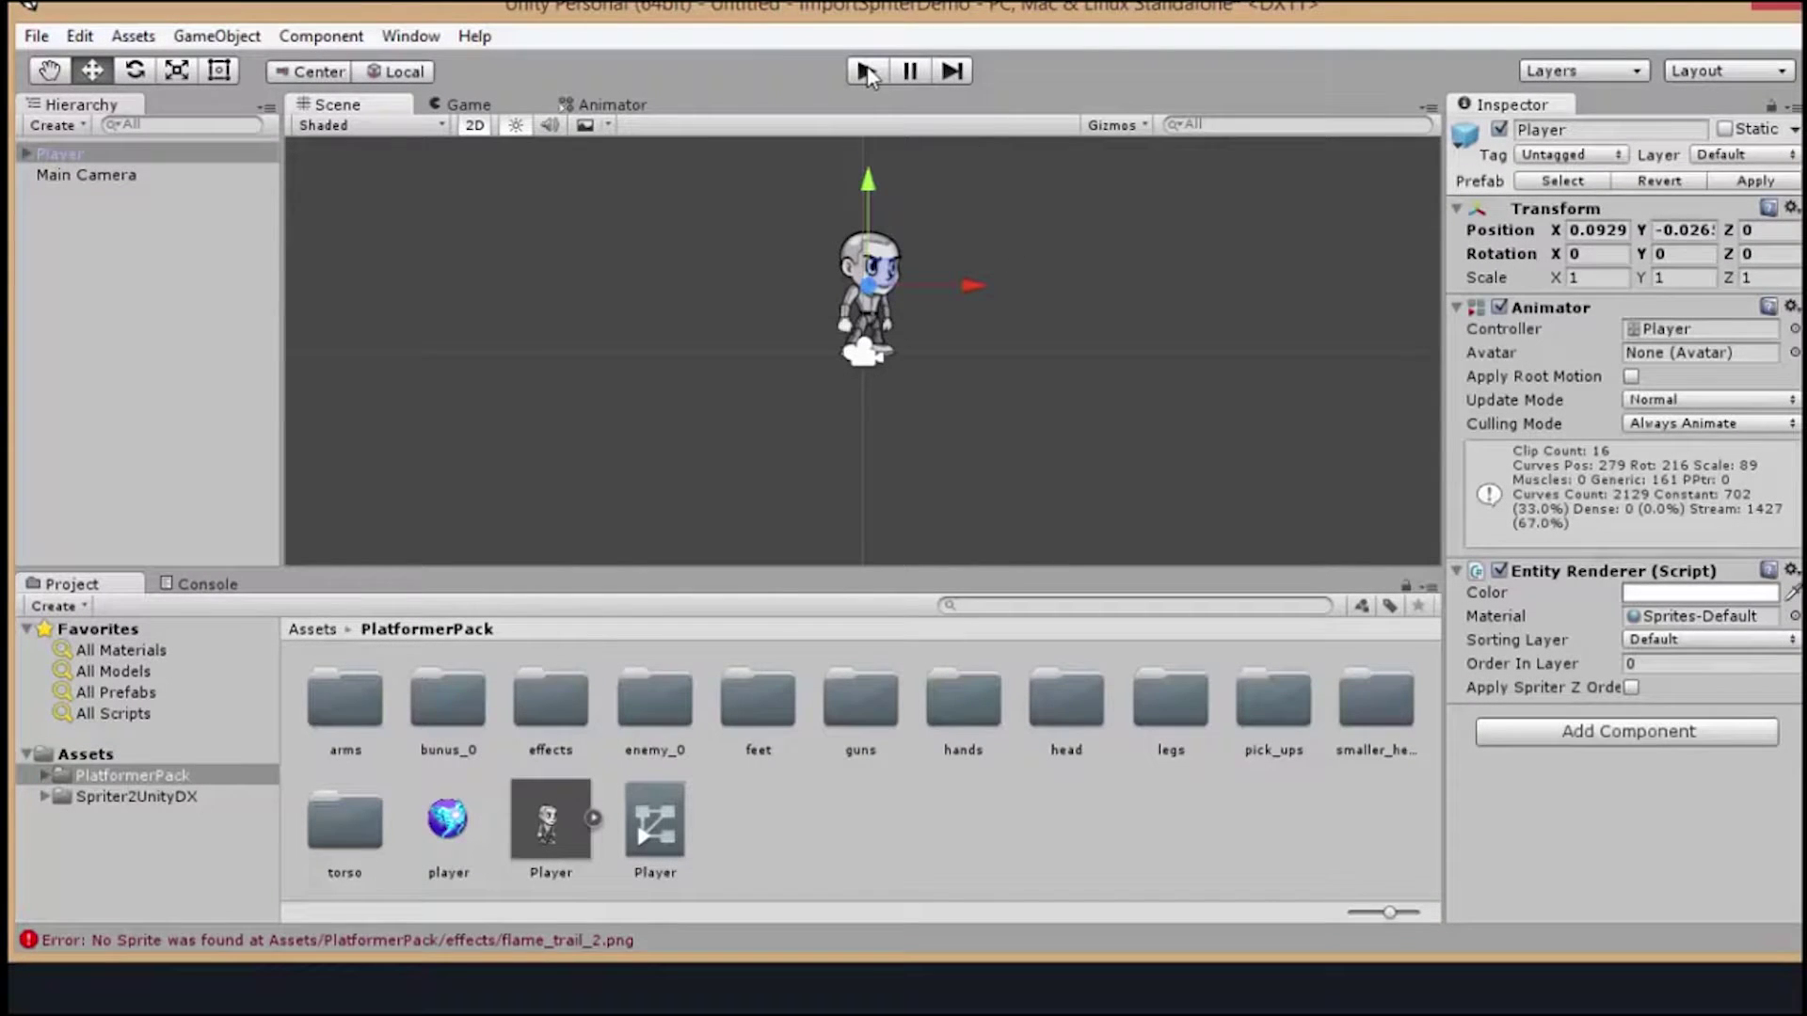
Finish the cop's bone chain up through the body to the hat
click(866, 71)
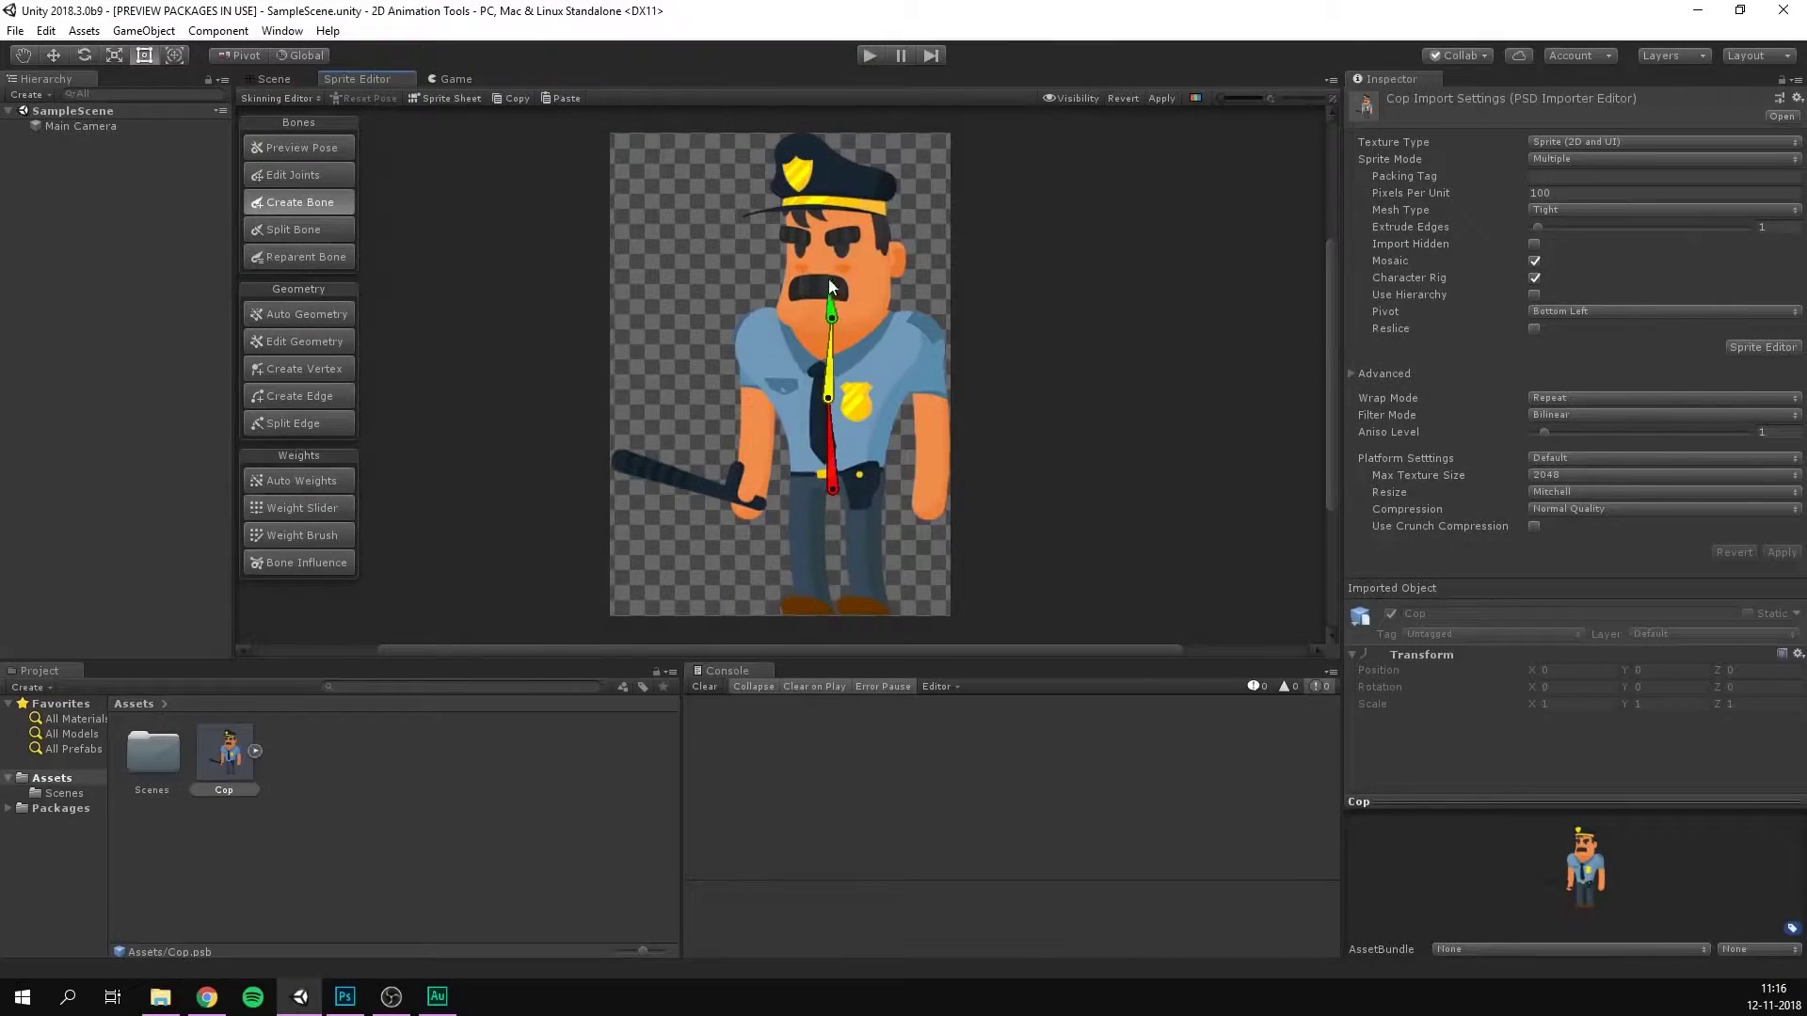
click(839, 166)
right_click(943, 261)
Add arm bones down to the elbow and hand, then delete the stray arm bones
click(924, 337)
click(931, 413)
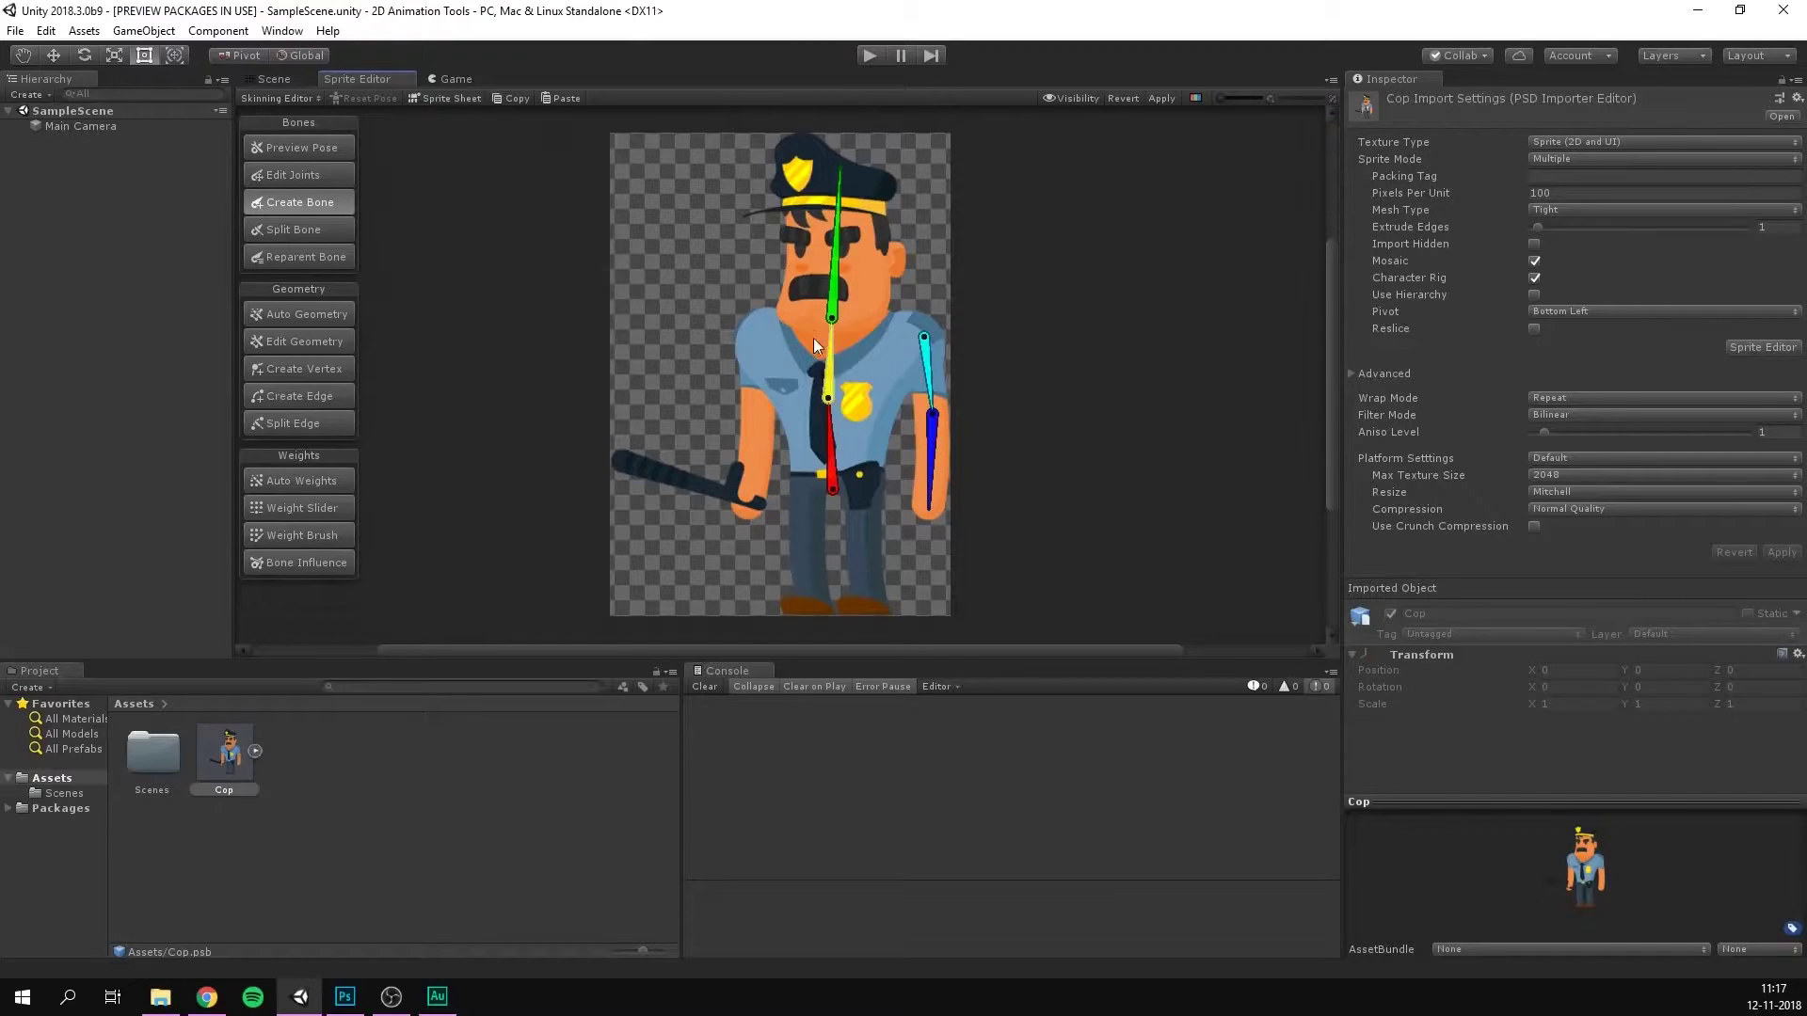
click(929, 508)
right_click(1001, 400)
click(930, 456)
key(Delete)
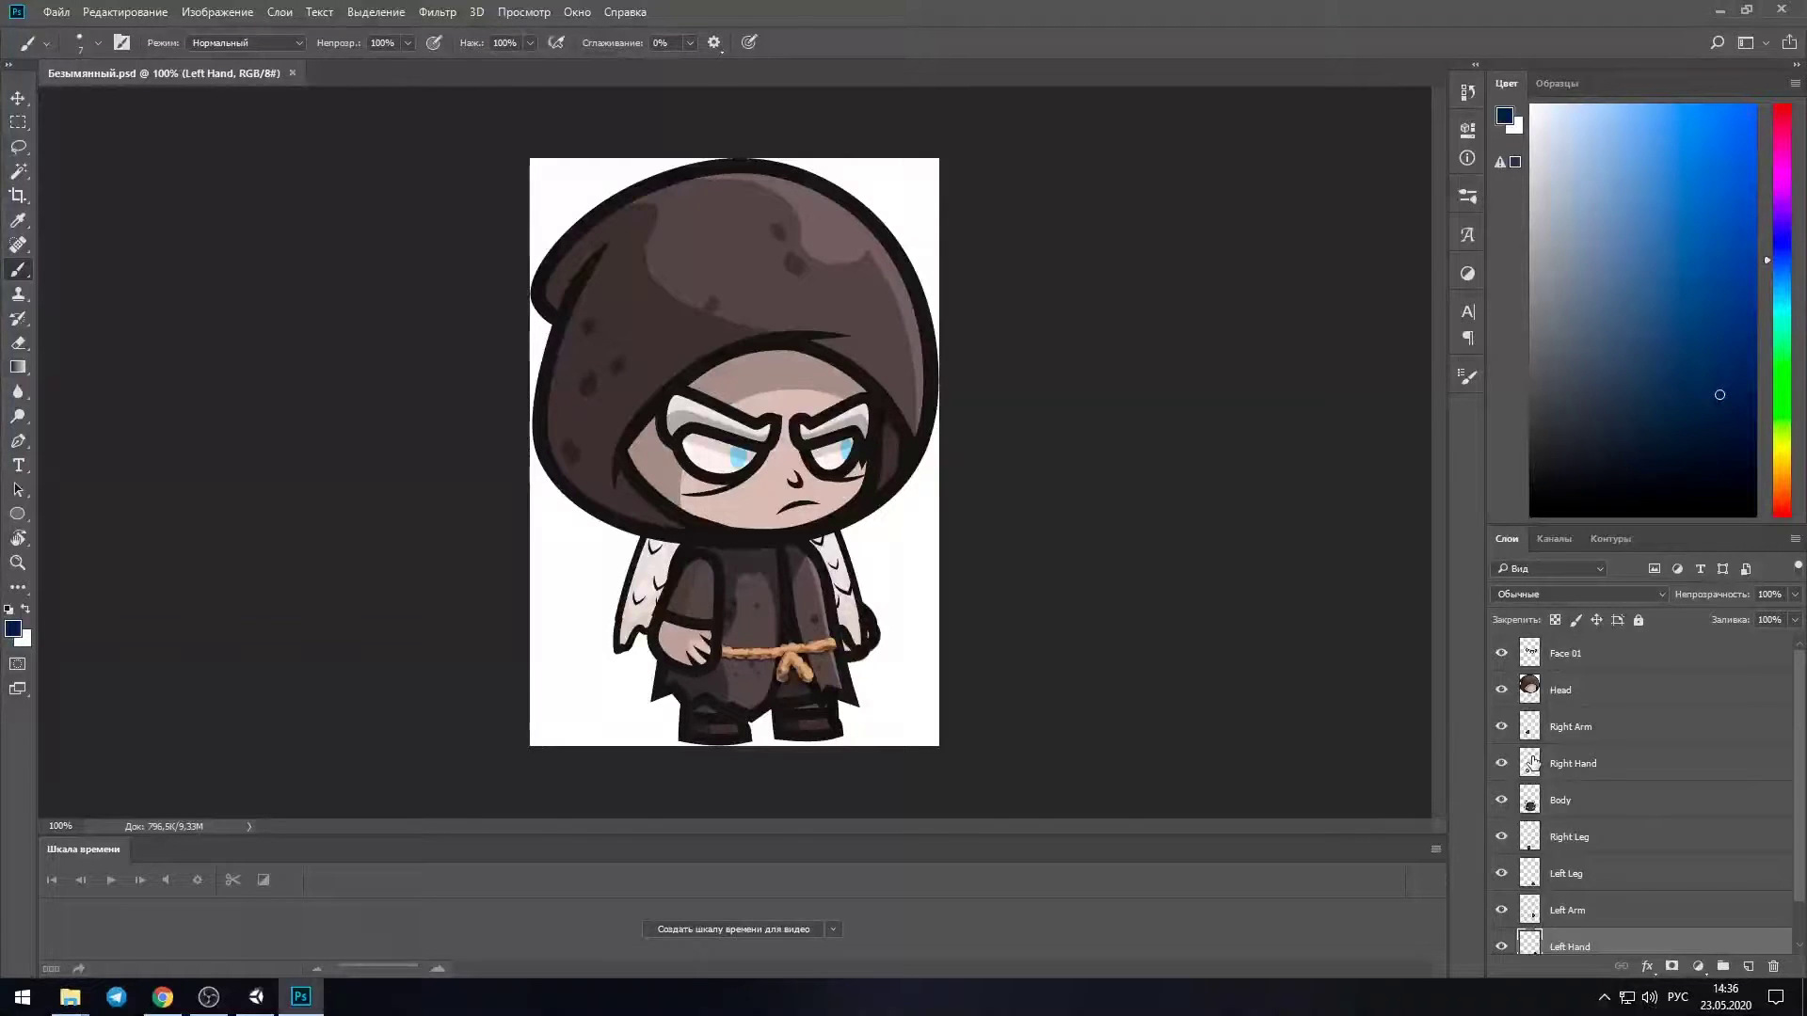
click(1579, 663)
key(ctrl+t)
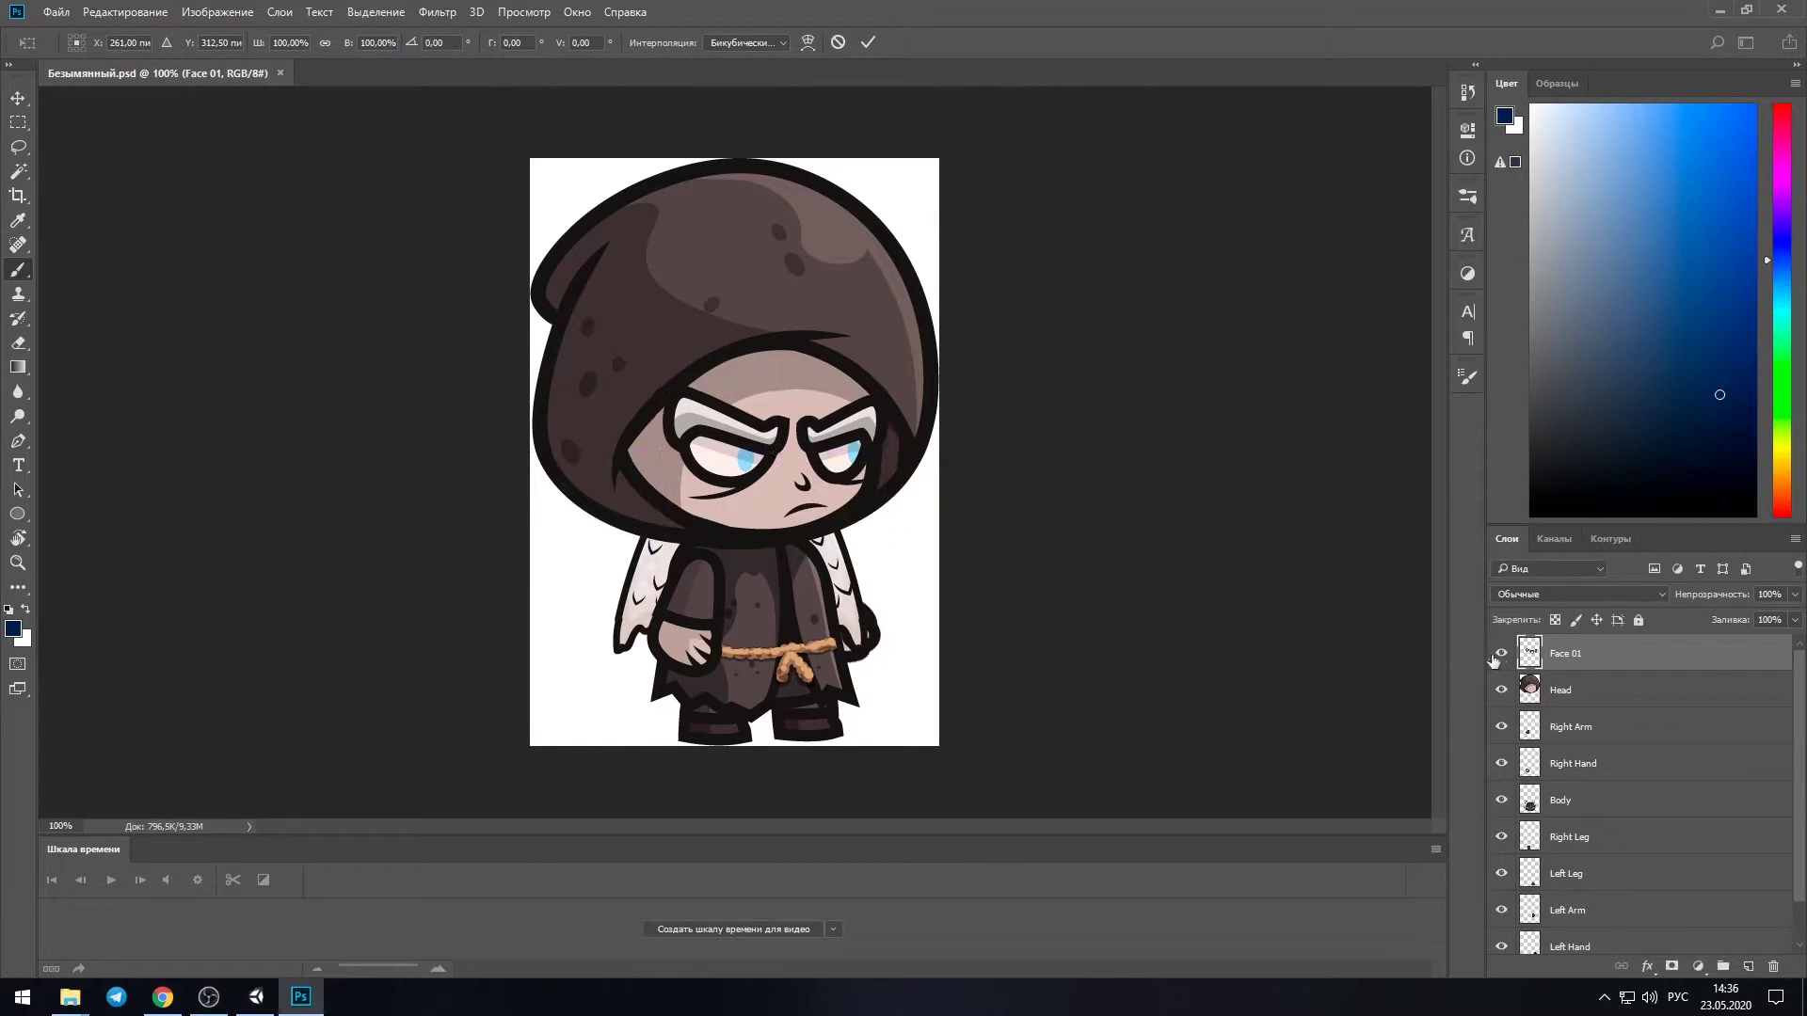
click(1553, 690)
key(ctrl+t)
key(Return)
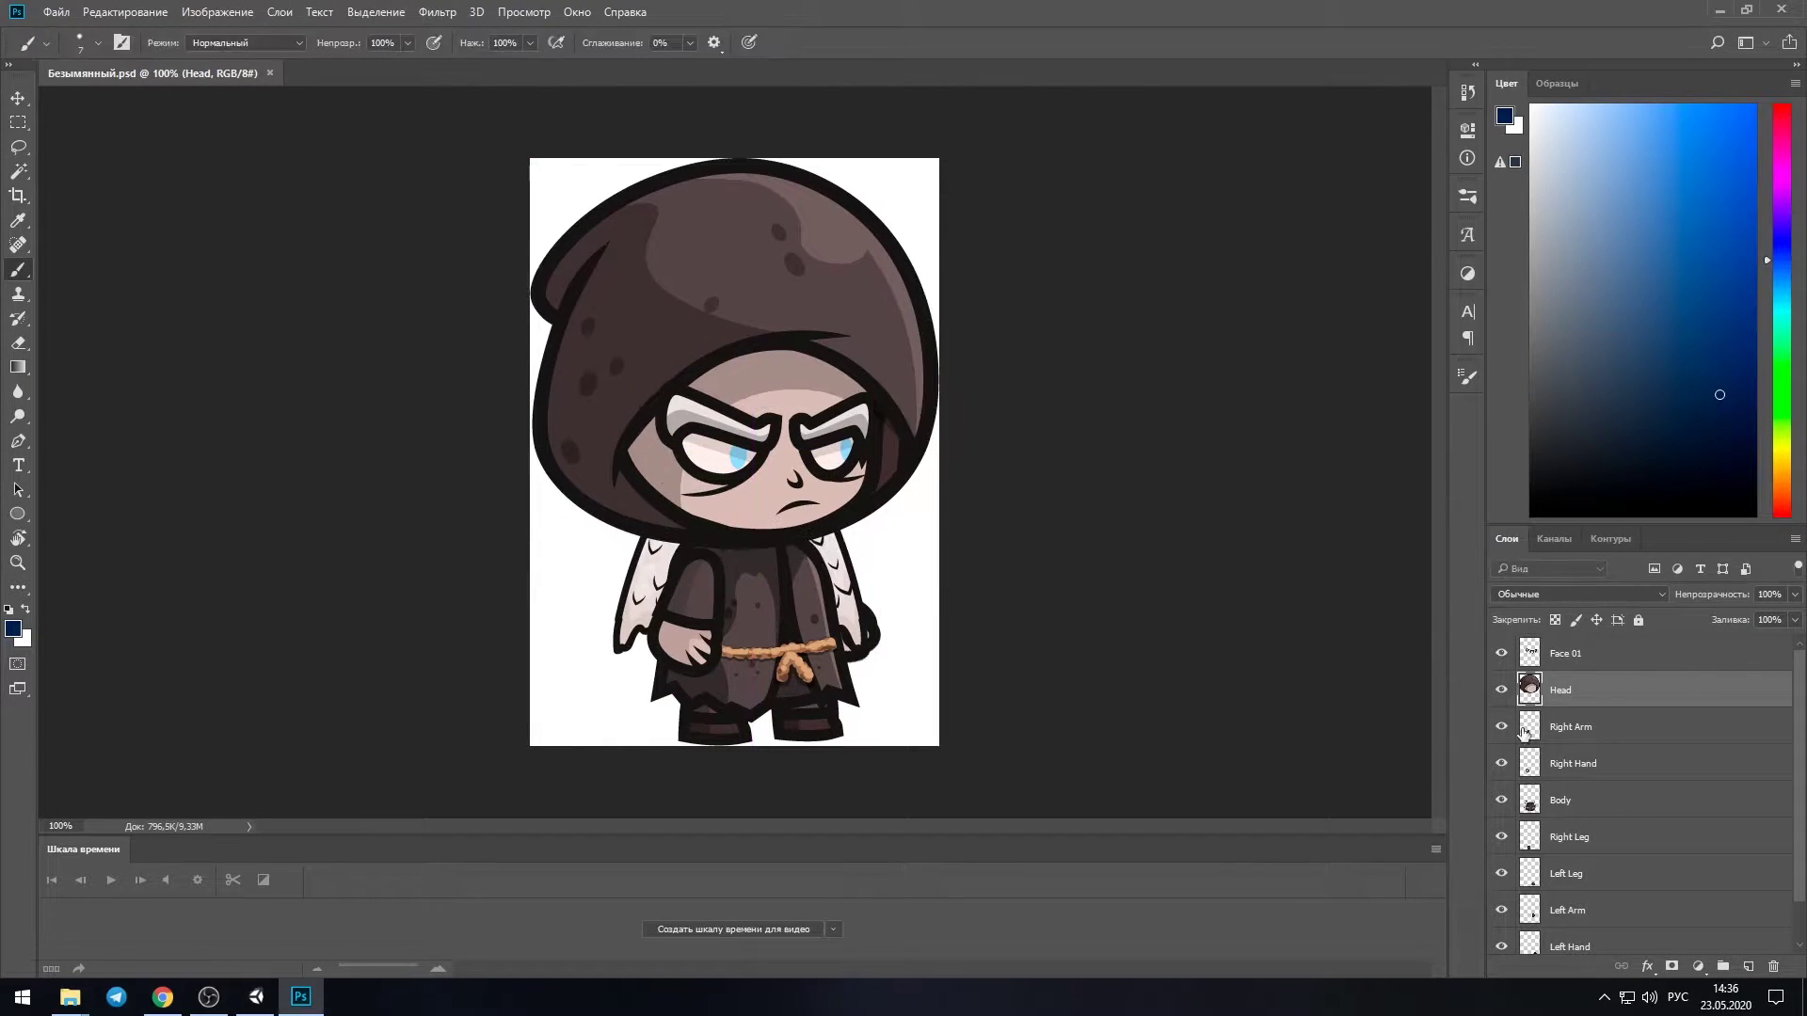
click(1525, 733)
key(ctrl+t)
drag(688, 600, 715, 602)
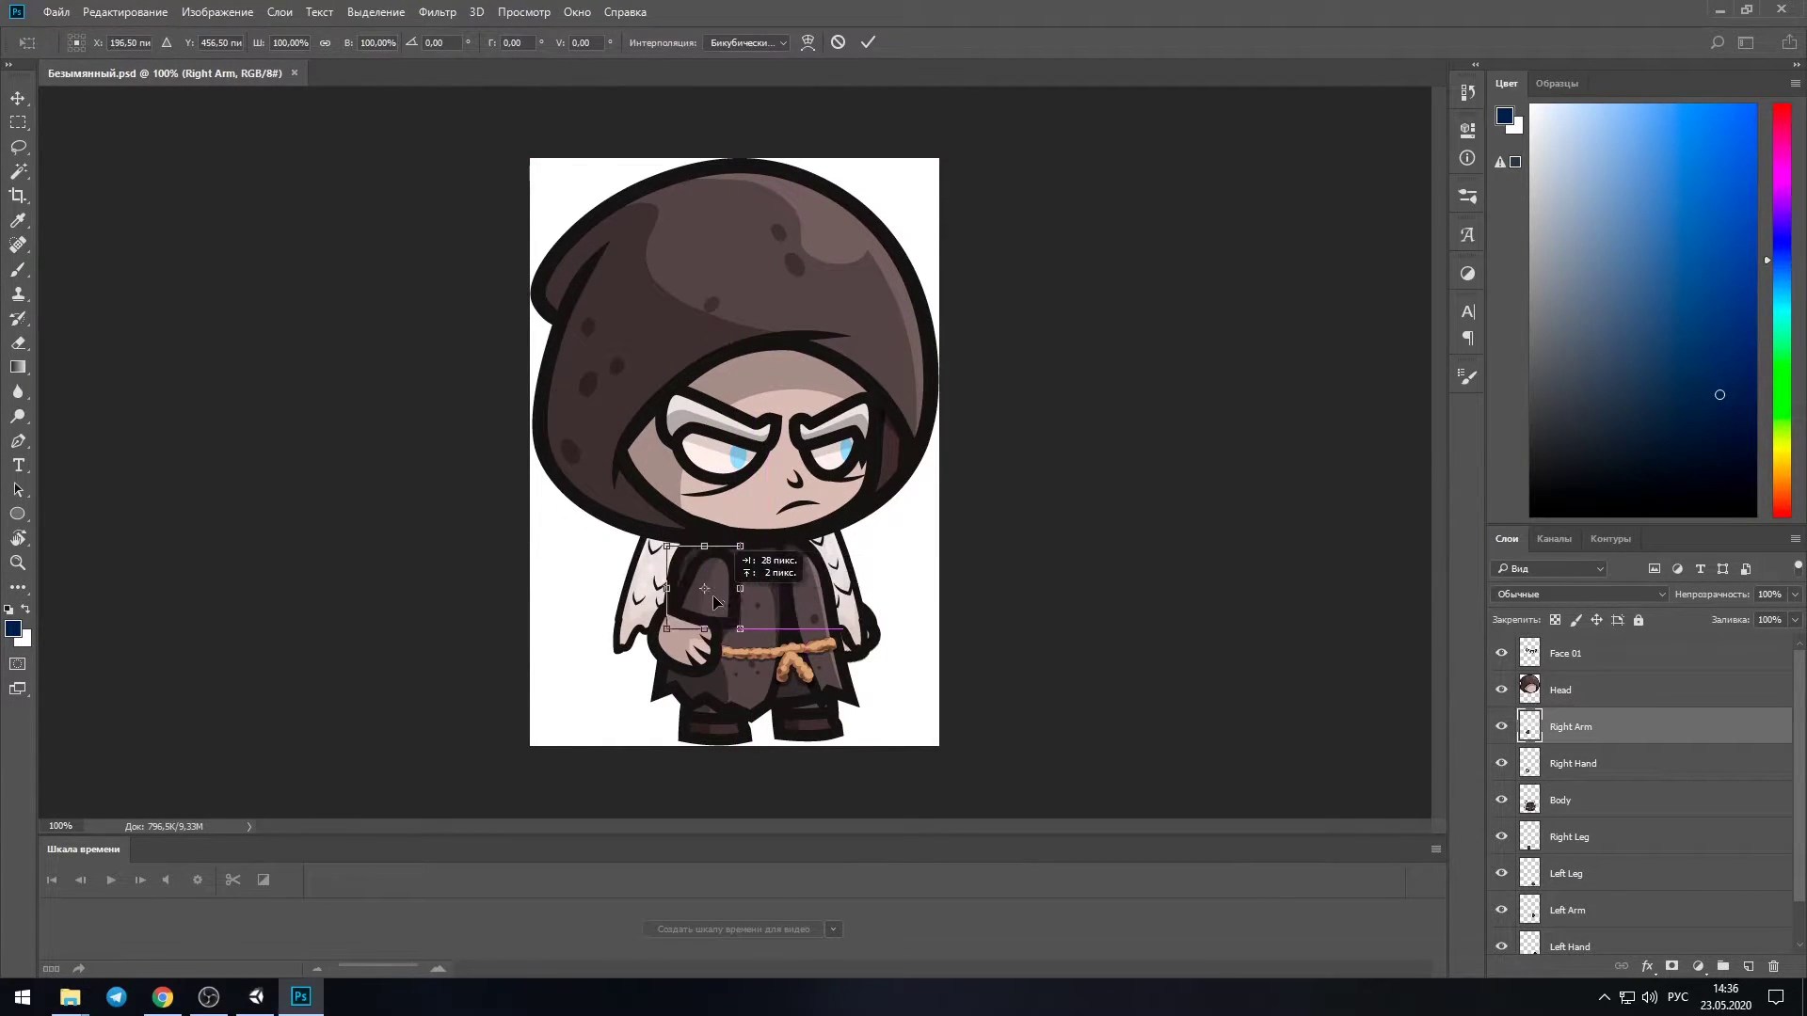
key(Escape)
click(1579, 802)
key(ctrl+t)
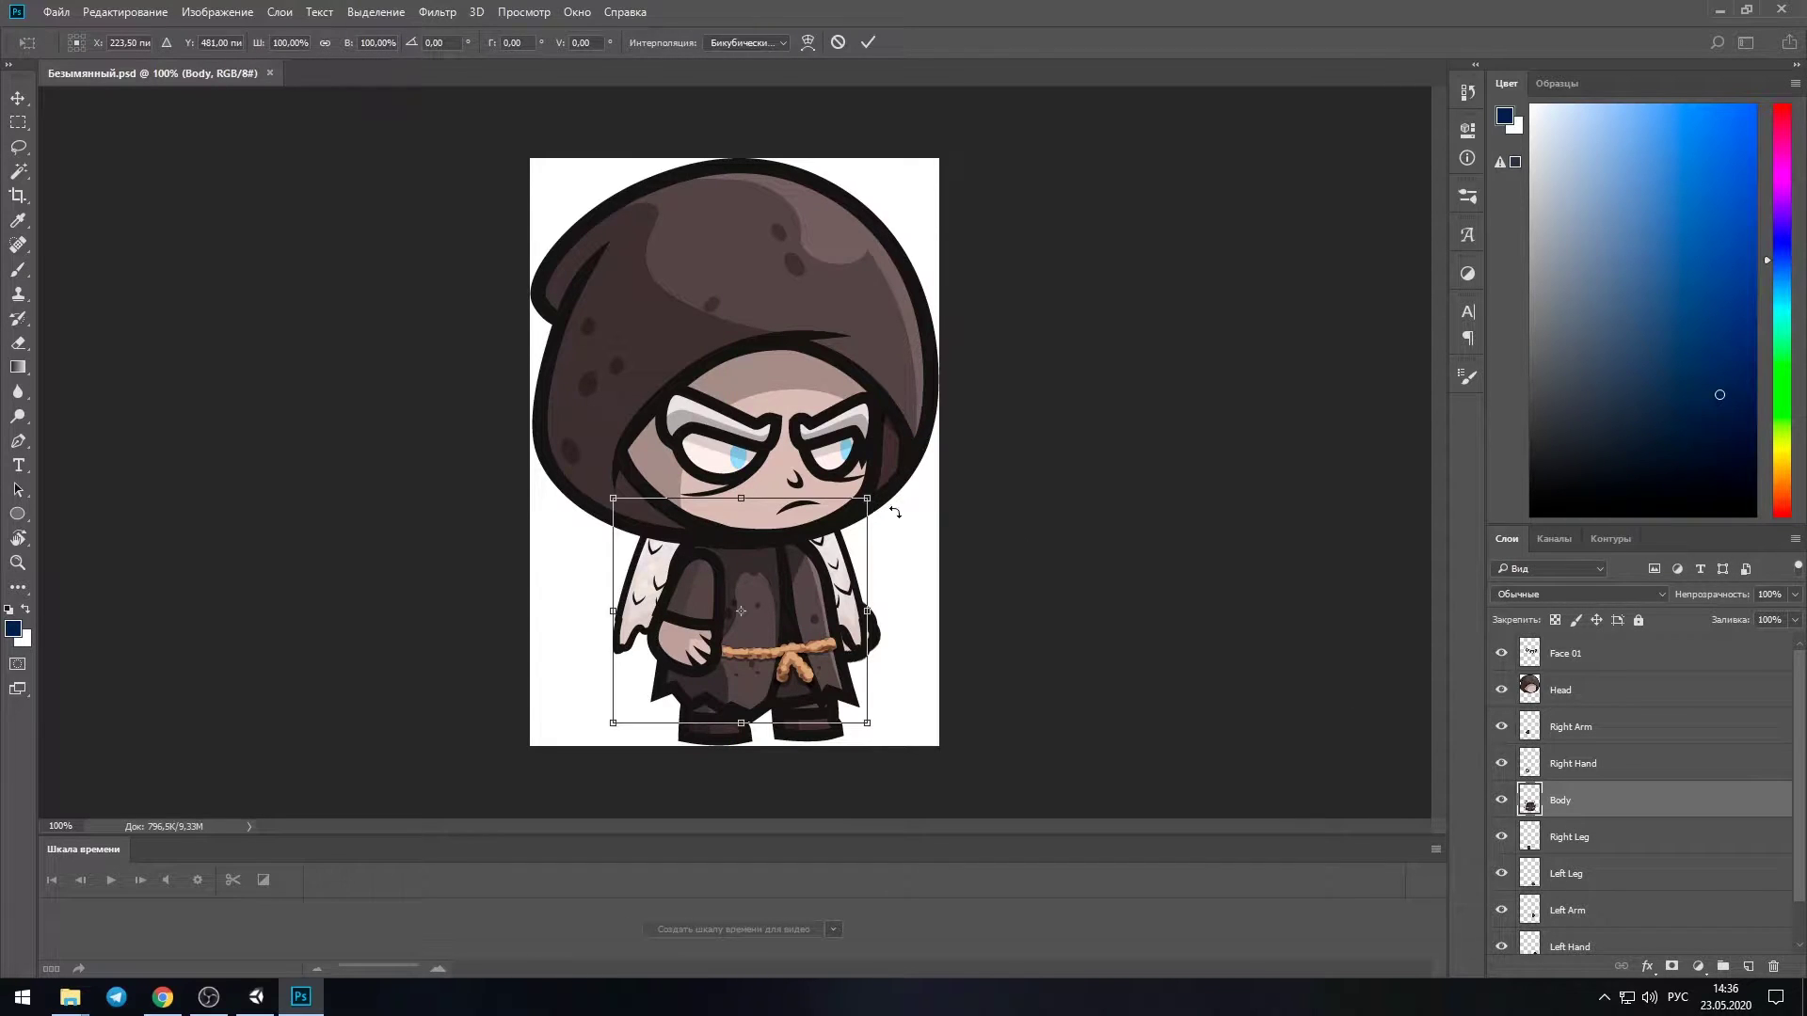
drag(895, 512, 951, 576)
key(Escape)
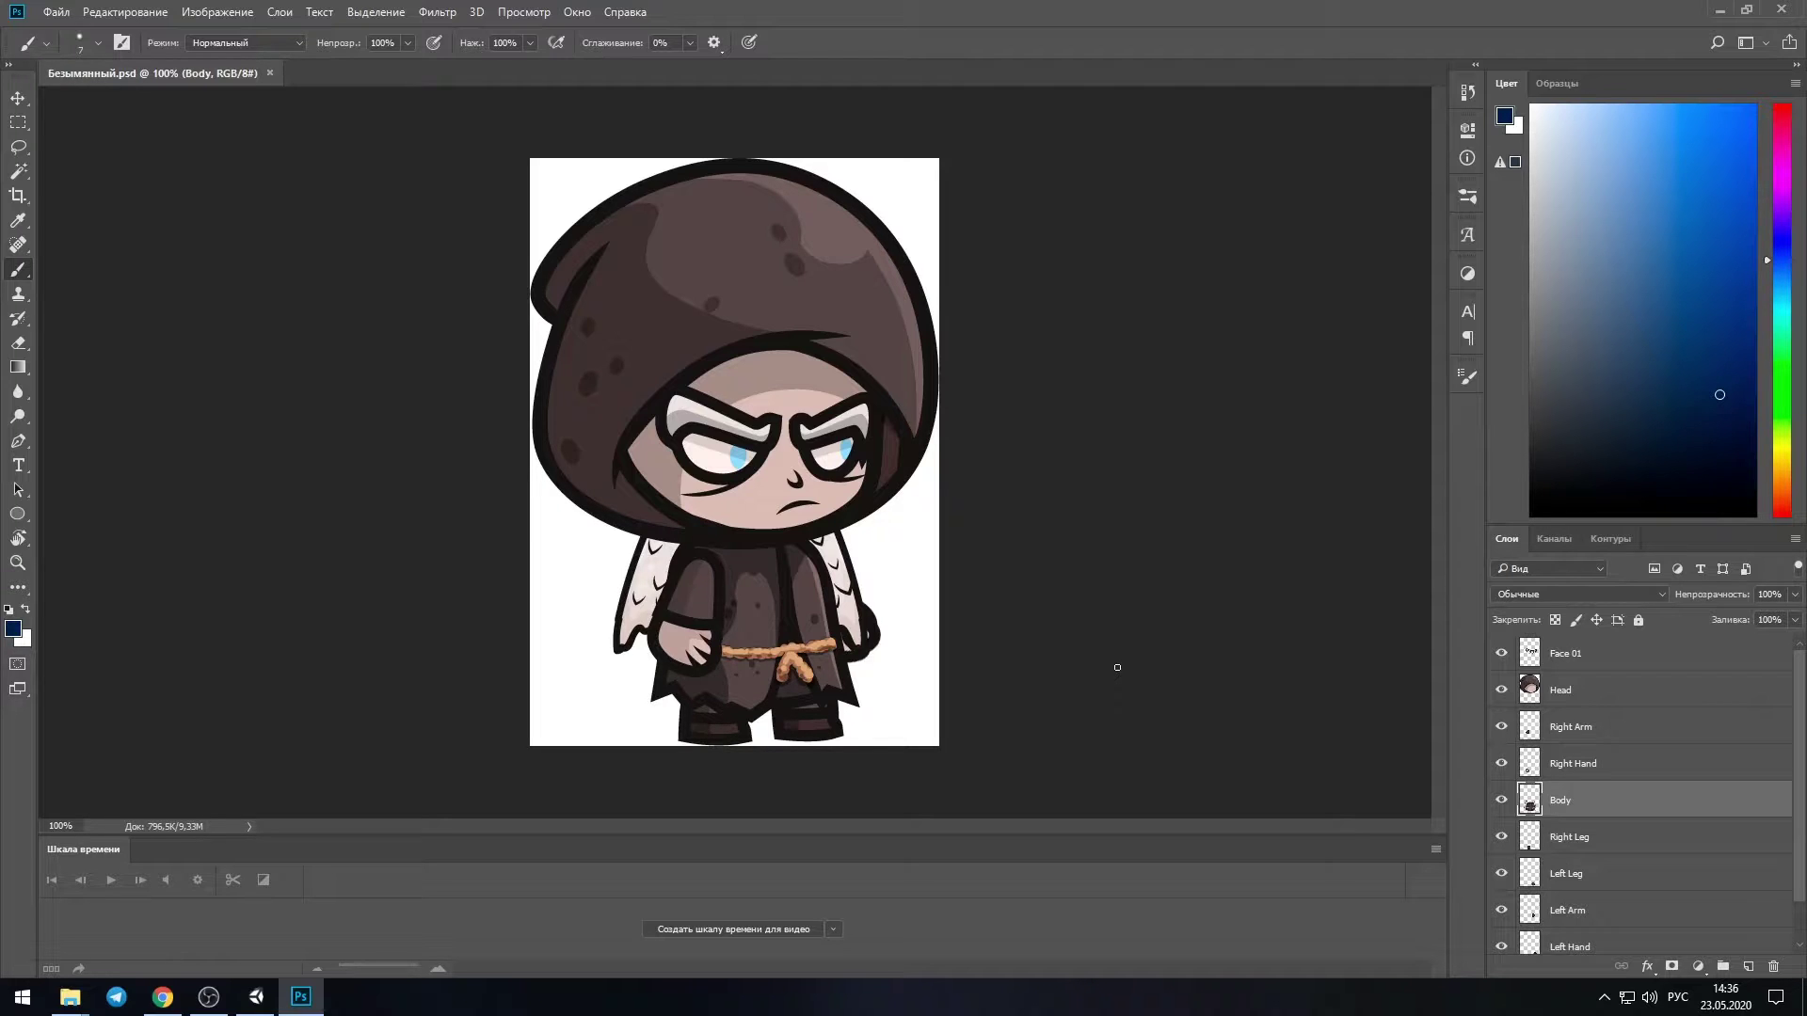
Save as FallenAngel.psb in Large Document Format, replacing the old file, with Maximize Compatibility
key(ctrl+shift+s)
double_click(424, 738)
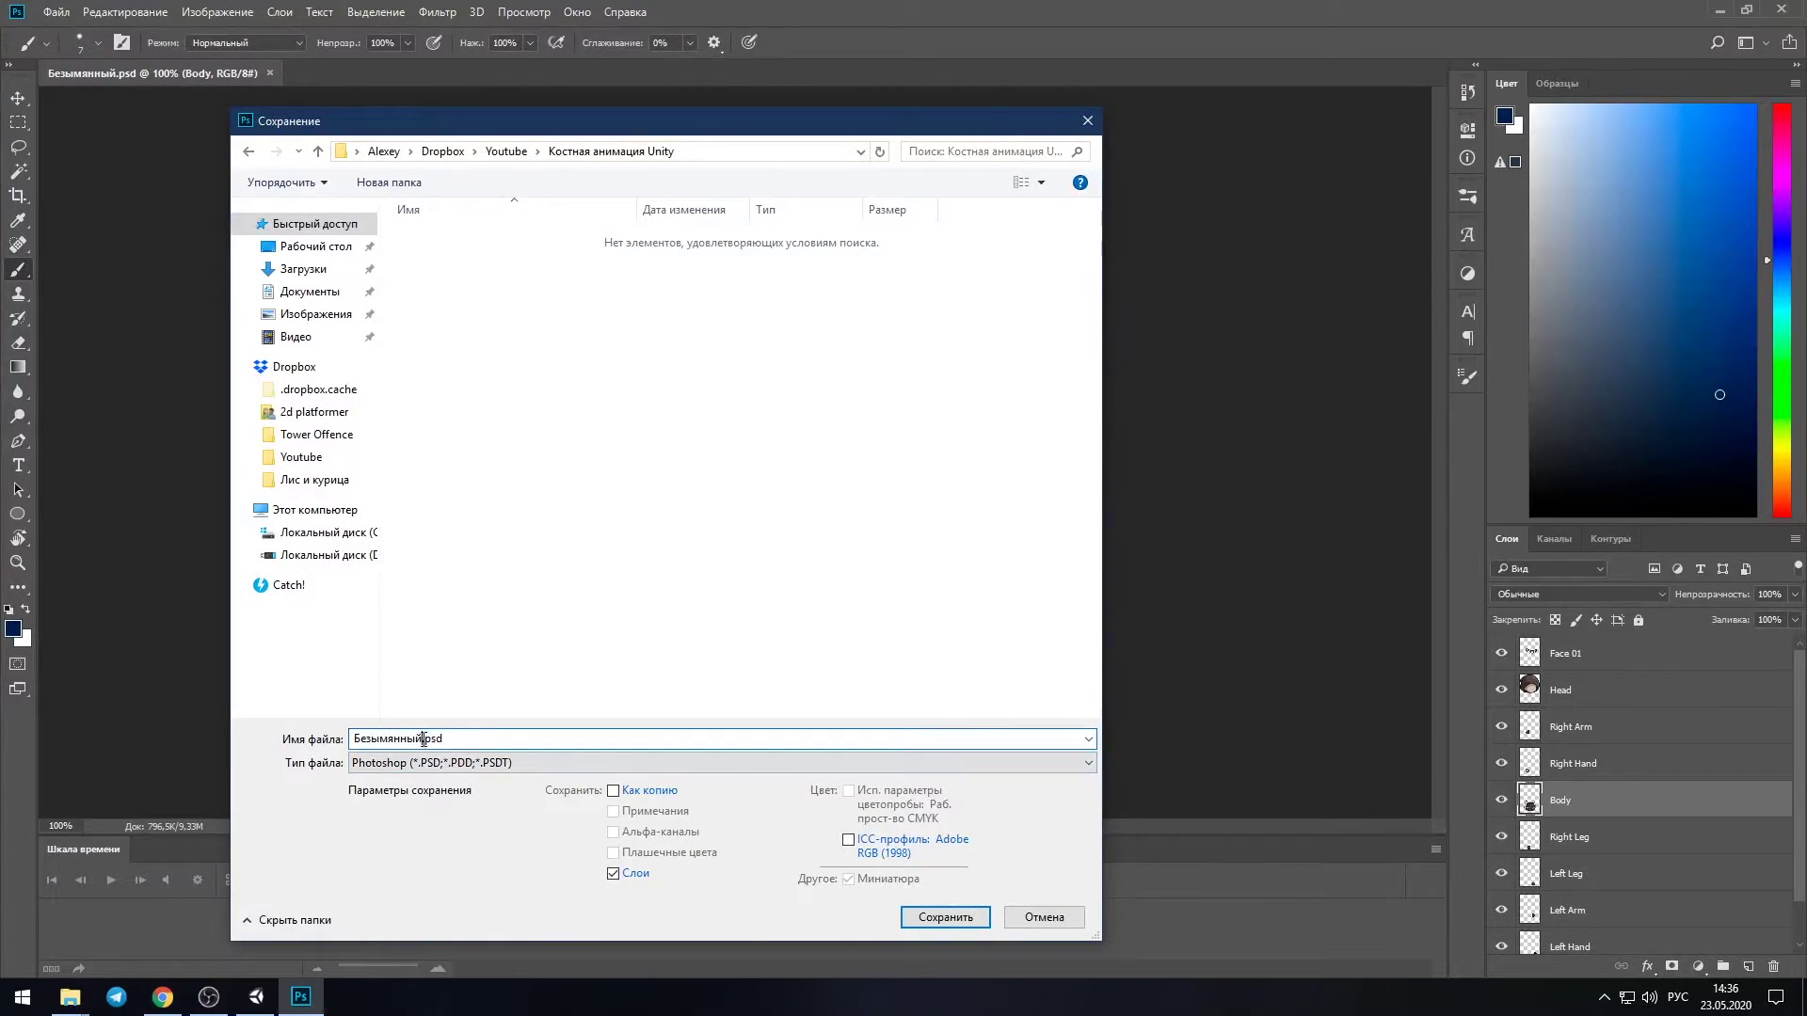
key(BackSpace)
key(BackSpace)
key(BackSpace)
key(alt+shift)
text(F)
text(nge)
click(569, 762)
click(565, 735)
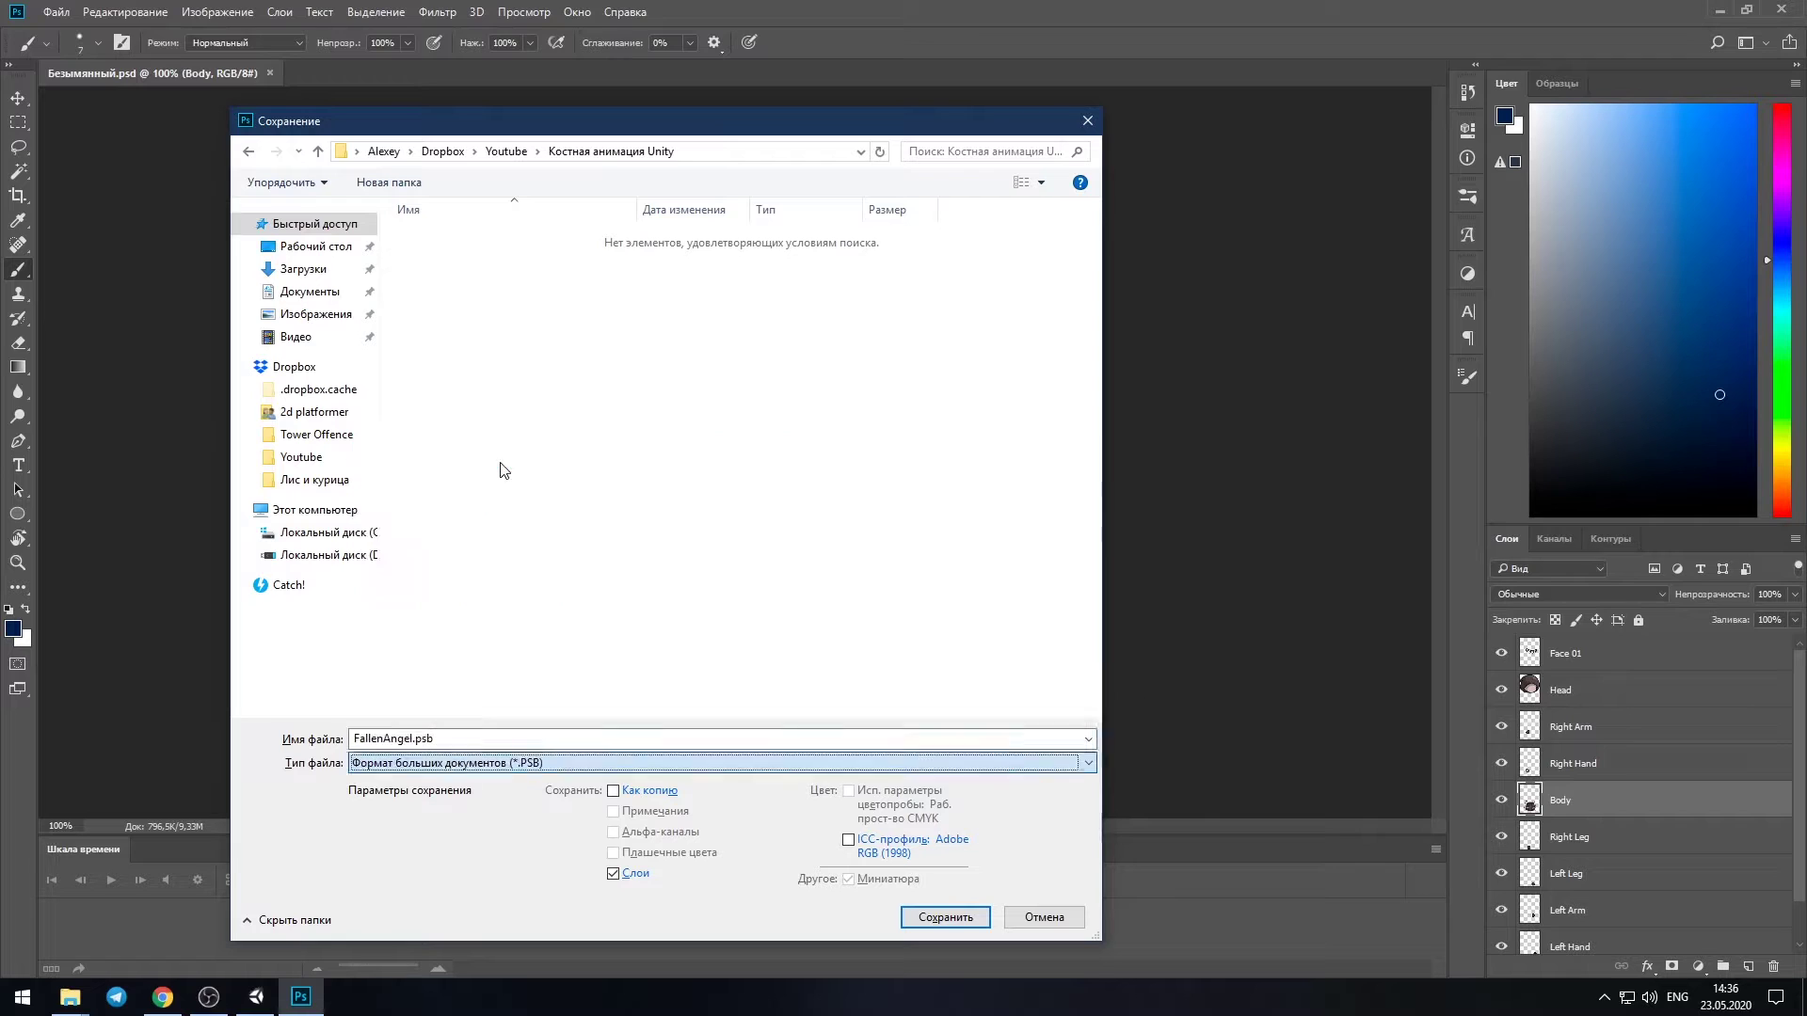
click(452, 738)
click(441, 737)
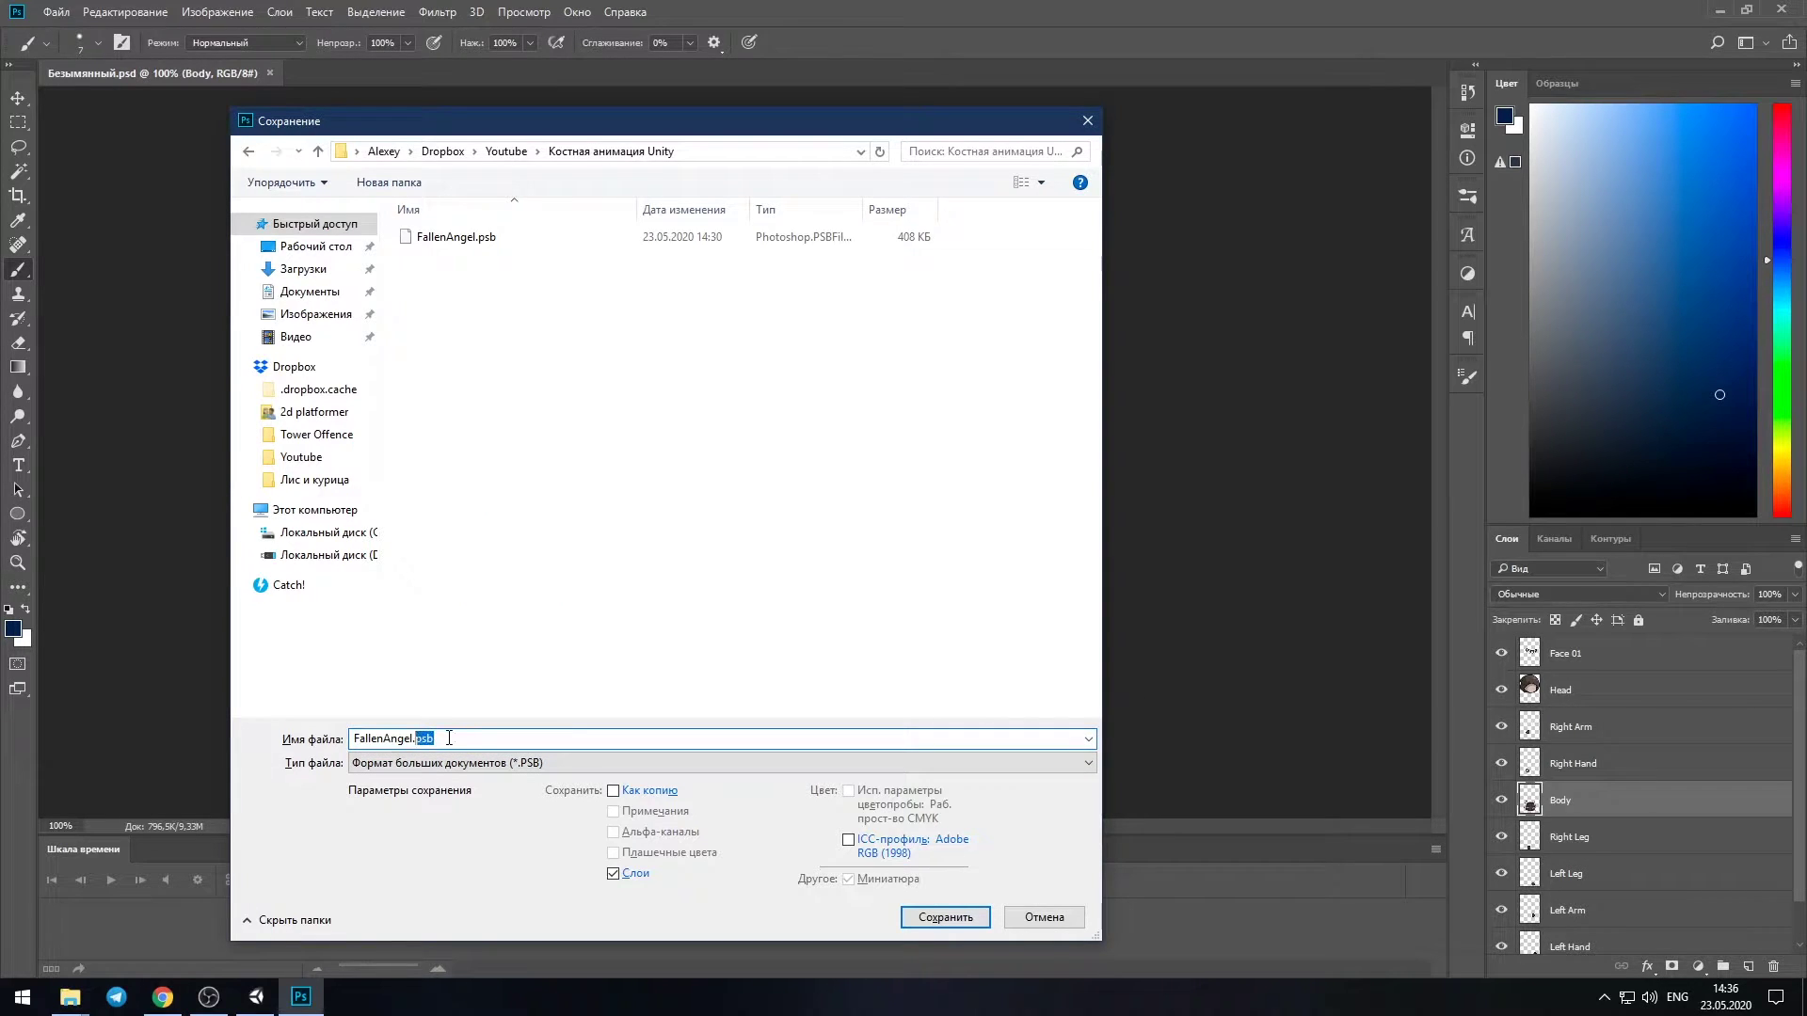
click(944, 917)
click(939, 500)
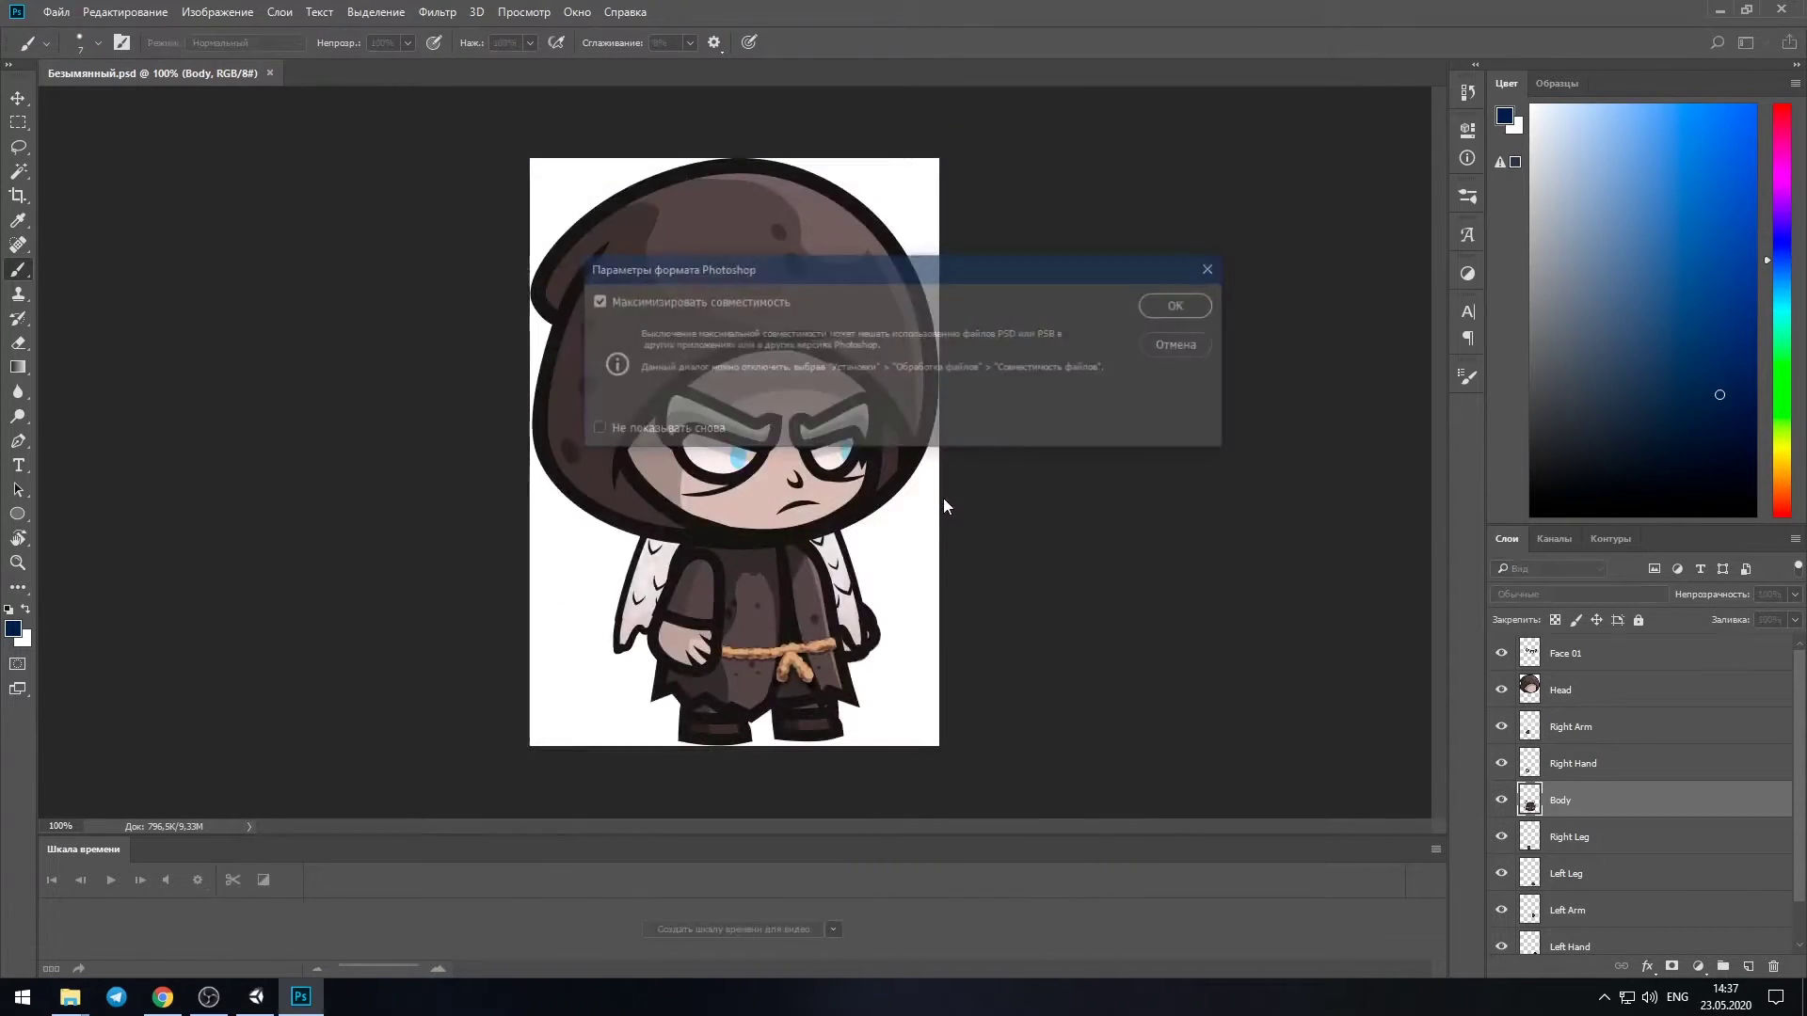
click(1172, 305)
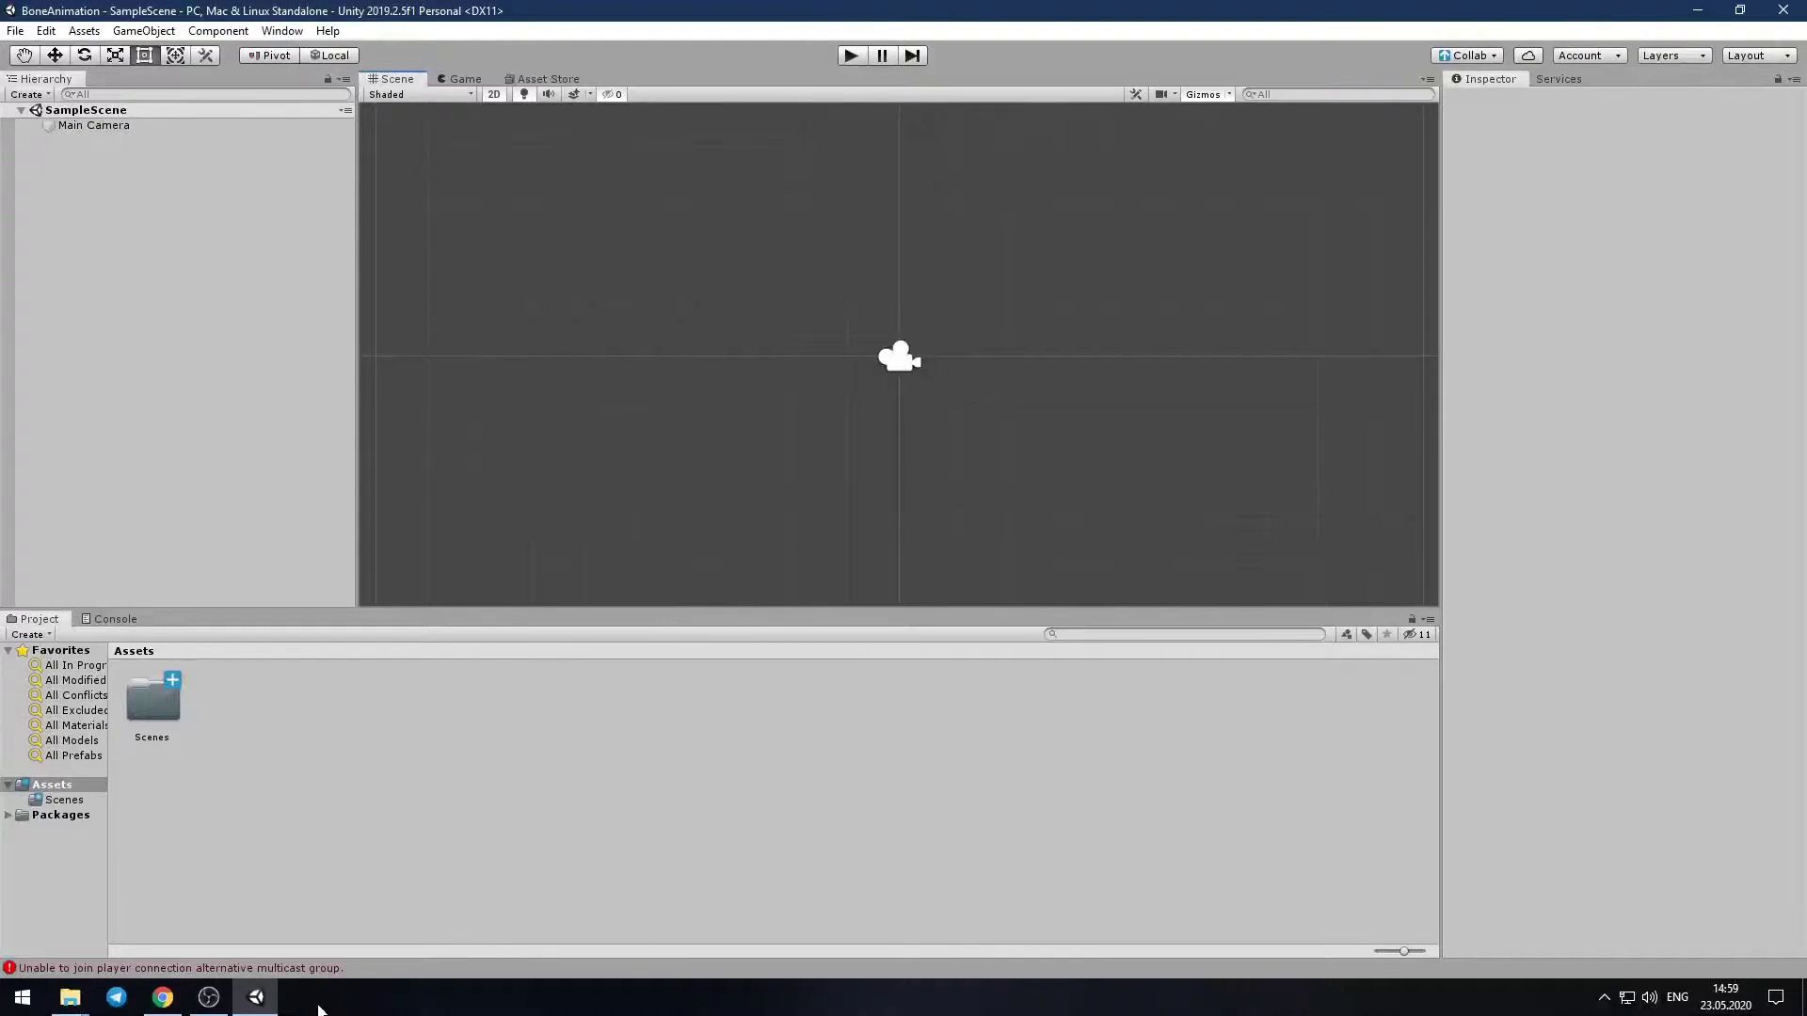
Open the Package Manager listing all packages, with preview packages shown
click(295, 34)
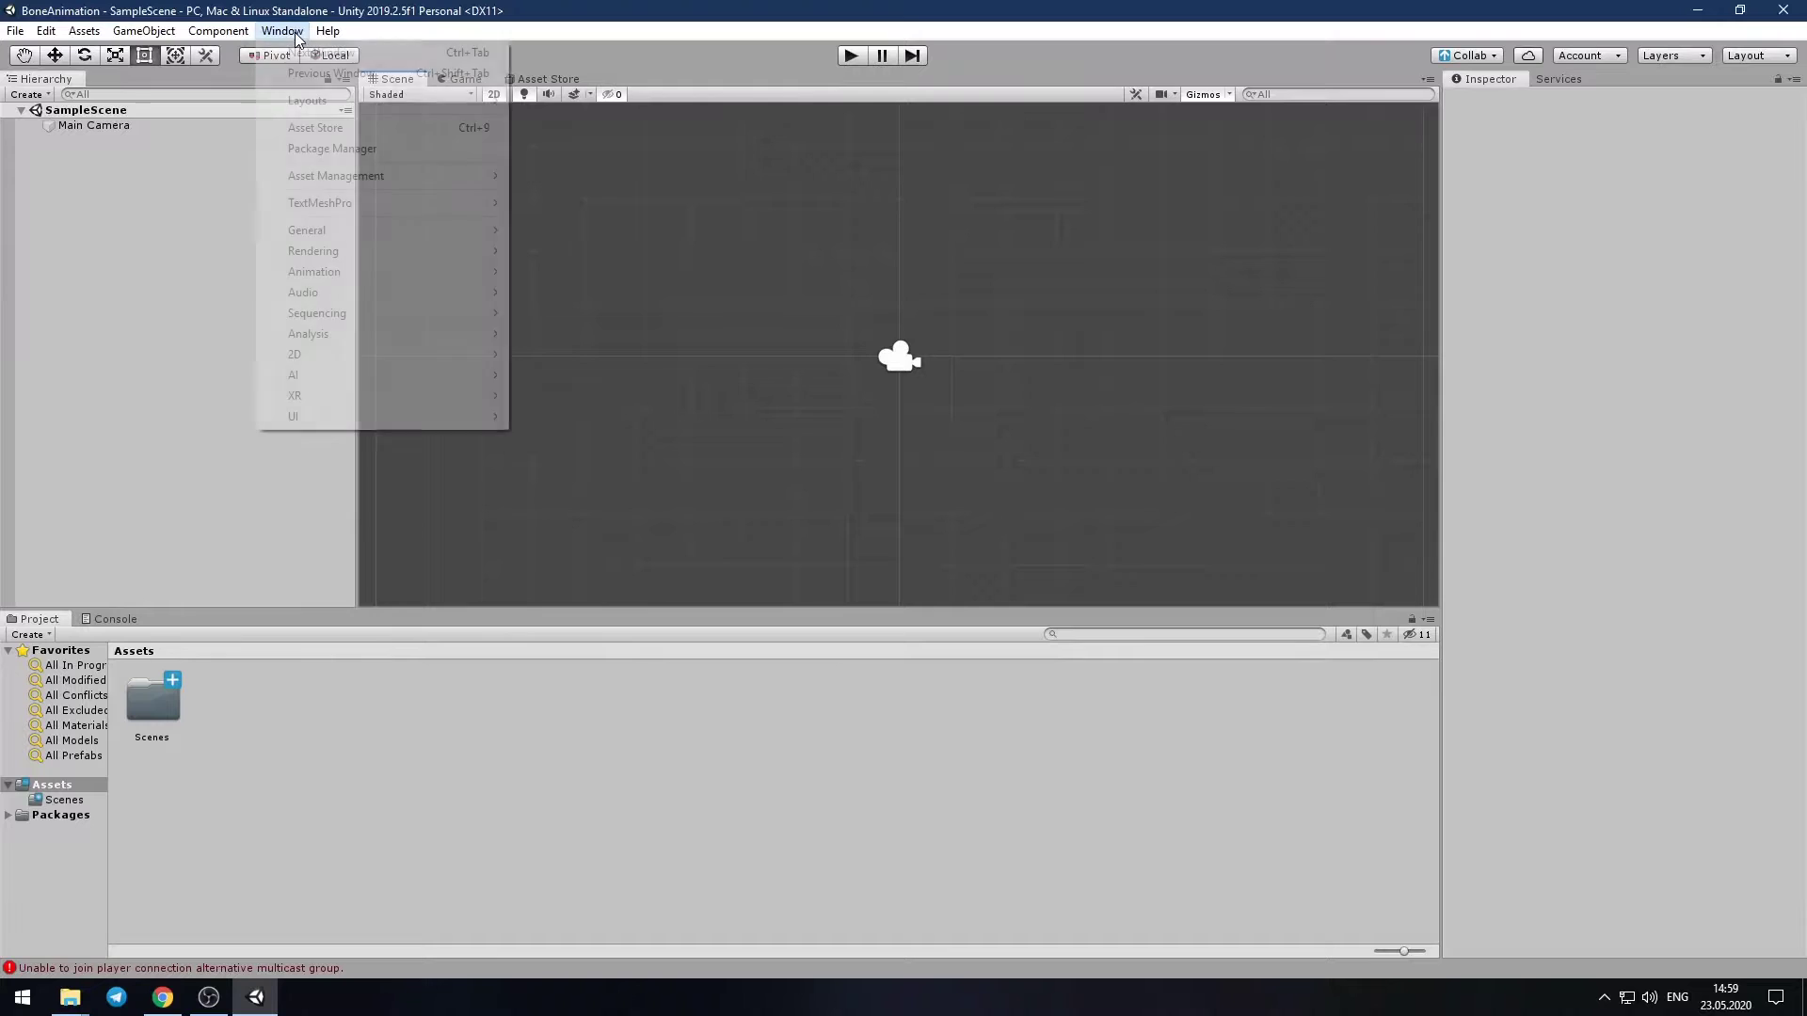
click(354, 146)
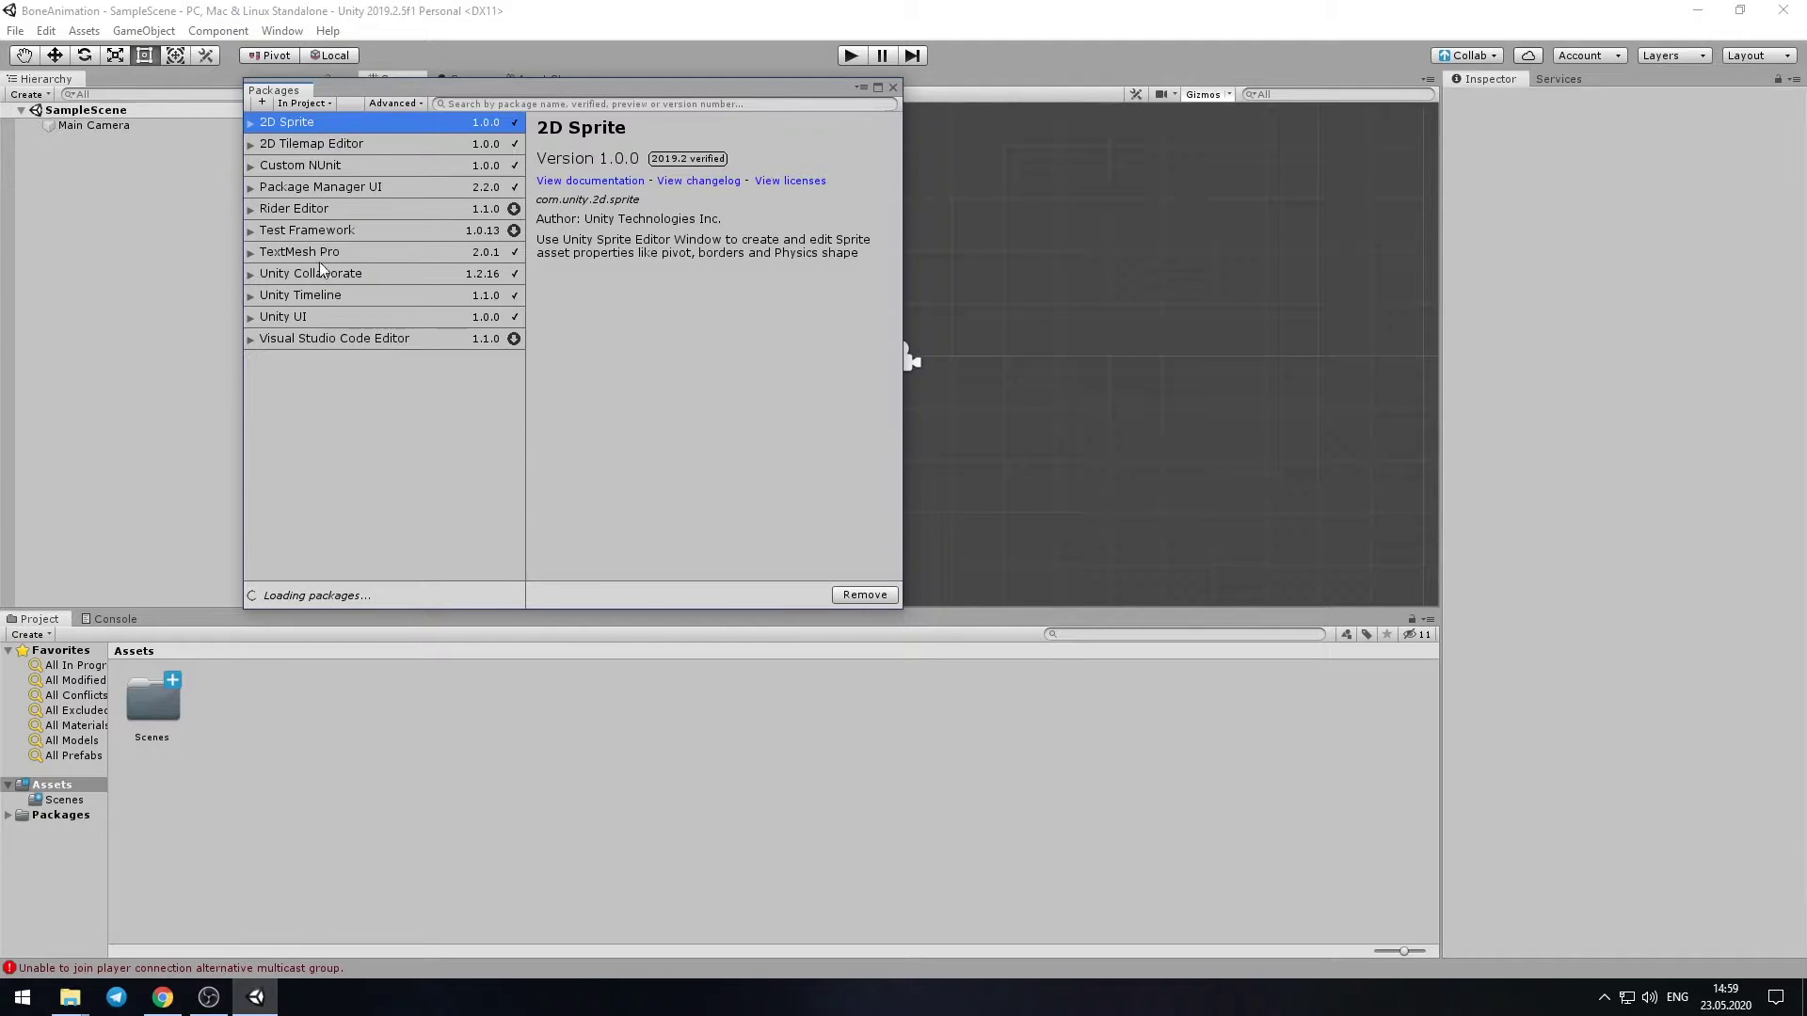
click(312, 104)
click(316, 114)
click(395, 103)
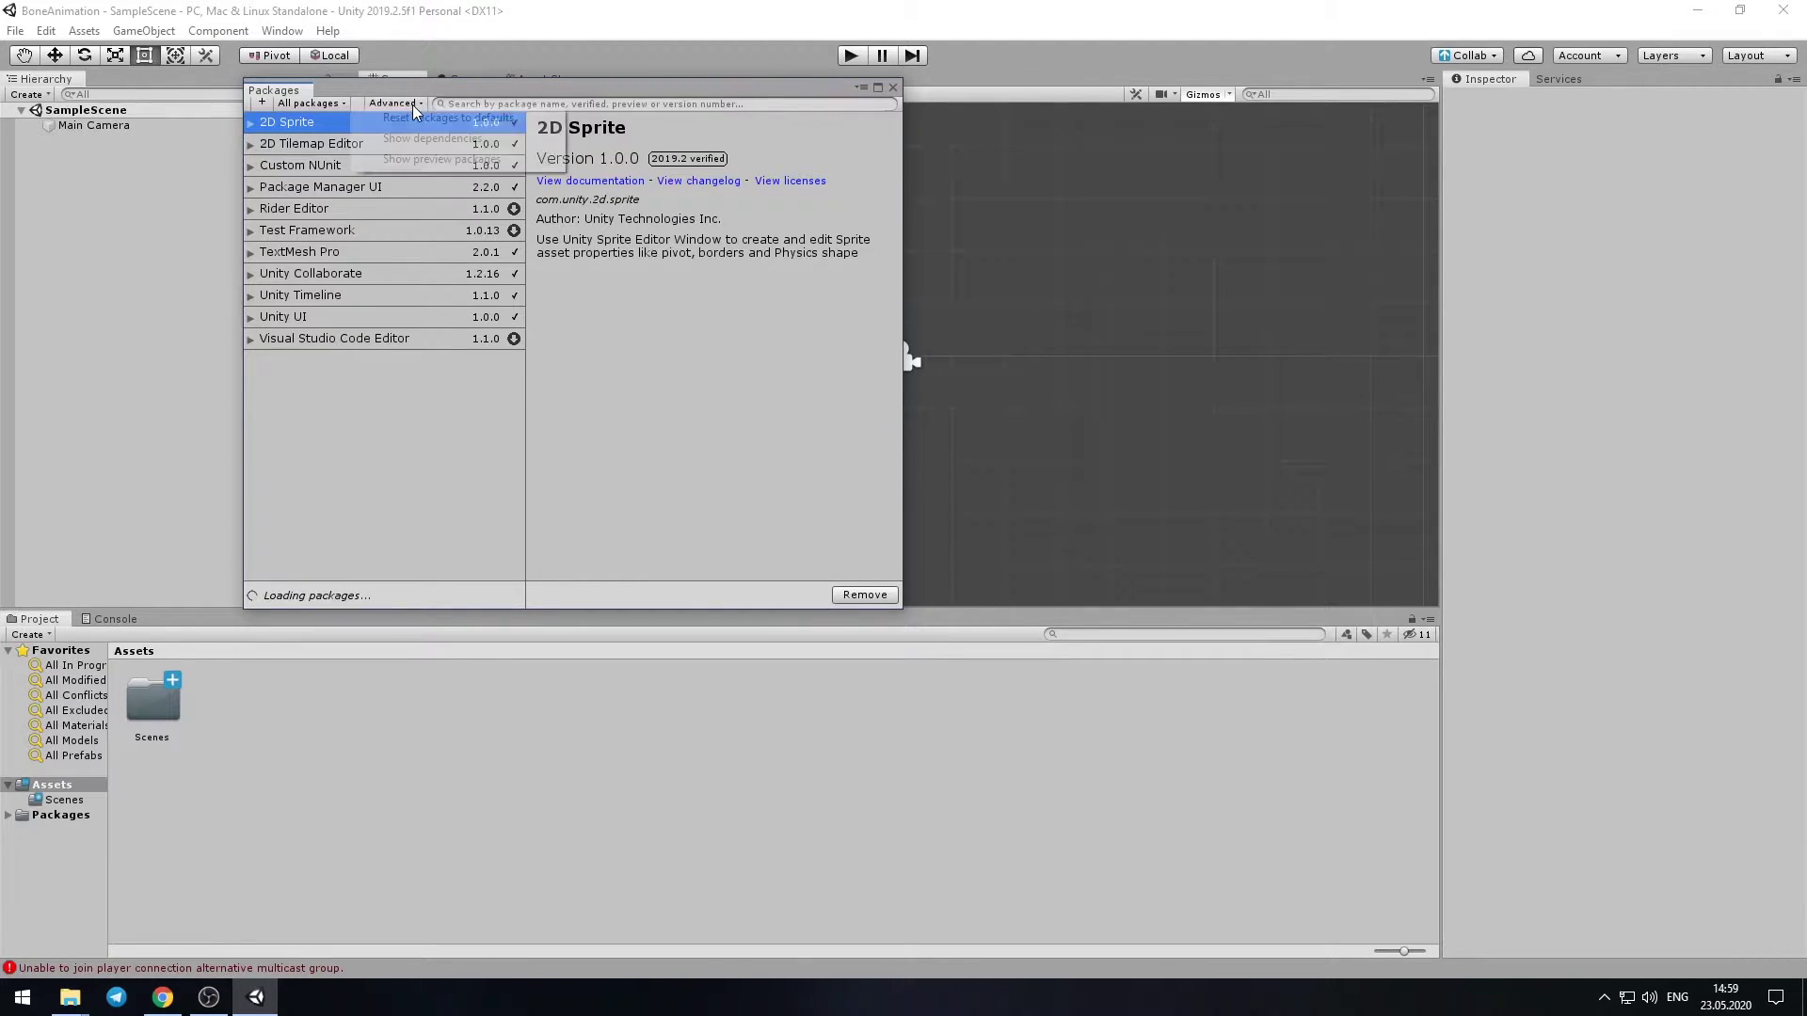
click(431, 160)
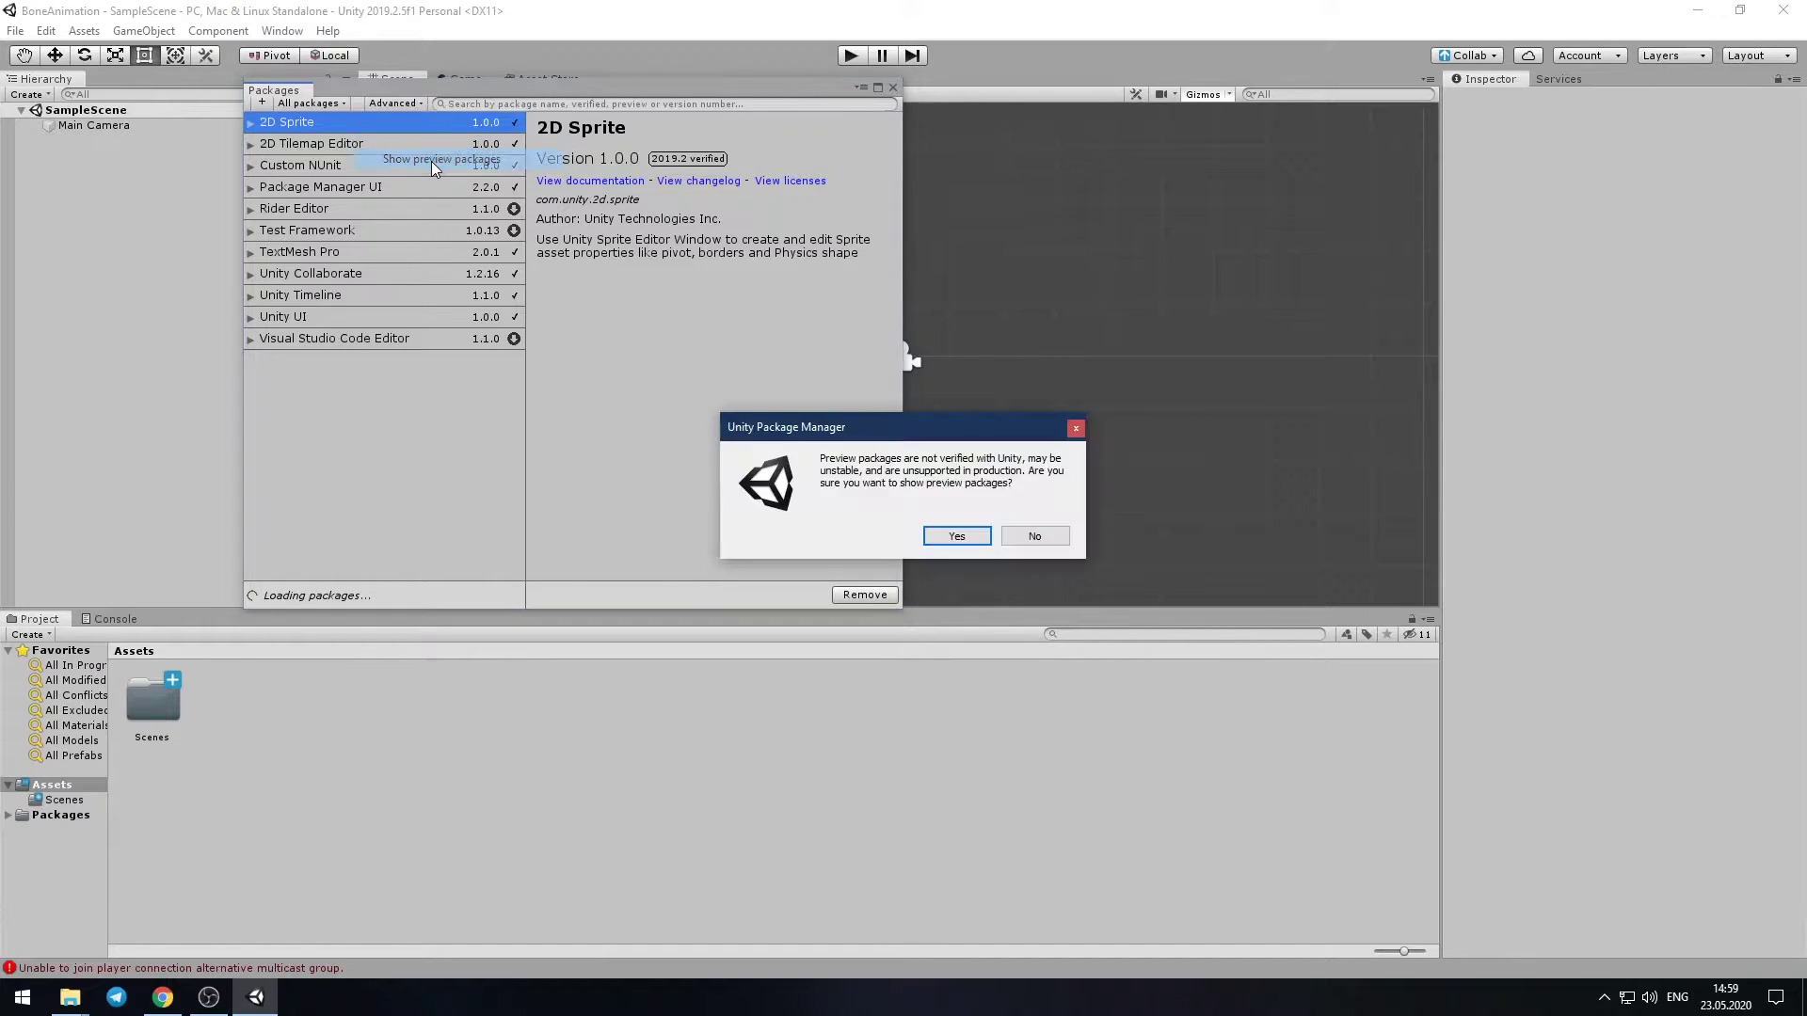
click(956, 535)
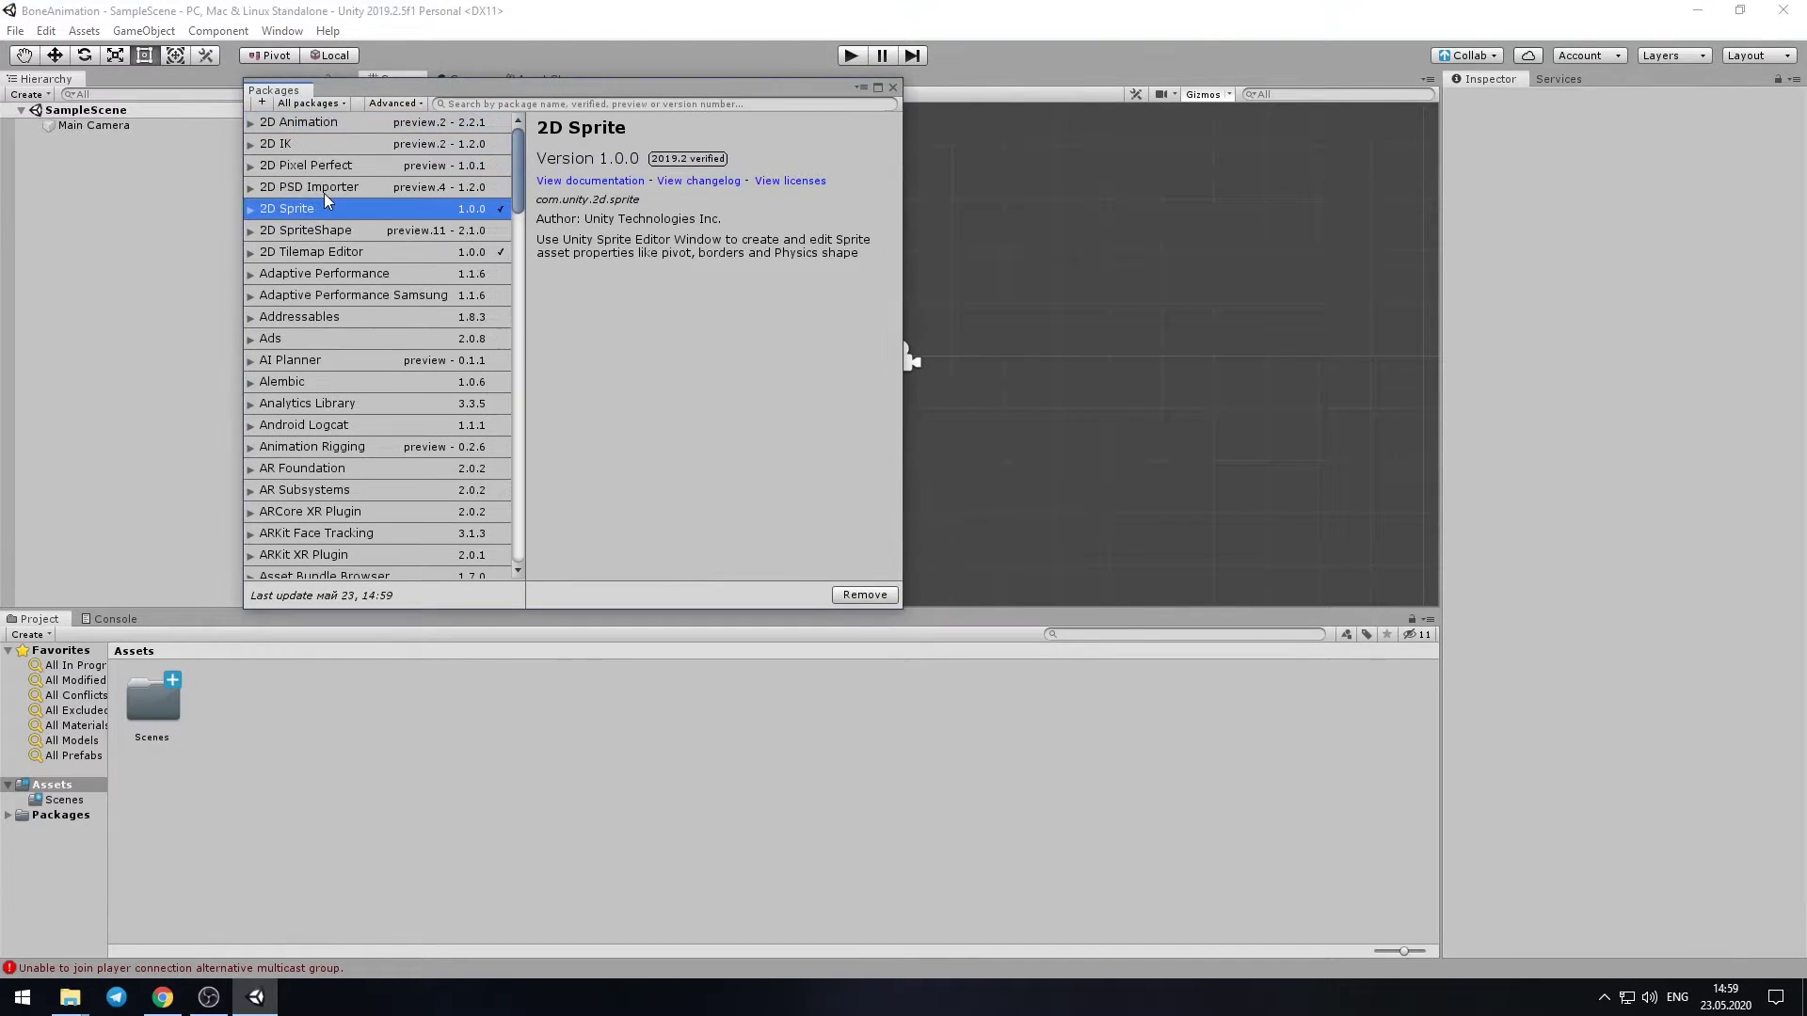
Install the 2D Animation, 2D IK and 2D PSD Importer packages
click(332, 189)
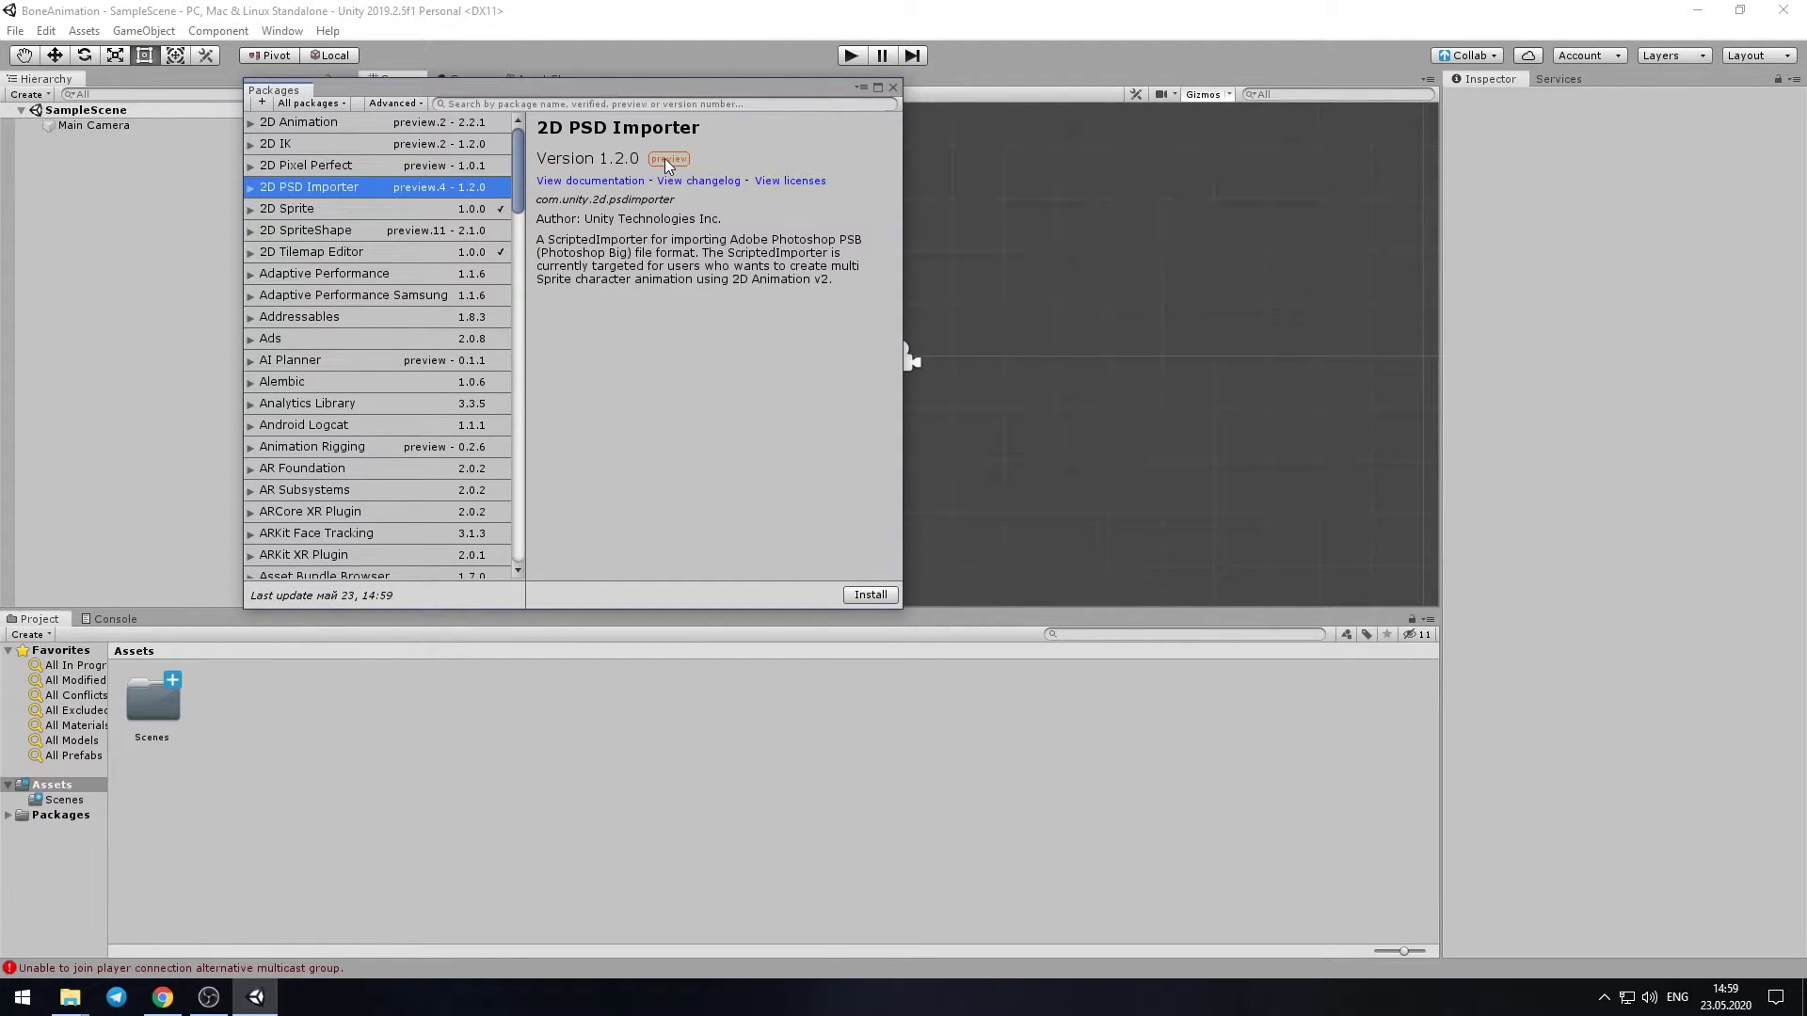
click(315, 141)
click(331, 124)
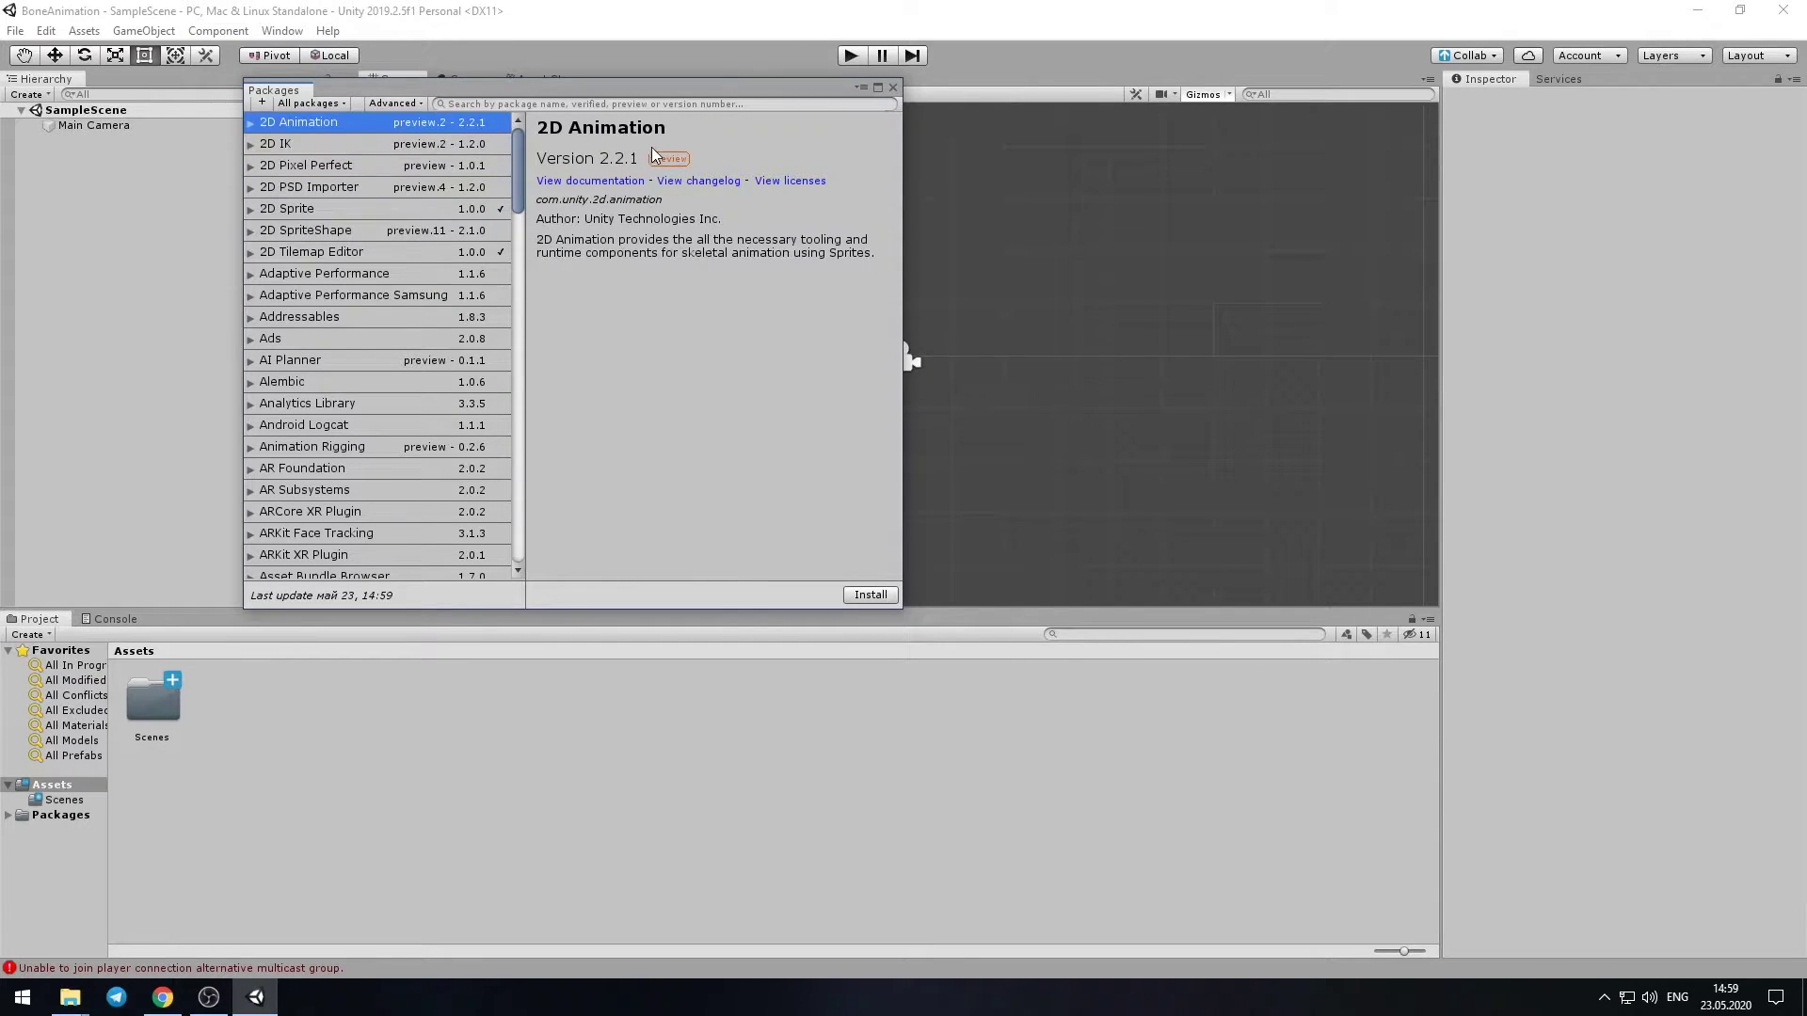
click(870, 595)
click(350, 141)
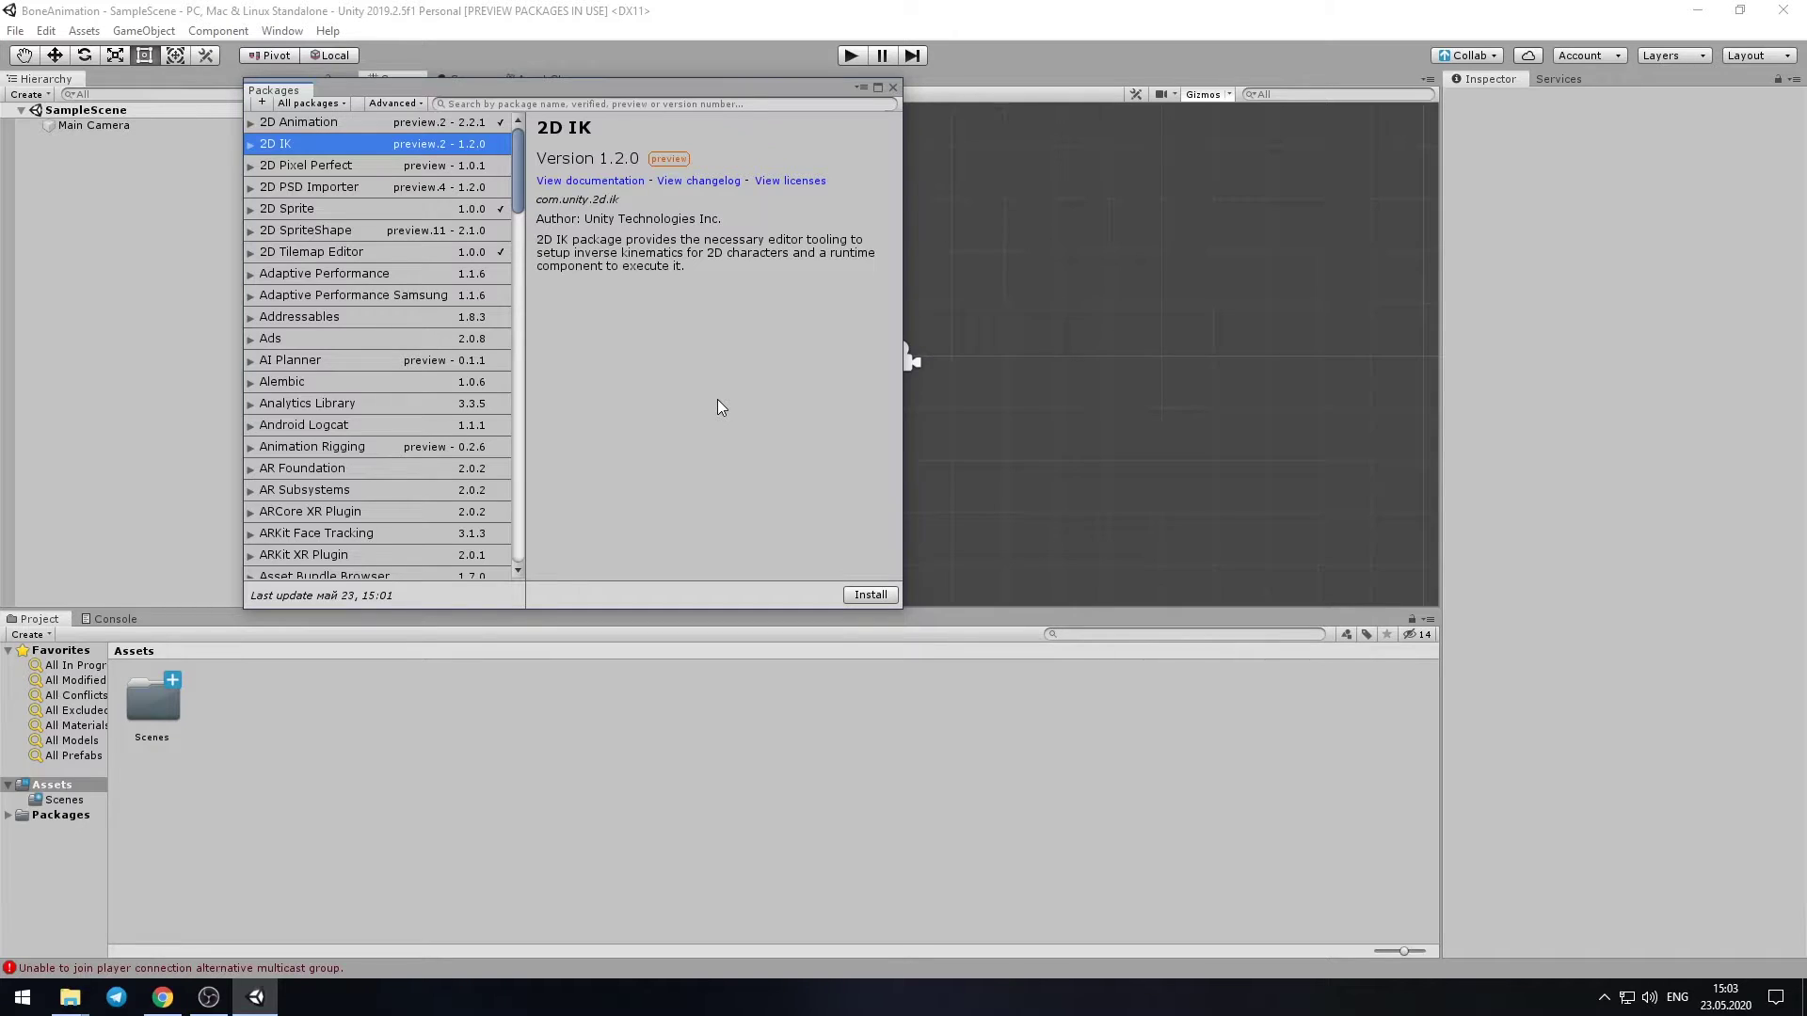
click(867, 594)
click(316, 188)
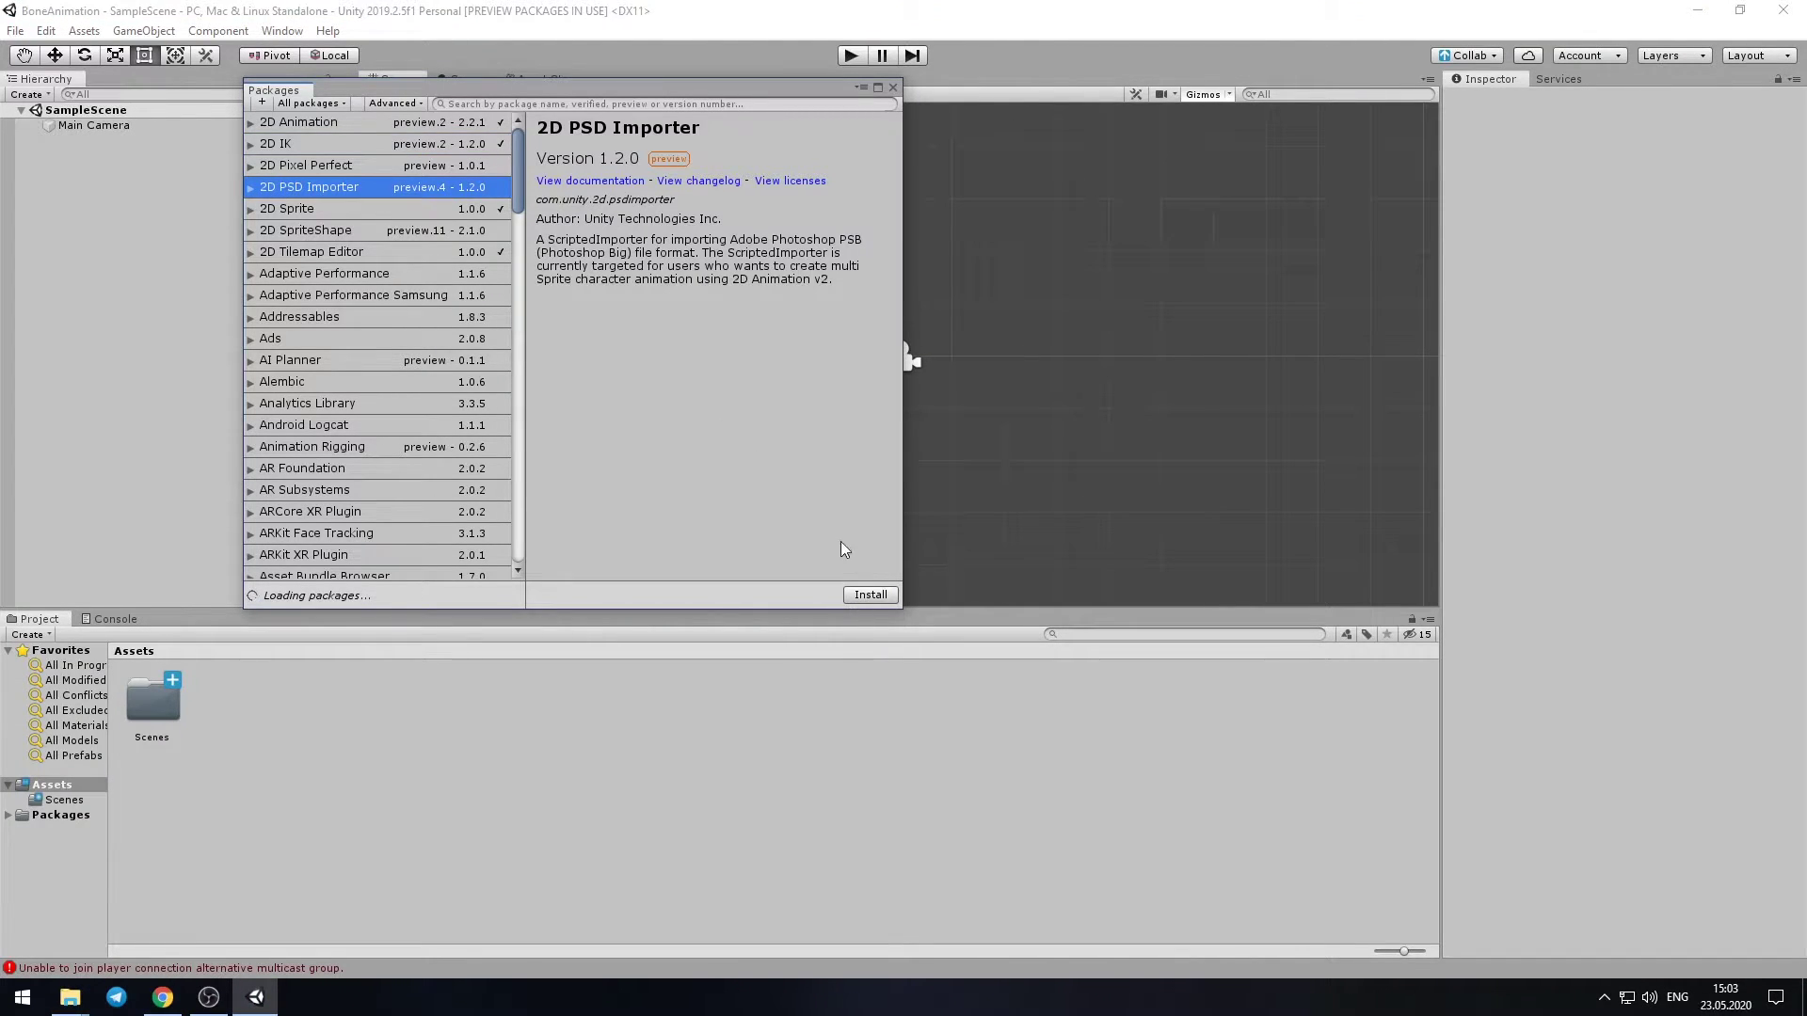
click(870, 595)
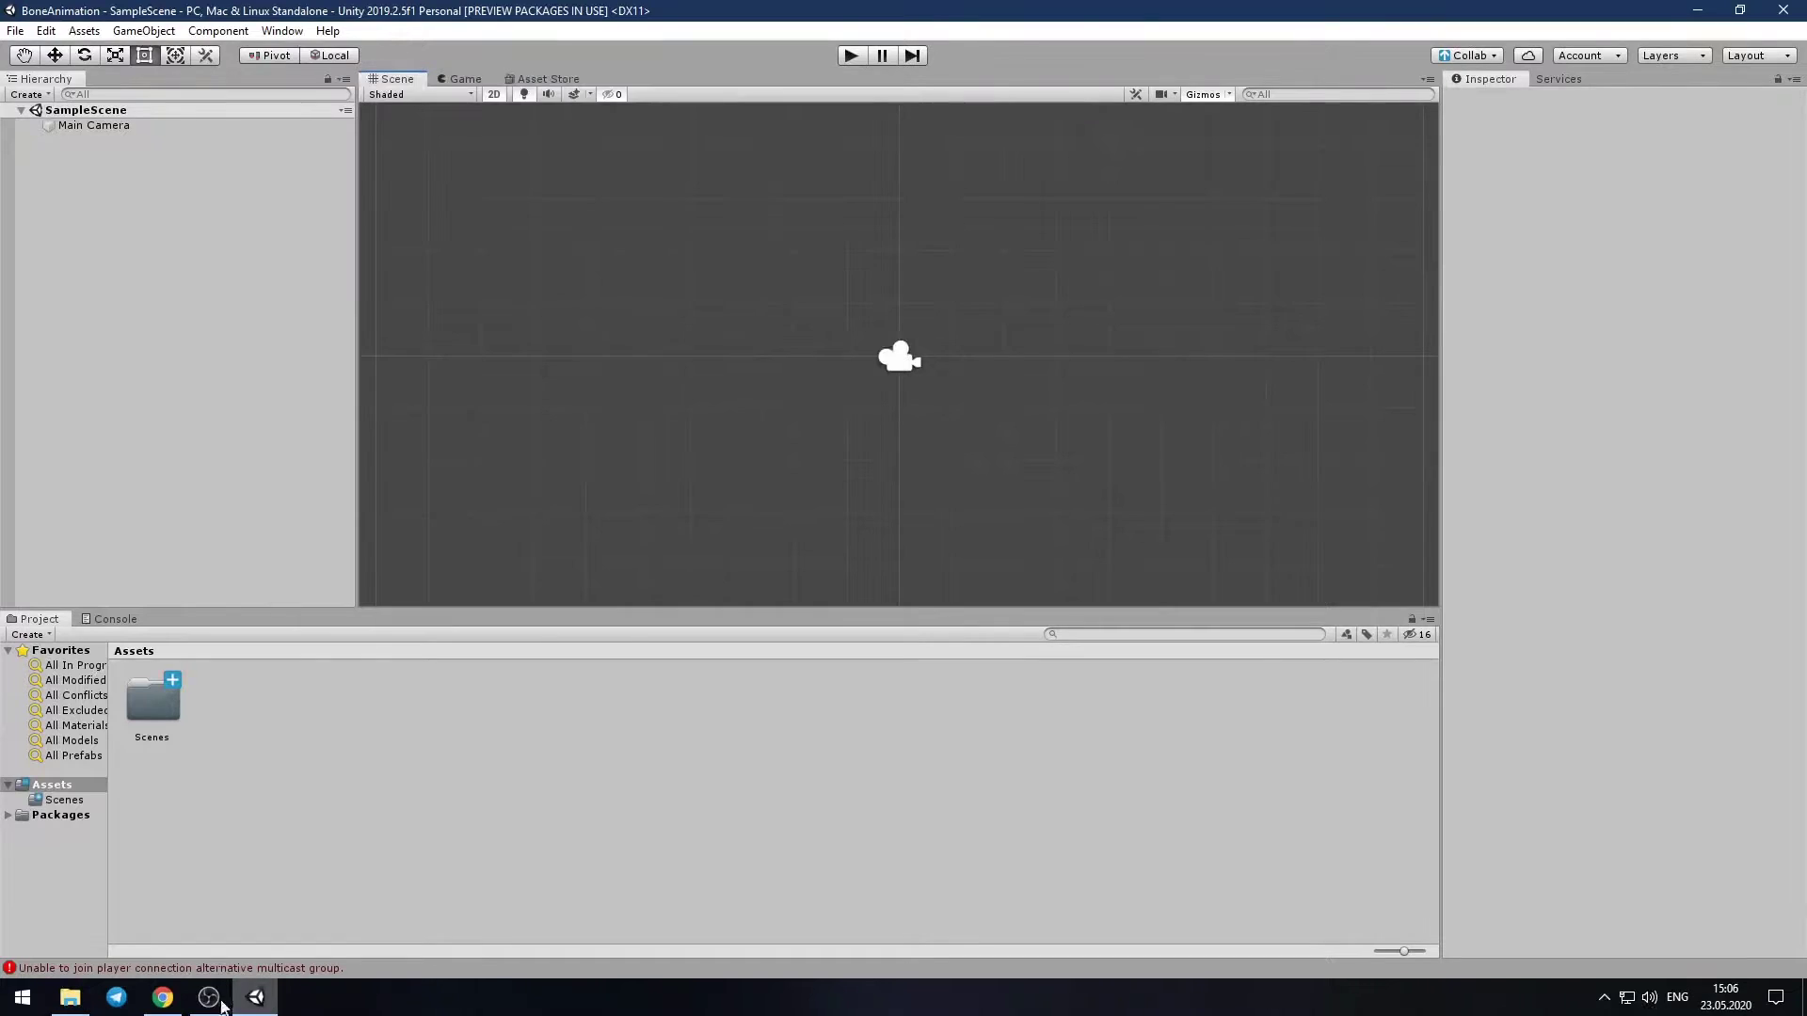
Import FallenAngel.psb into the Unity Assets folder
click(68, 1005)
mouse_move(264, 235)
mouse_down()
mouse_move(260, 1005)
mouse_move(370, 770)
mouse_up()
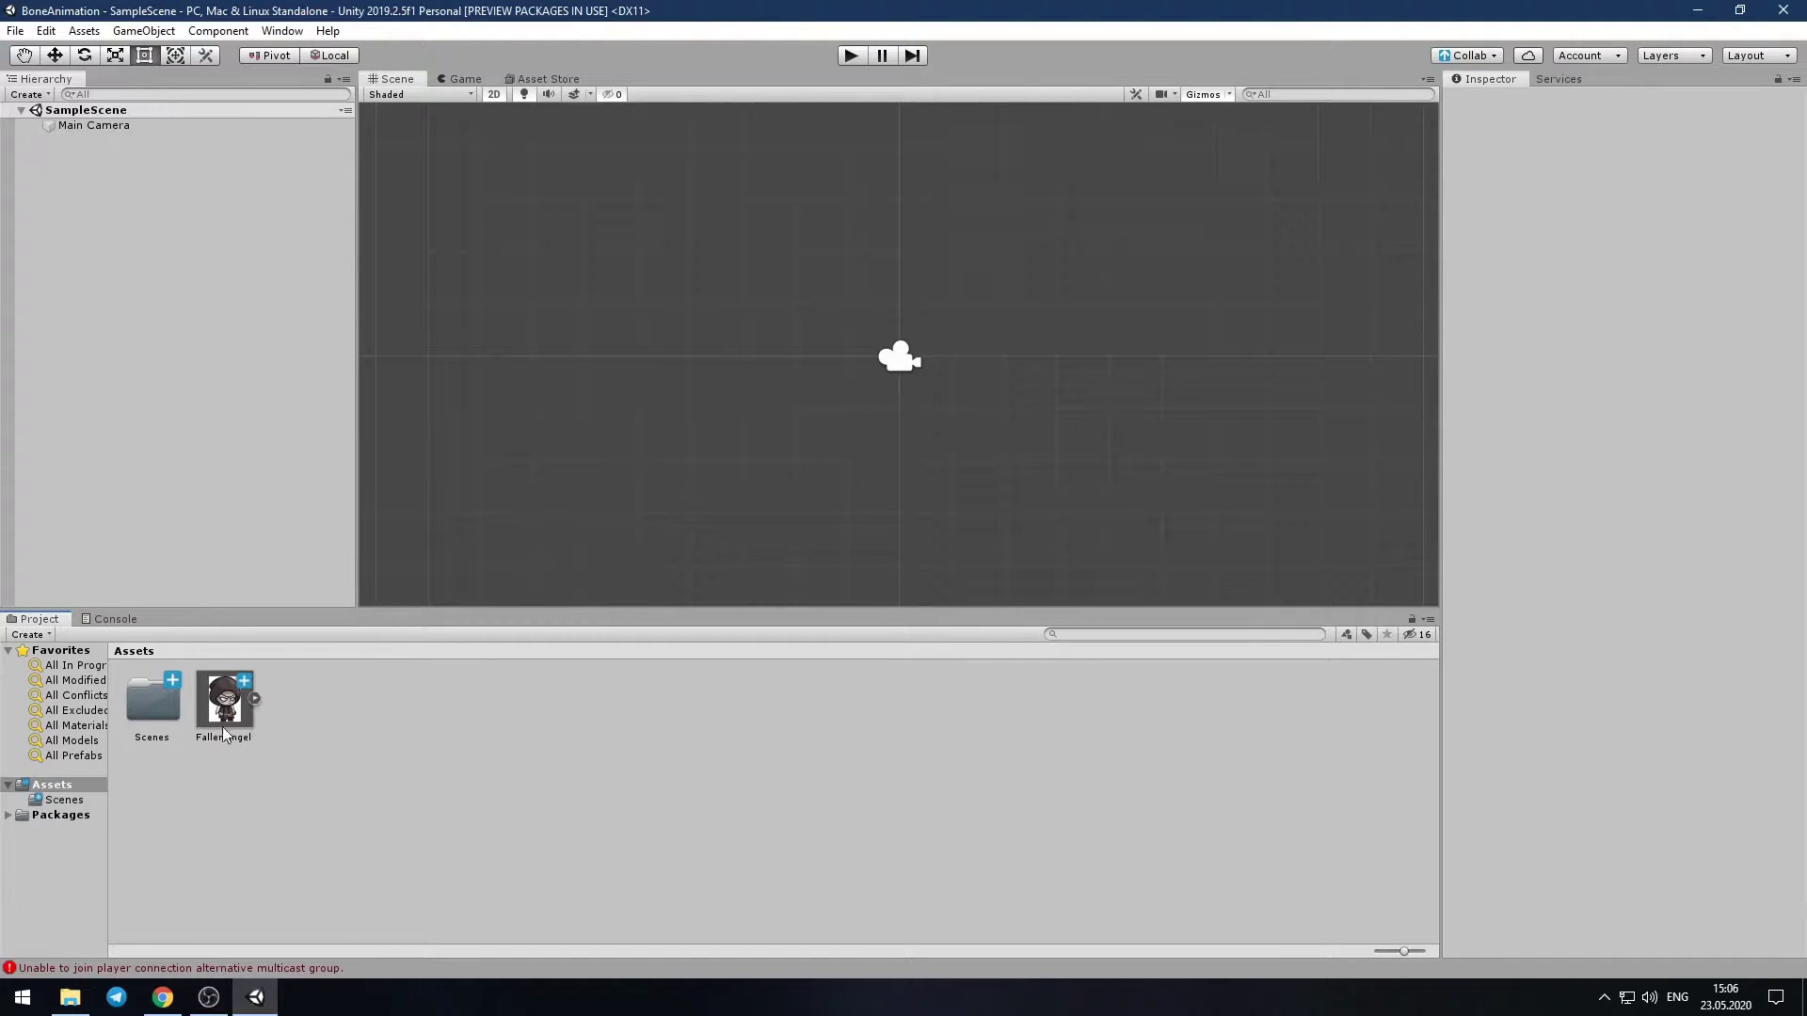
click(223, 721)
double_click(223, 721)
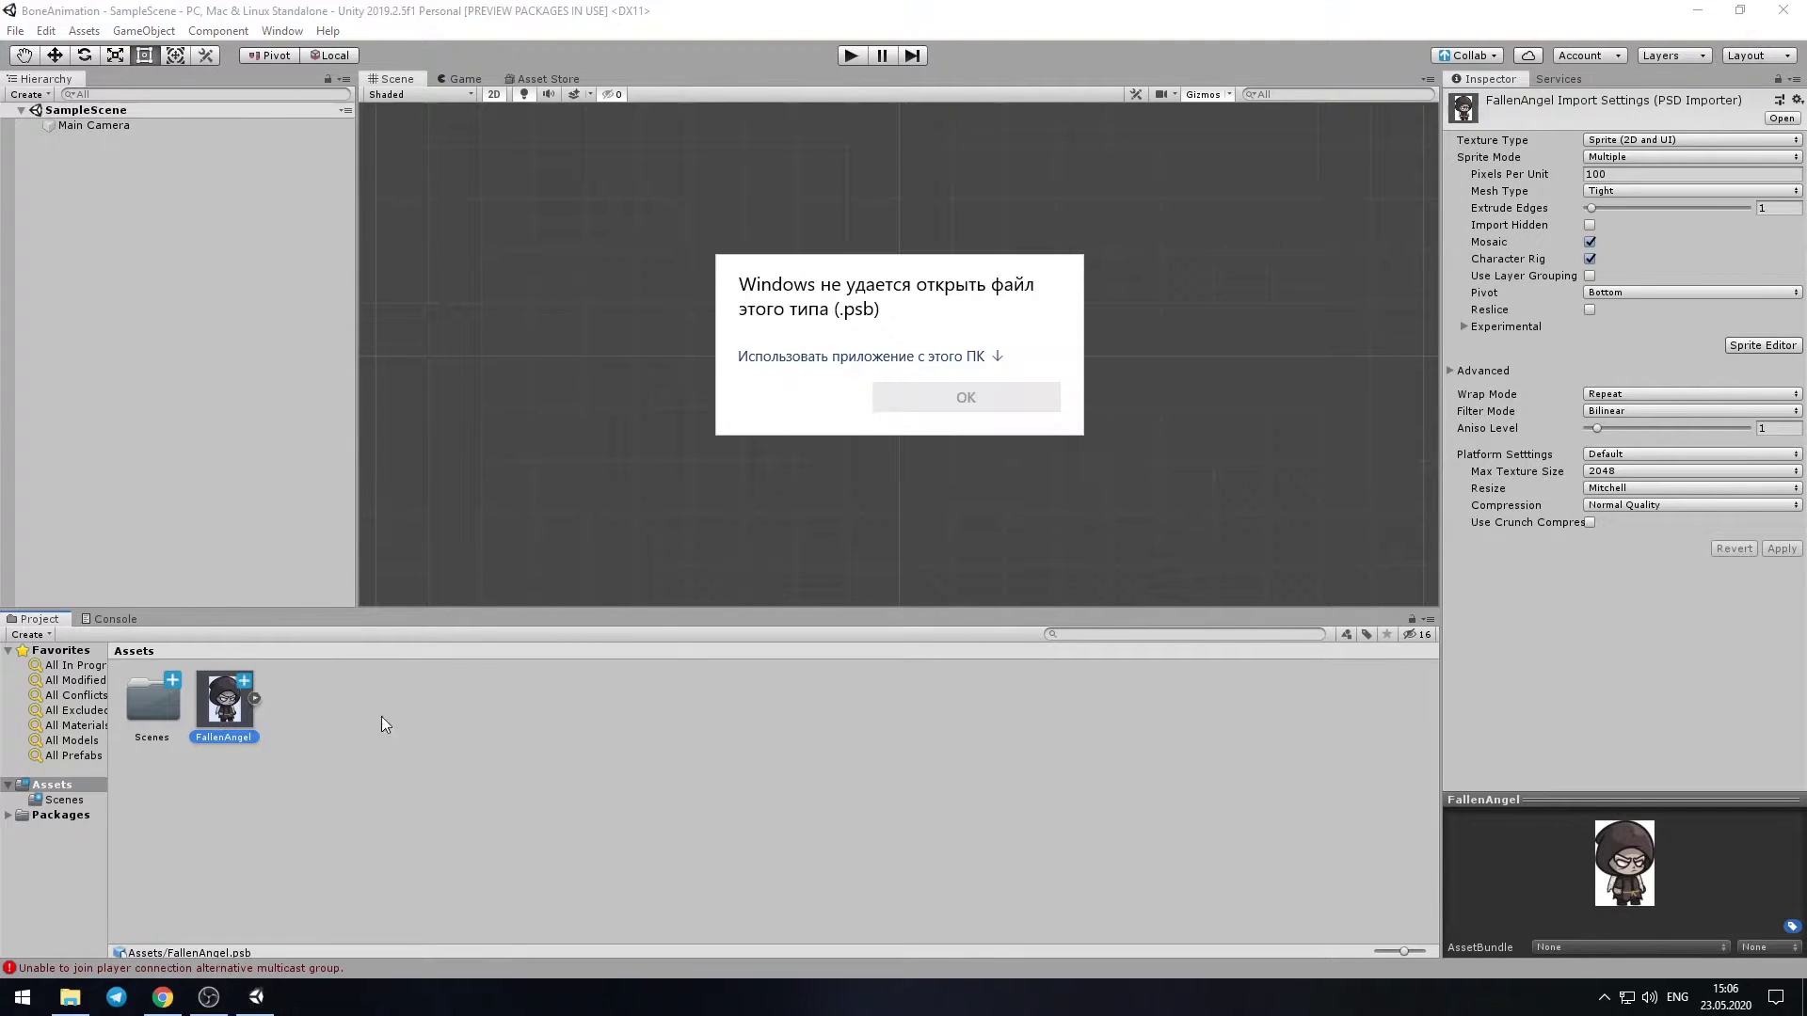
key(Escape)
Delete the white background sprite in the Sprite Editor and apply the change
click(1745, 347)
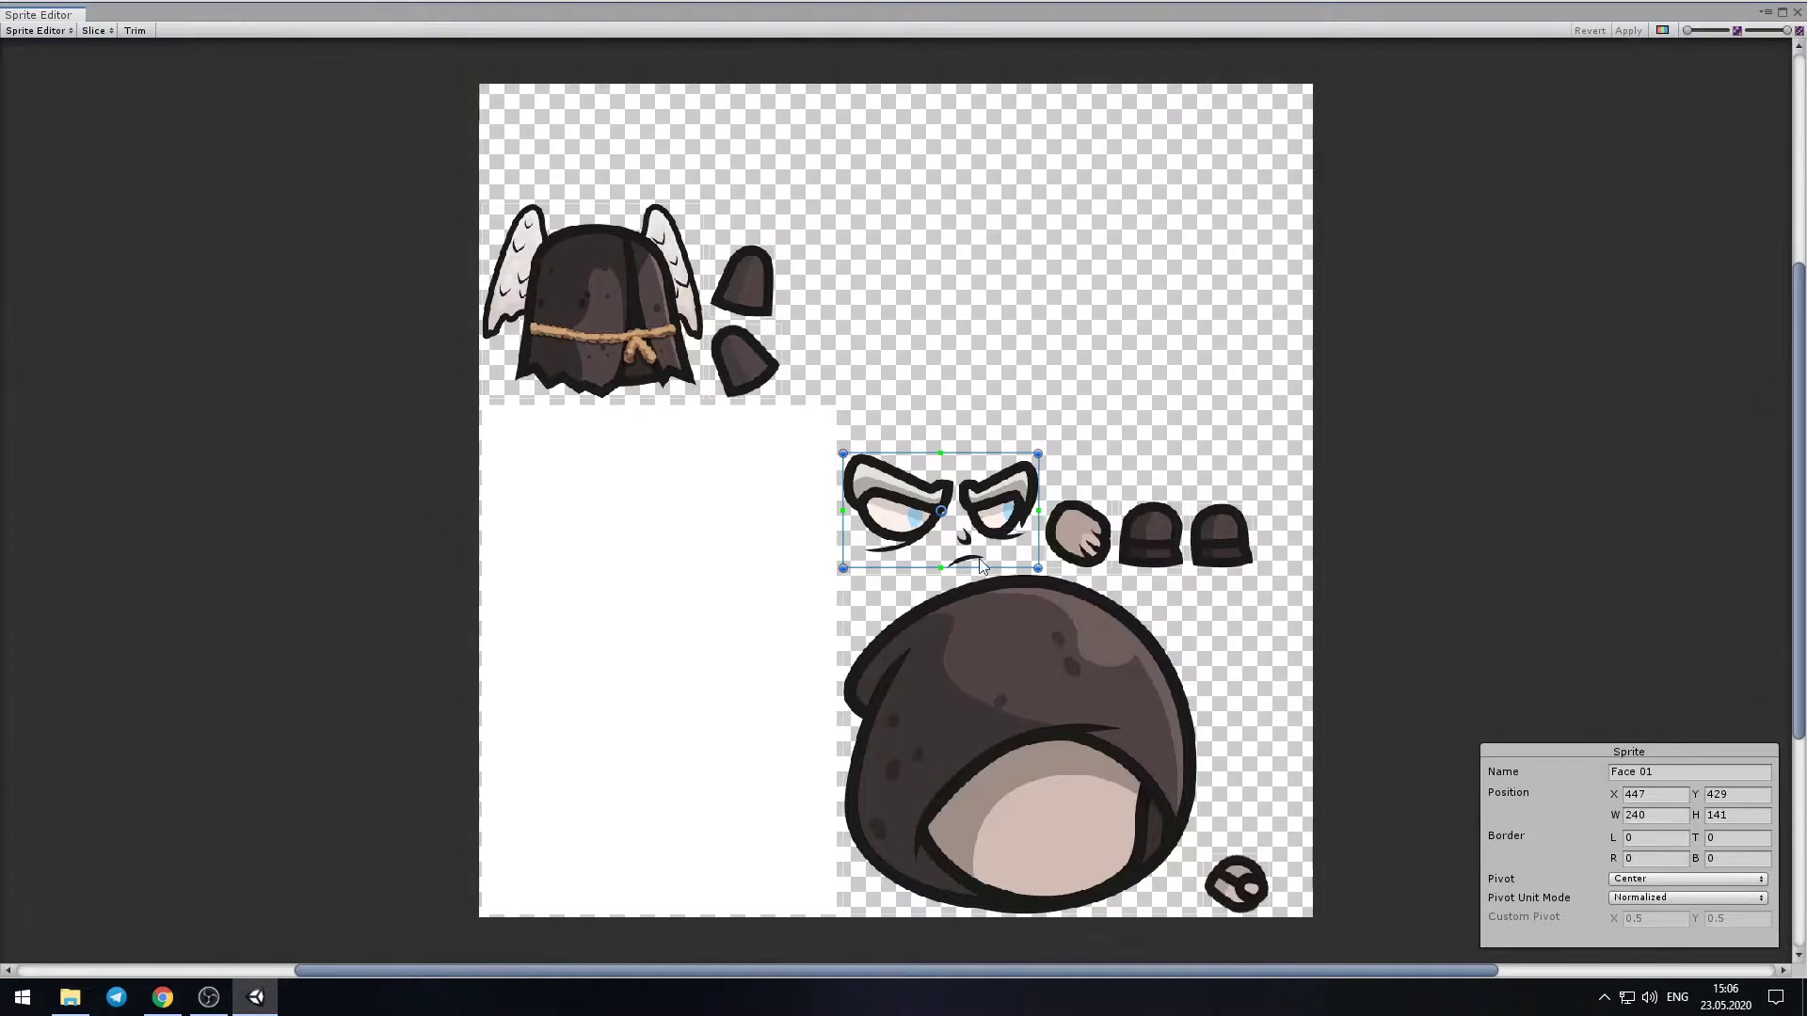
click(770, 603)
key(Delete)
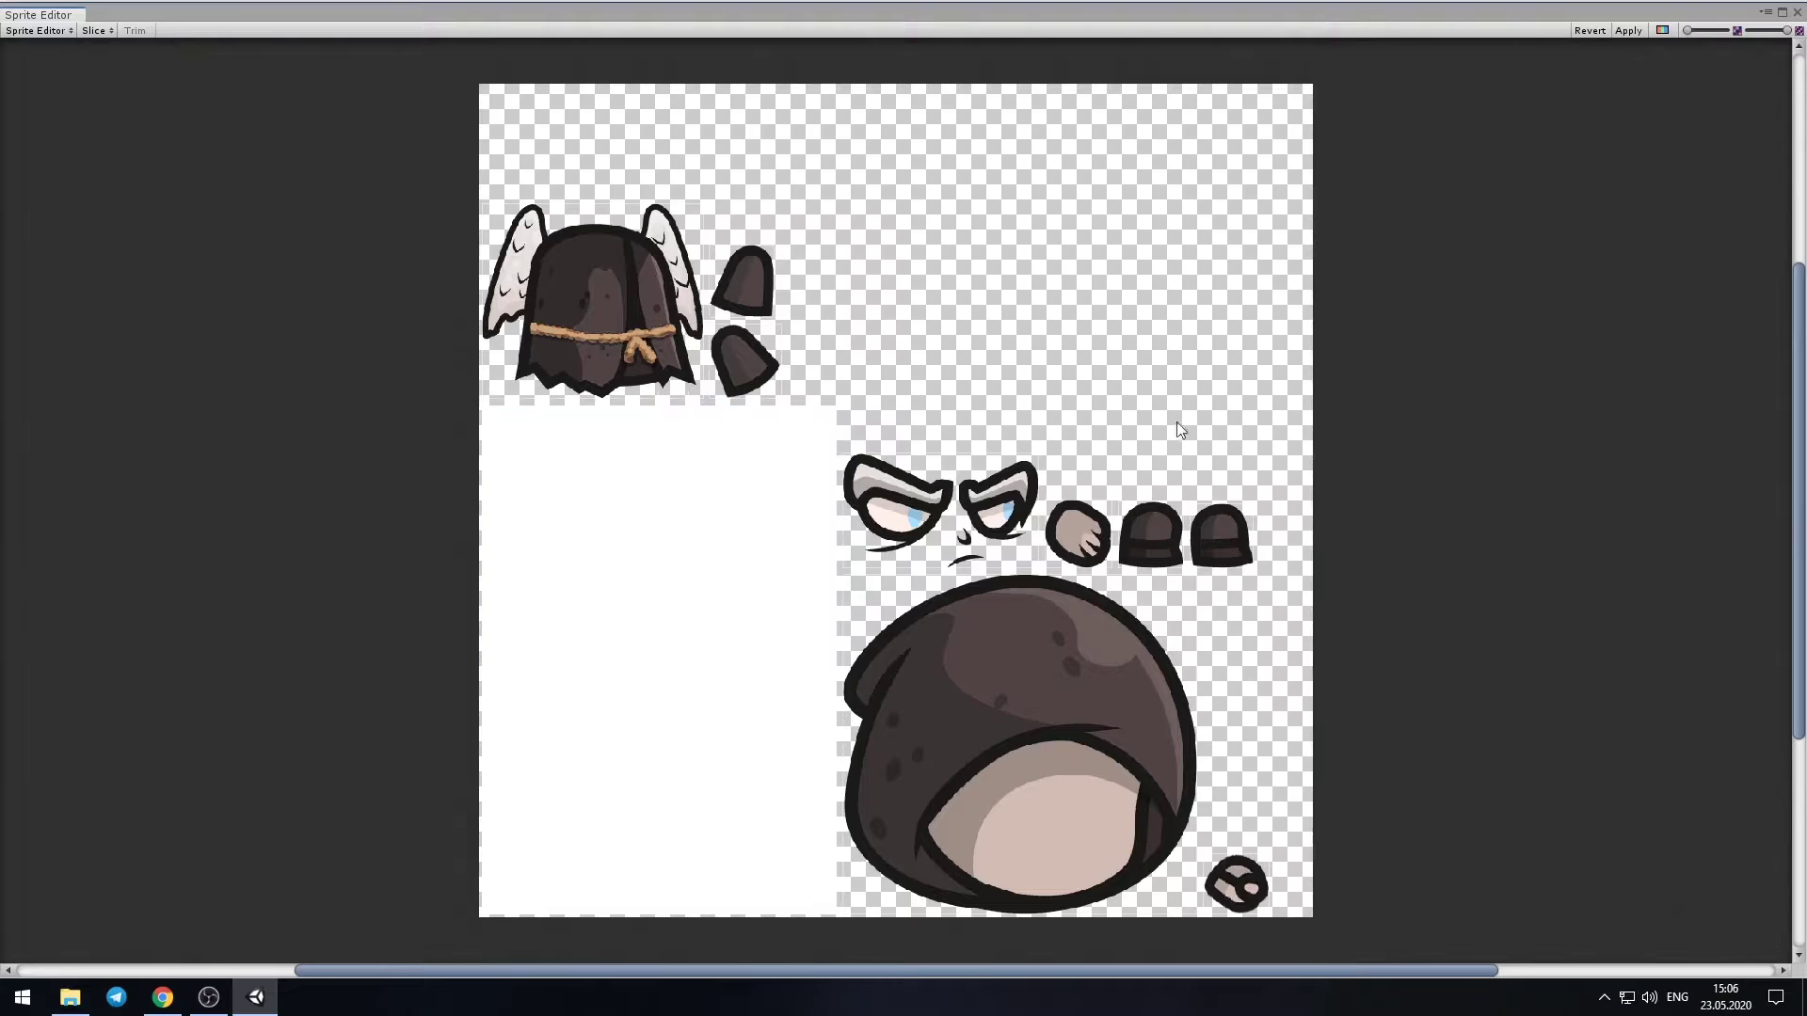
click(1797, 14)
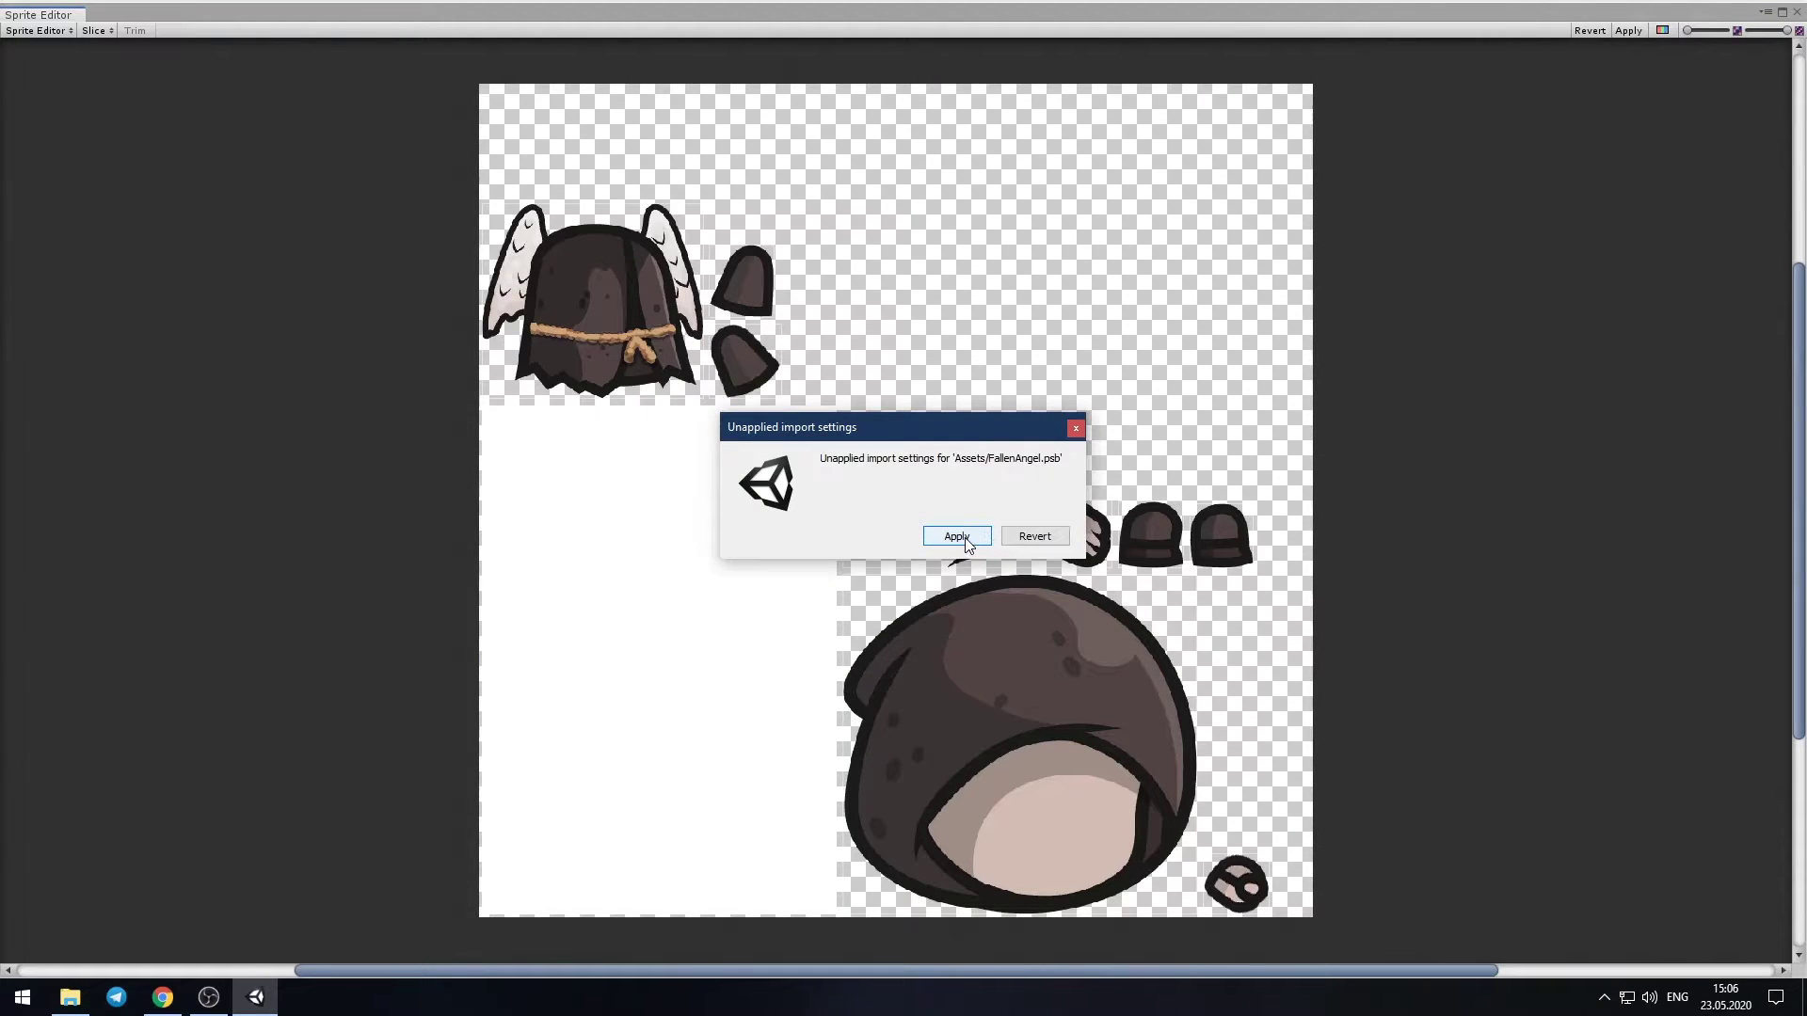
click(1027, 536)
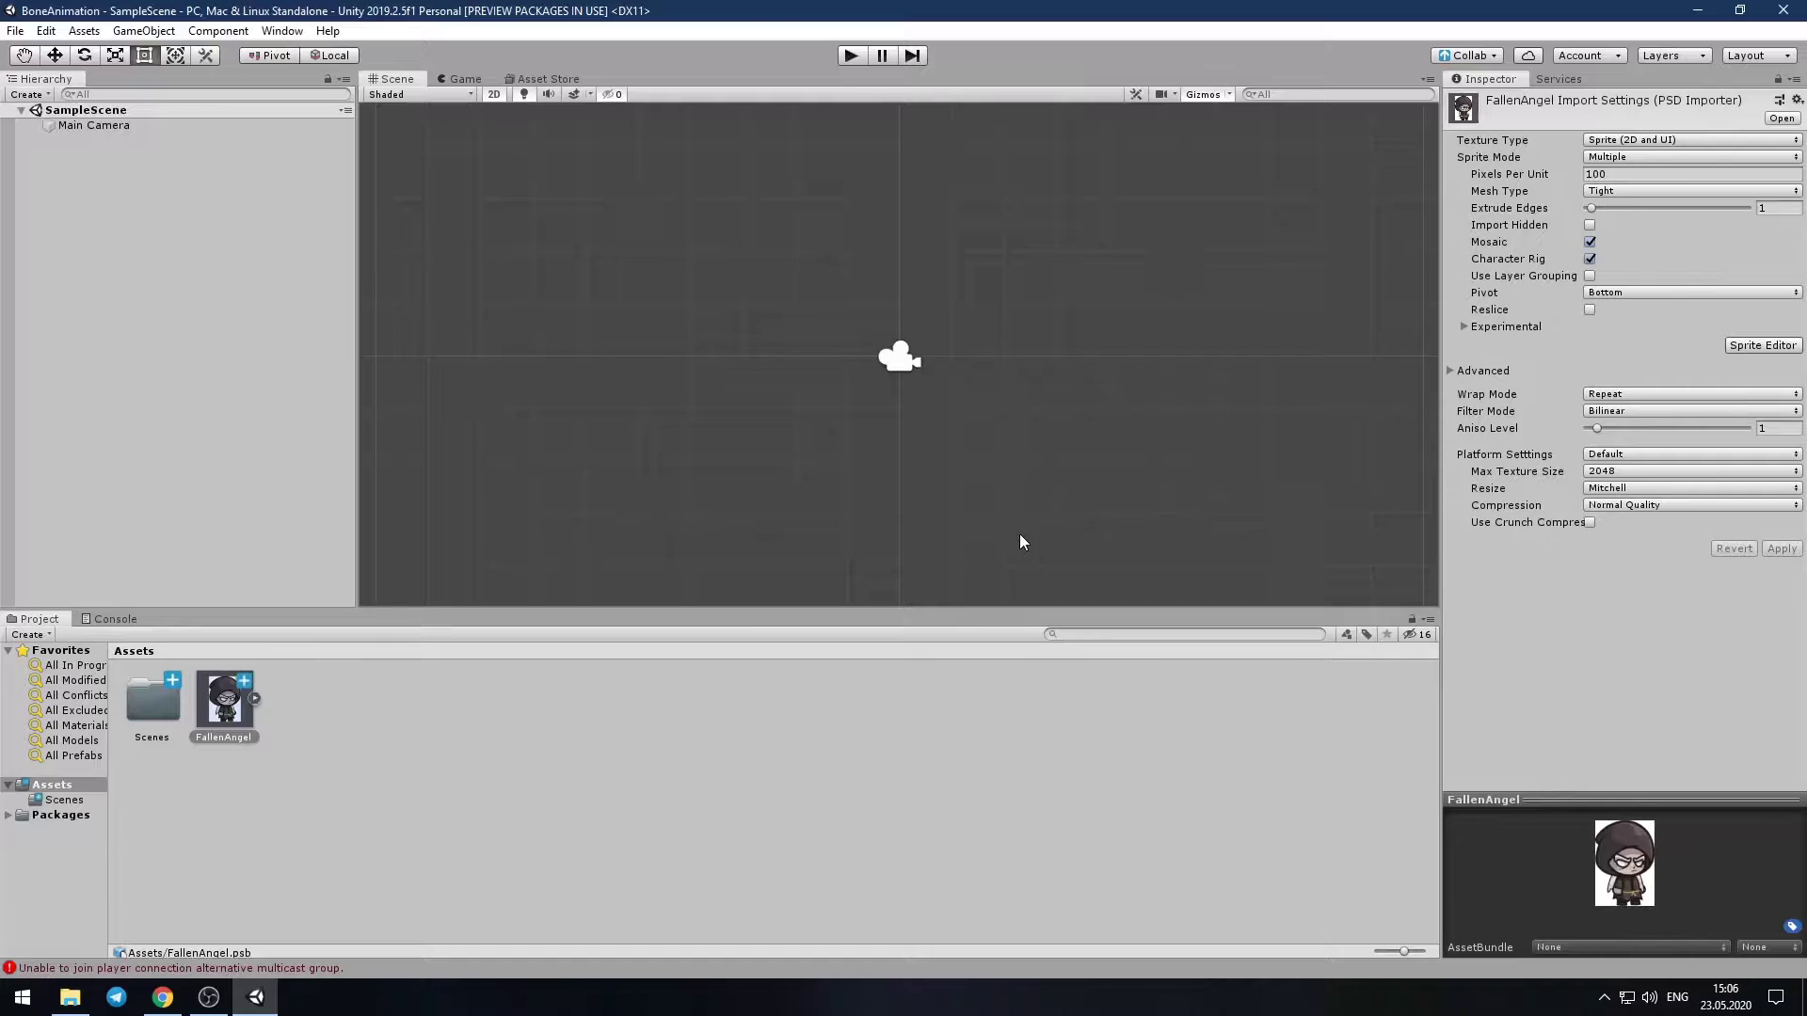
Remove the FallenAngel asset from the project
click(235, 717)
key(Delete)
key(Escape)
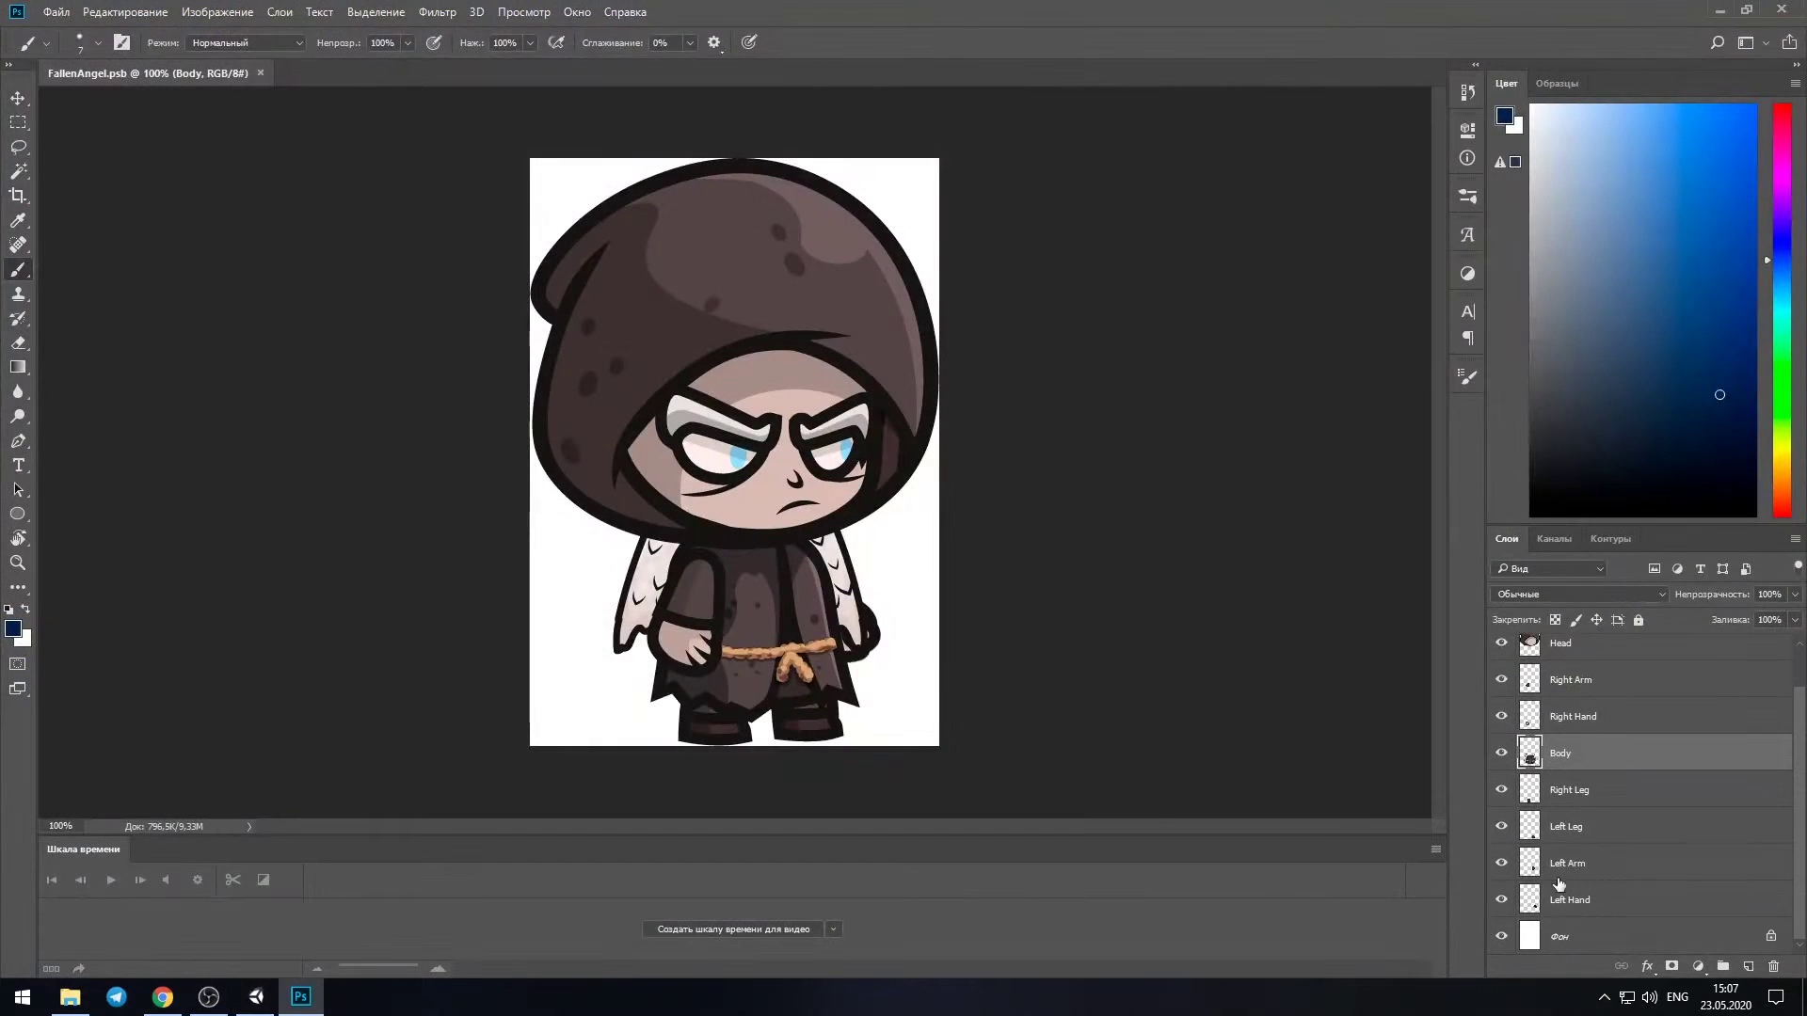
Re-save FallenAngel.psb from Photoshop over the old file and drag it back into Assets
click(58, 12)
click(255, 220)
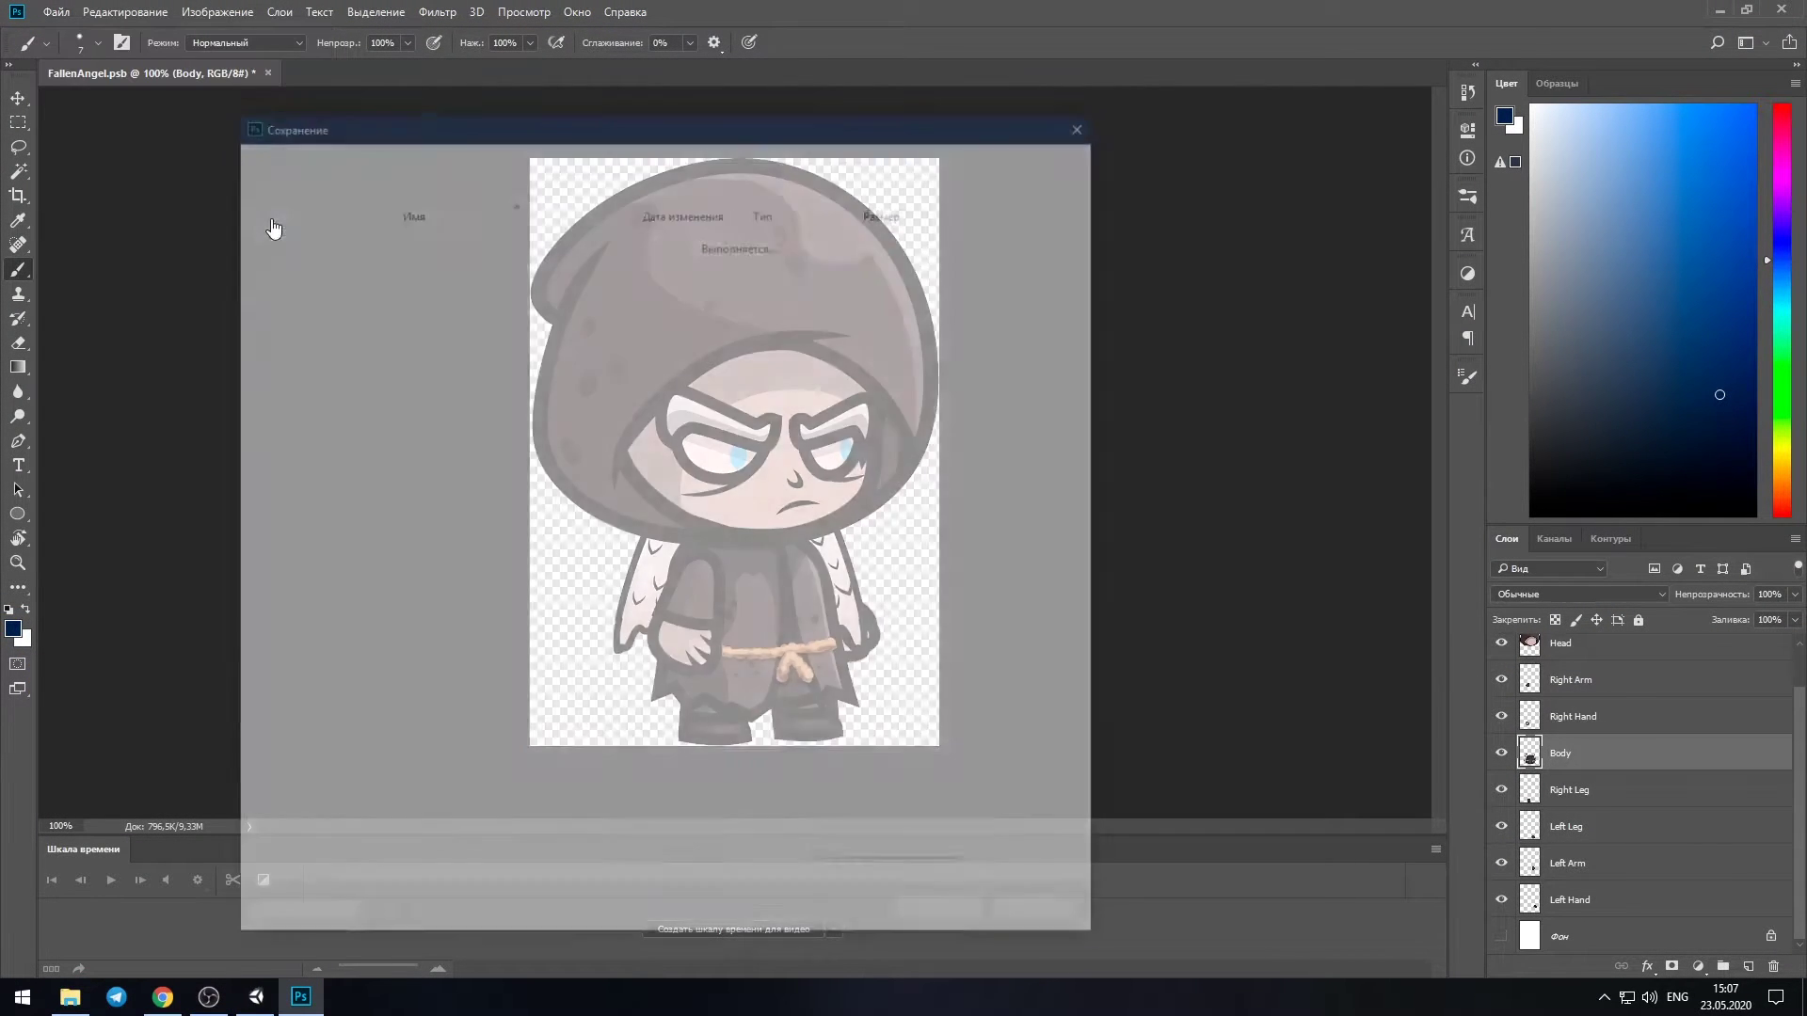
key(Return)
click(962, 506)
click(1209, 303)
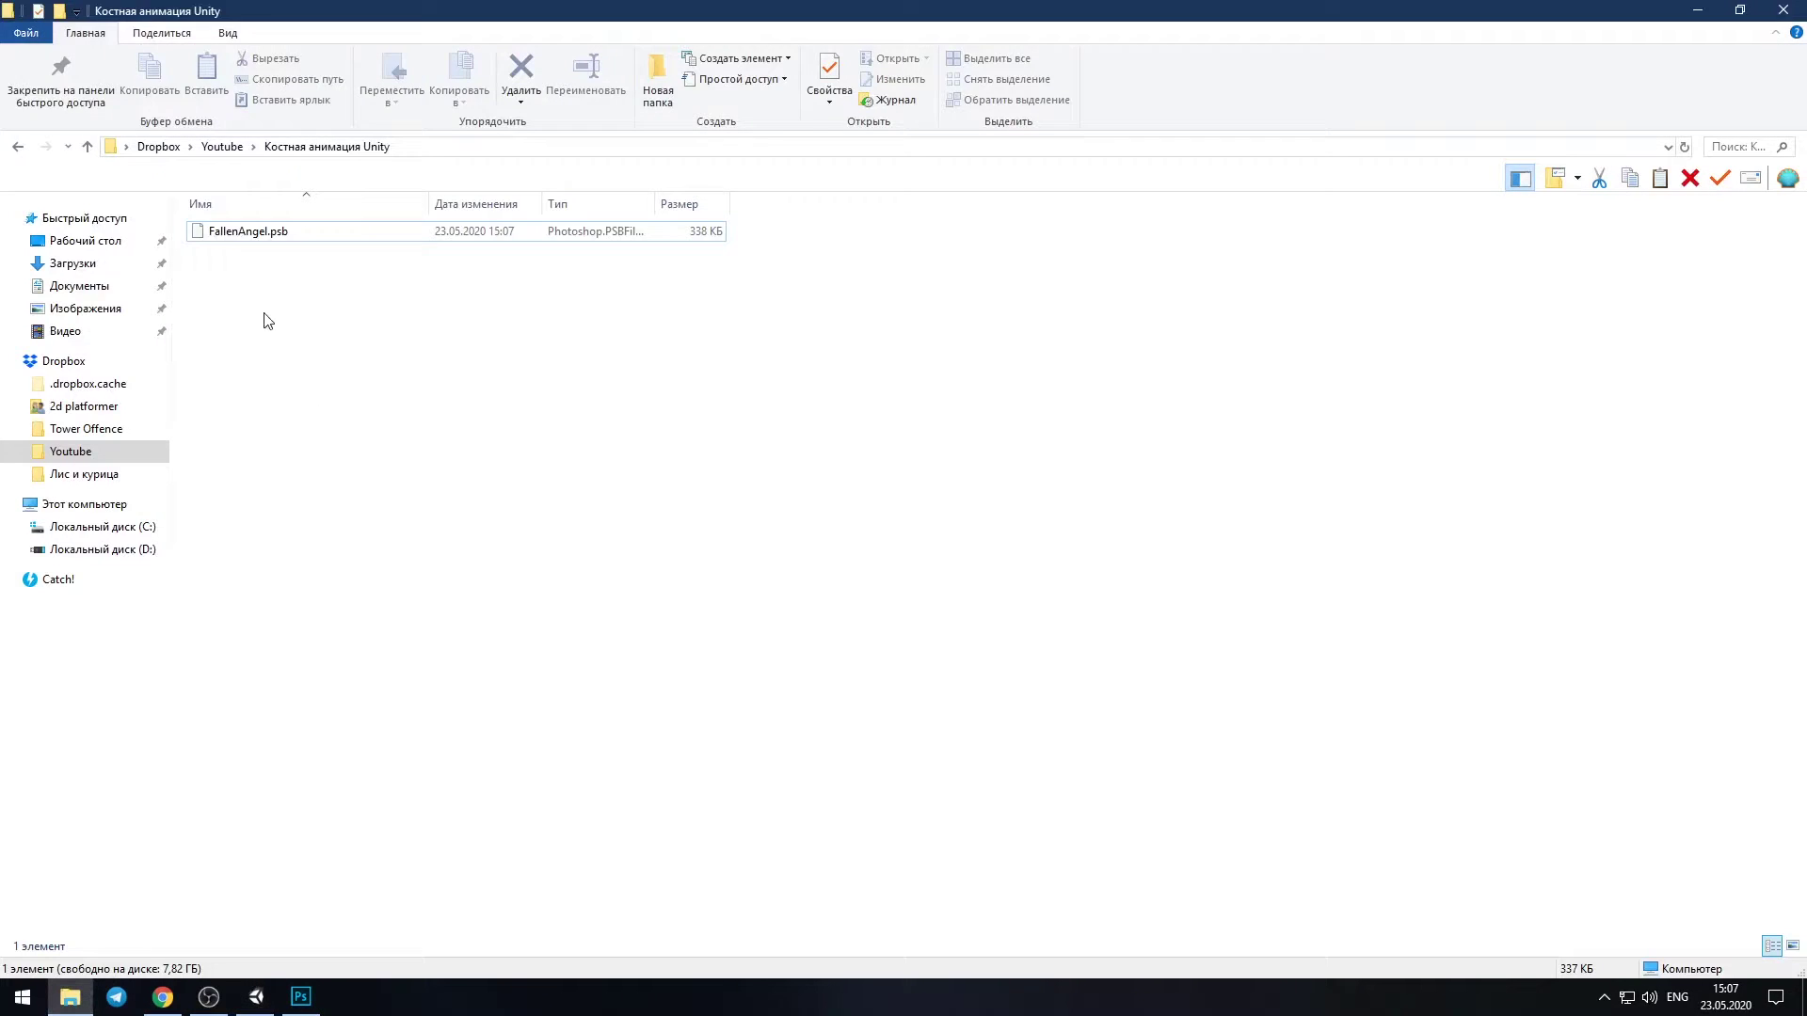
drag(248, 231, 231, 728)
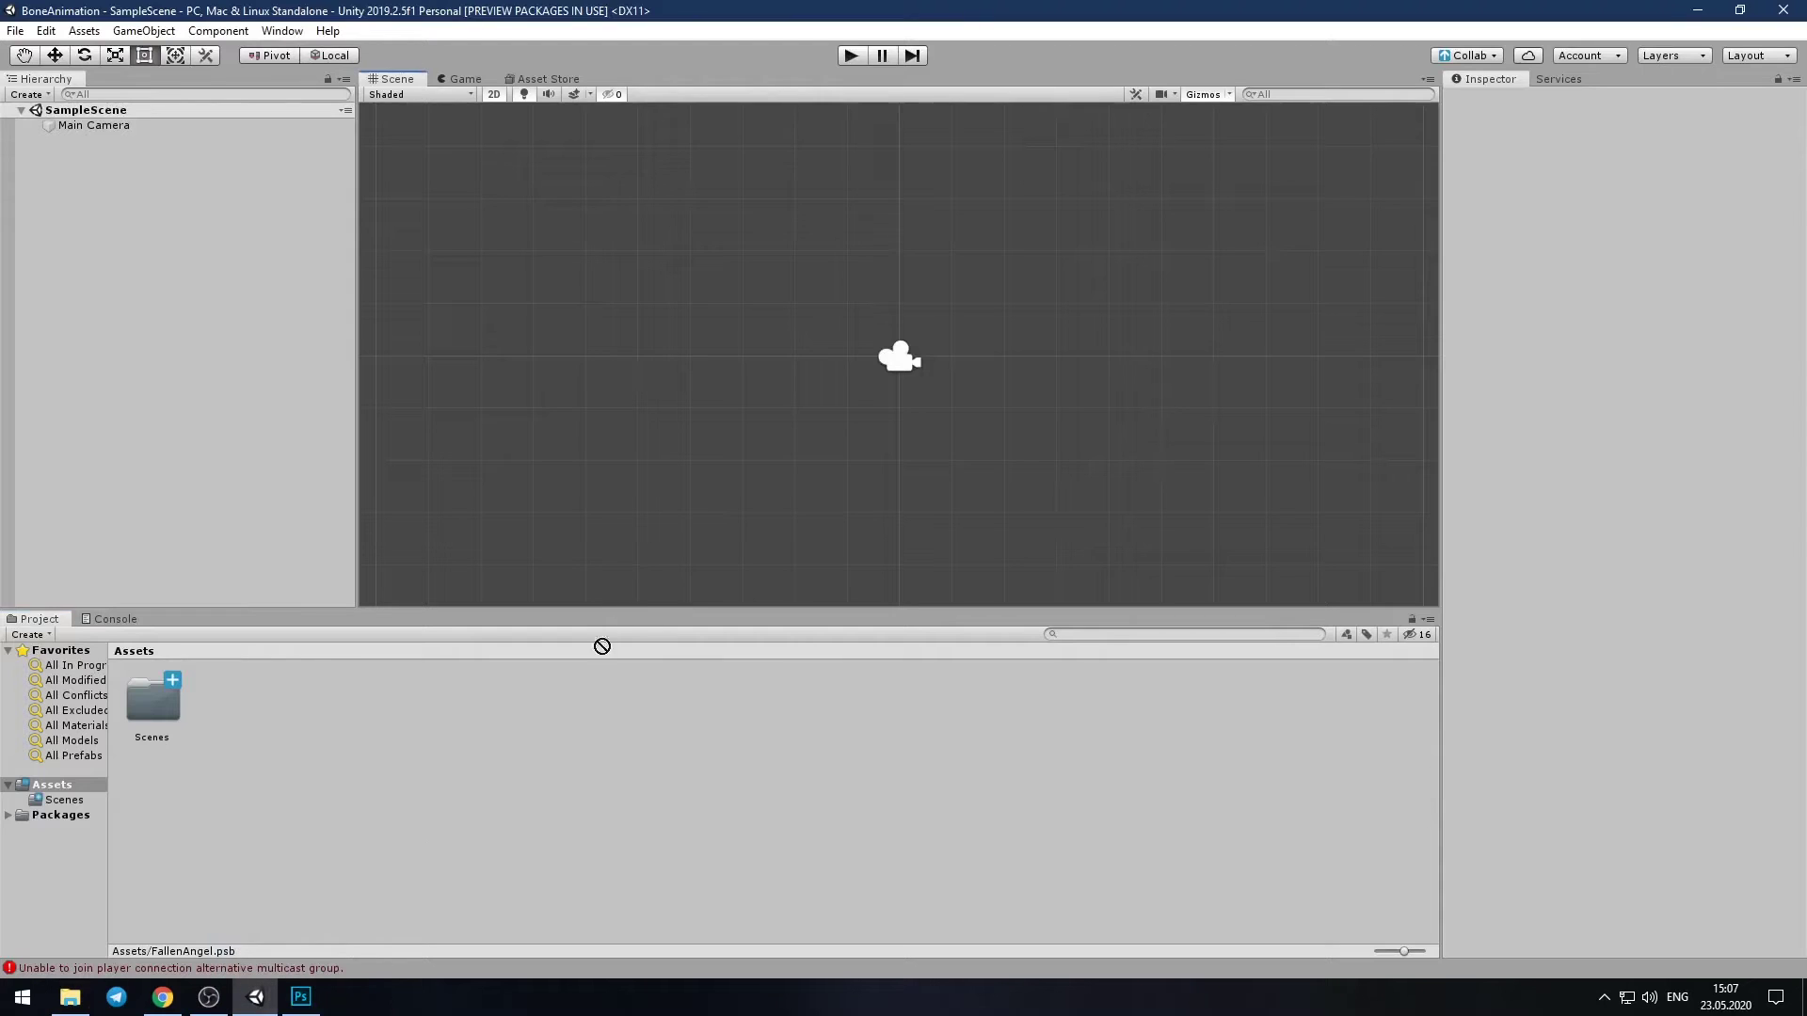
Set FallenAngel's texture Compression to None and apply
click(231, 728)
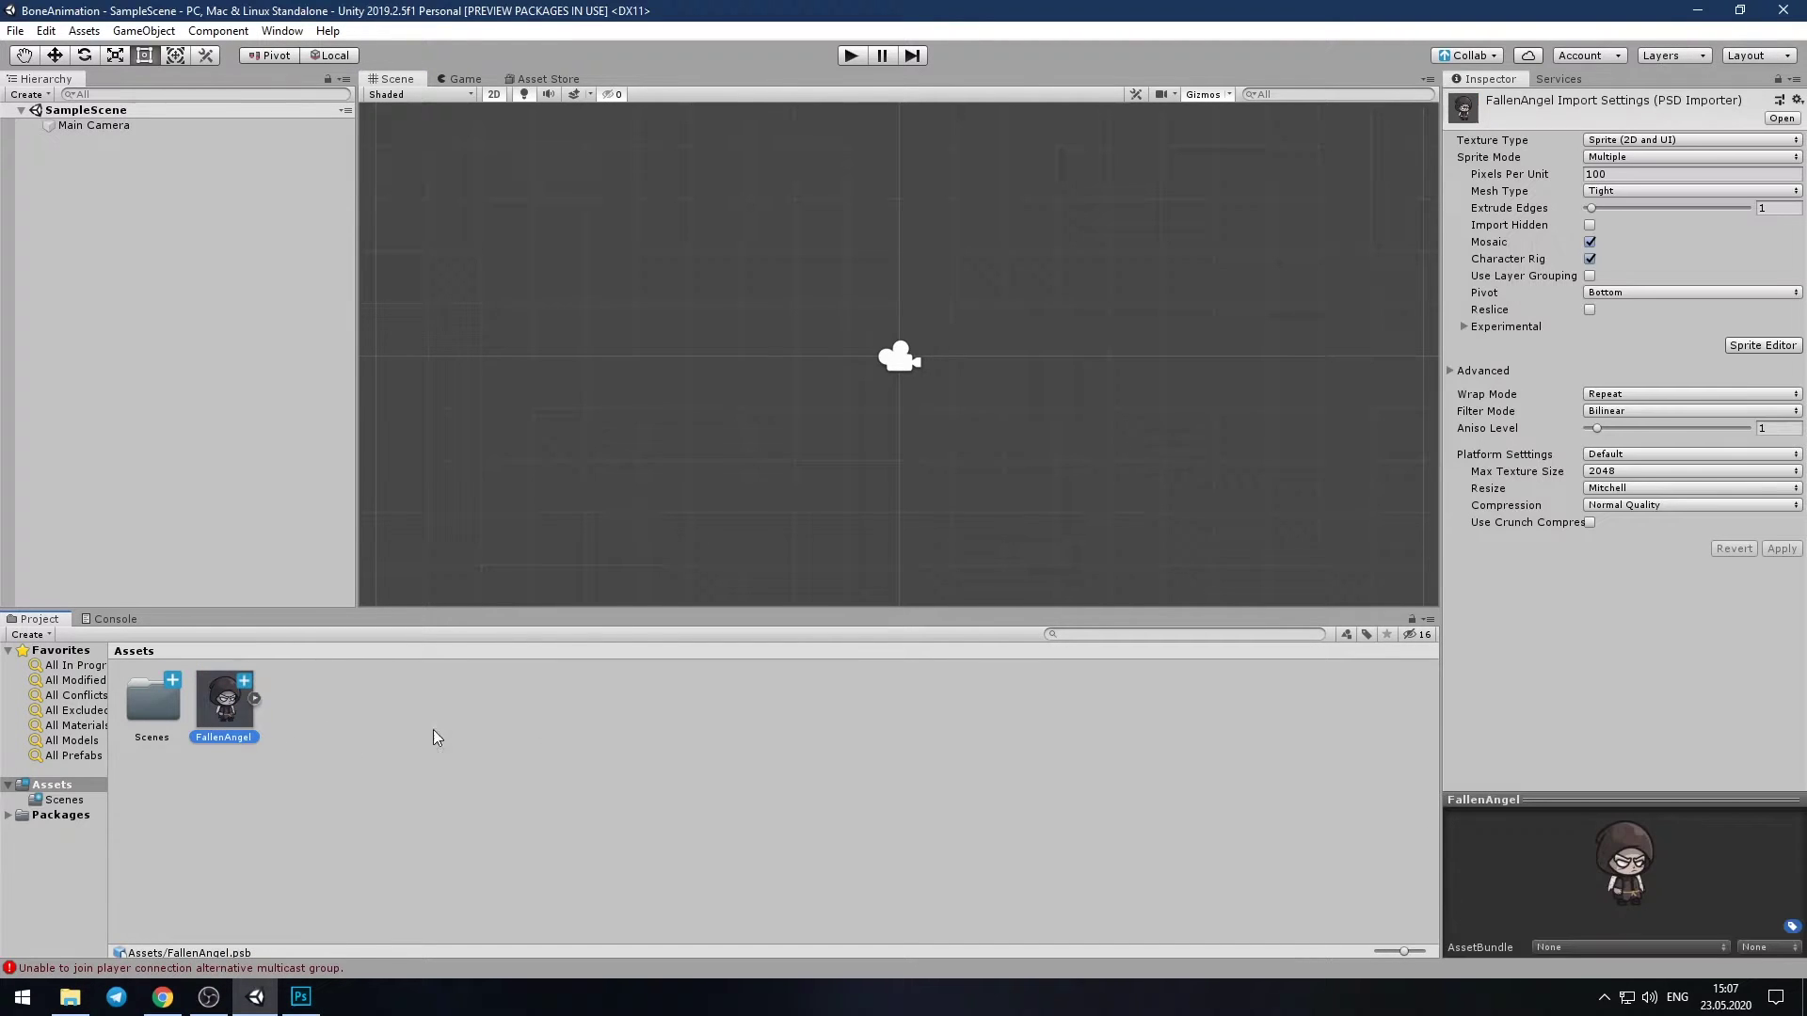
click(1634, 505)
click(1618, 518)
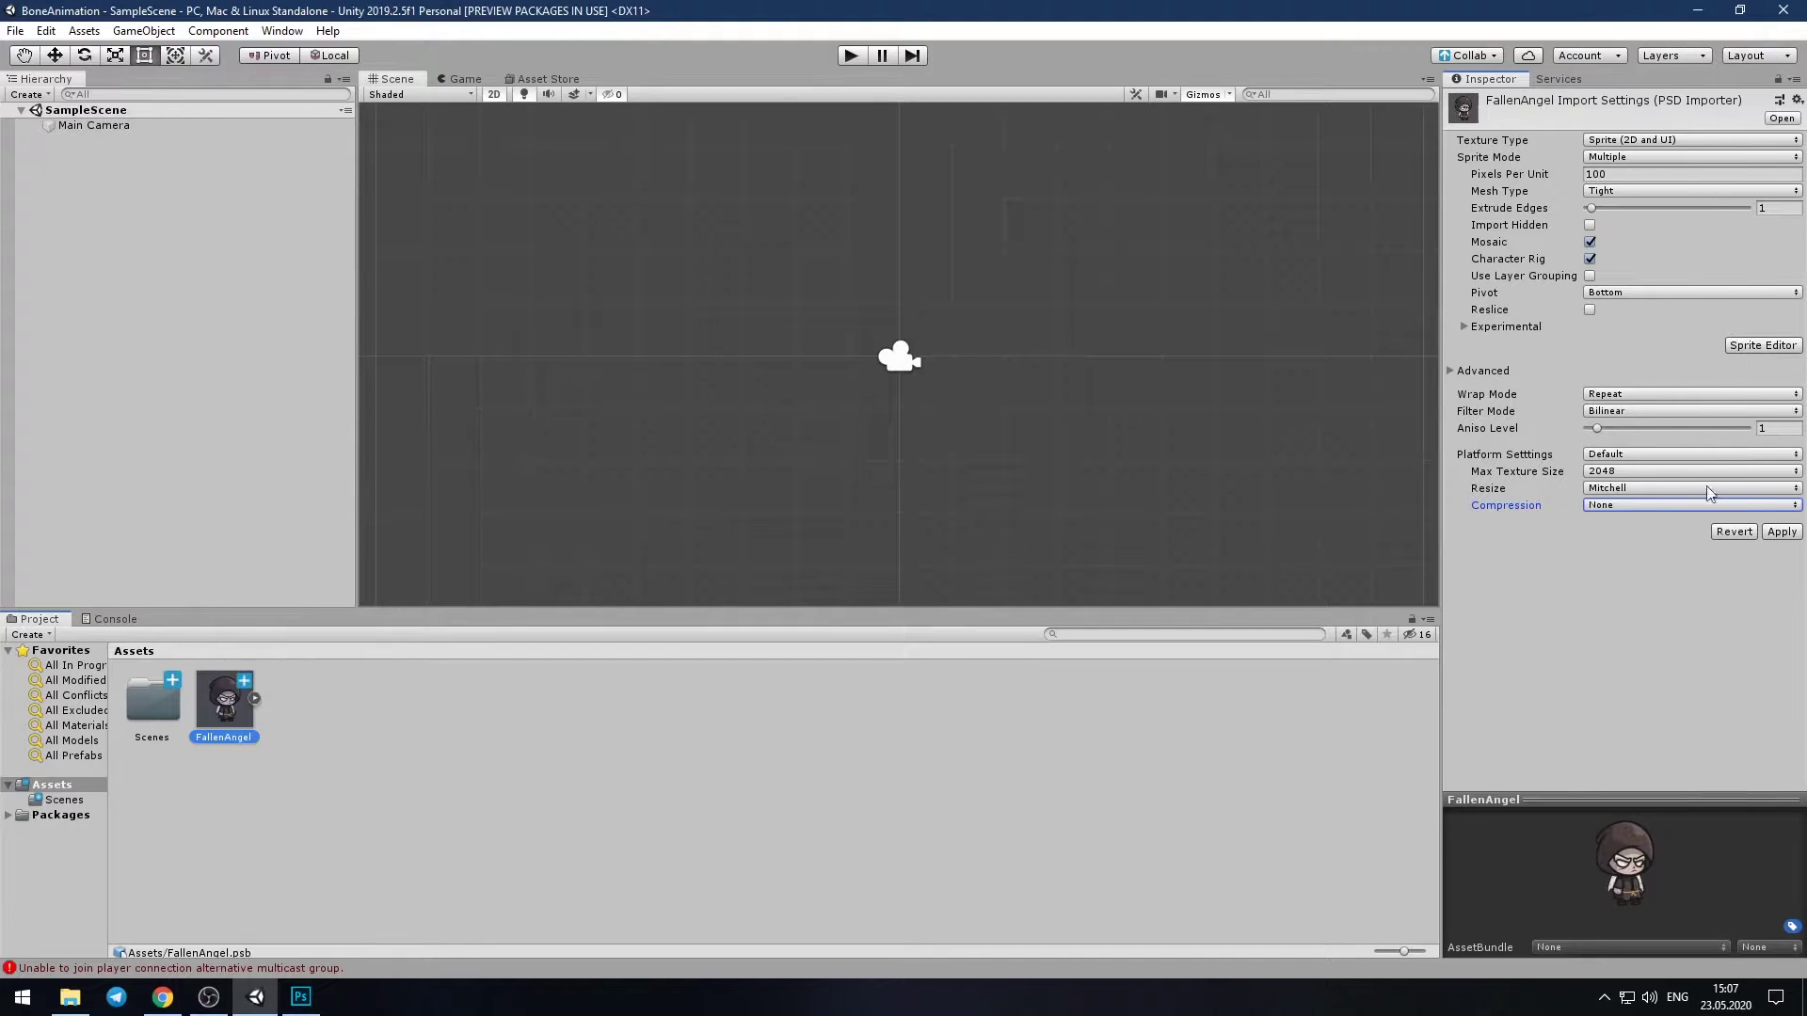
click(1781, 532)
Place FallenAngel in the Scene view and open its sprite sheet in the Sprite Editor
drag(215, 710, 787, 468)
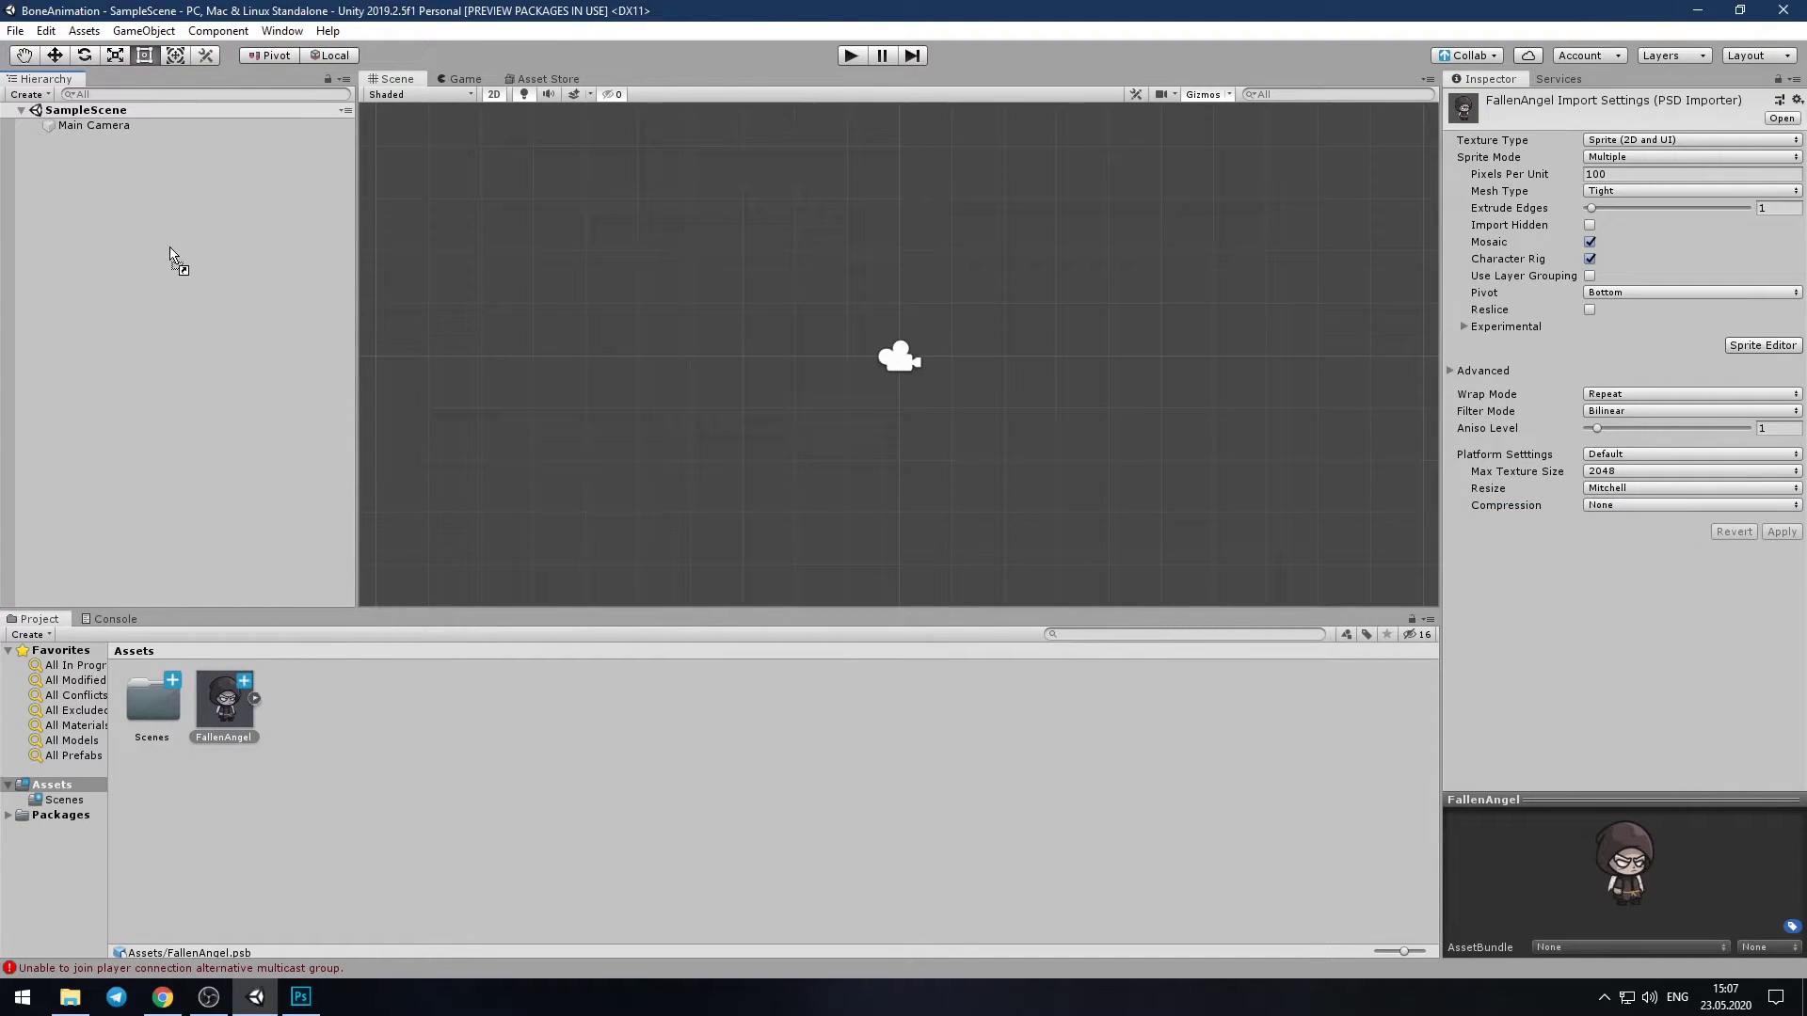
scroll(822, 456, down, 2)
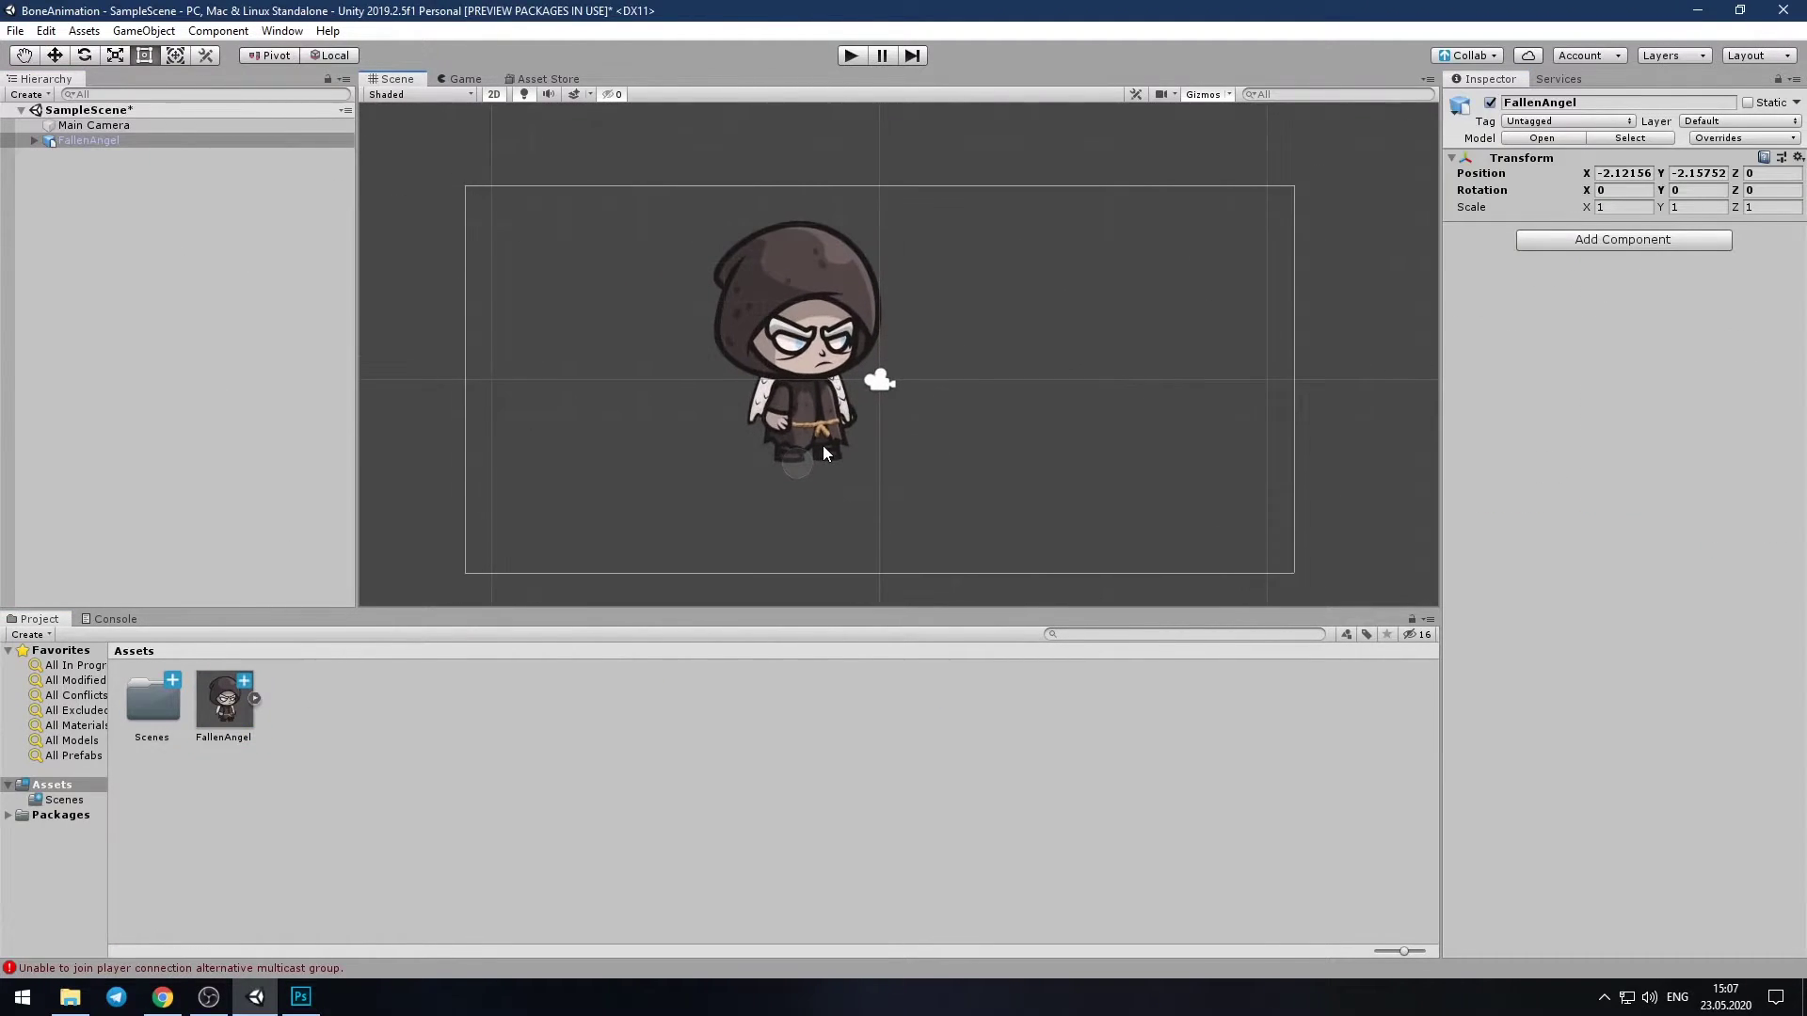
click(115, 145)
click(235, 702)
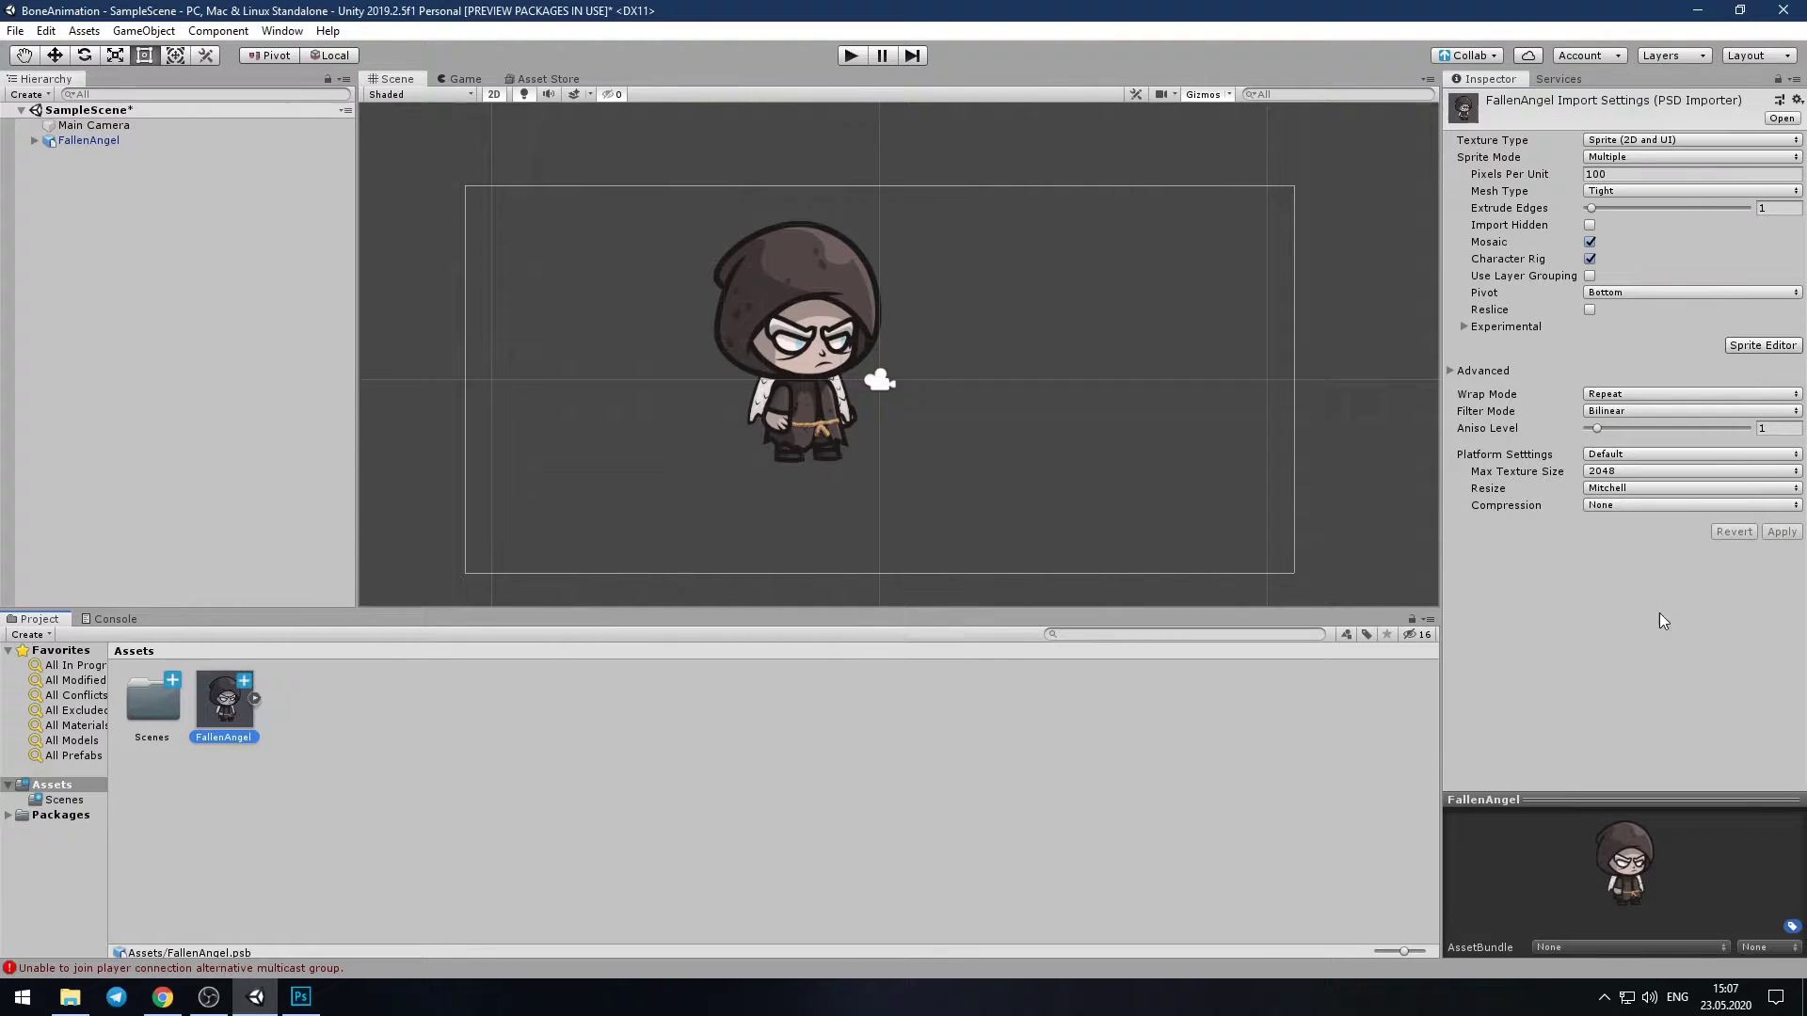
click(1758, 350)
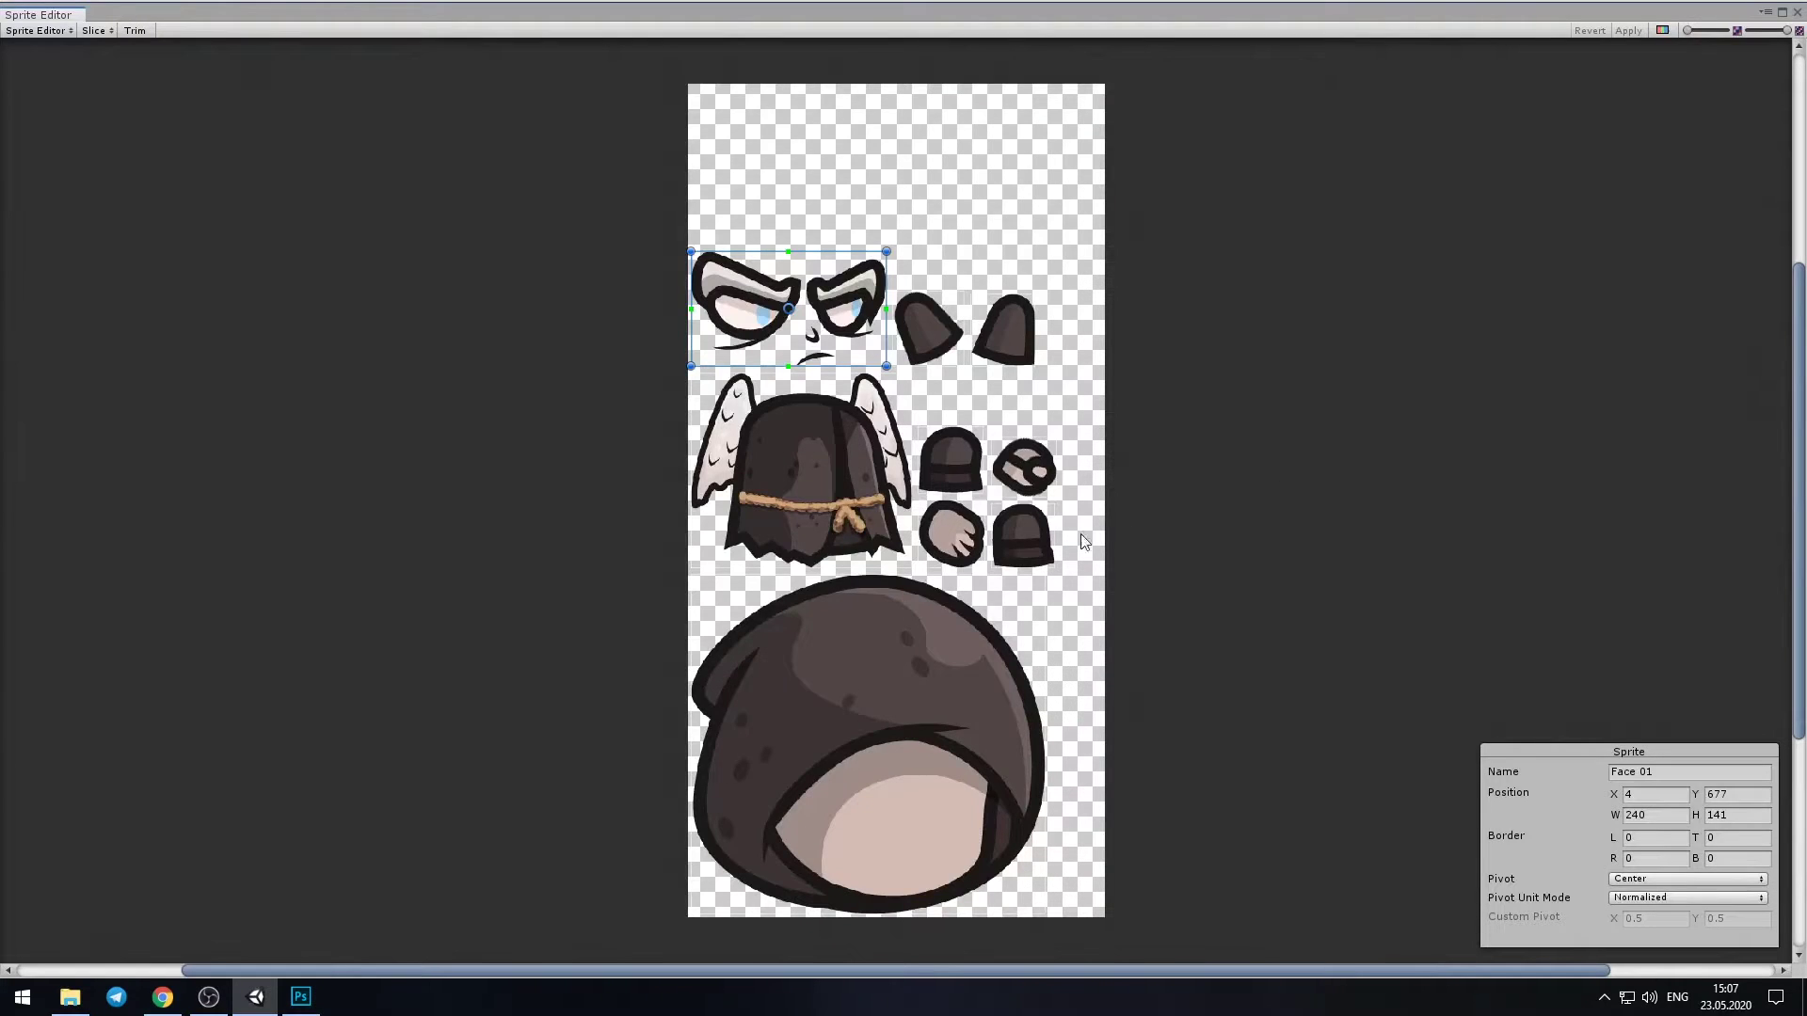
Switch the Sprite Editor's mode dropdown to Skinning Editor
click(43, 32)
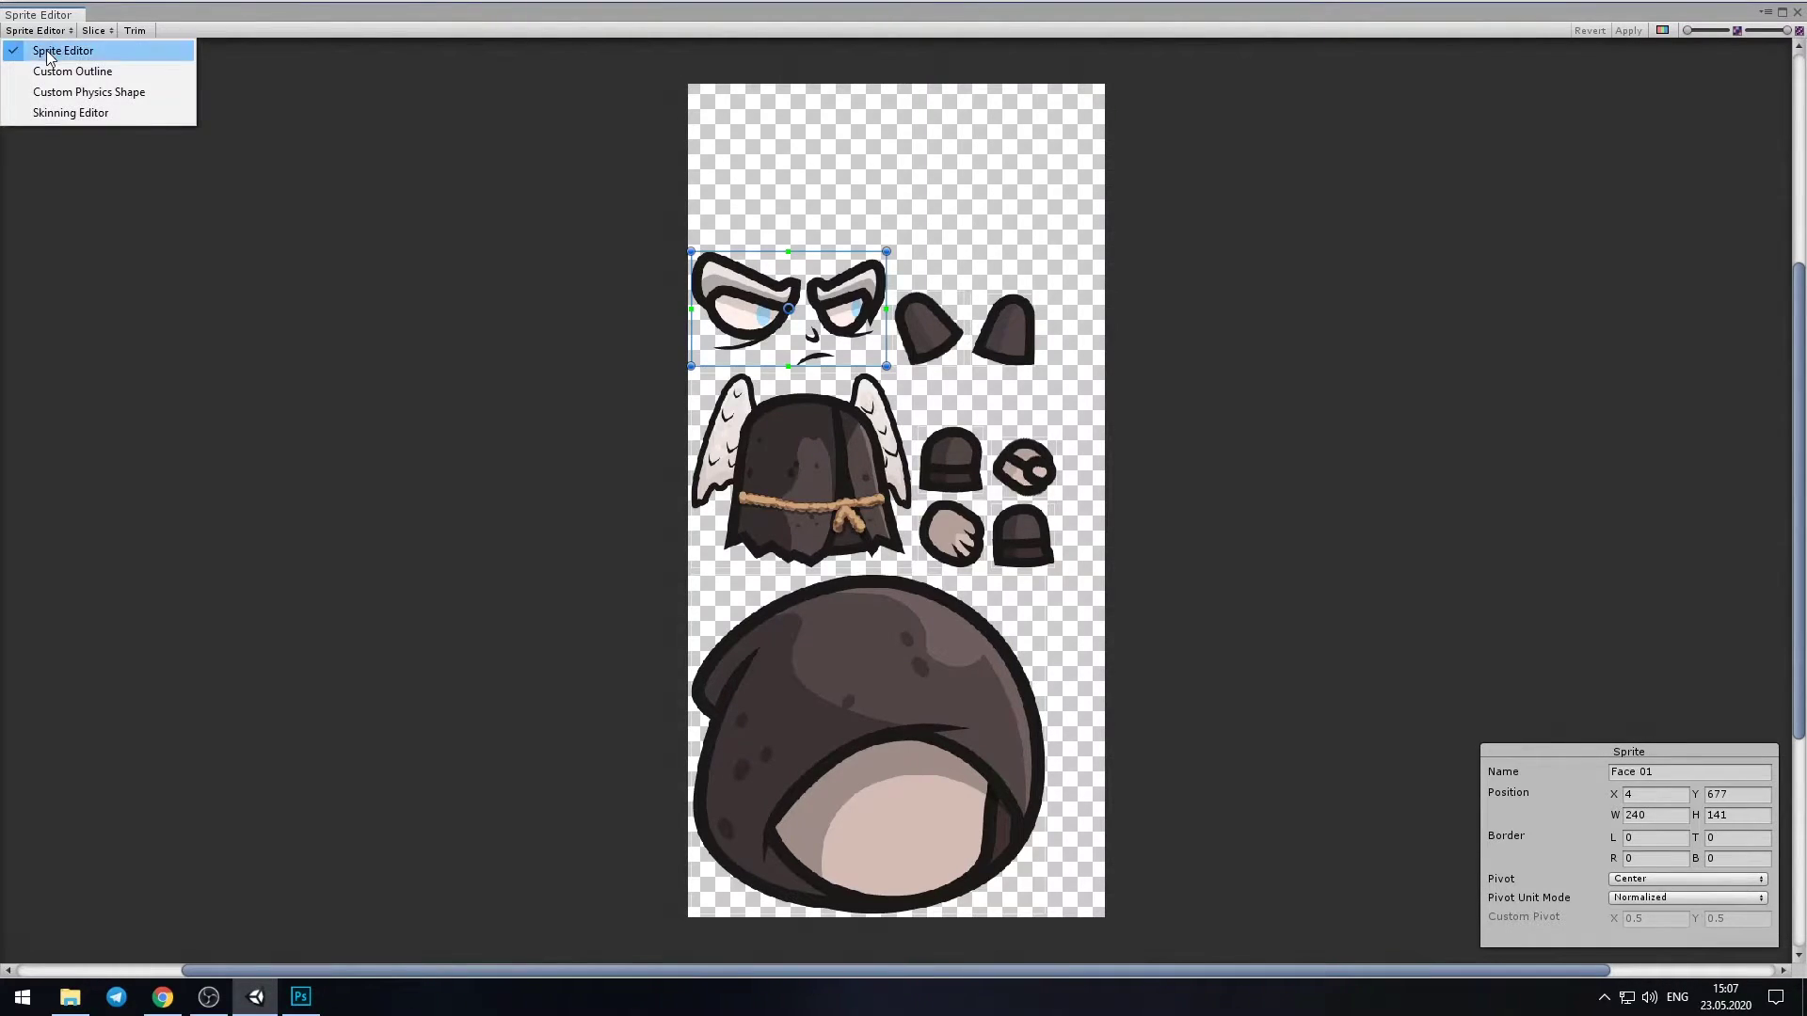
click(64, 112)
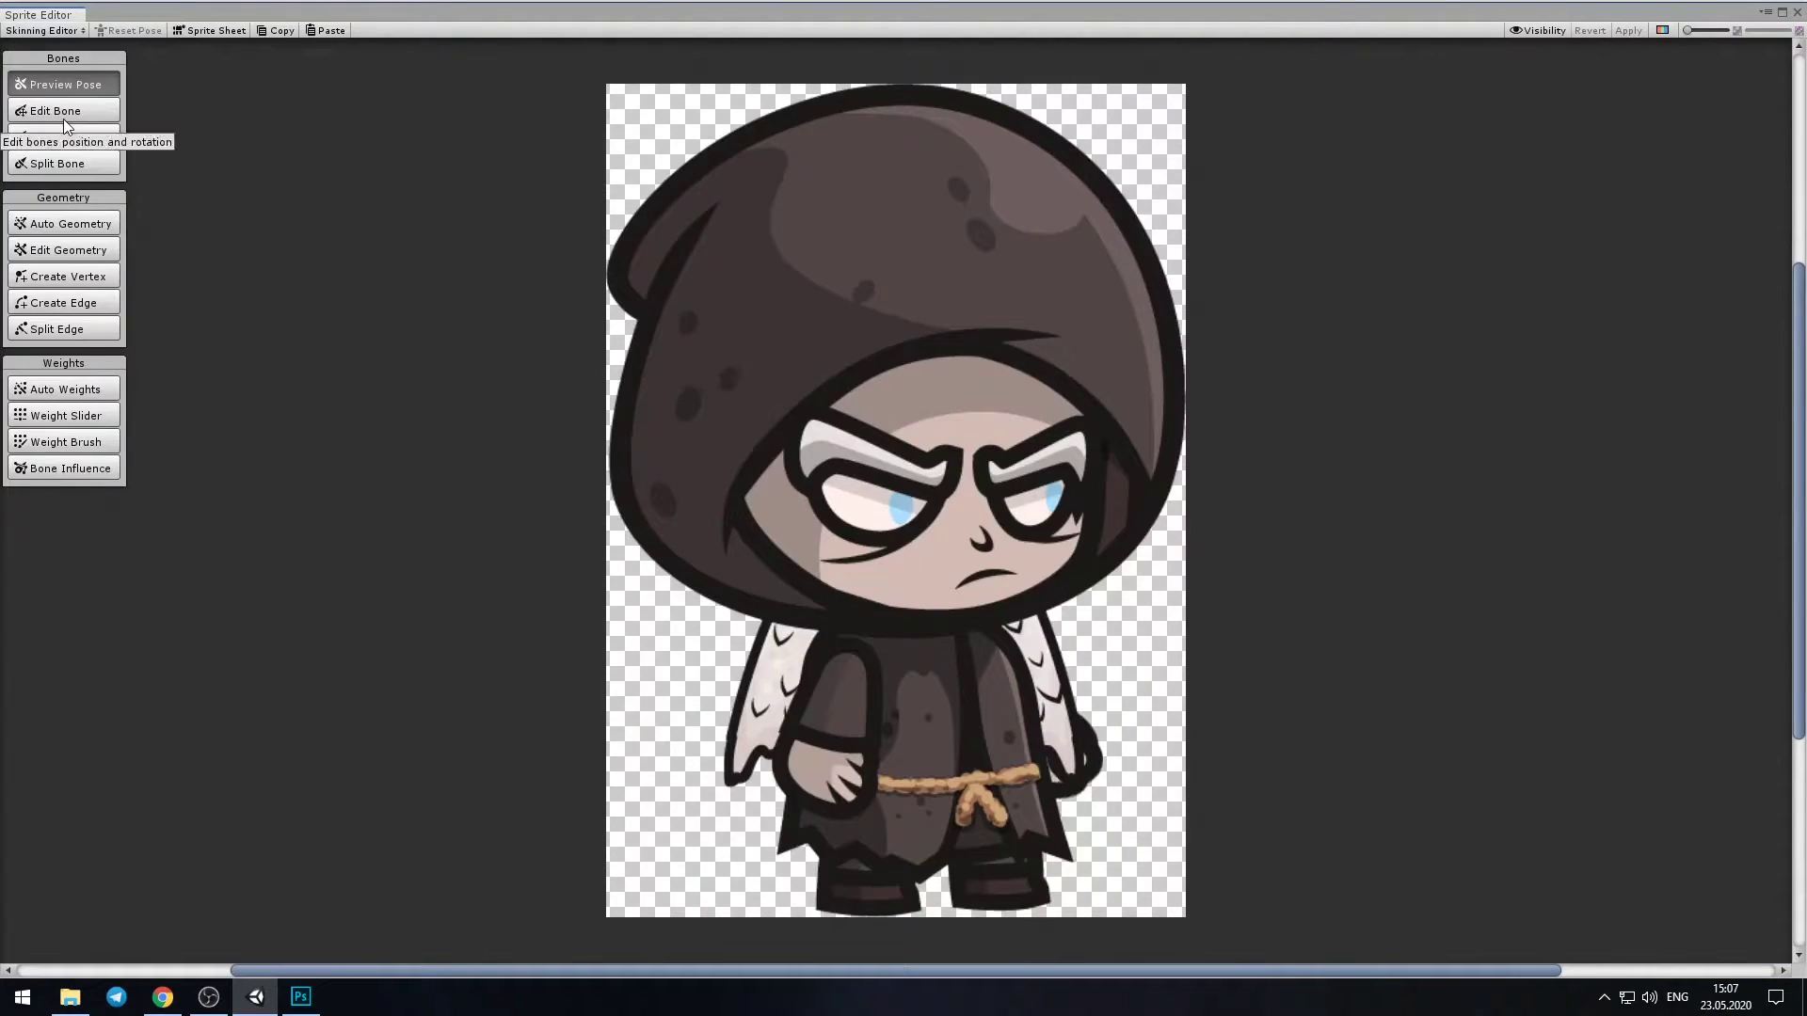
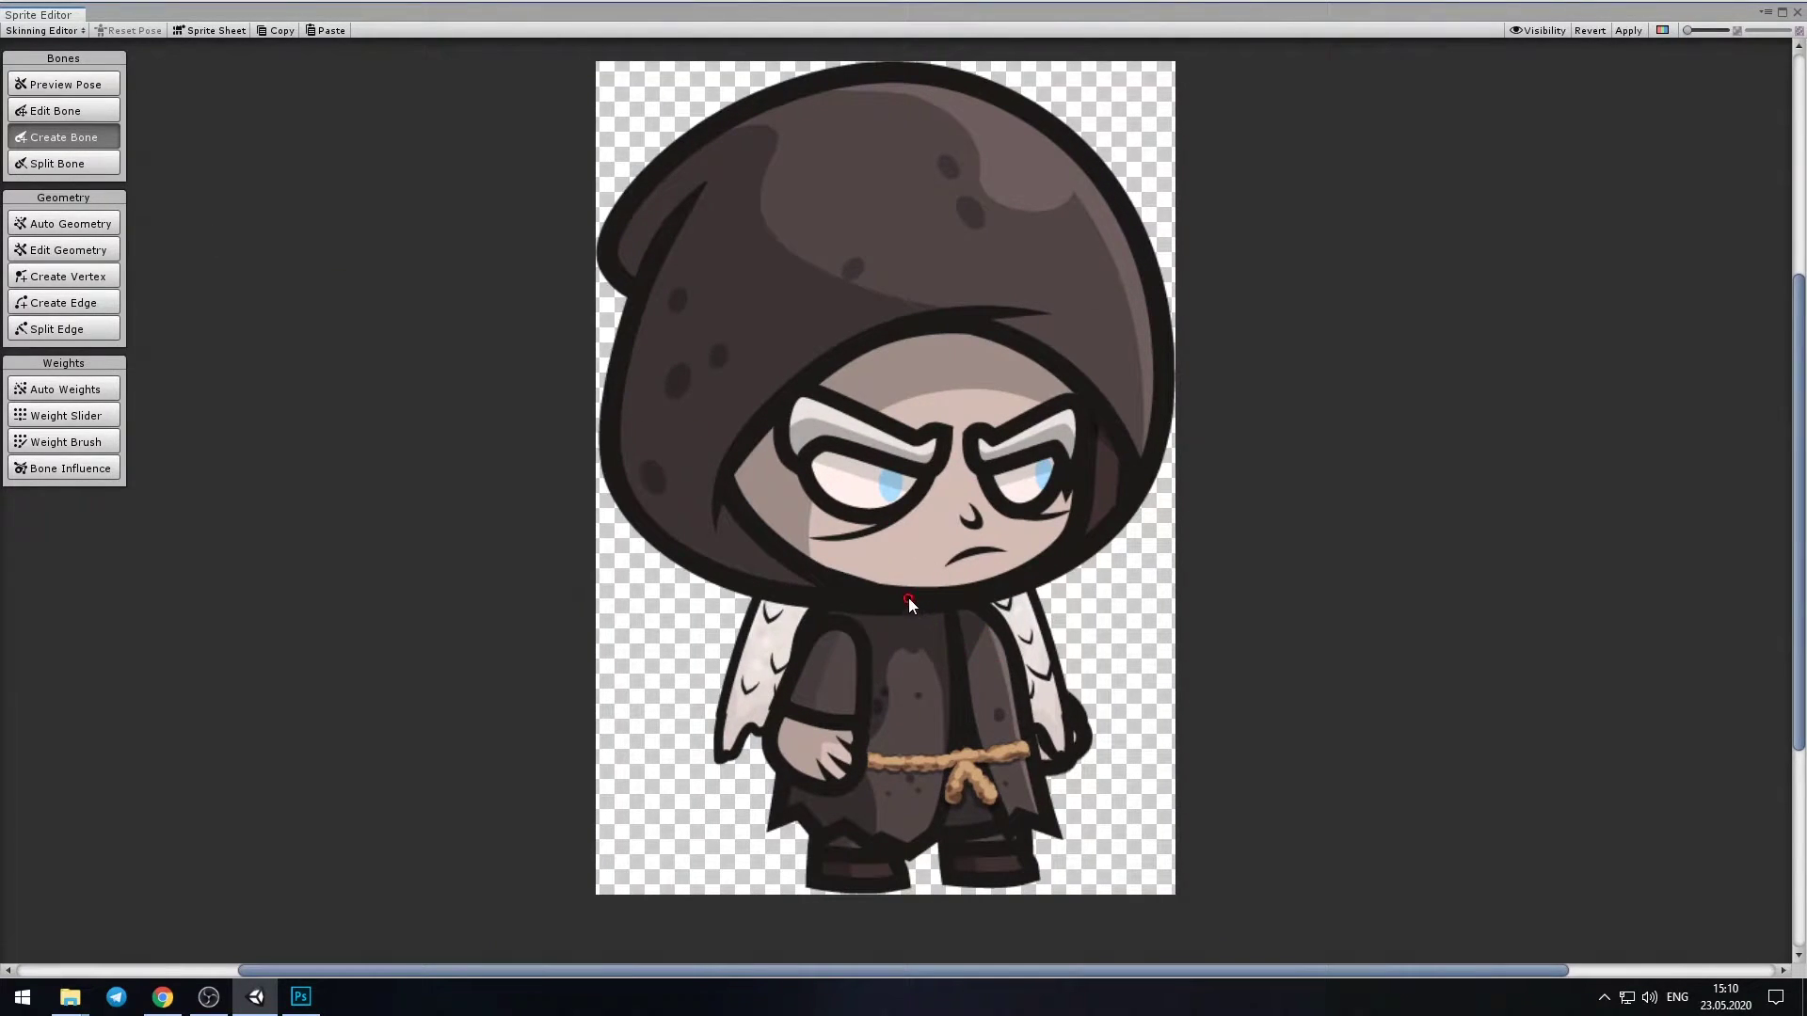
Create a neck-to-feet spine bone, a bone for each leg, and a left-arm bone
click(909, 598)
click(918, 844)
click(916, 743)
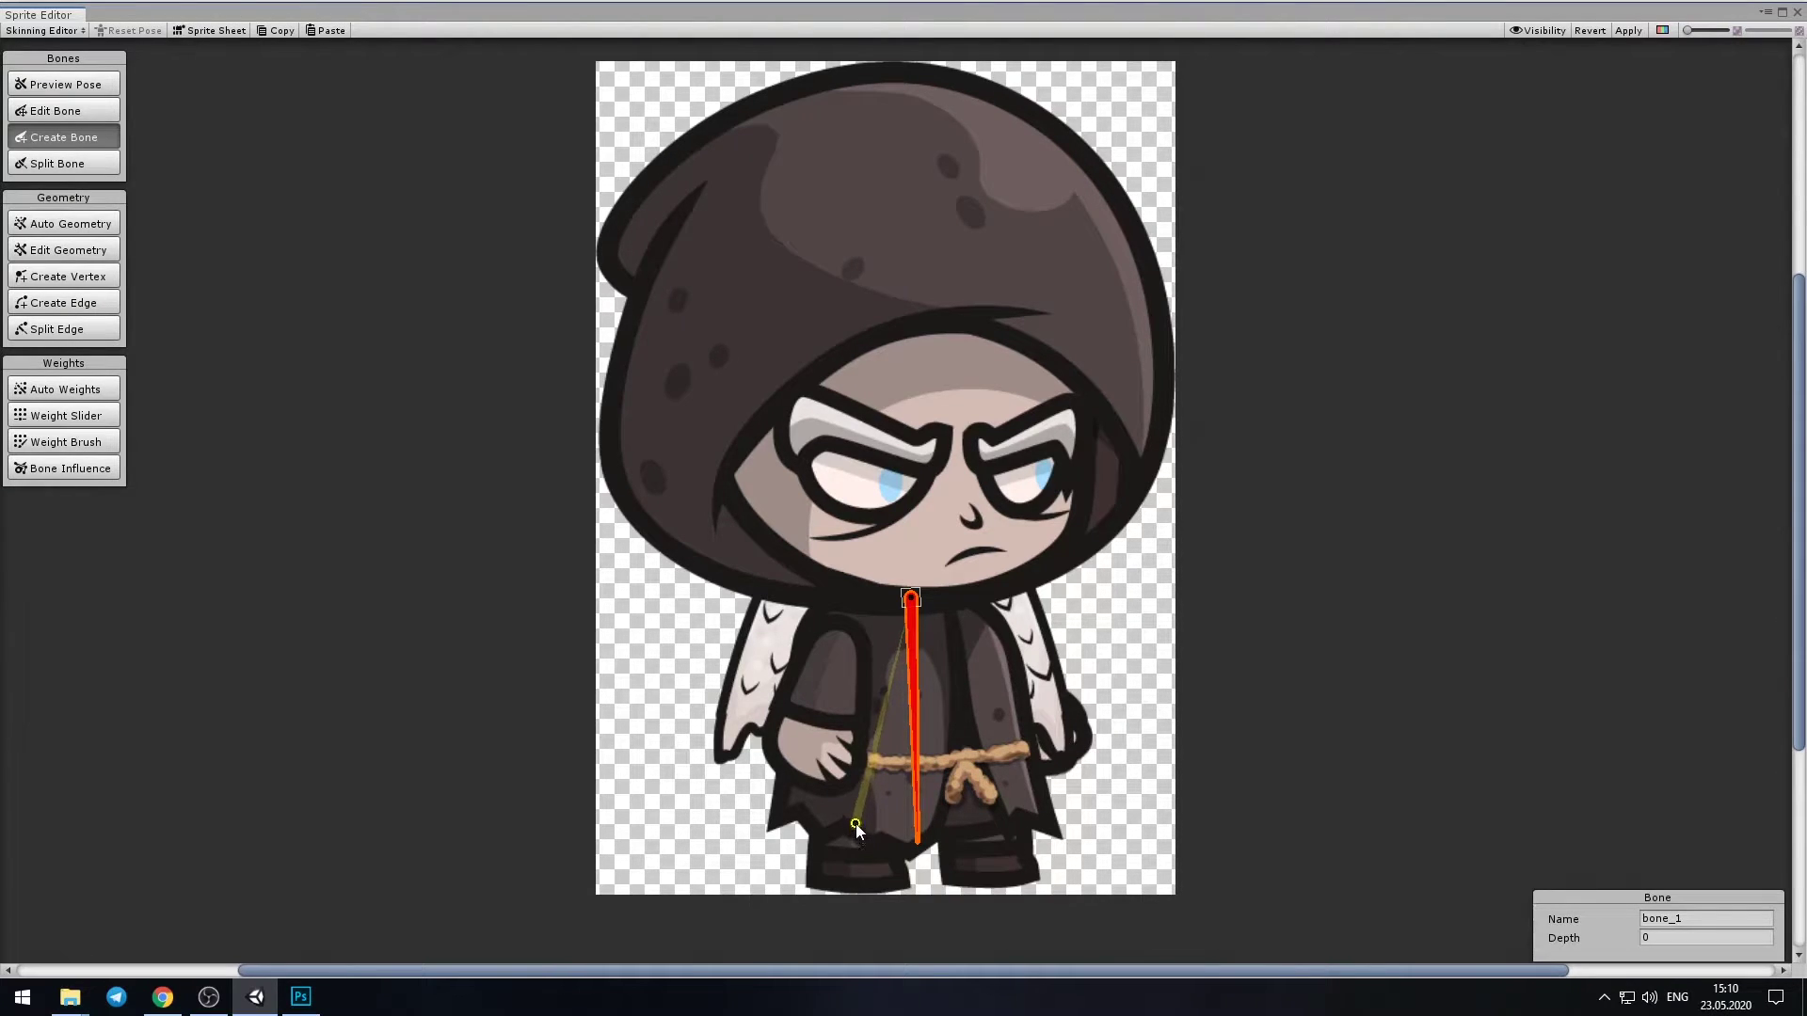
click(854, 815)
click(855, 882)
click(985, 816)
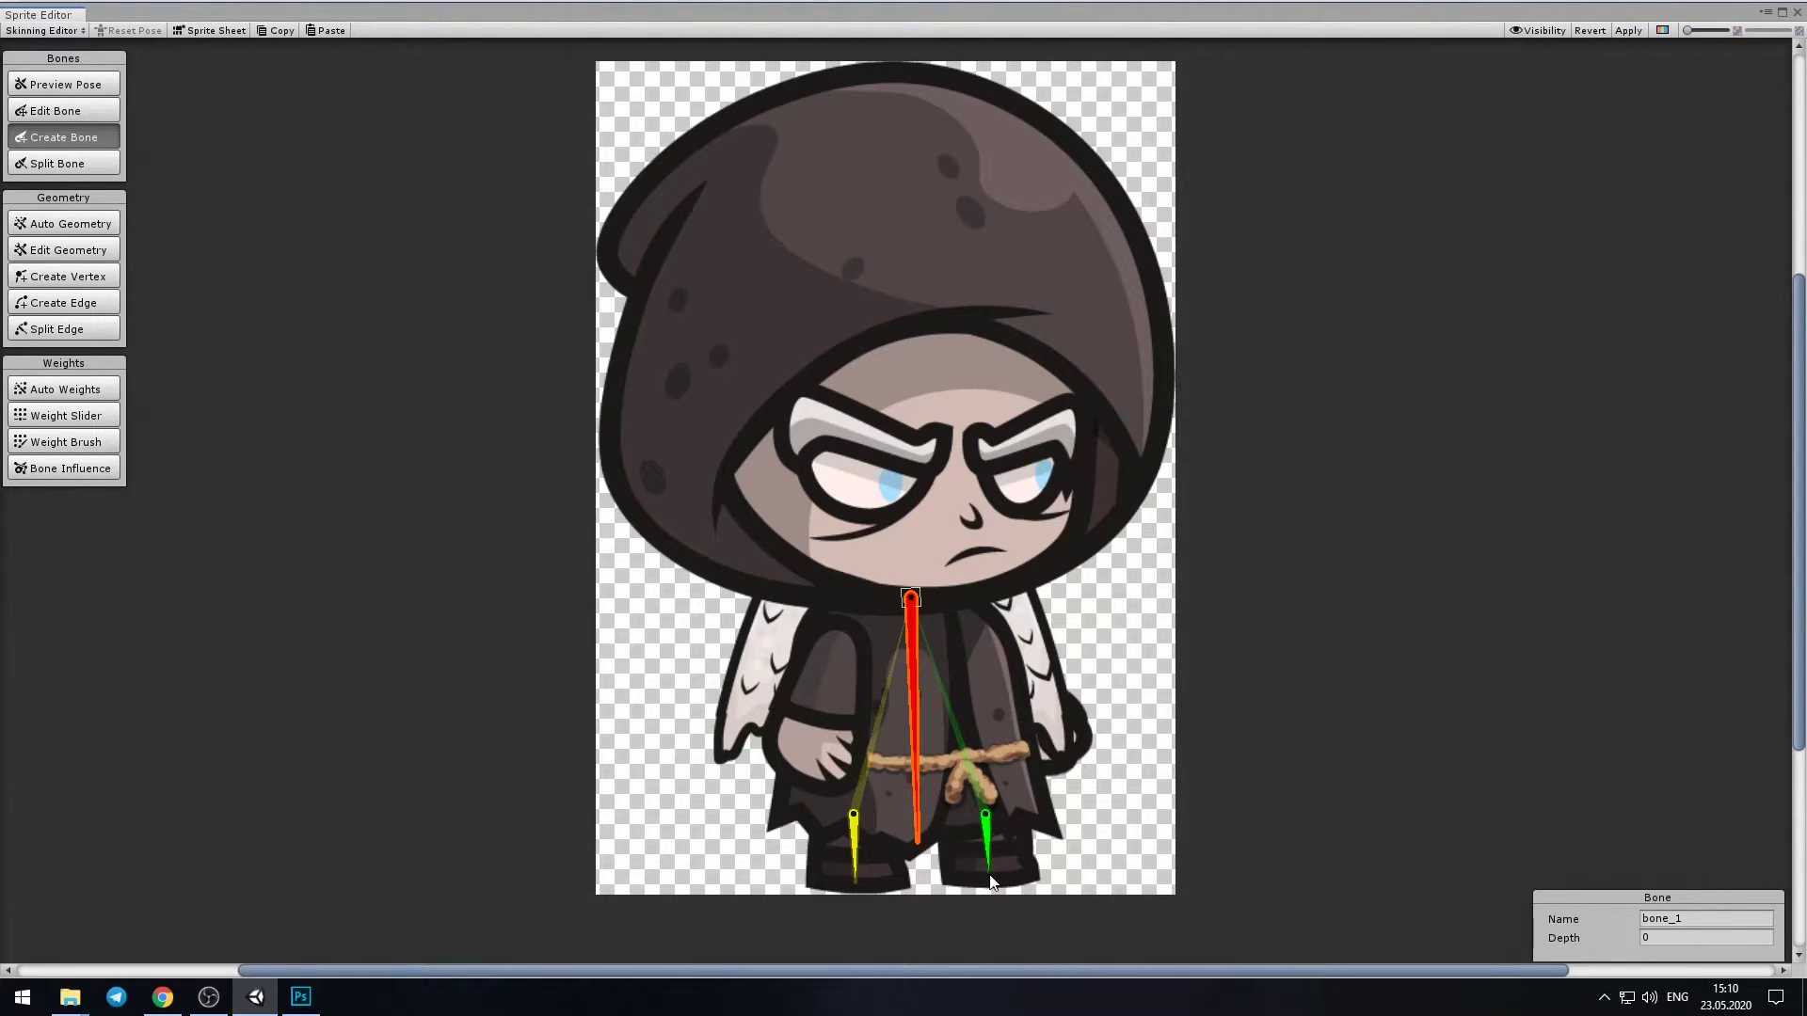
click(990, 879)
right_click(1037, 808)
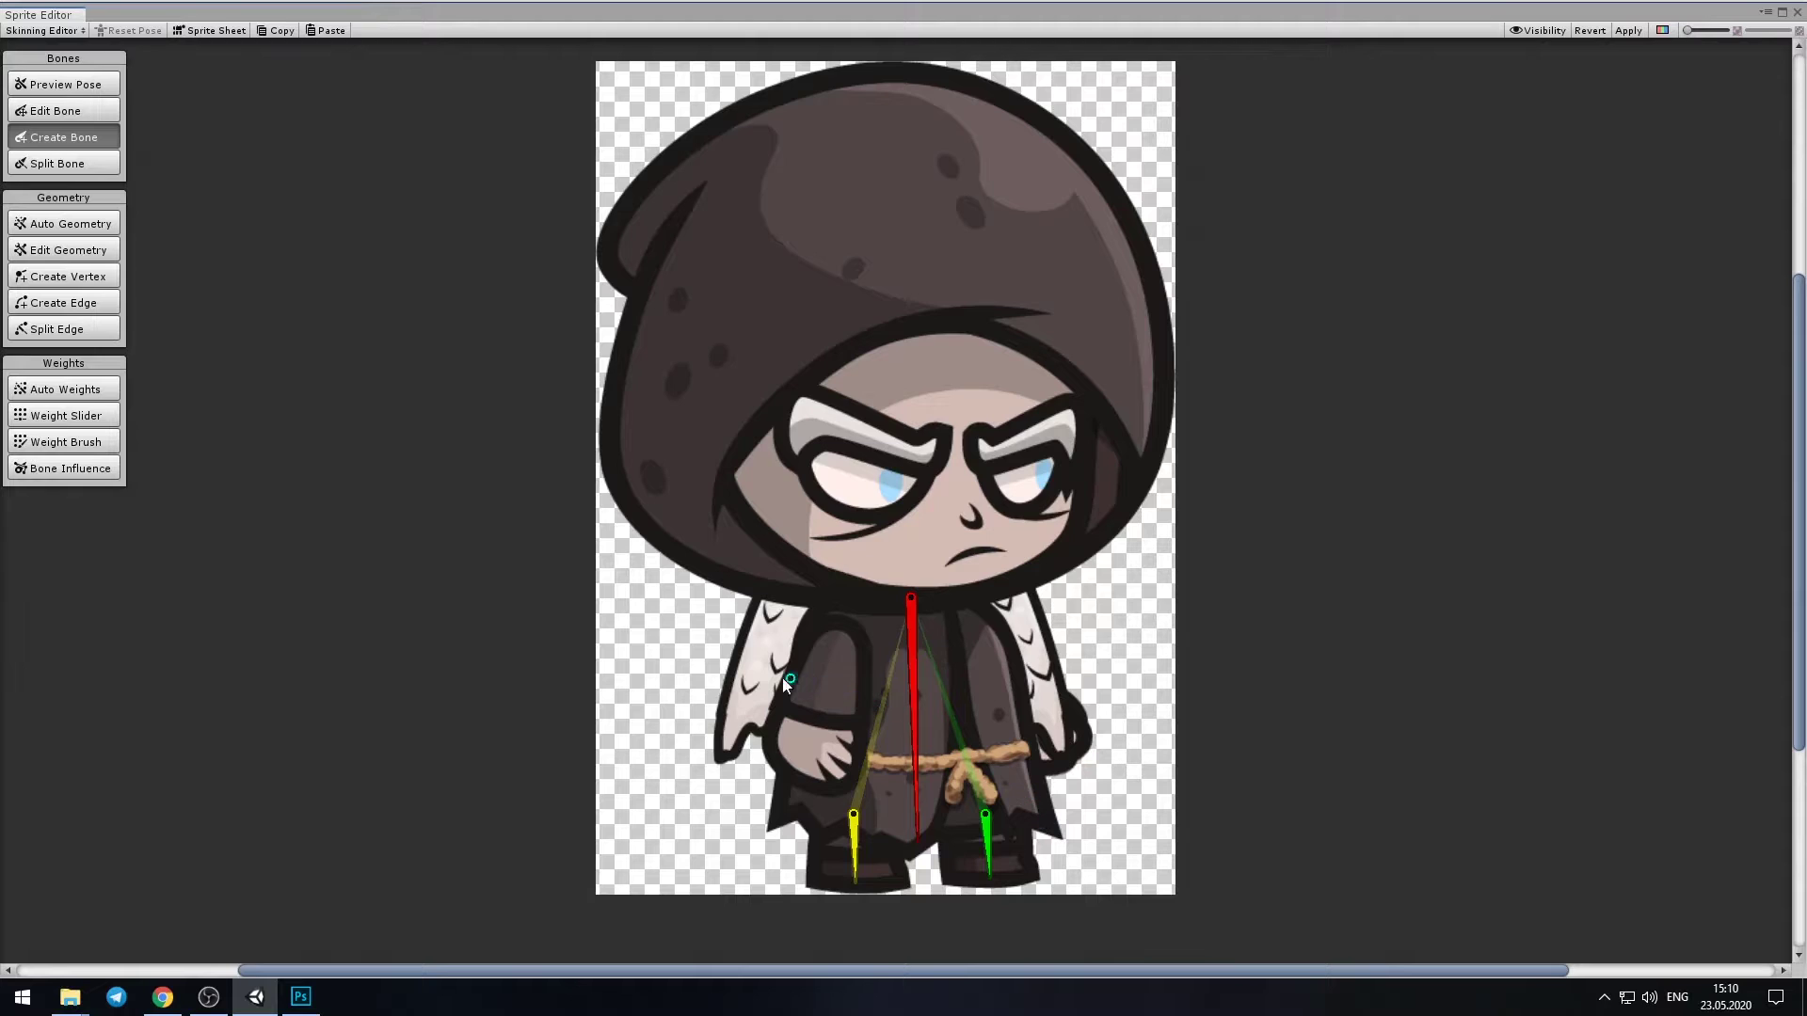
click(910, 680)
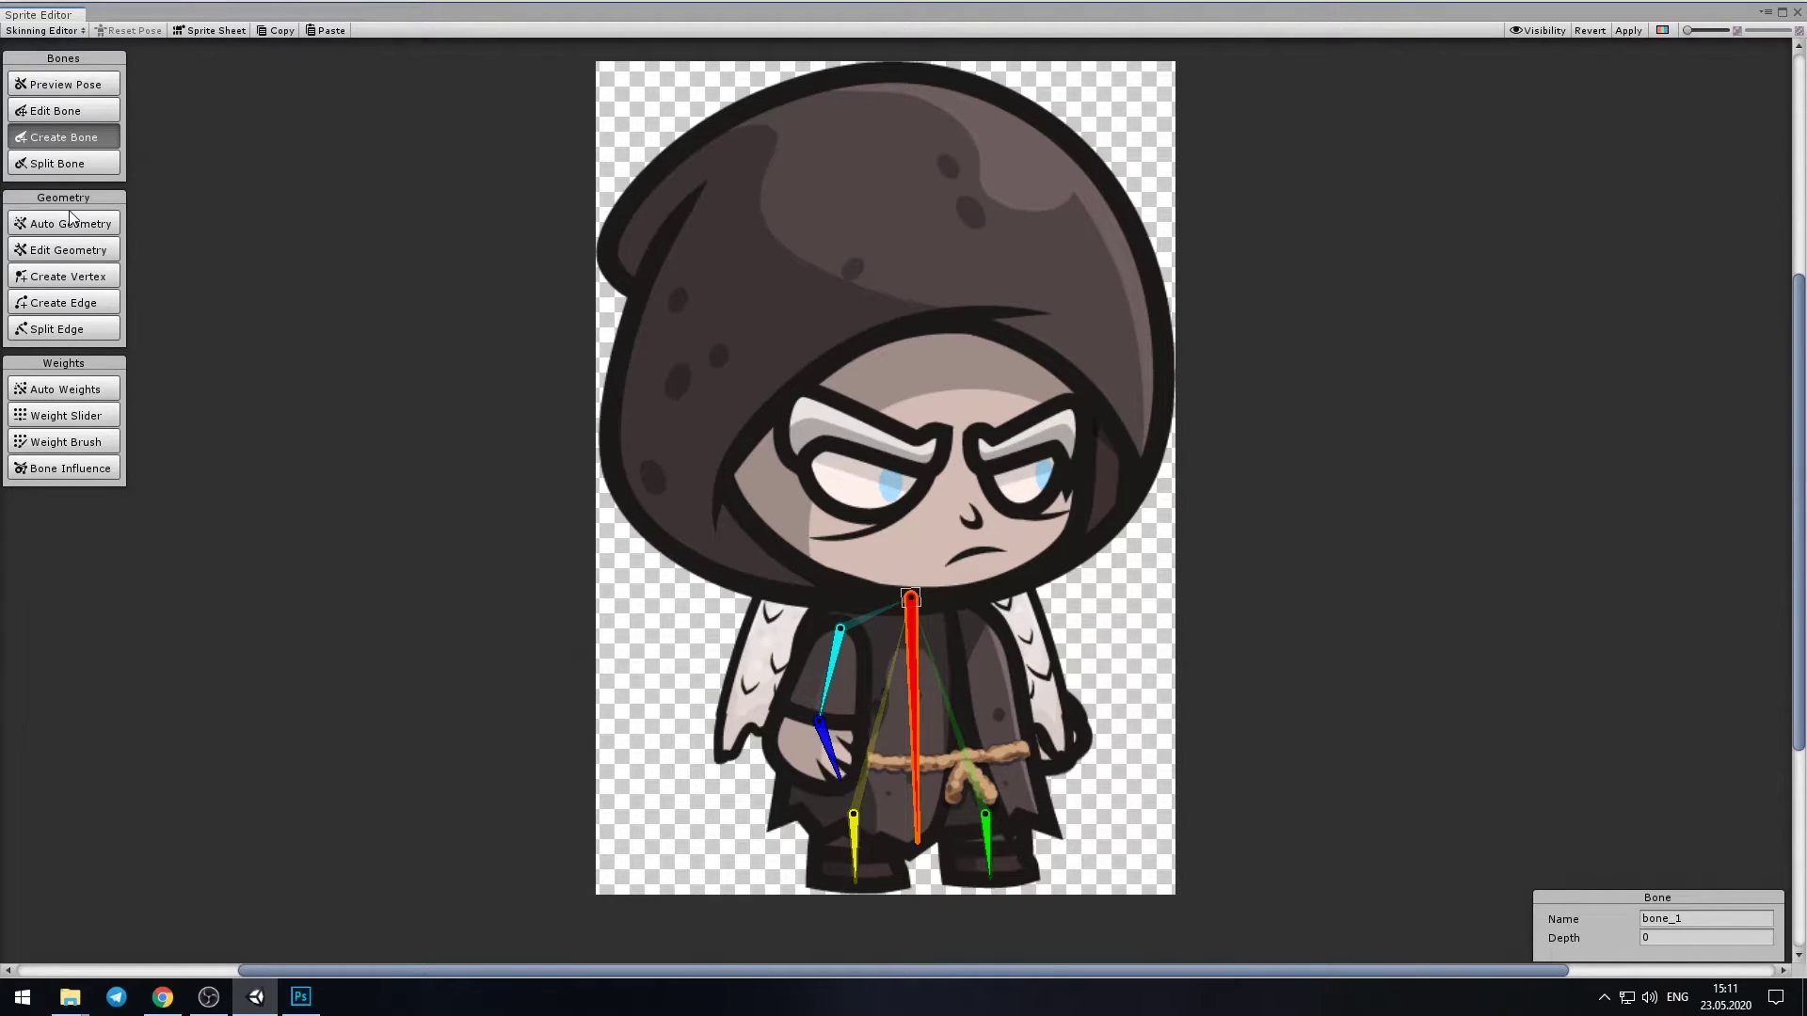
click(71, 85)
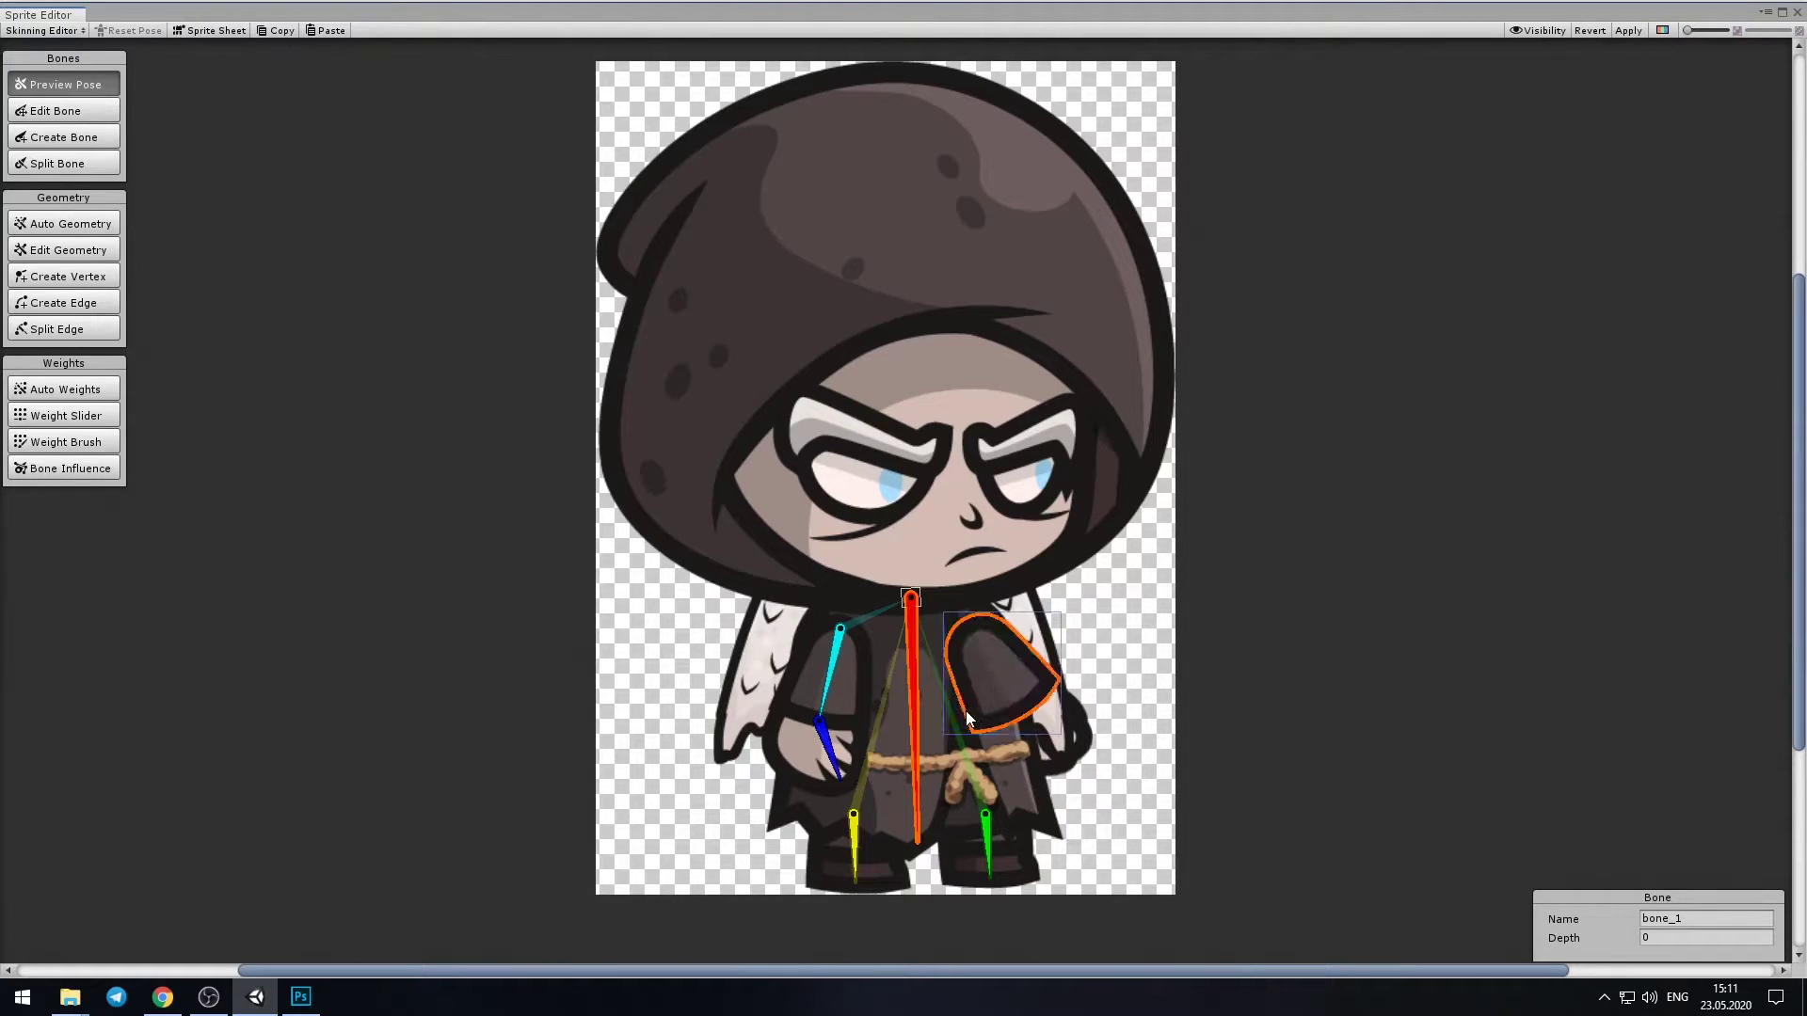
Chain a forearm bone down the right arm to the hand
click(82, 139)
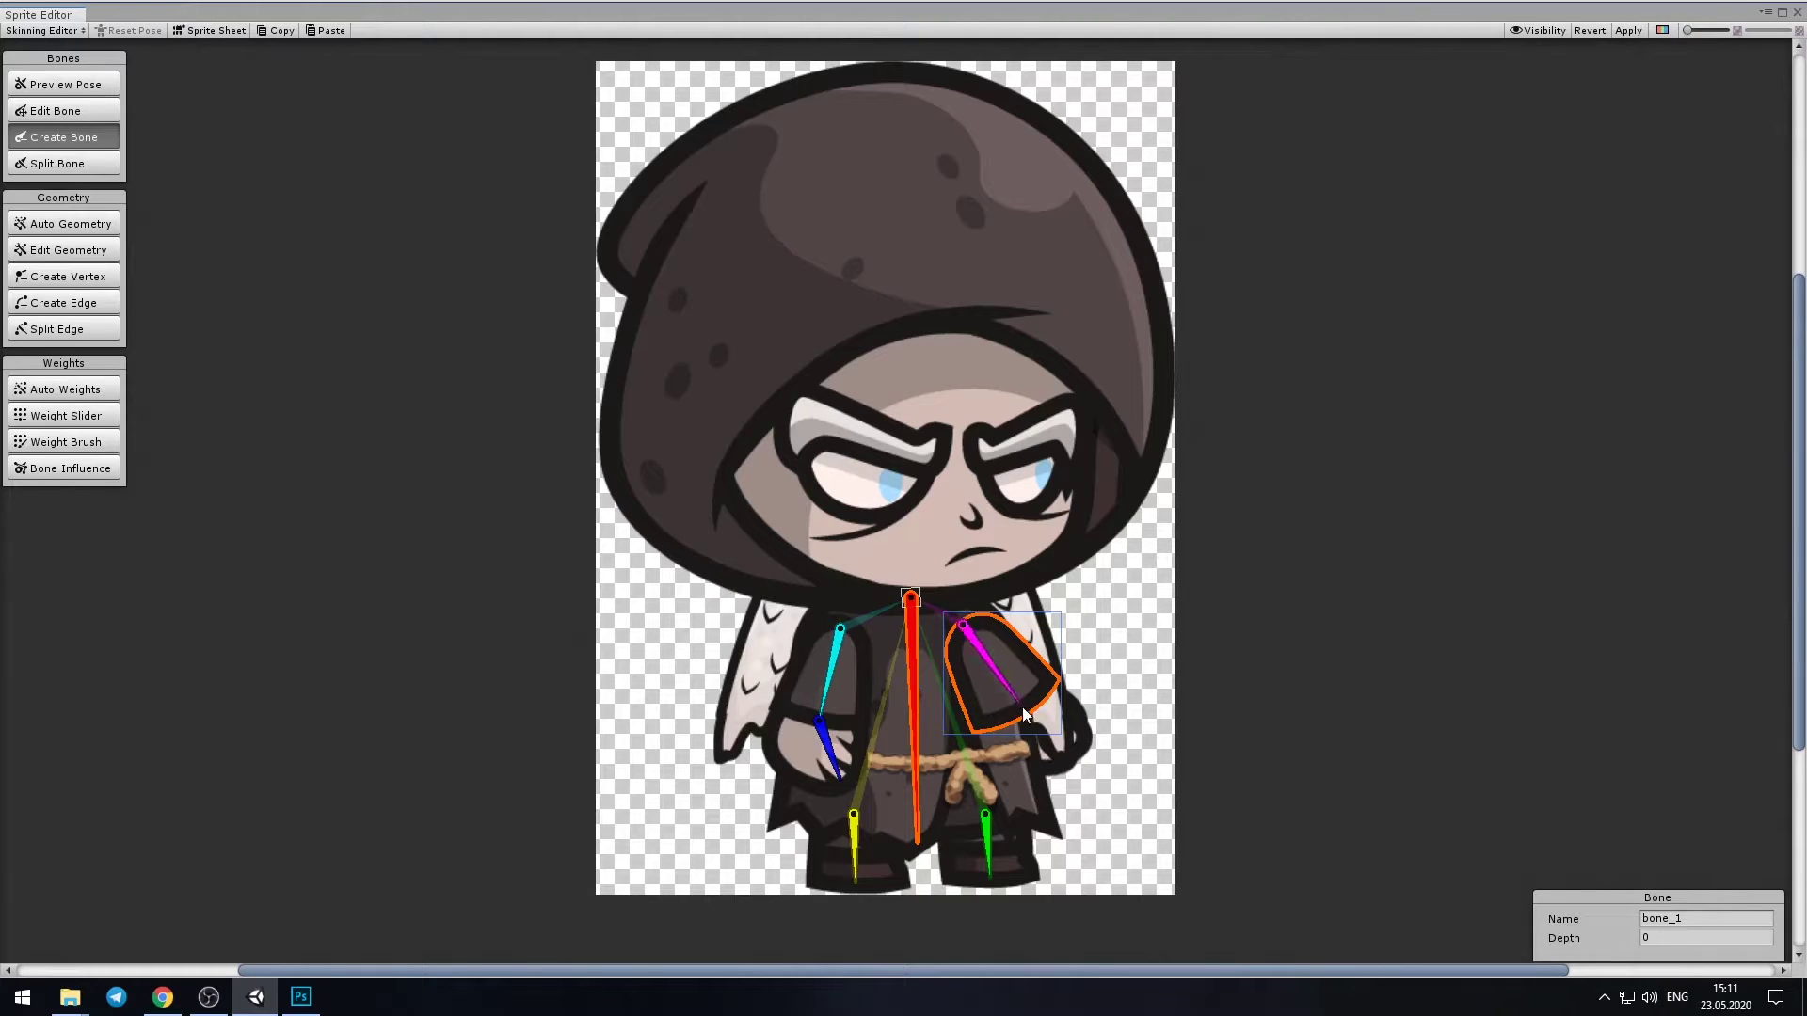
click(1022, 708)
click(1066, 755)
right_click(1107, 771)
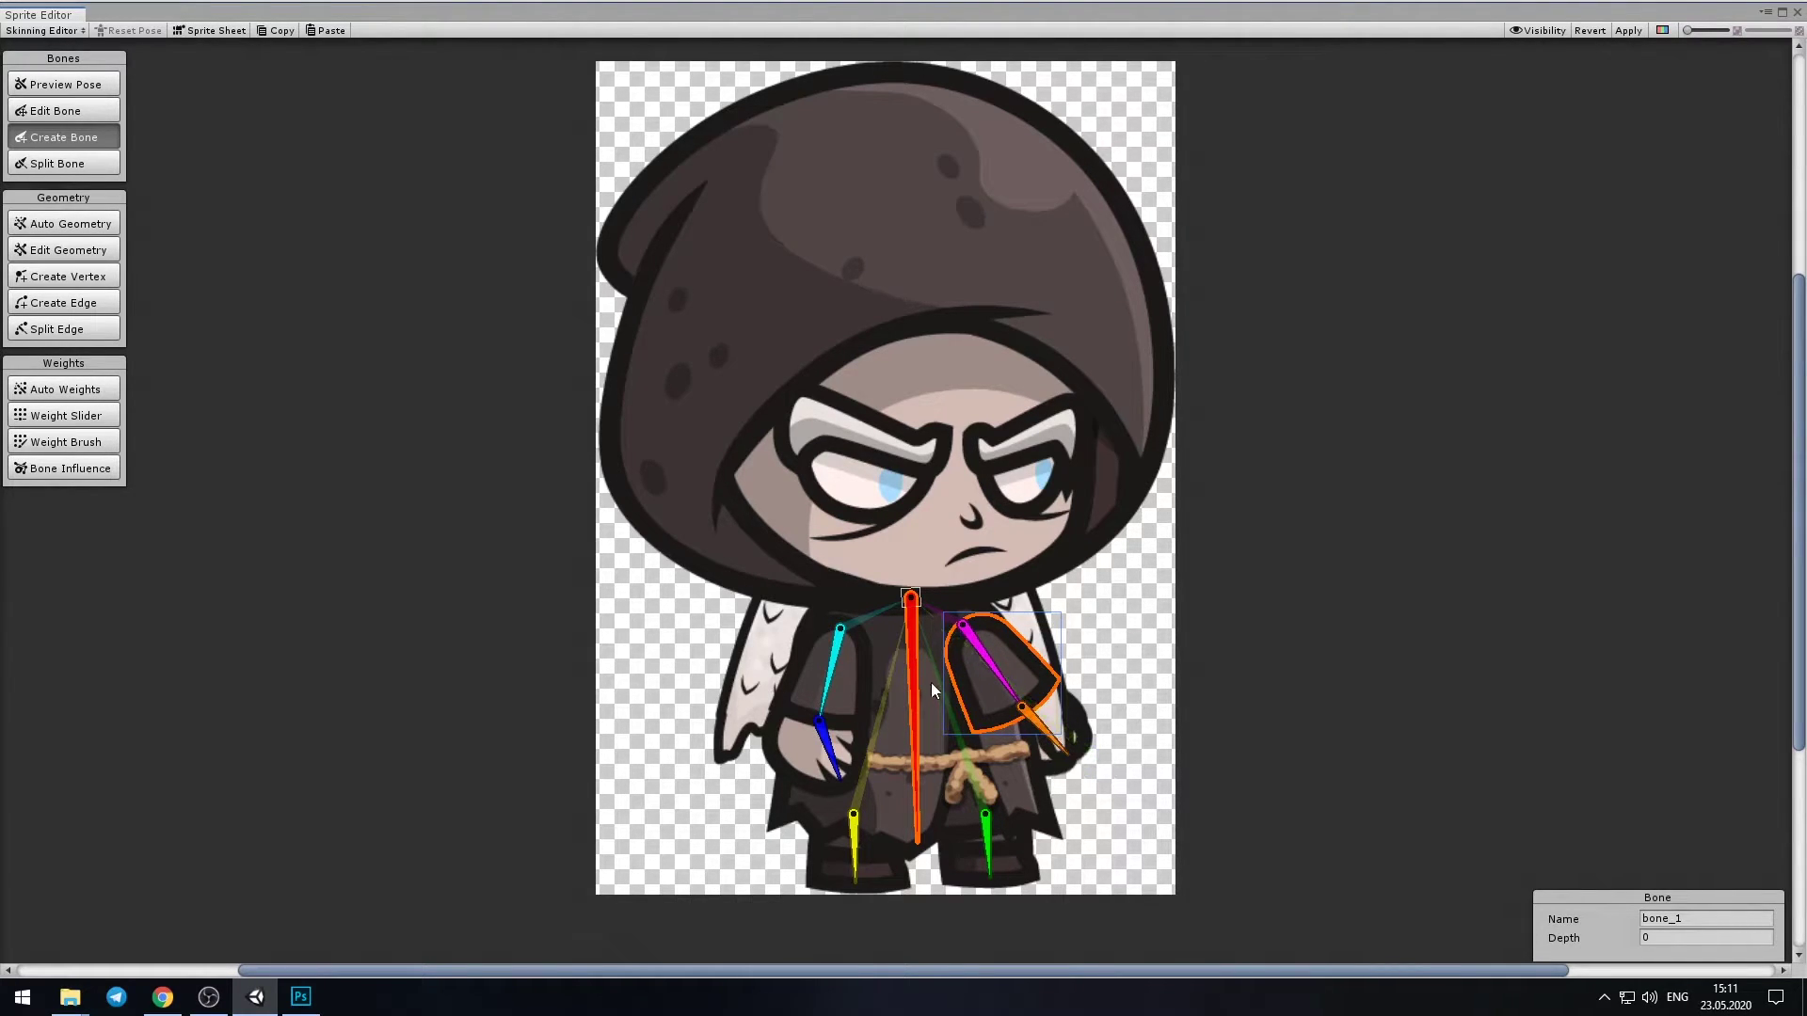
Add a head bone from the spine root up to the top of the hood
click(911, 580)
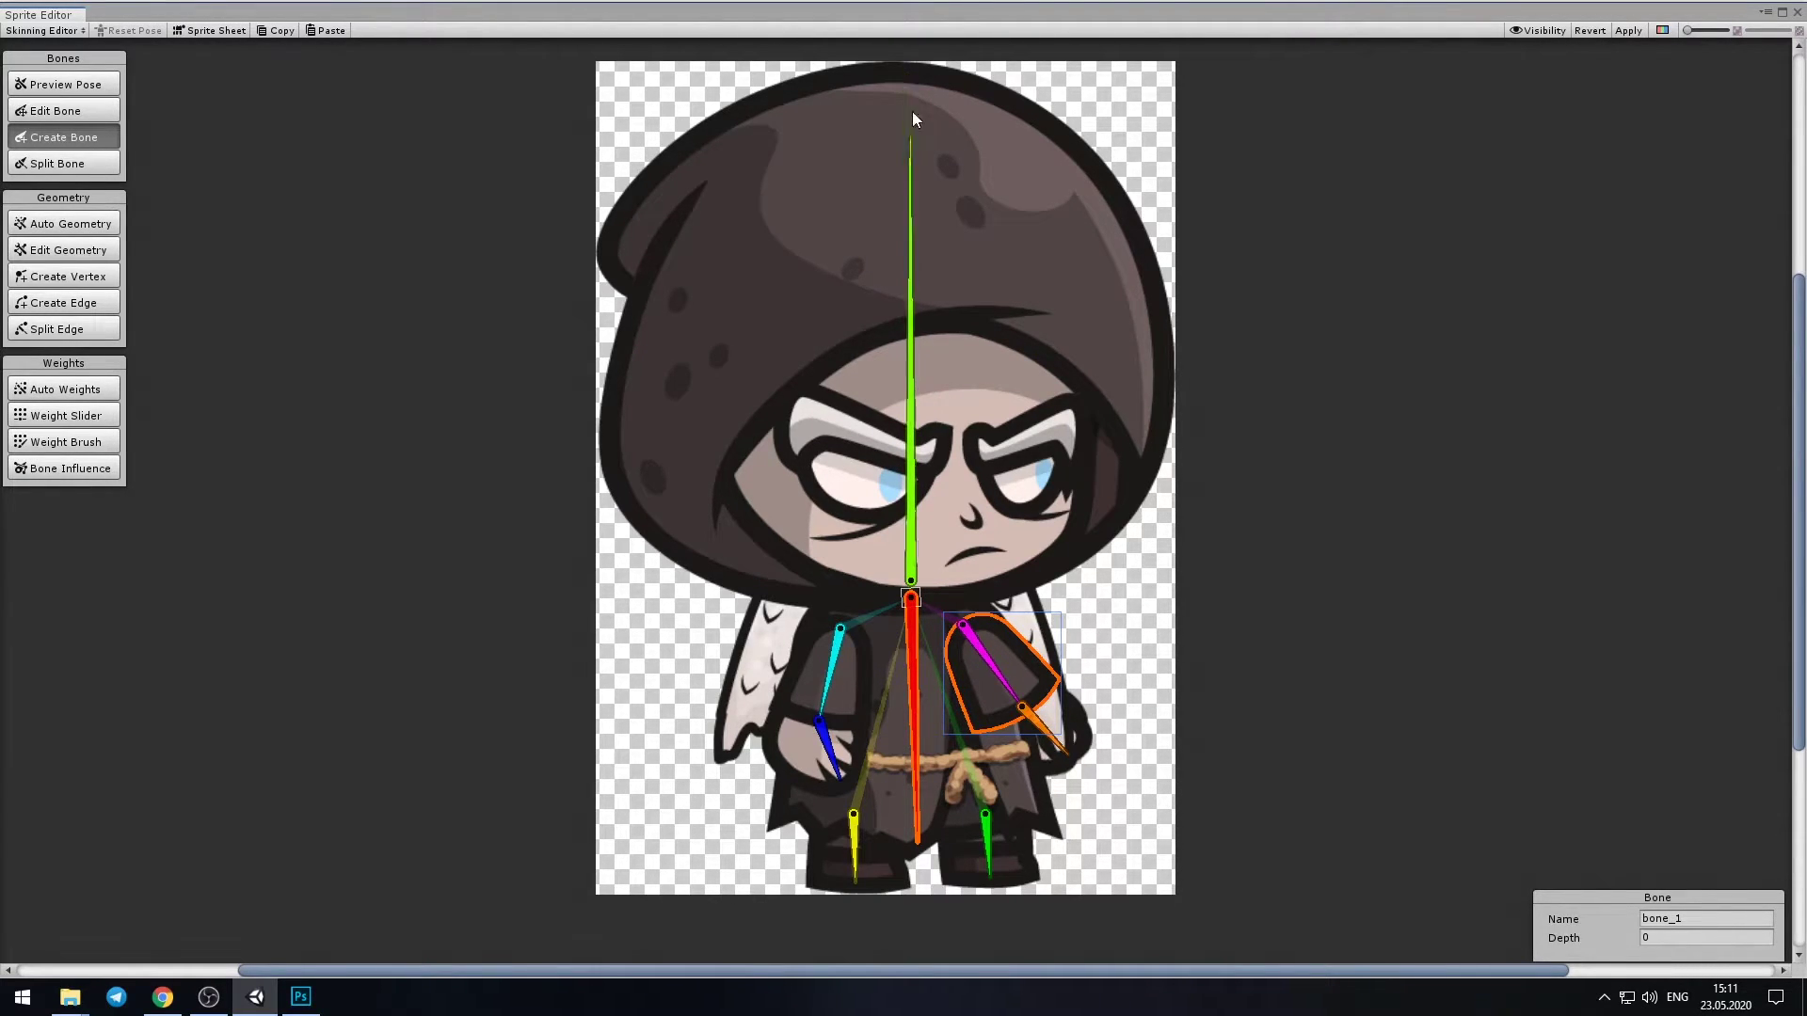
click(900, 70)
right_click(1000, 286)
click(993, 292)
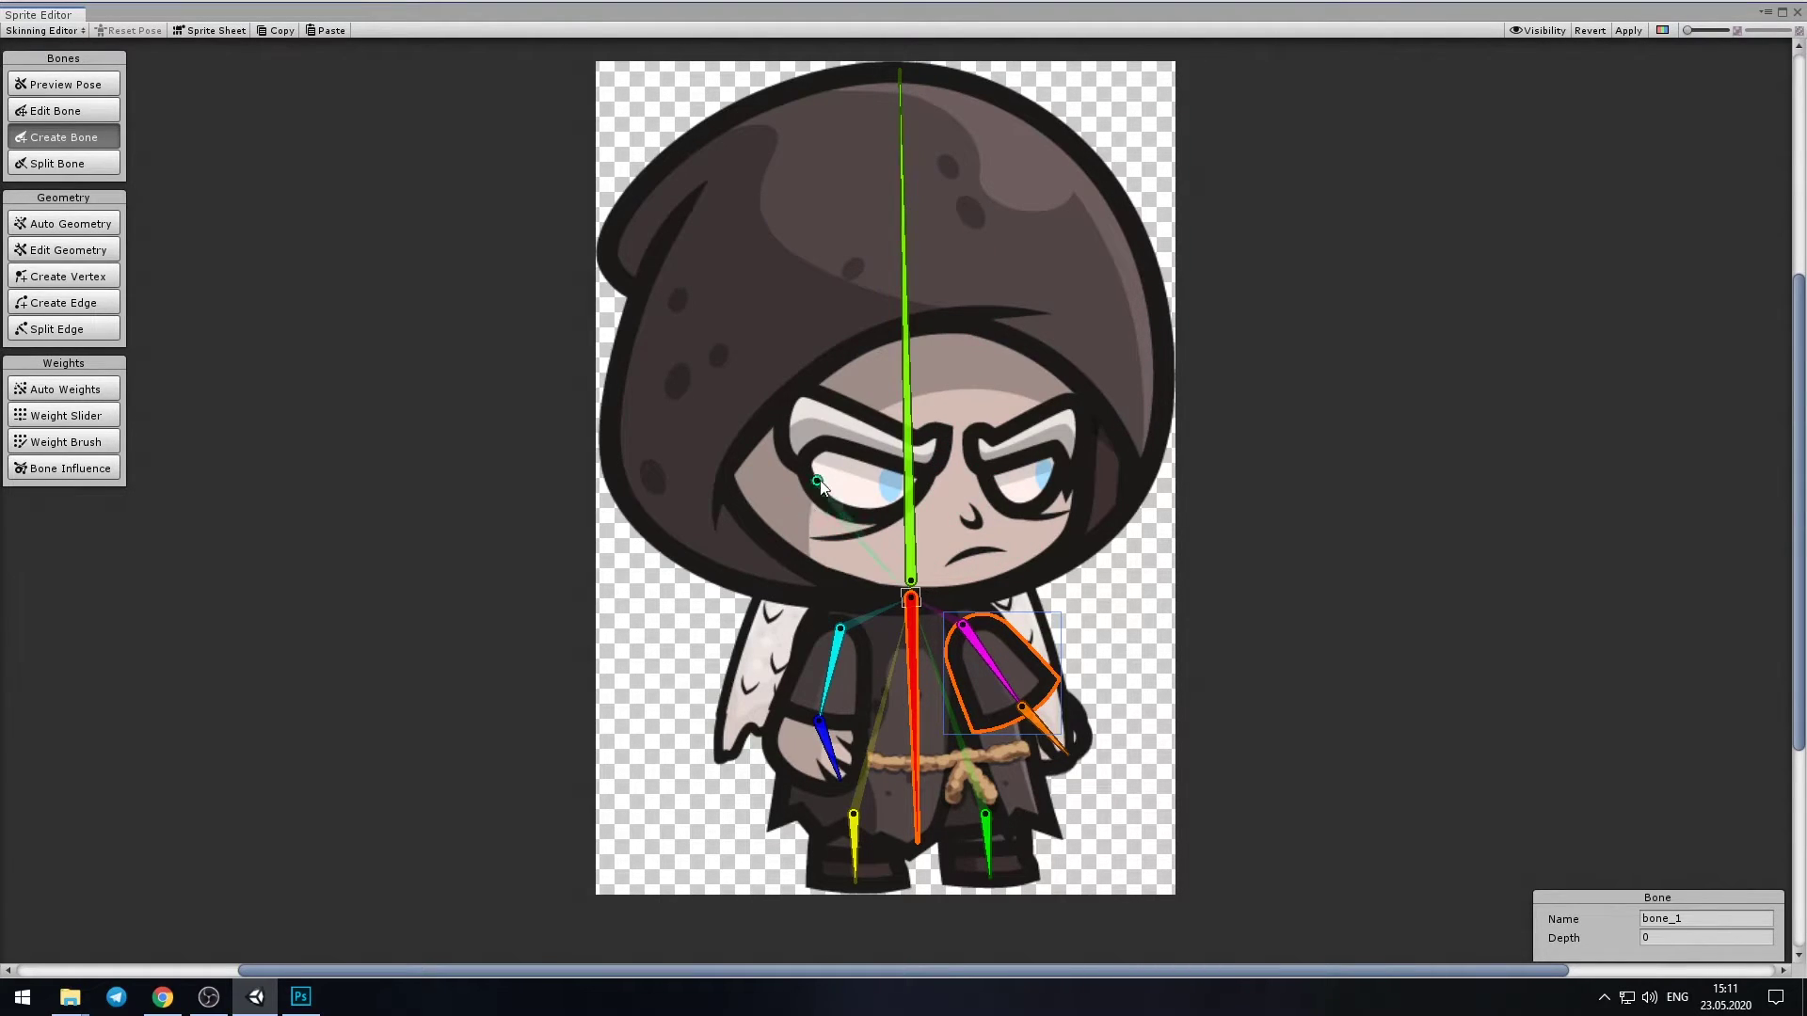
key(ctrl+z)
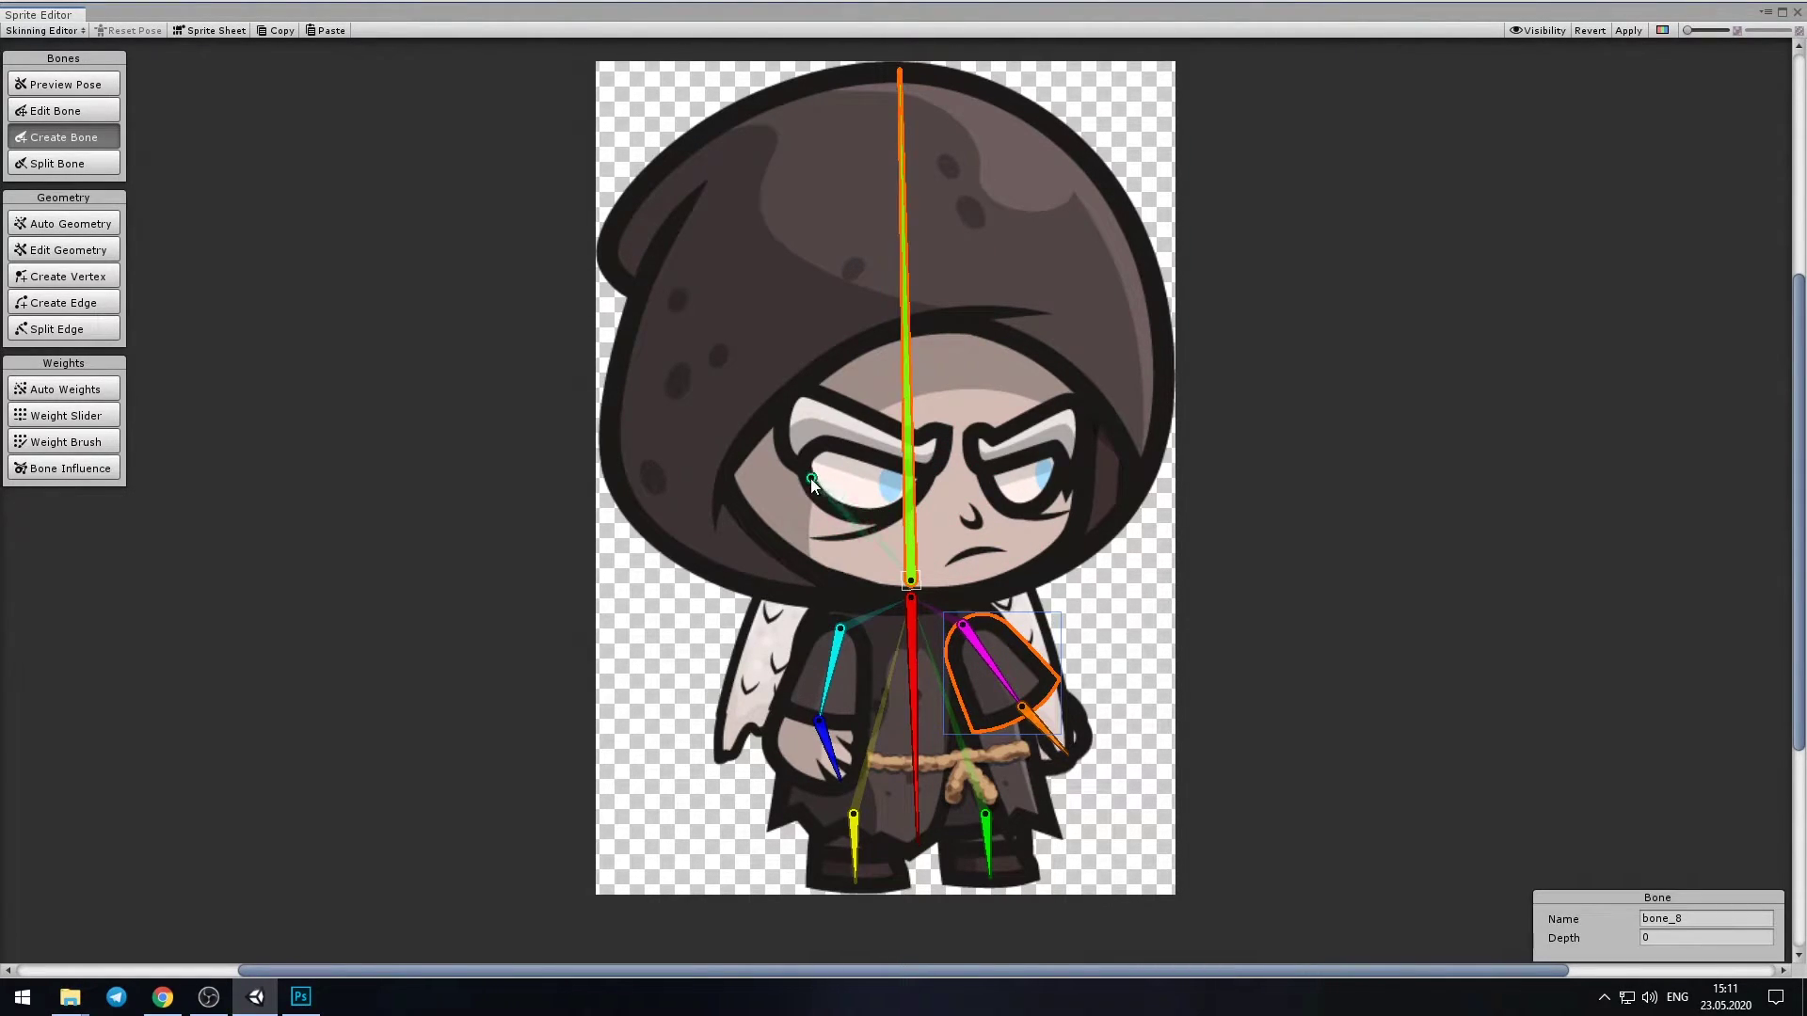
Place a short eye bone from between the eyes to the right eye, then preview the pose
click(810, 478)
key(Escape)
click(928, 482)
click(1071, 478)
key(Escape)
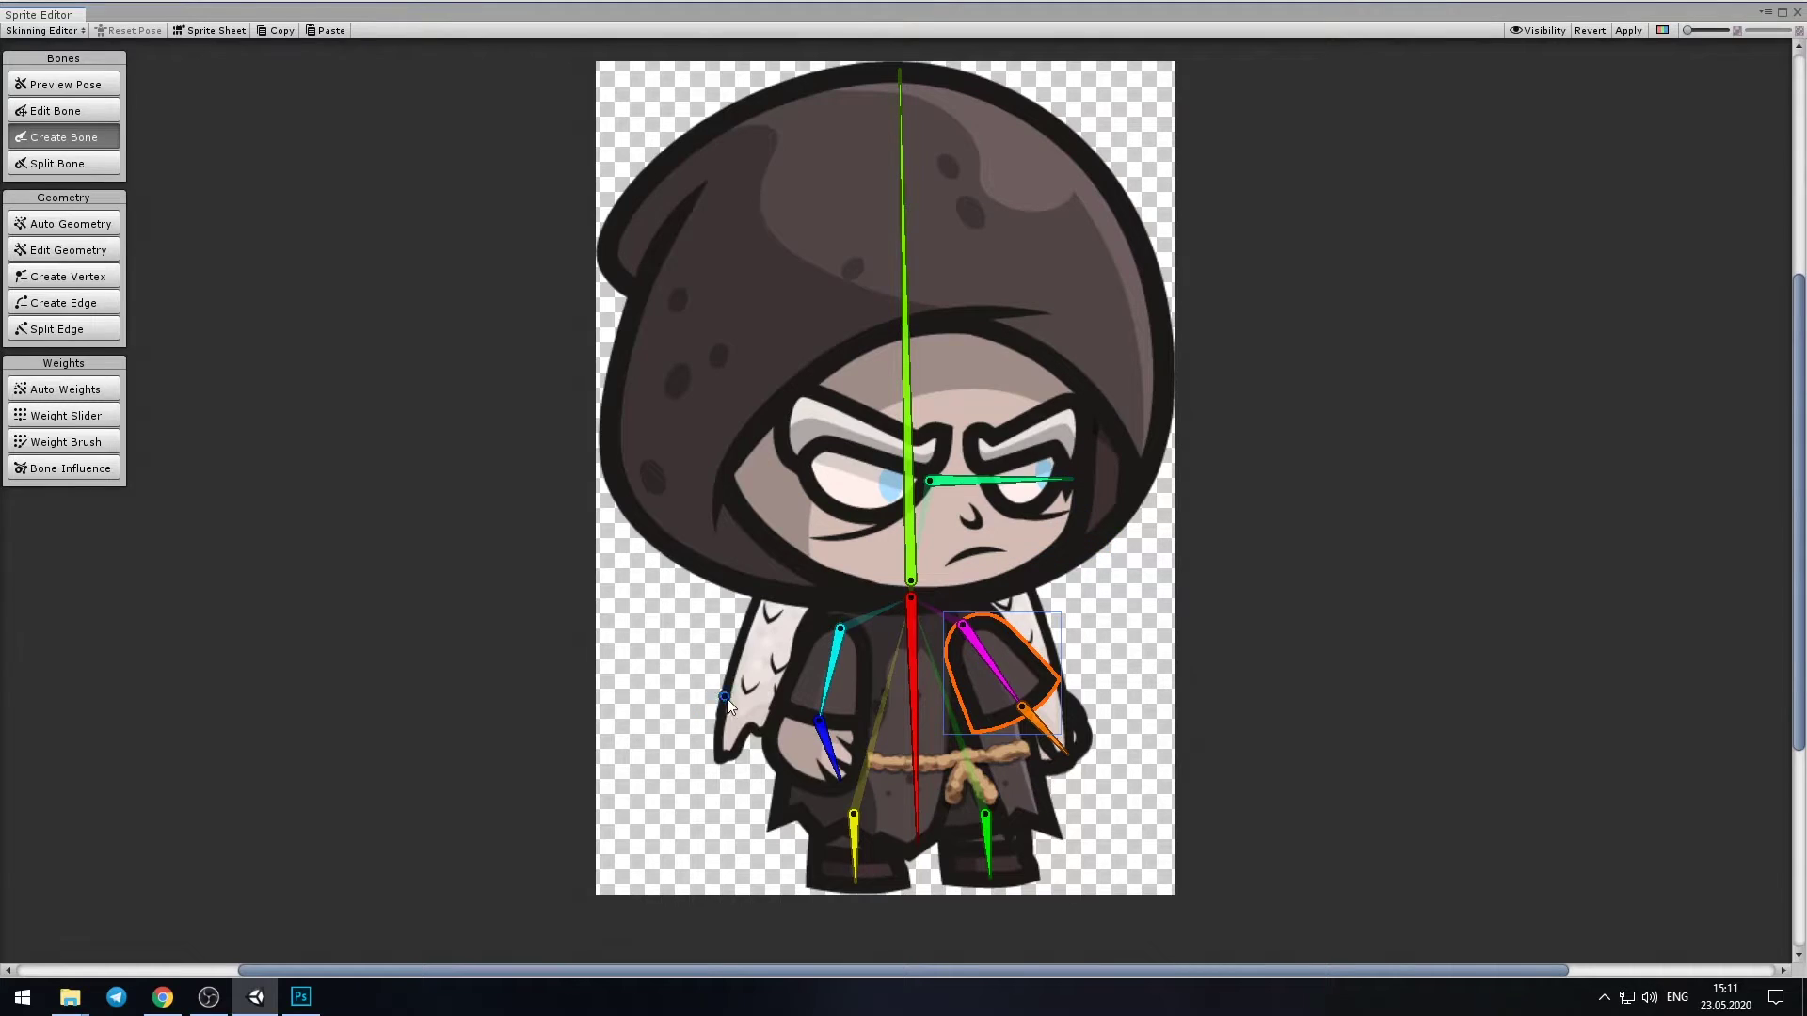
key(shift+1)
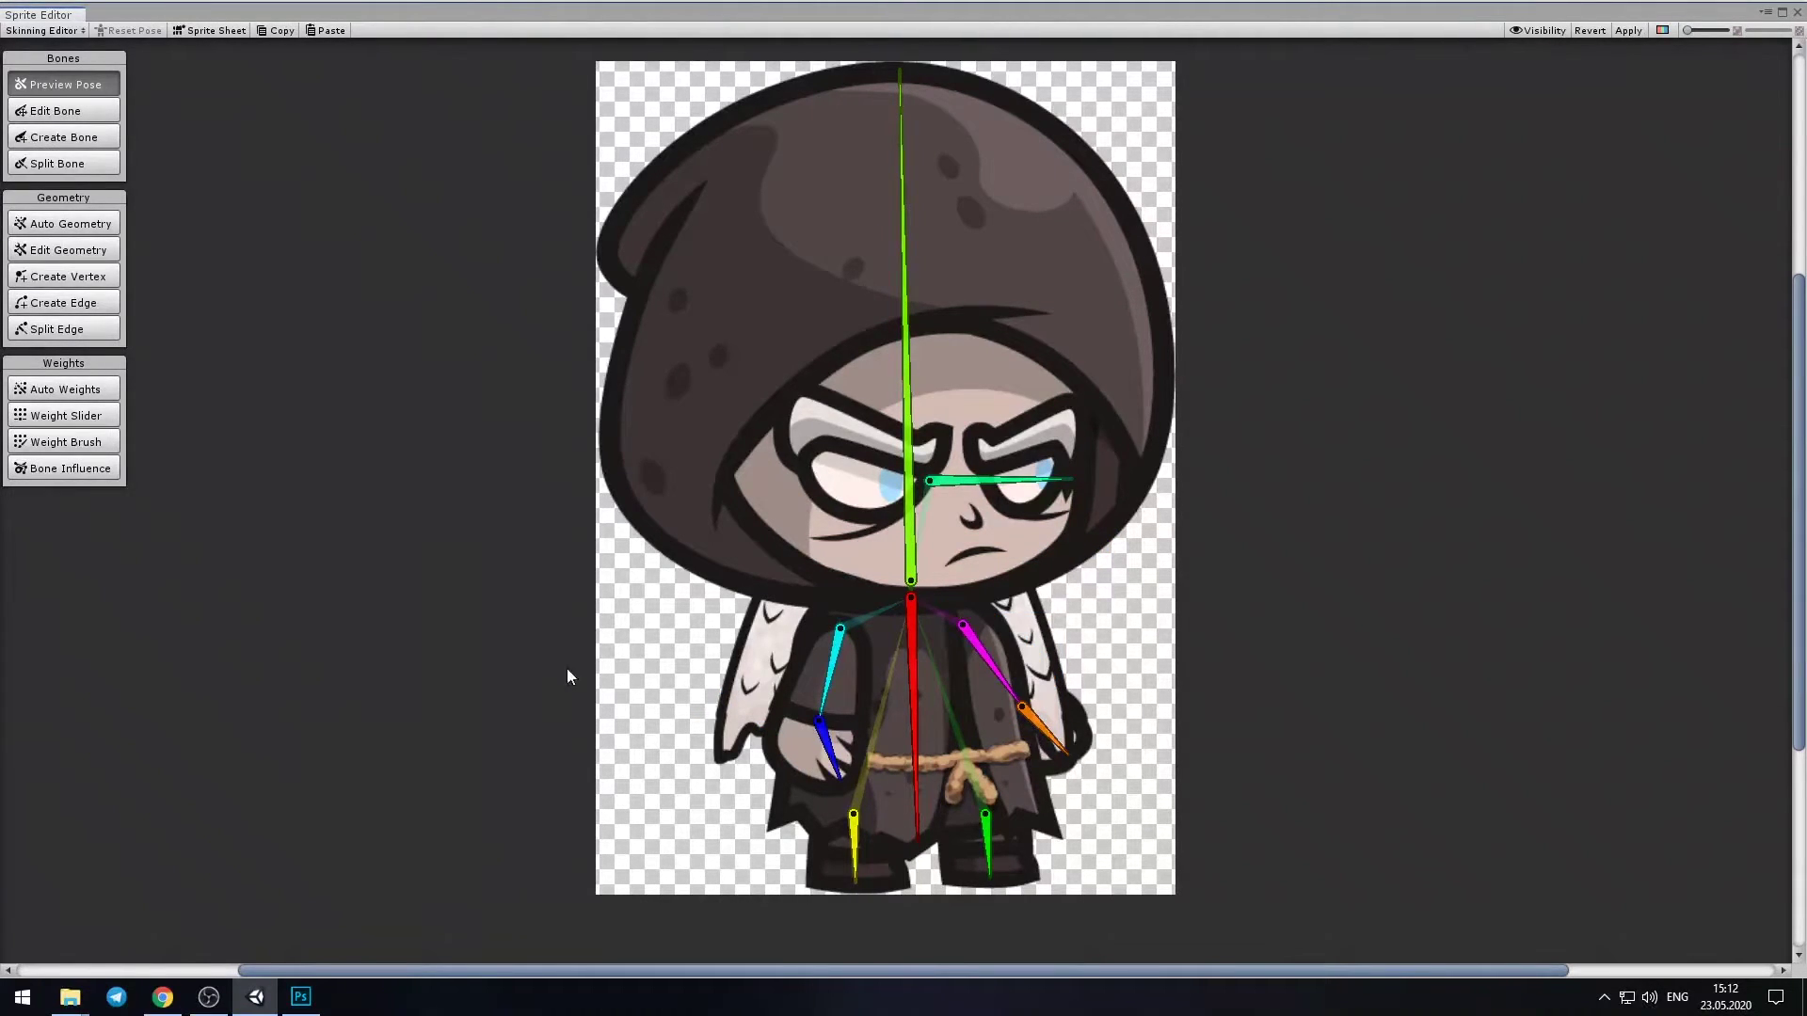
Auto-generate weighted meshes for all visible parts, then show the Bone Influence view
click(81, 228)
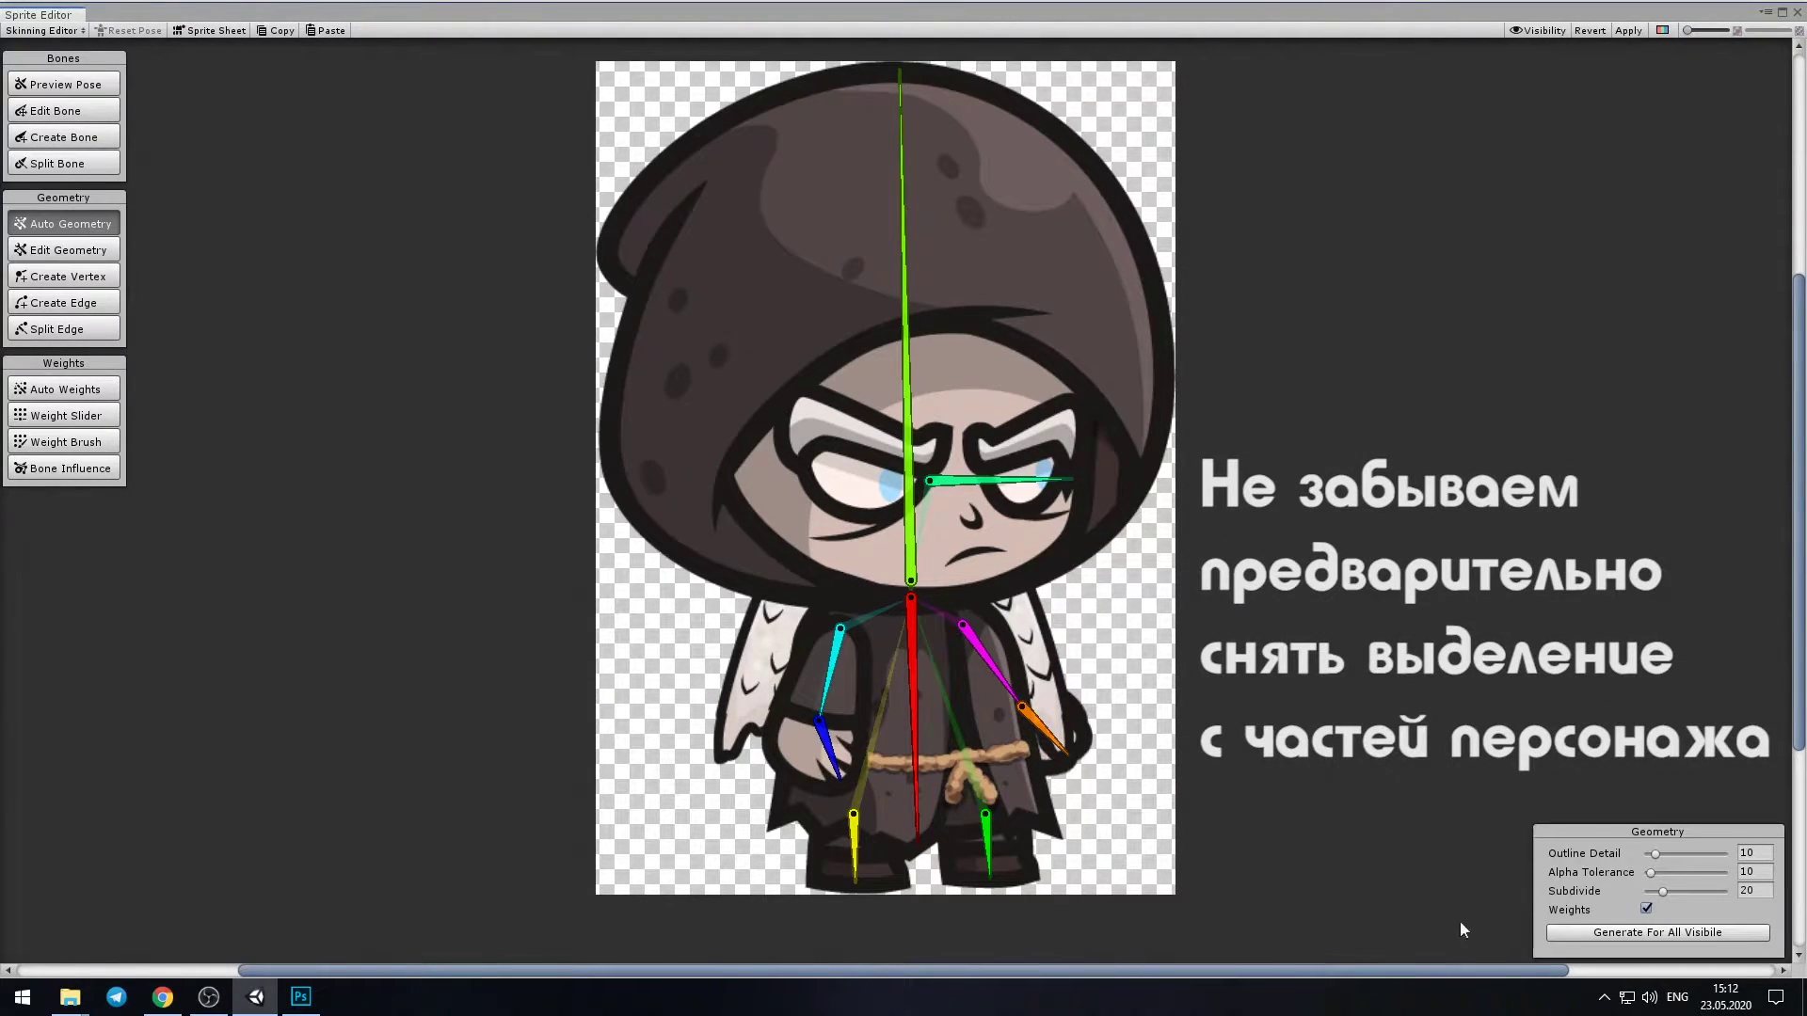
click(1619, 935)
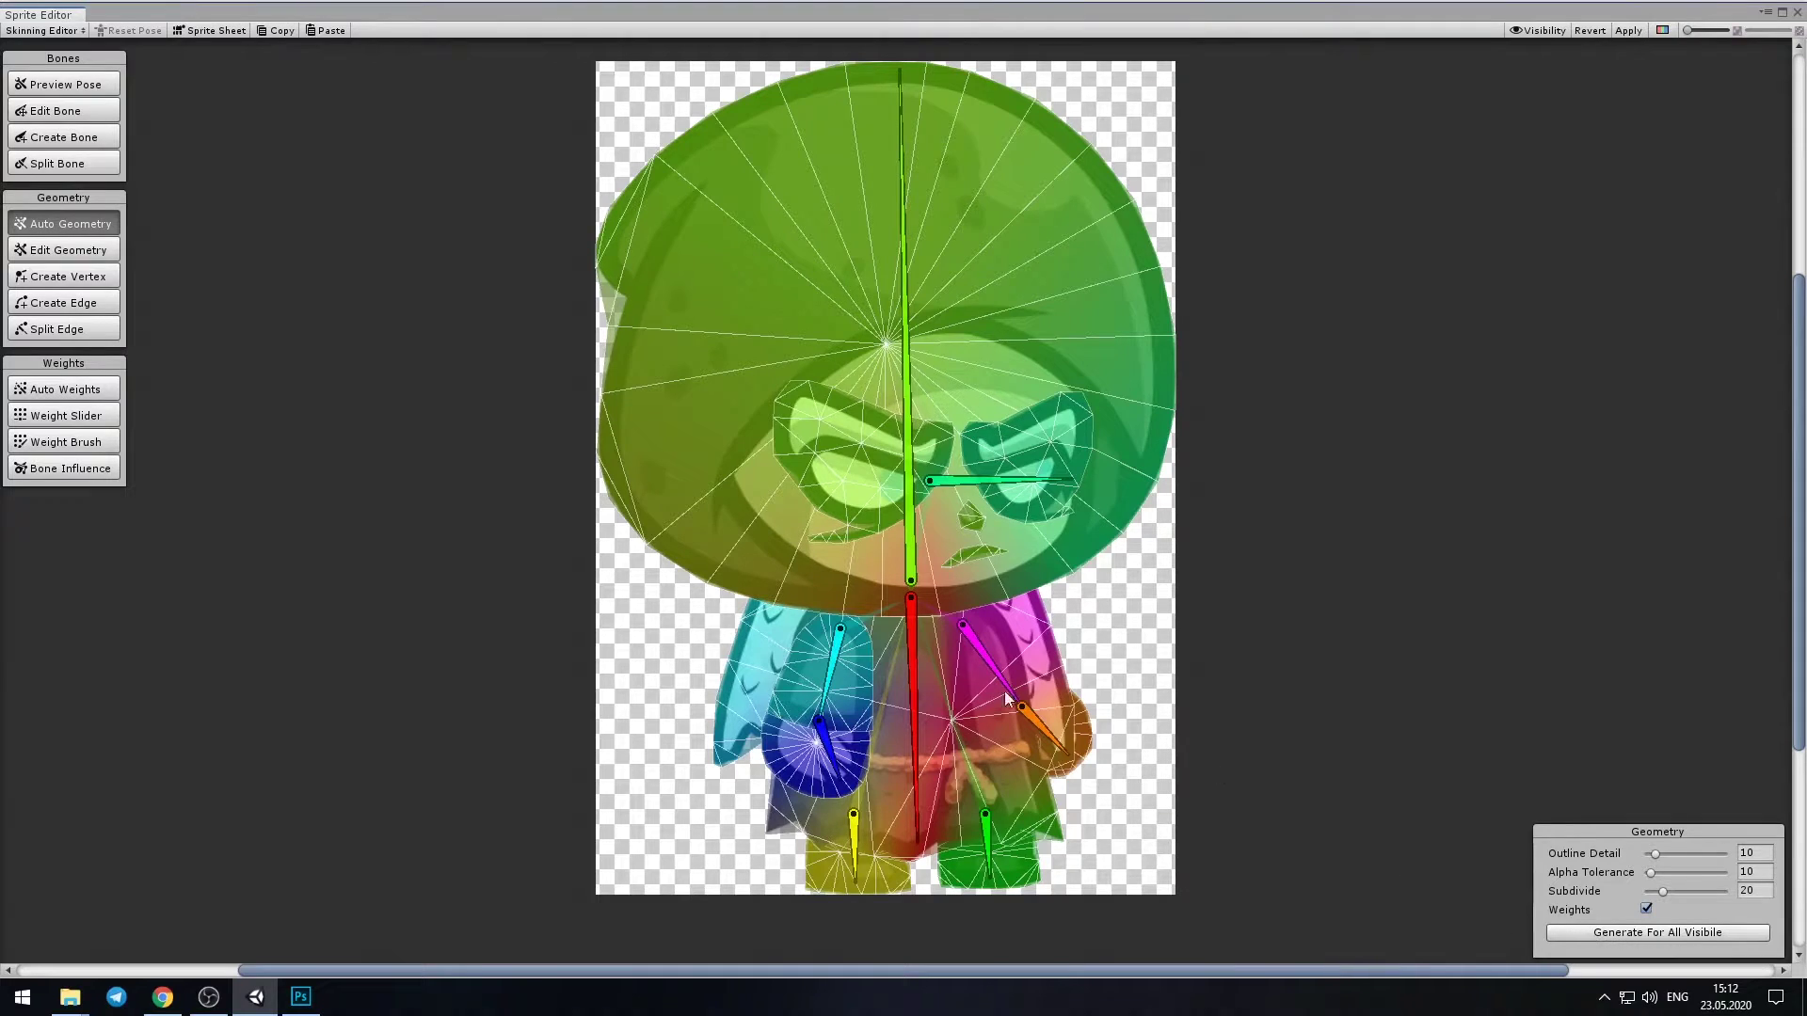
click(106, 256)
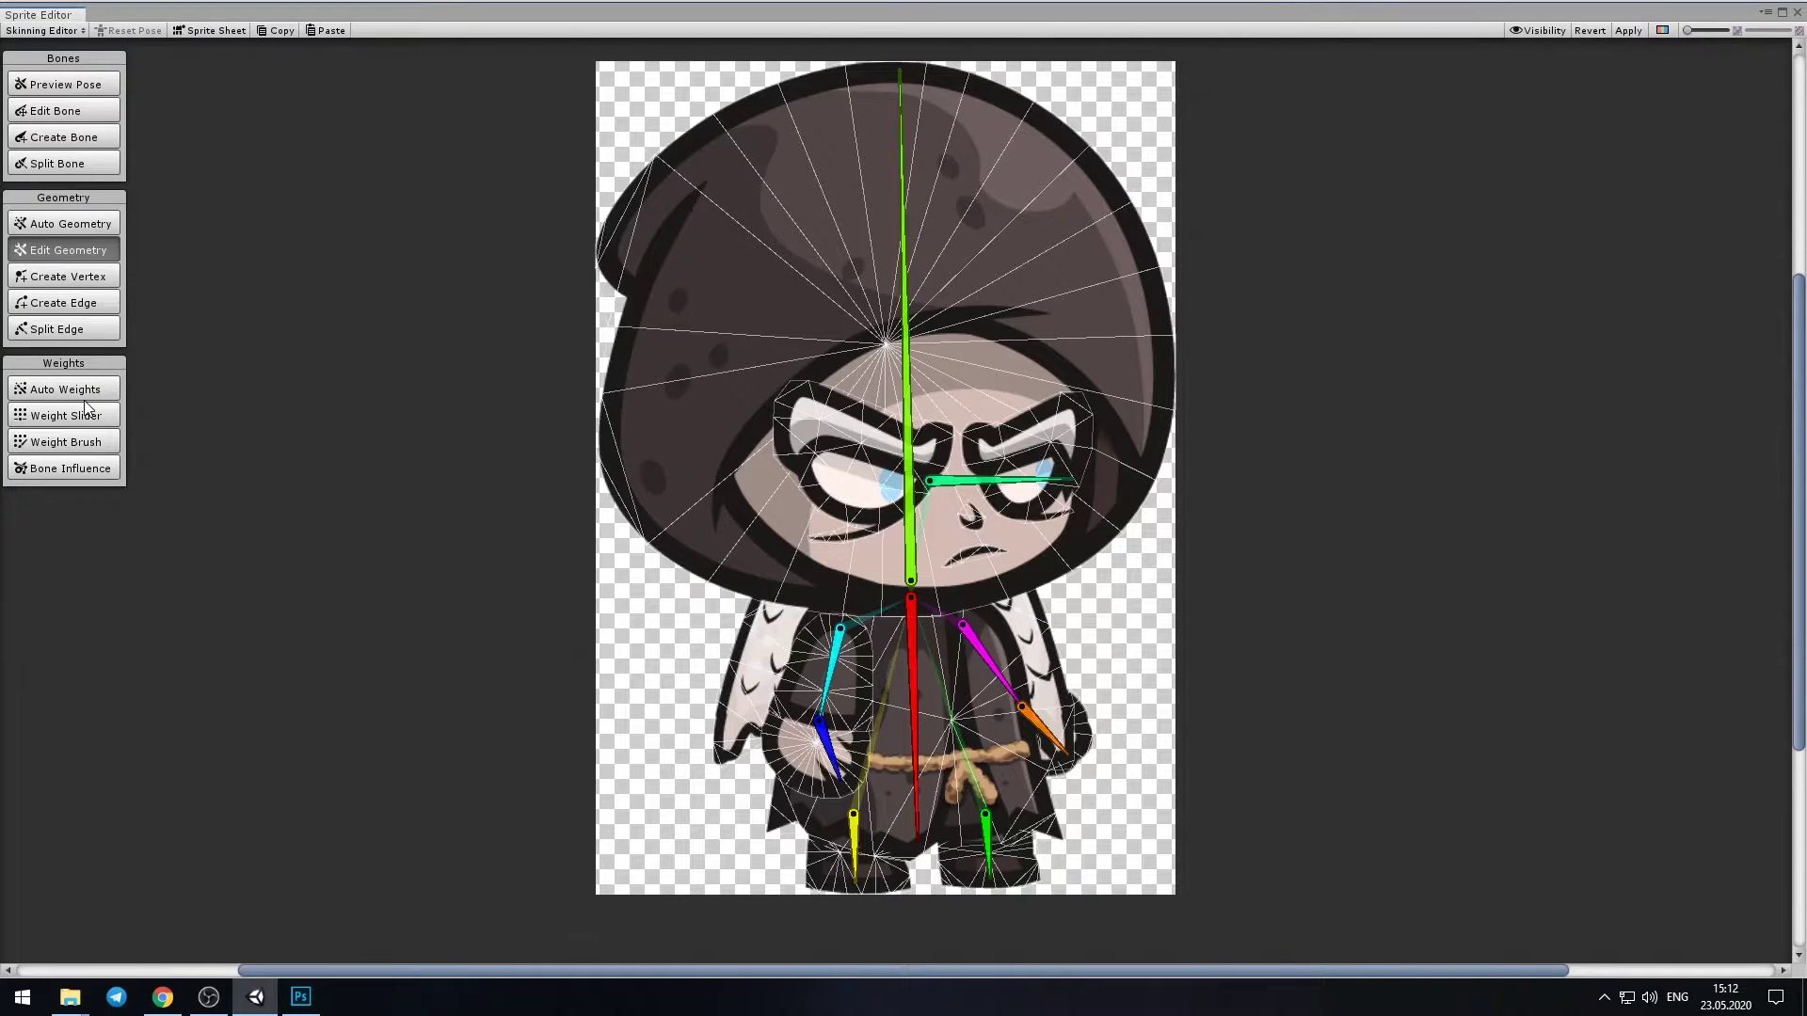
click(68, 468)
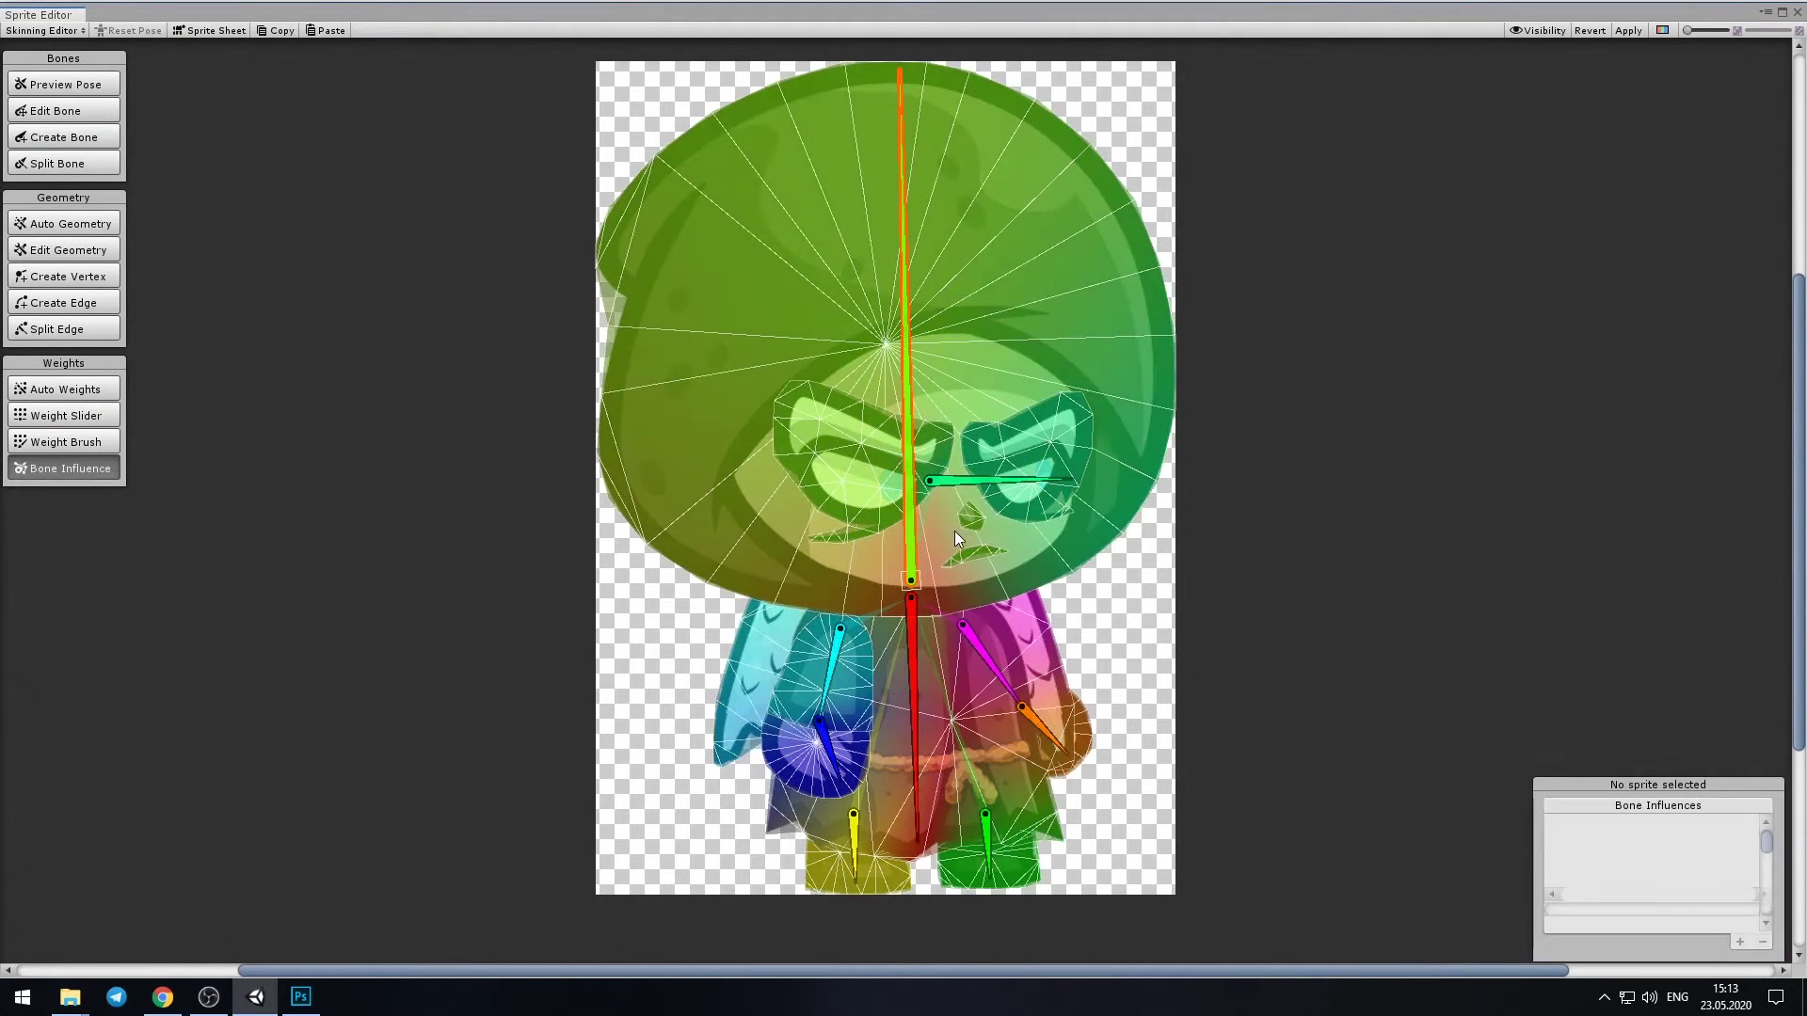
Remove bone_9 and bone_1 from the head sprite, leaving only bone_8
key(shift+1)
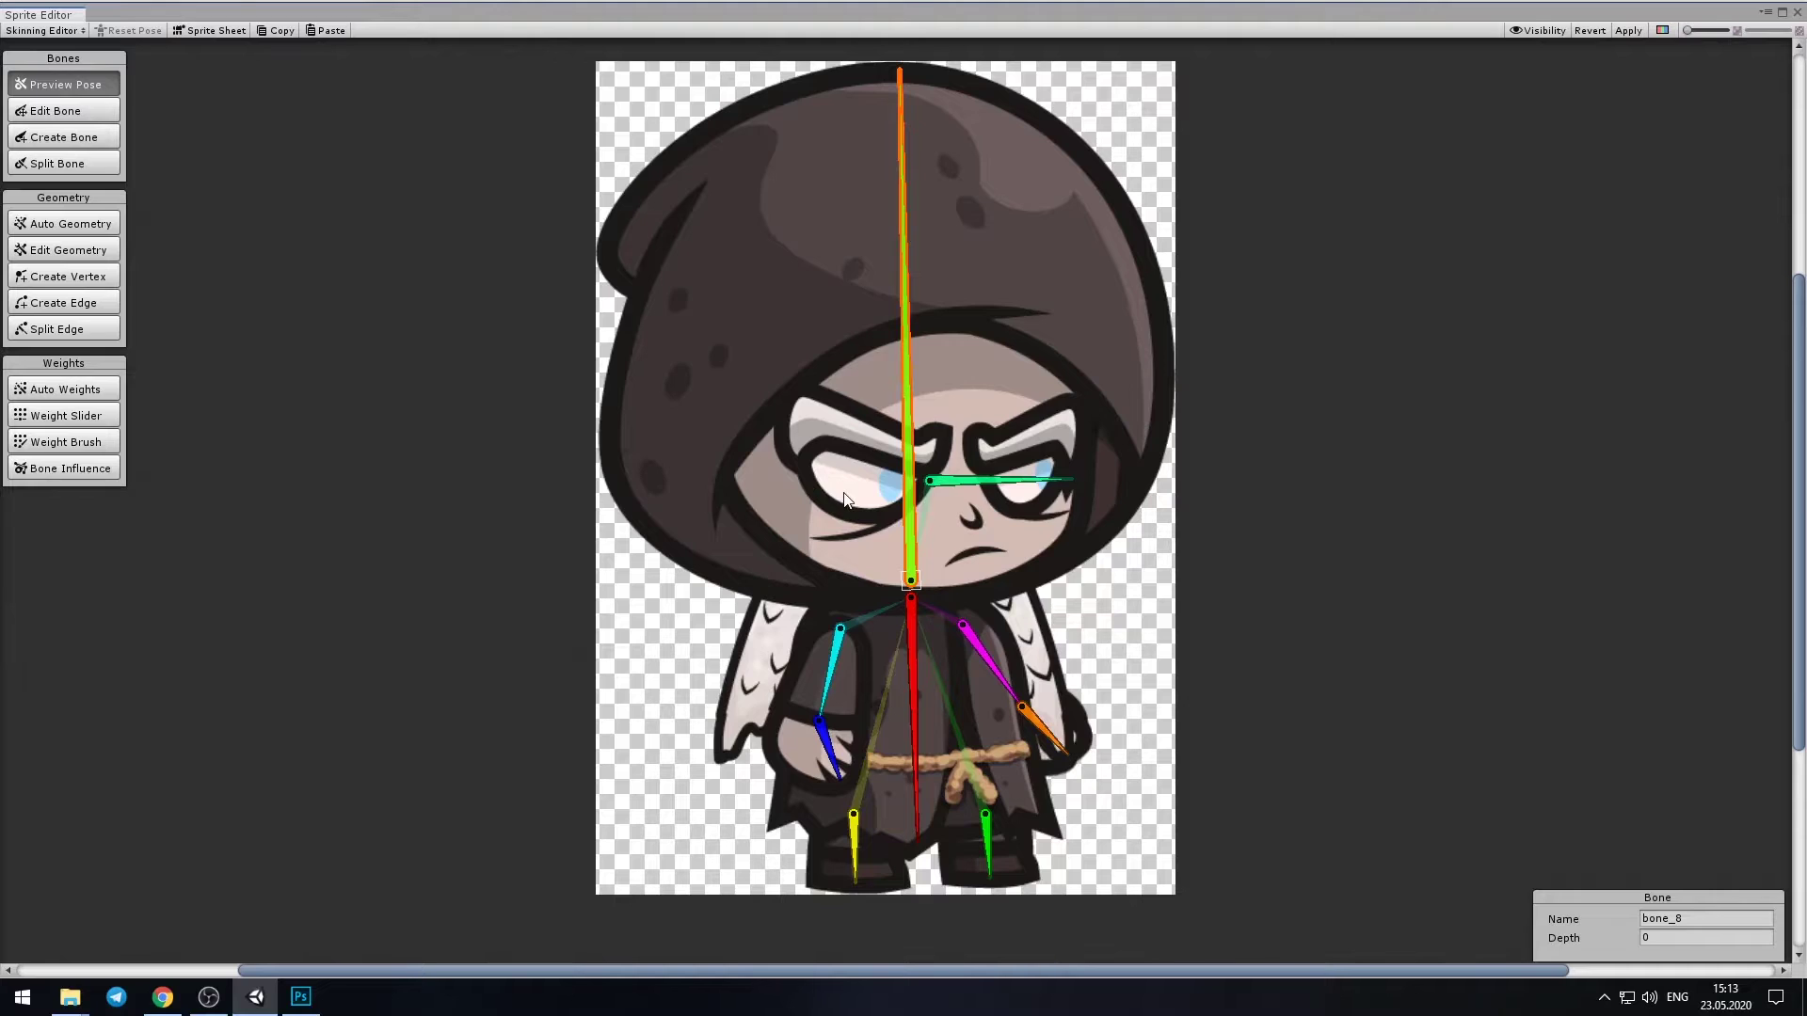
click(749, 478)
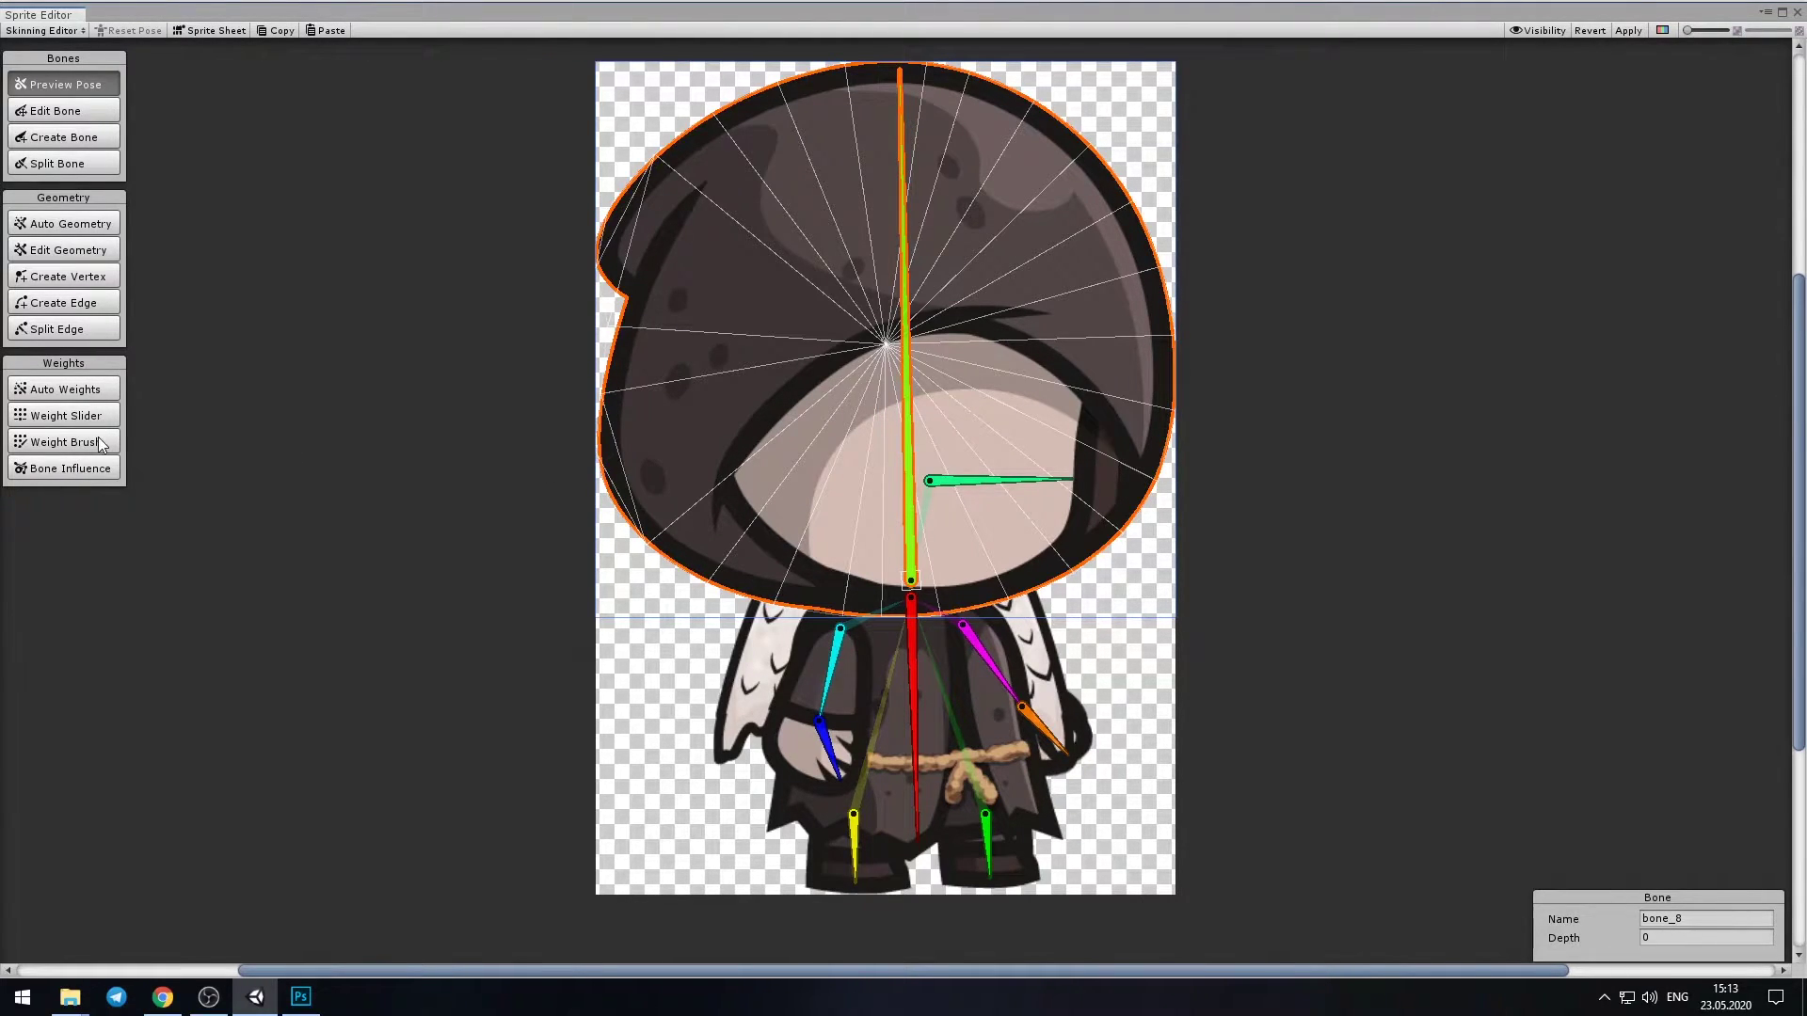
click(88, 468)
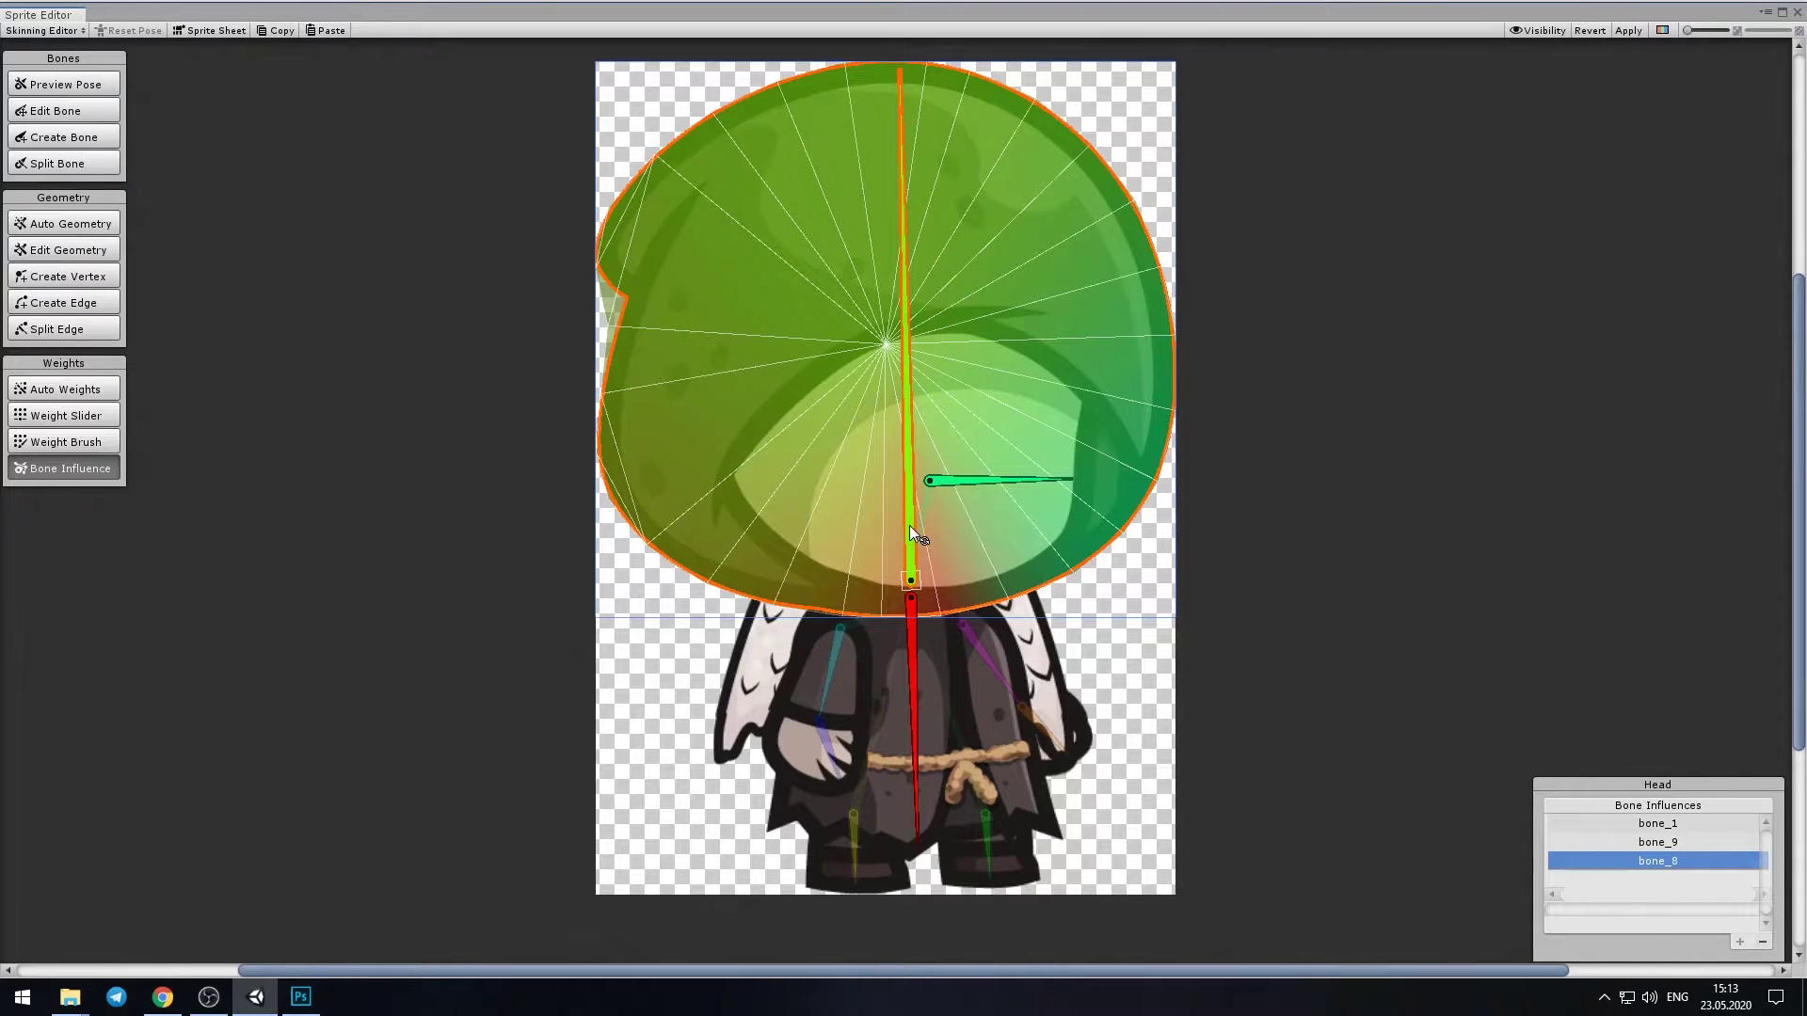
click(1673, 844)
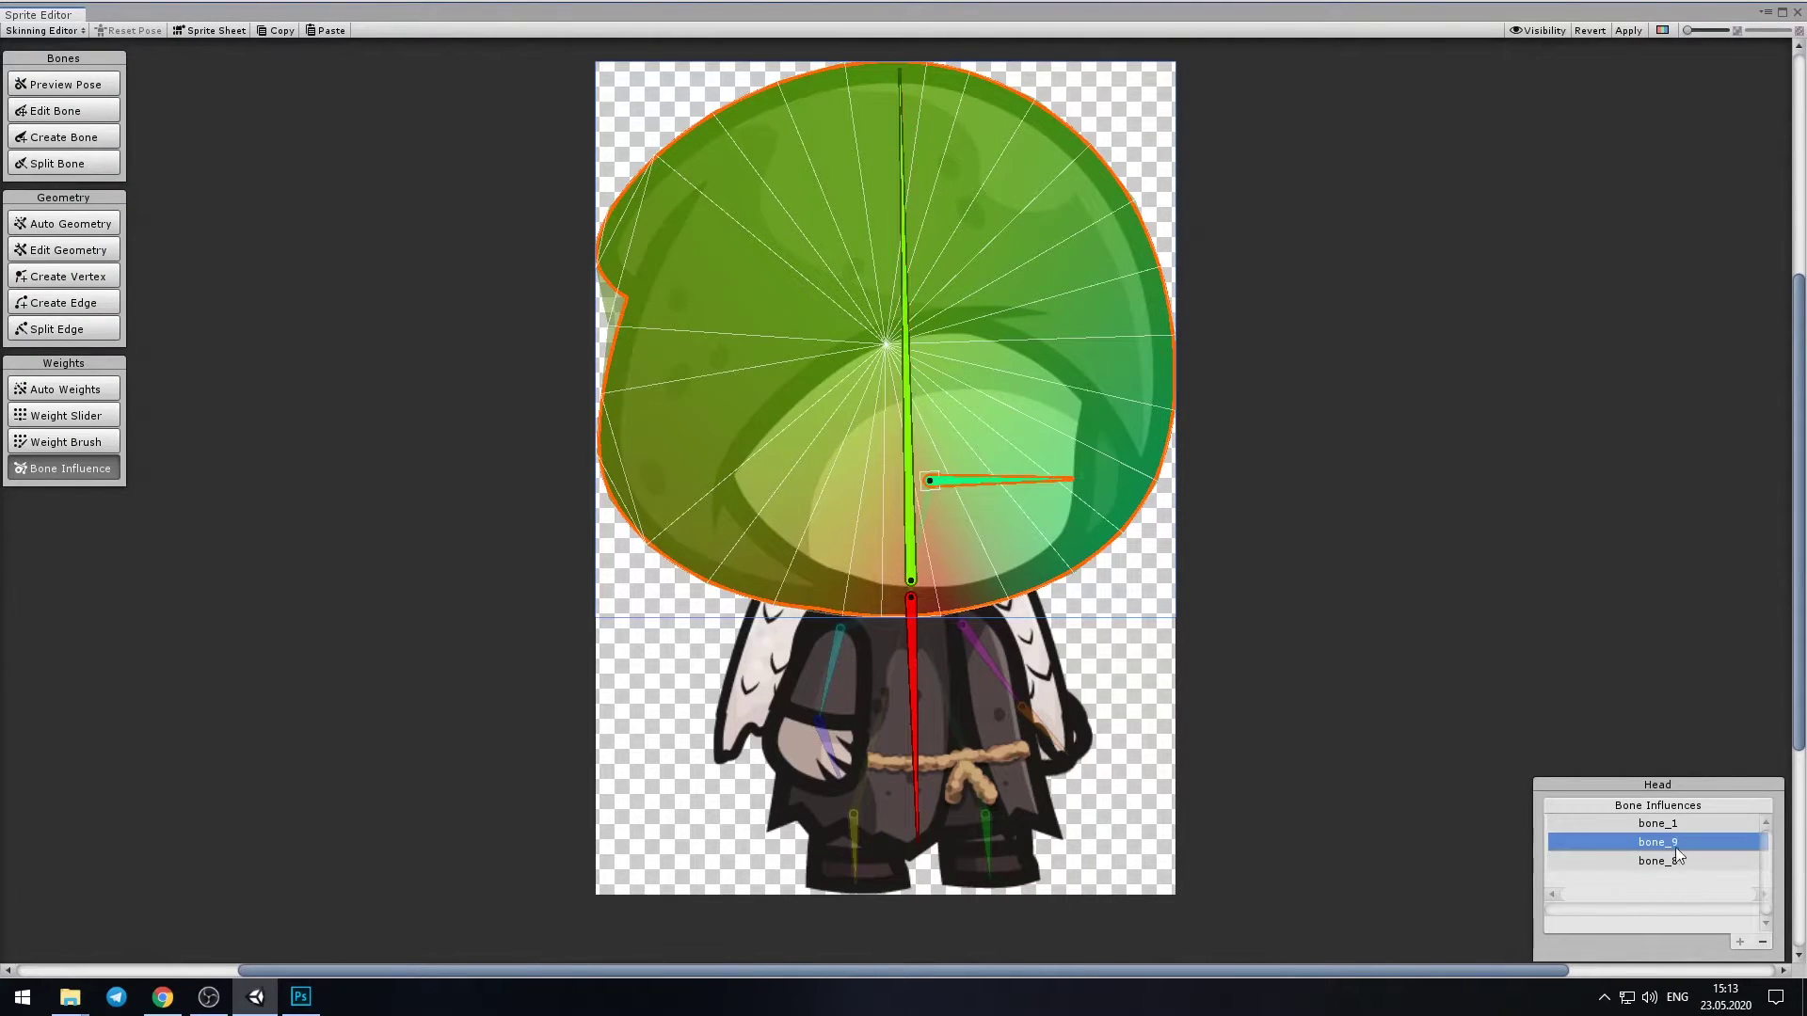
click(1760, 942)
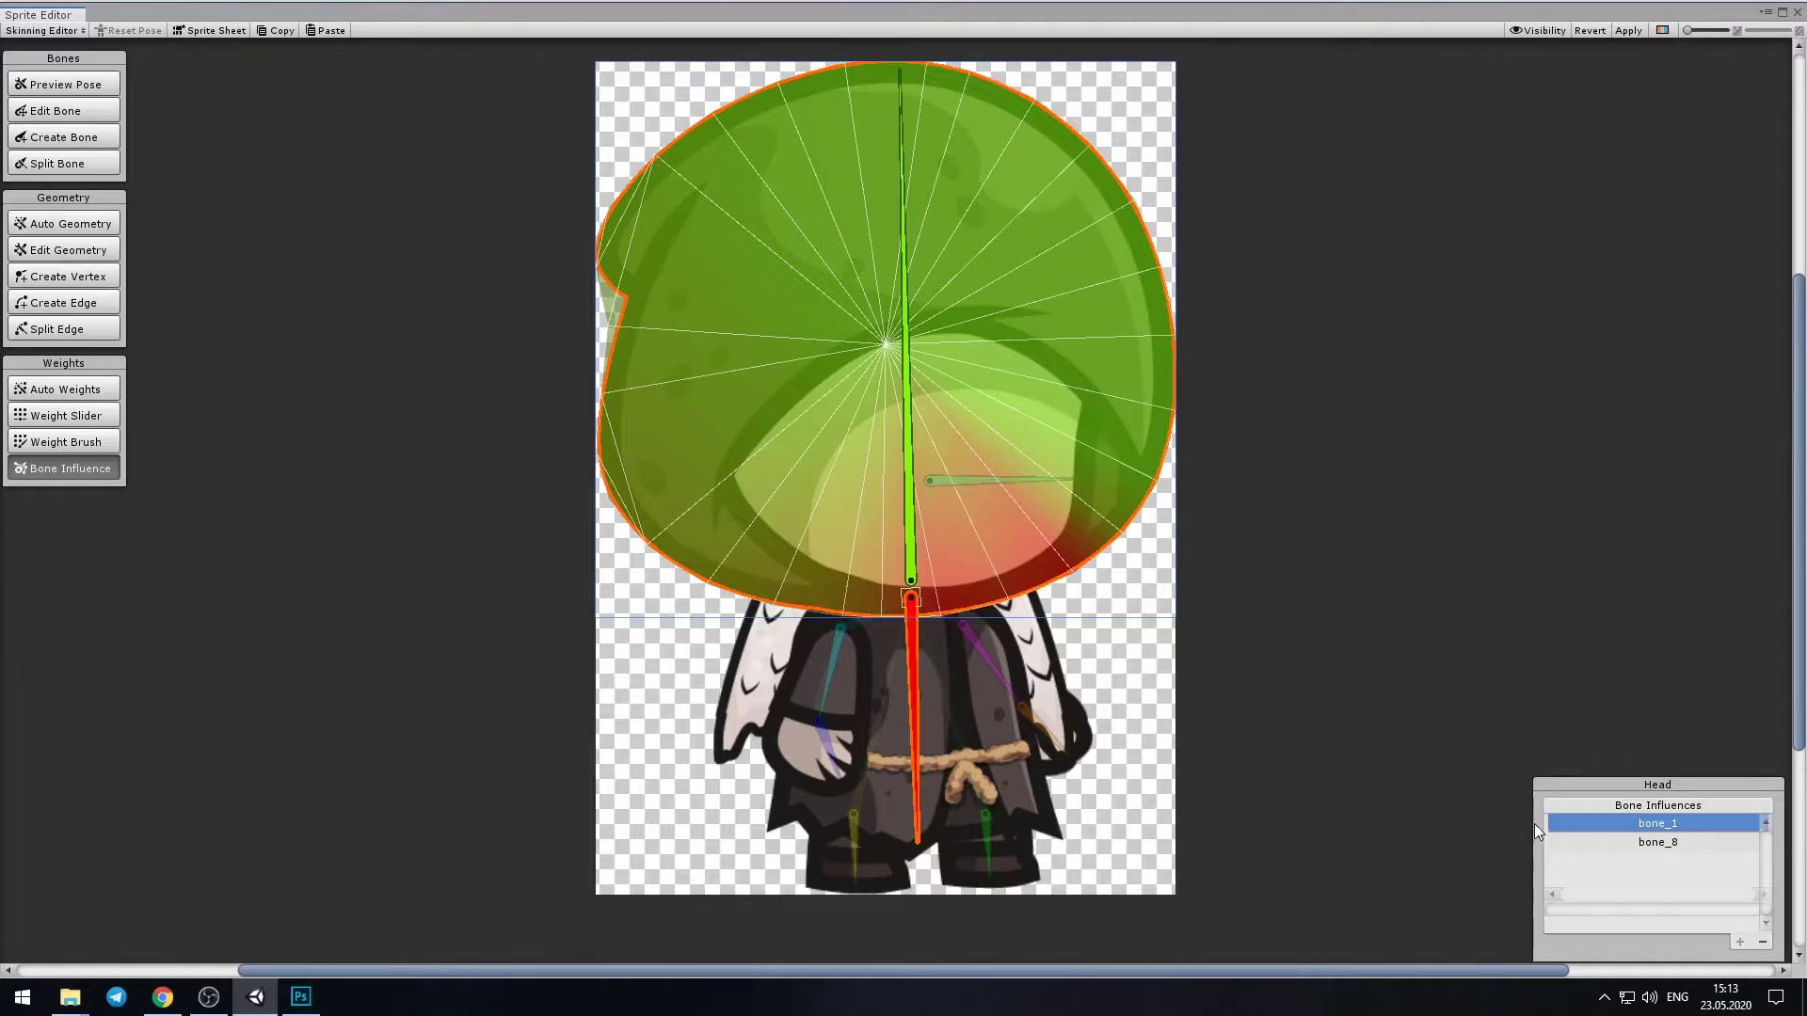
click(1755, 942)
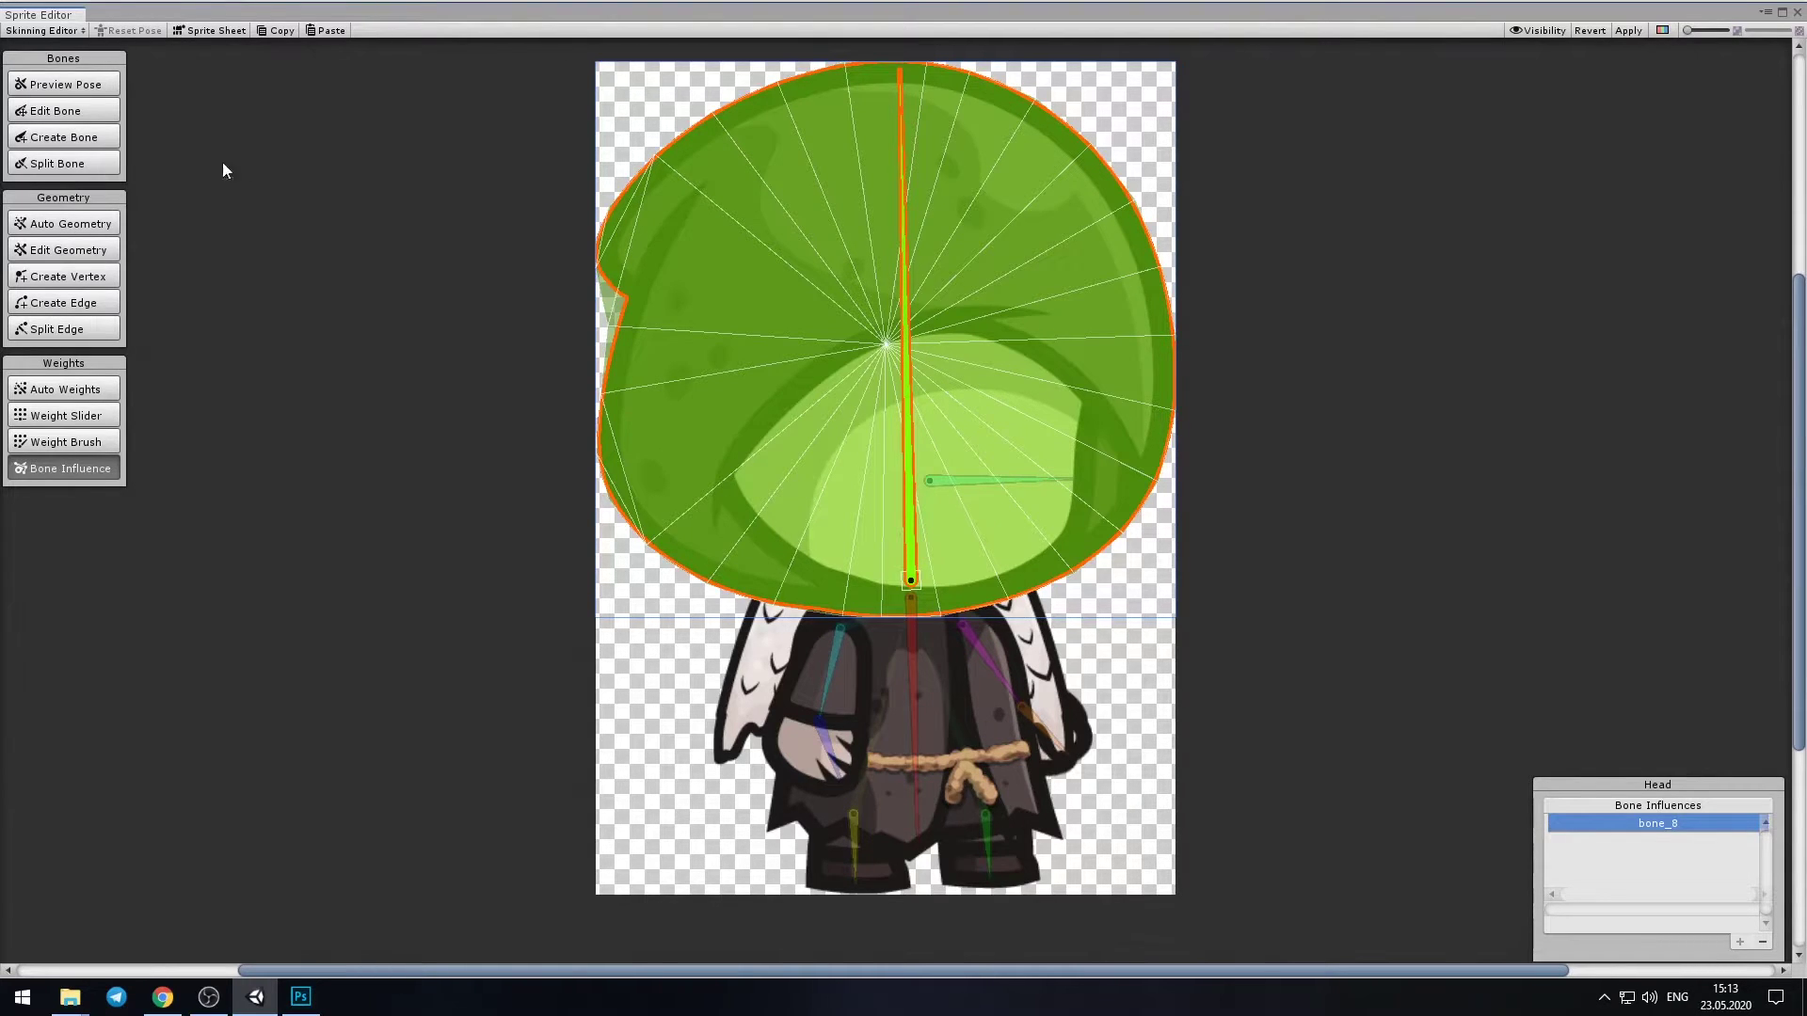
click(90, 85)
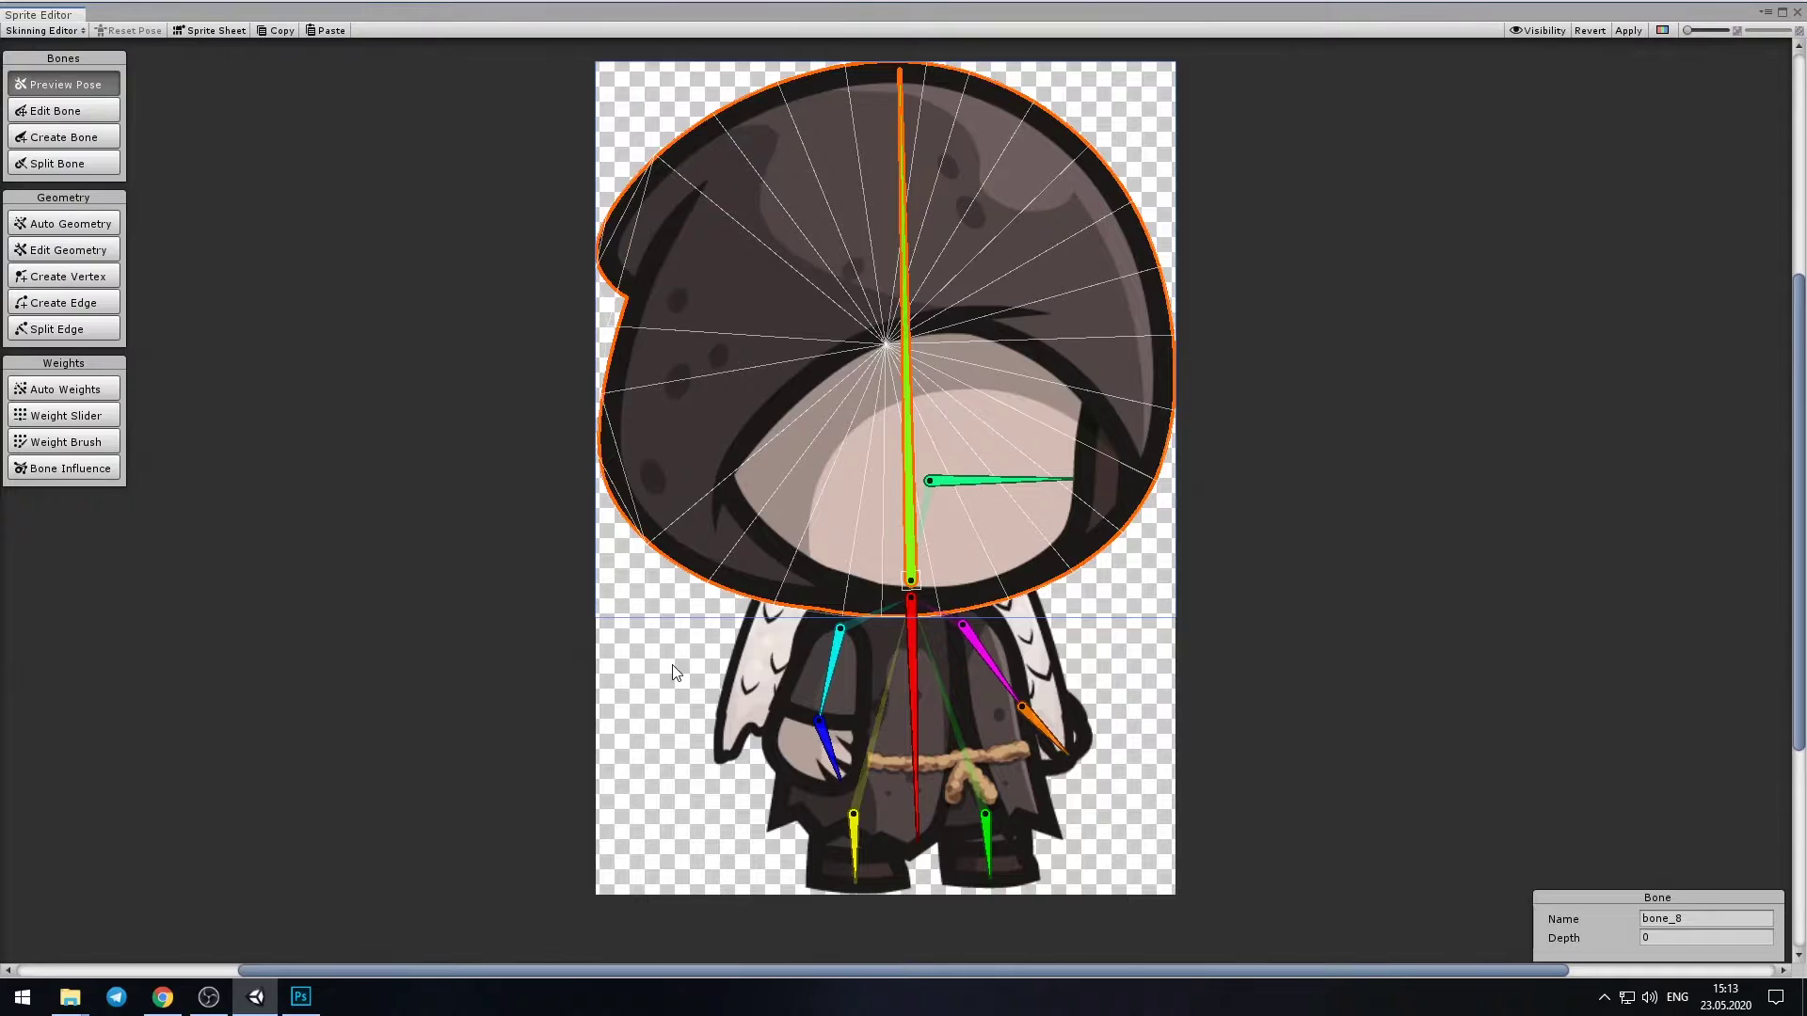
Remove bone_8's influence from the face sprite
click(672, 664)
click(876, 502)
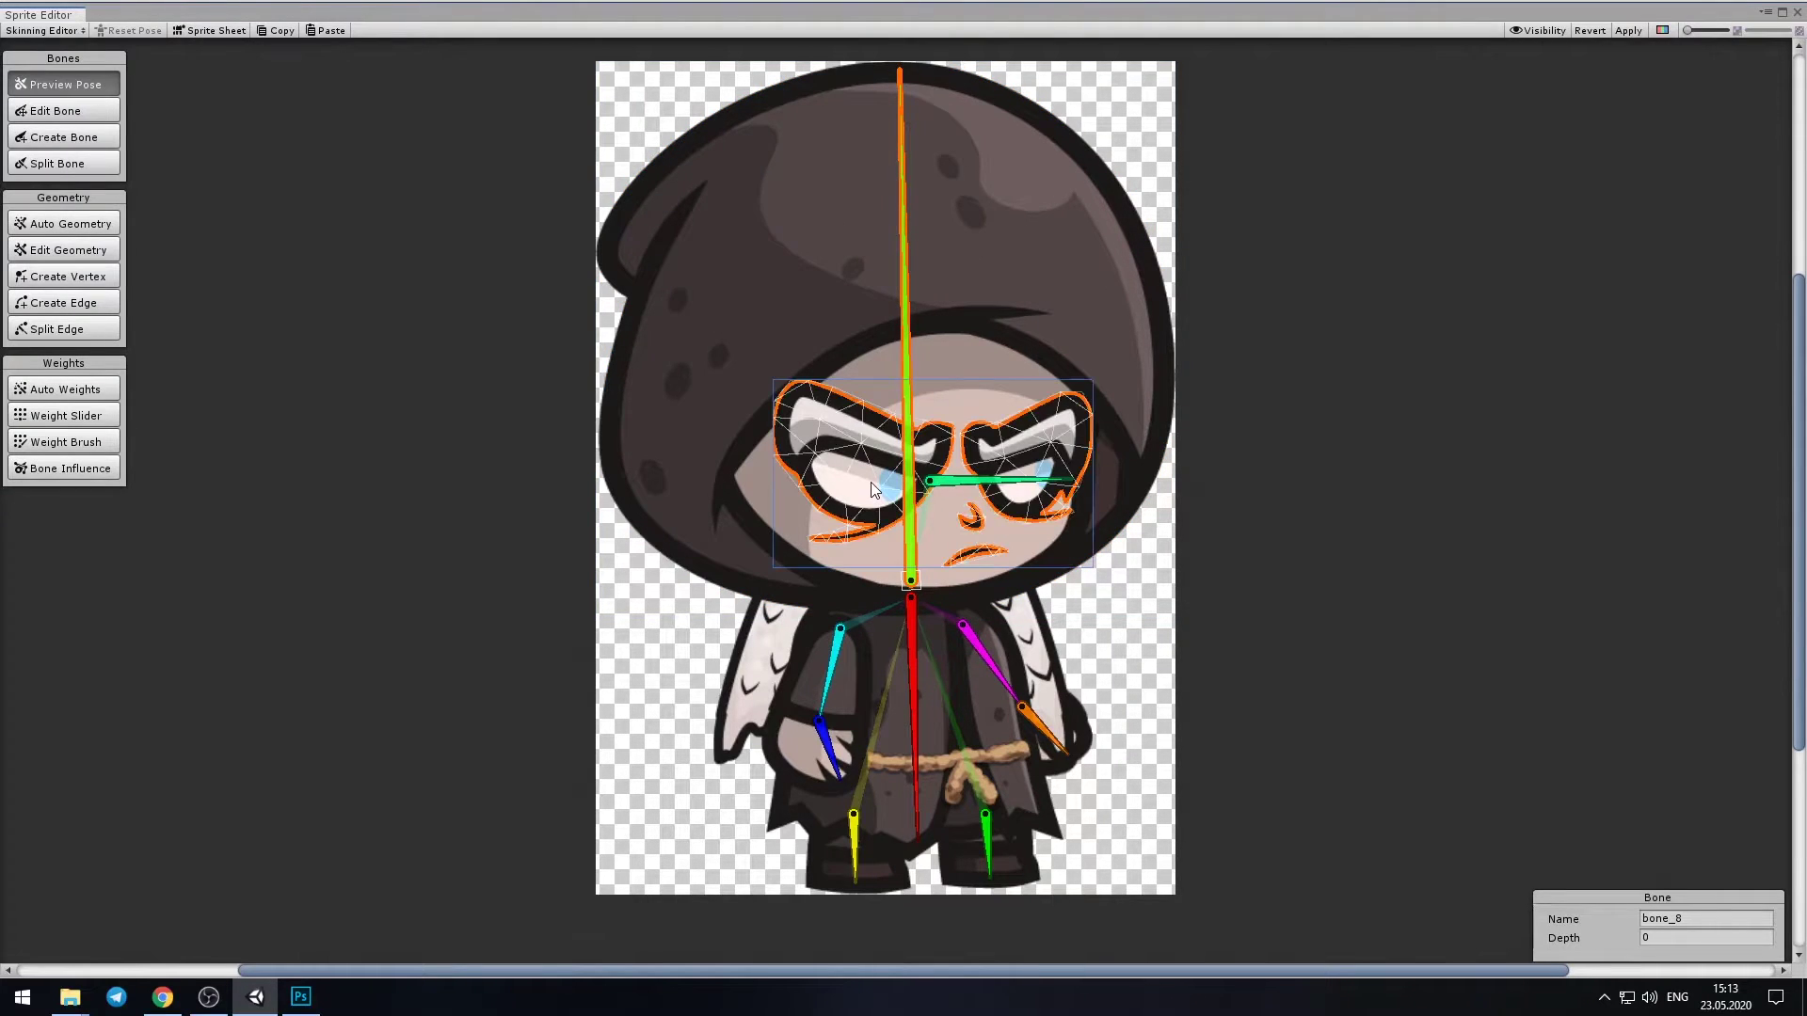
click(978, 485)
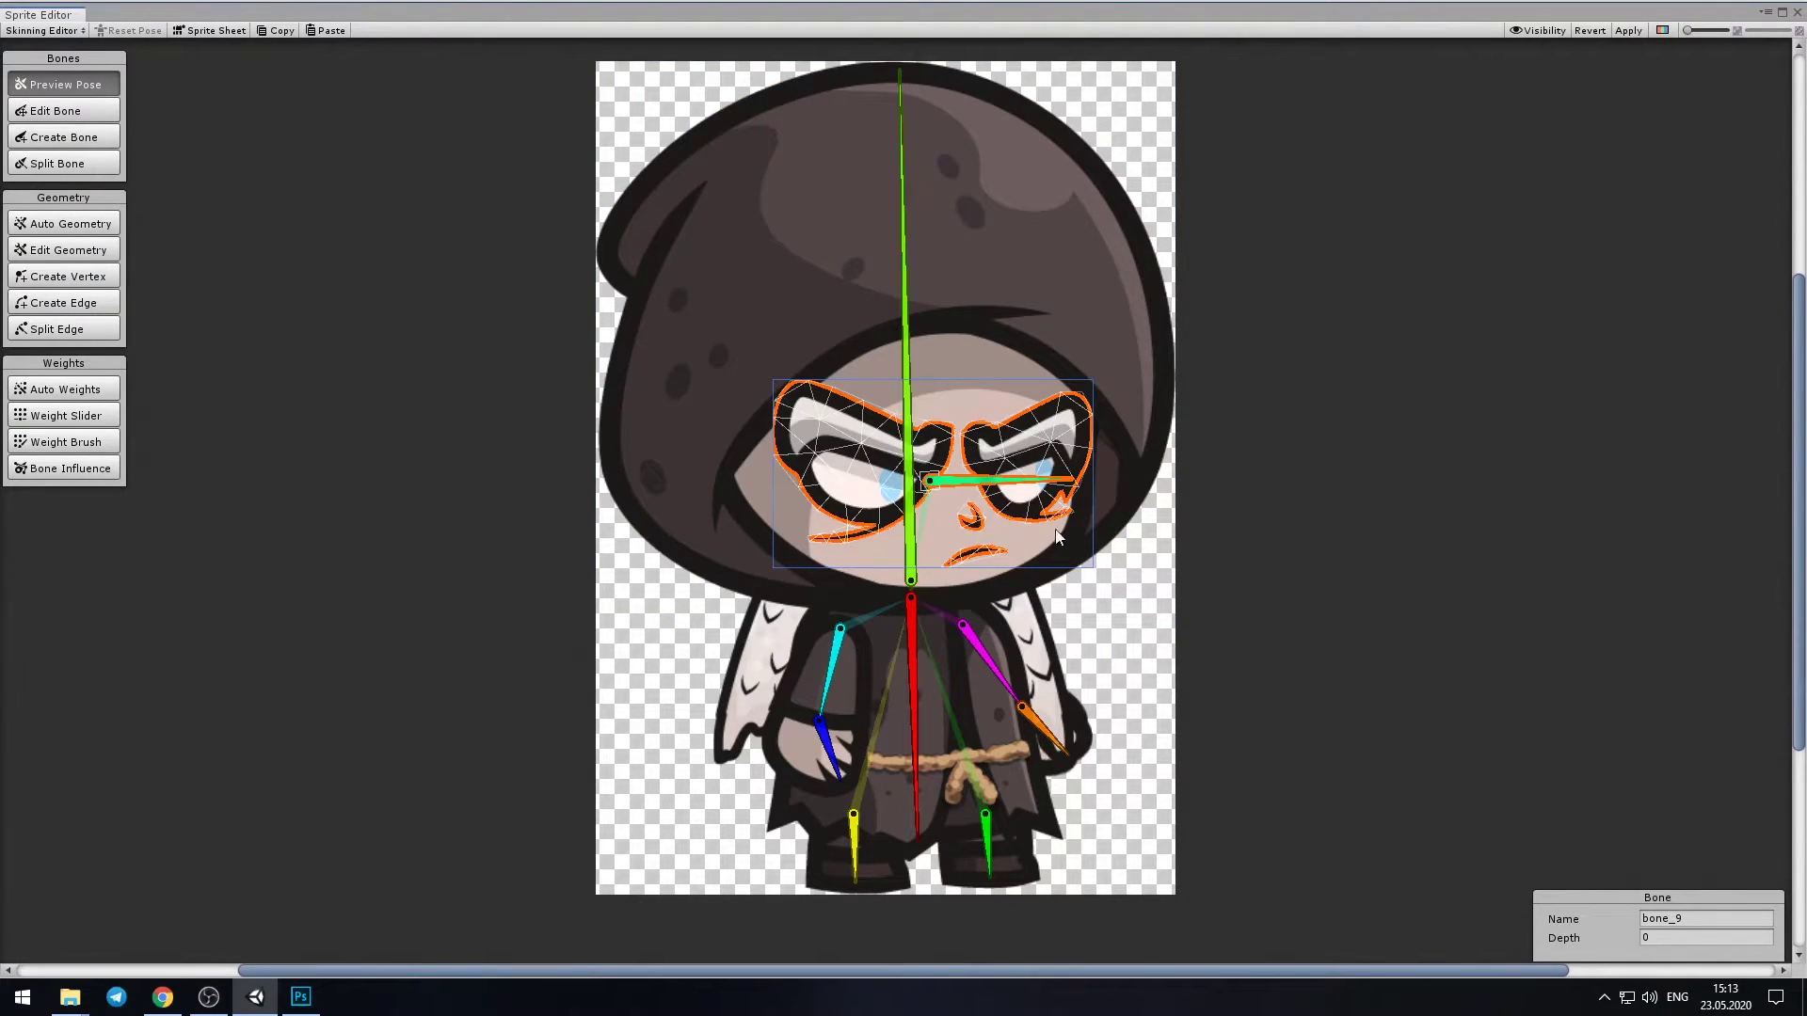
click(94, 470)
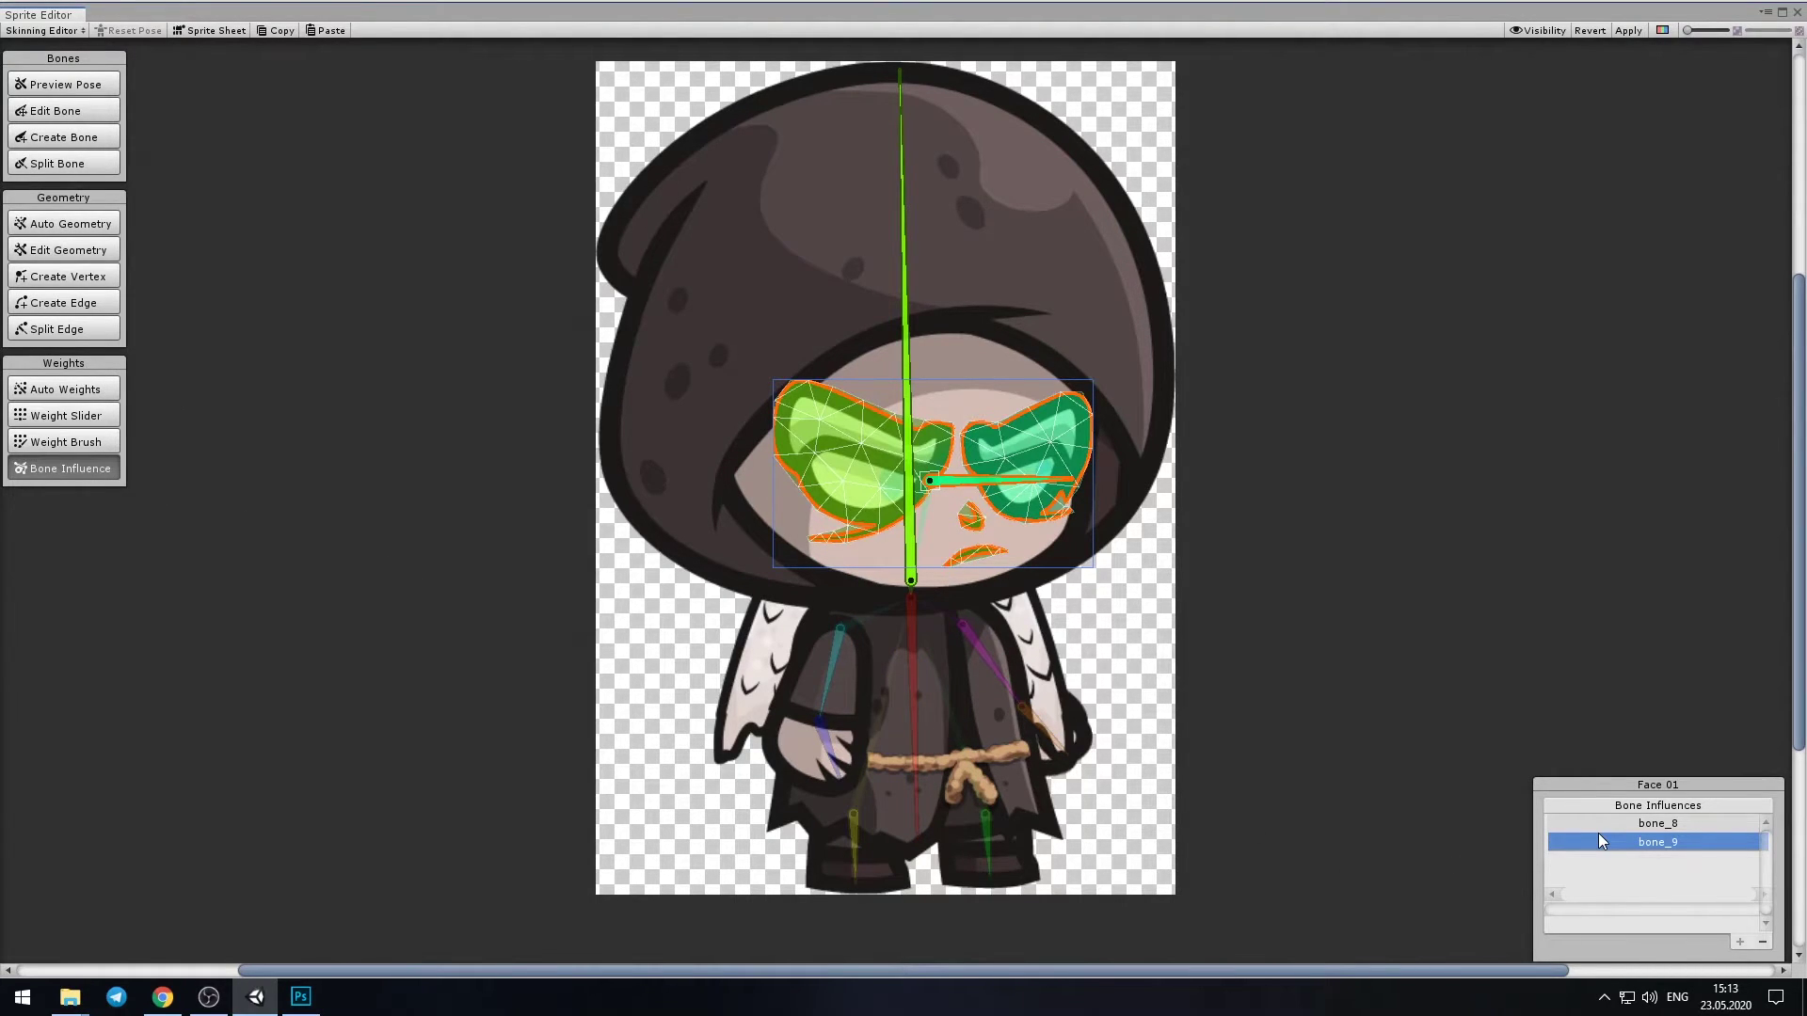
click(1662, 827)
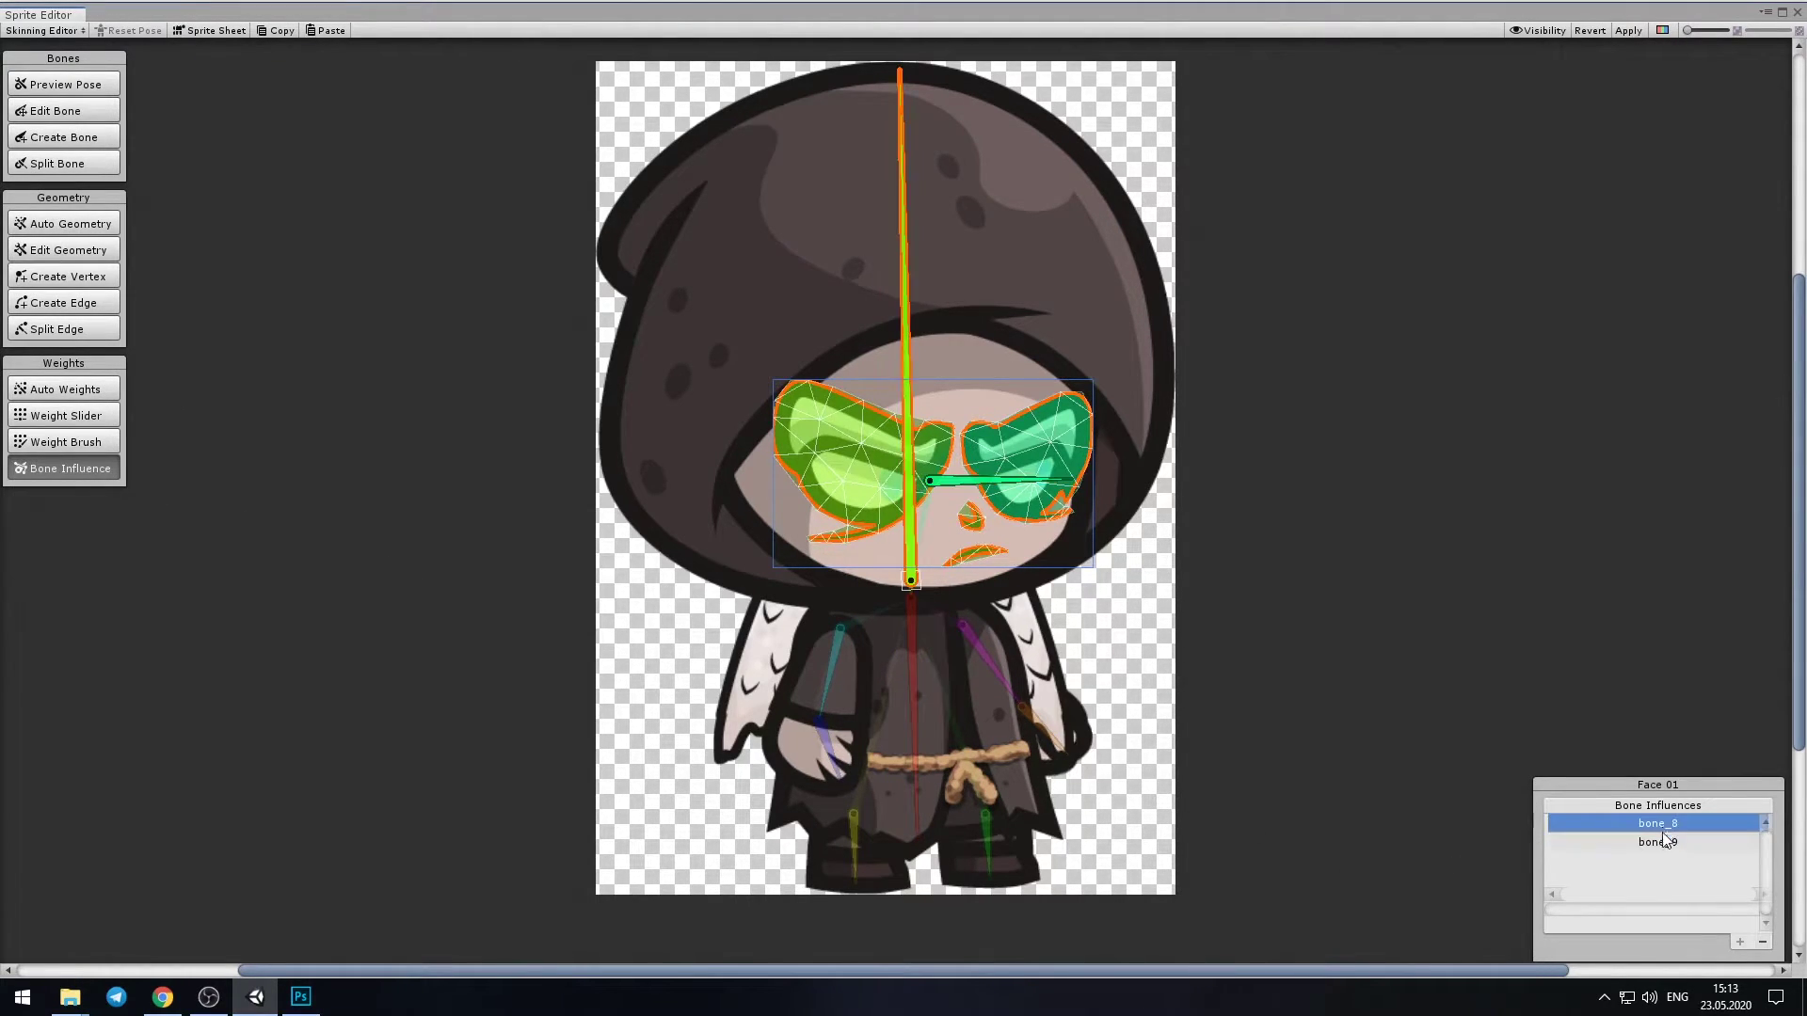
click(1762, 941)
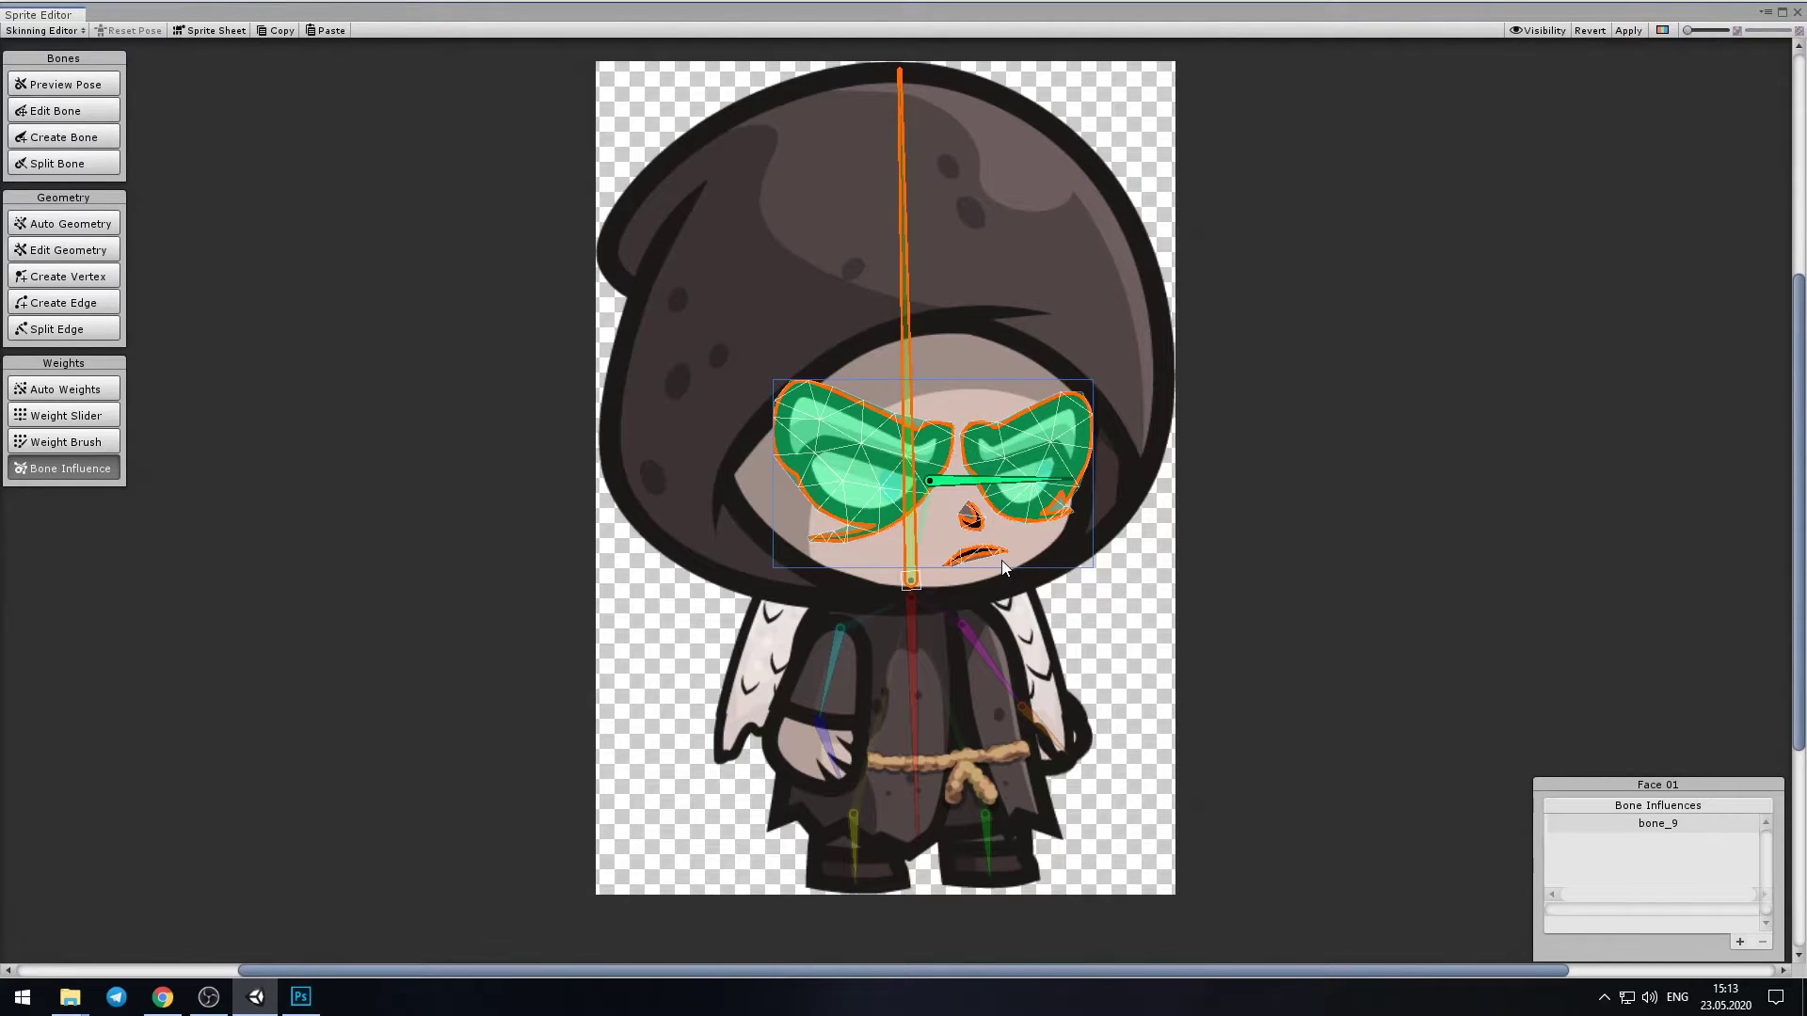
Brush bone_9 weight onto the face's mouth and nose
click(1627, 832)
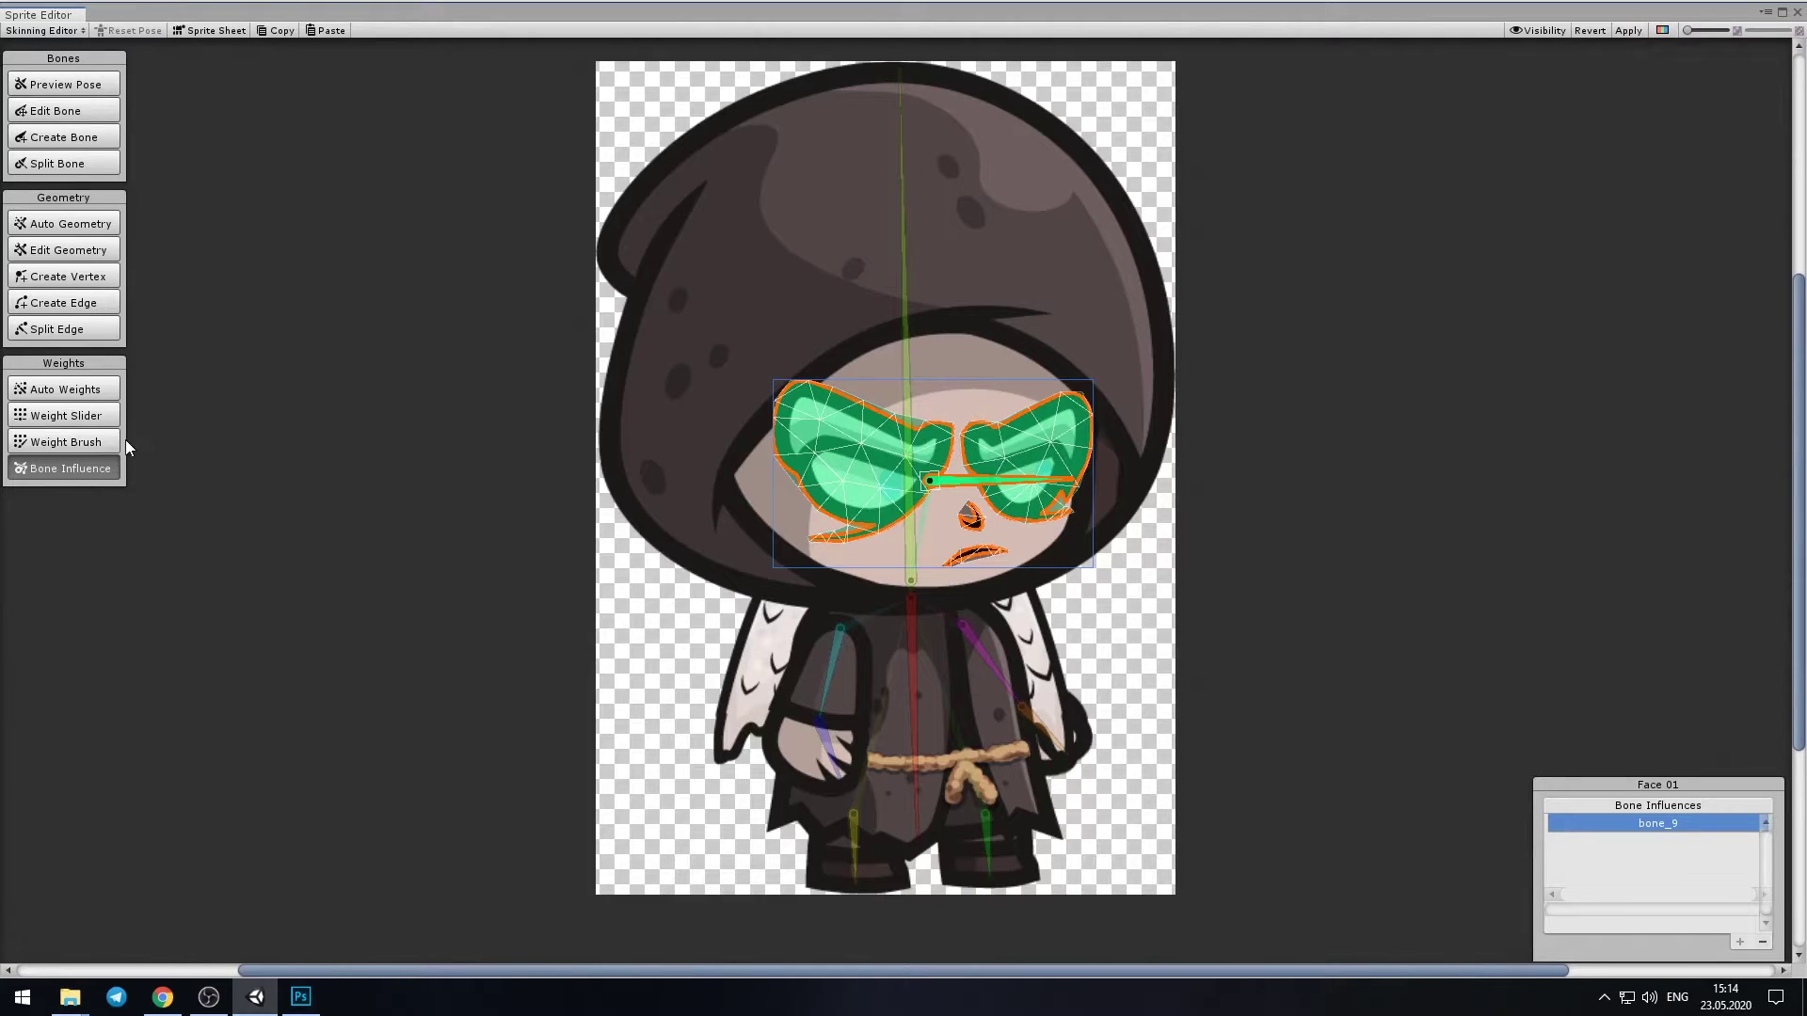
click(94, 441)
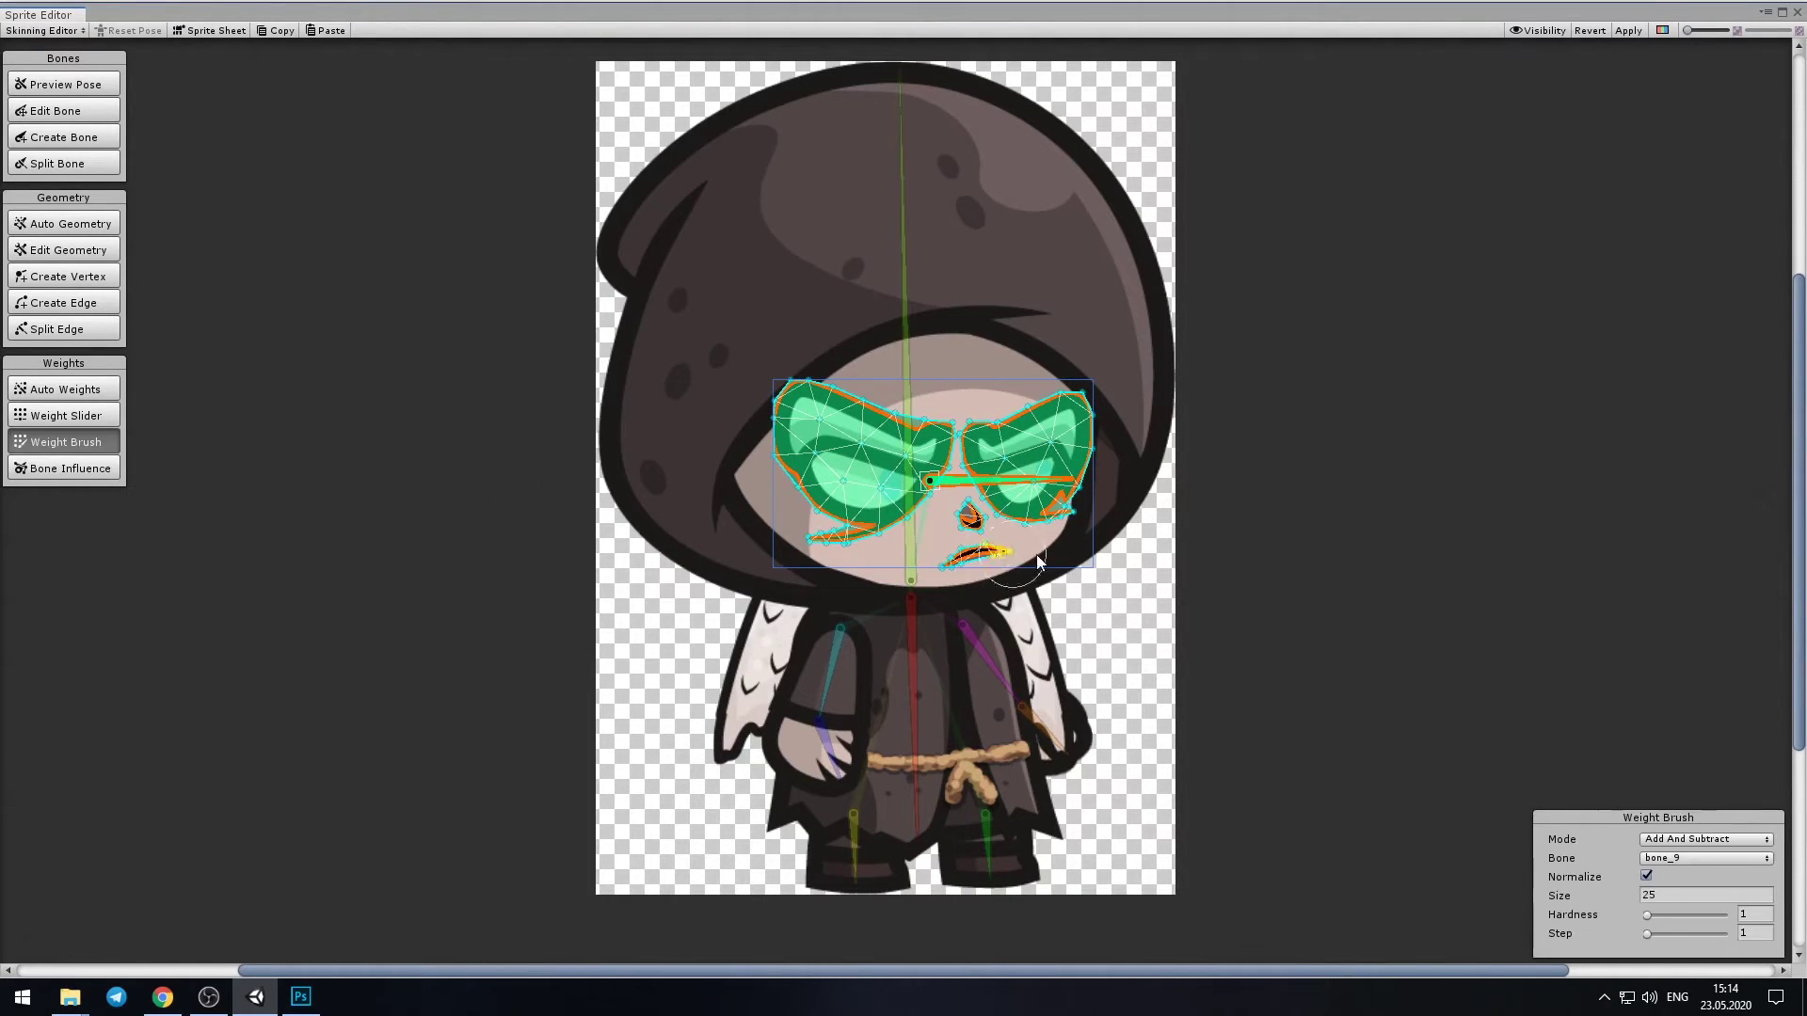
drag(985, 559, 941, 538)
key(shift+q)
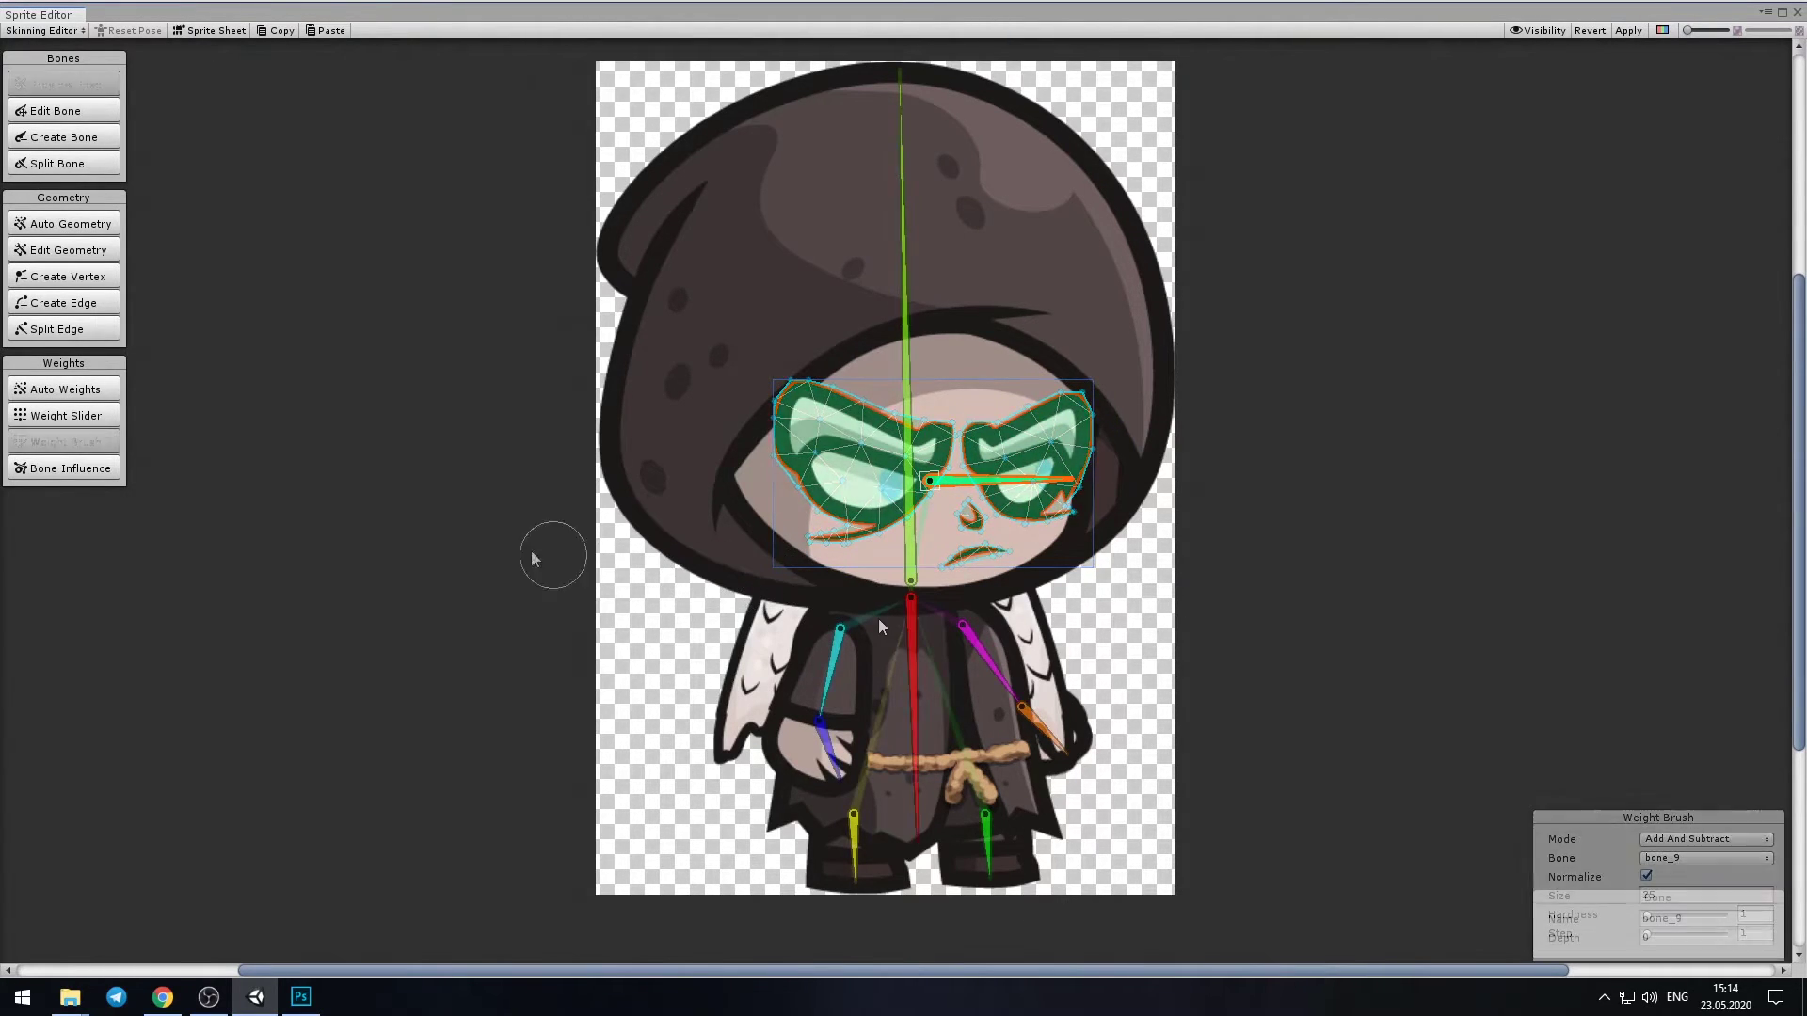
click(758, 666)
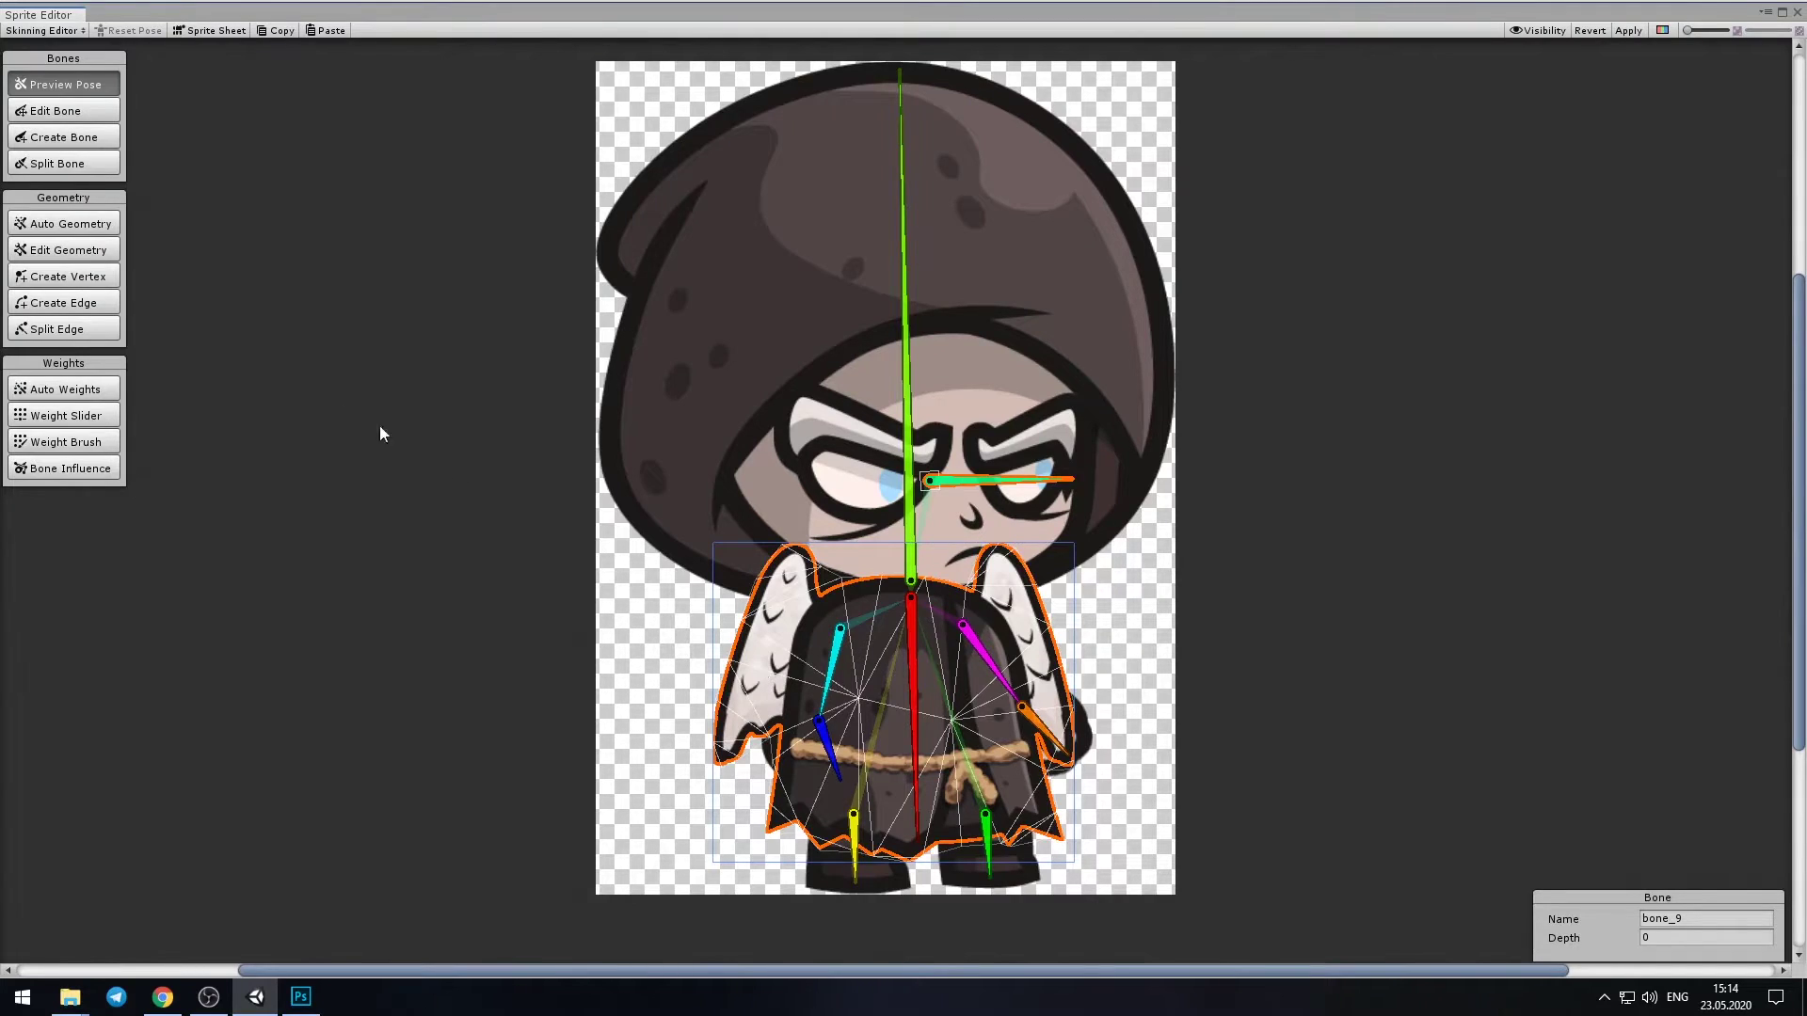
Remove bones 2 through 8 from the body sprite so only bone_1 influences it
click(106, 470)
click(915, 684)
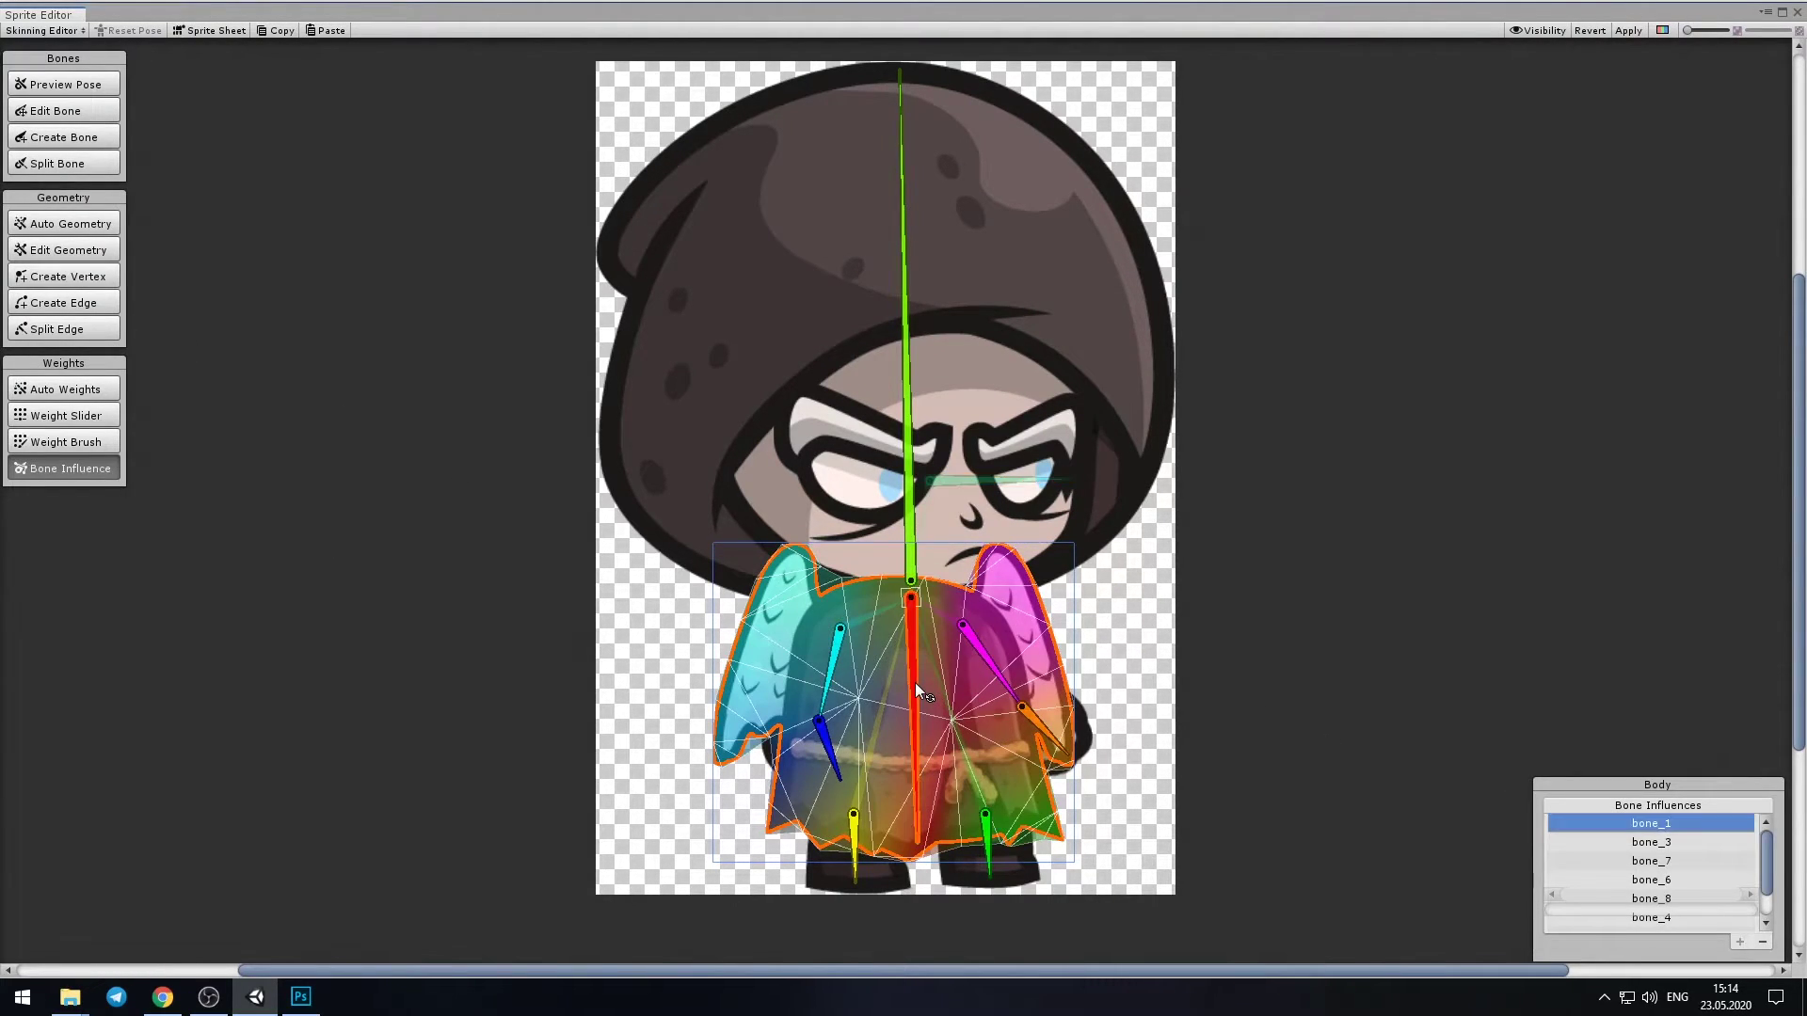
click(1656, 842)
click(1763, 941)
click(1763, 941)
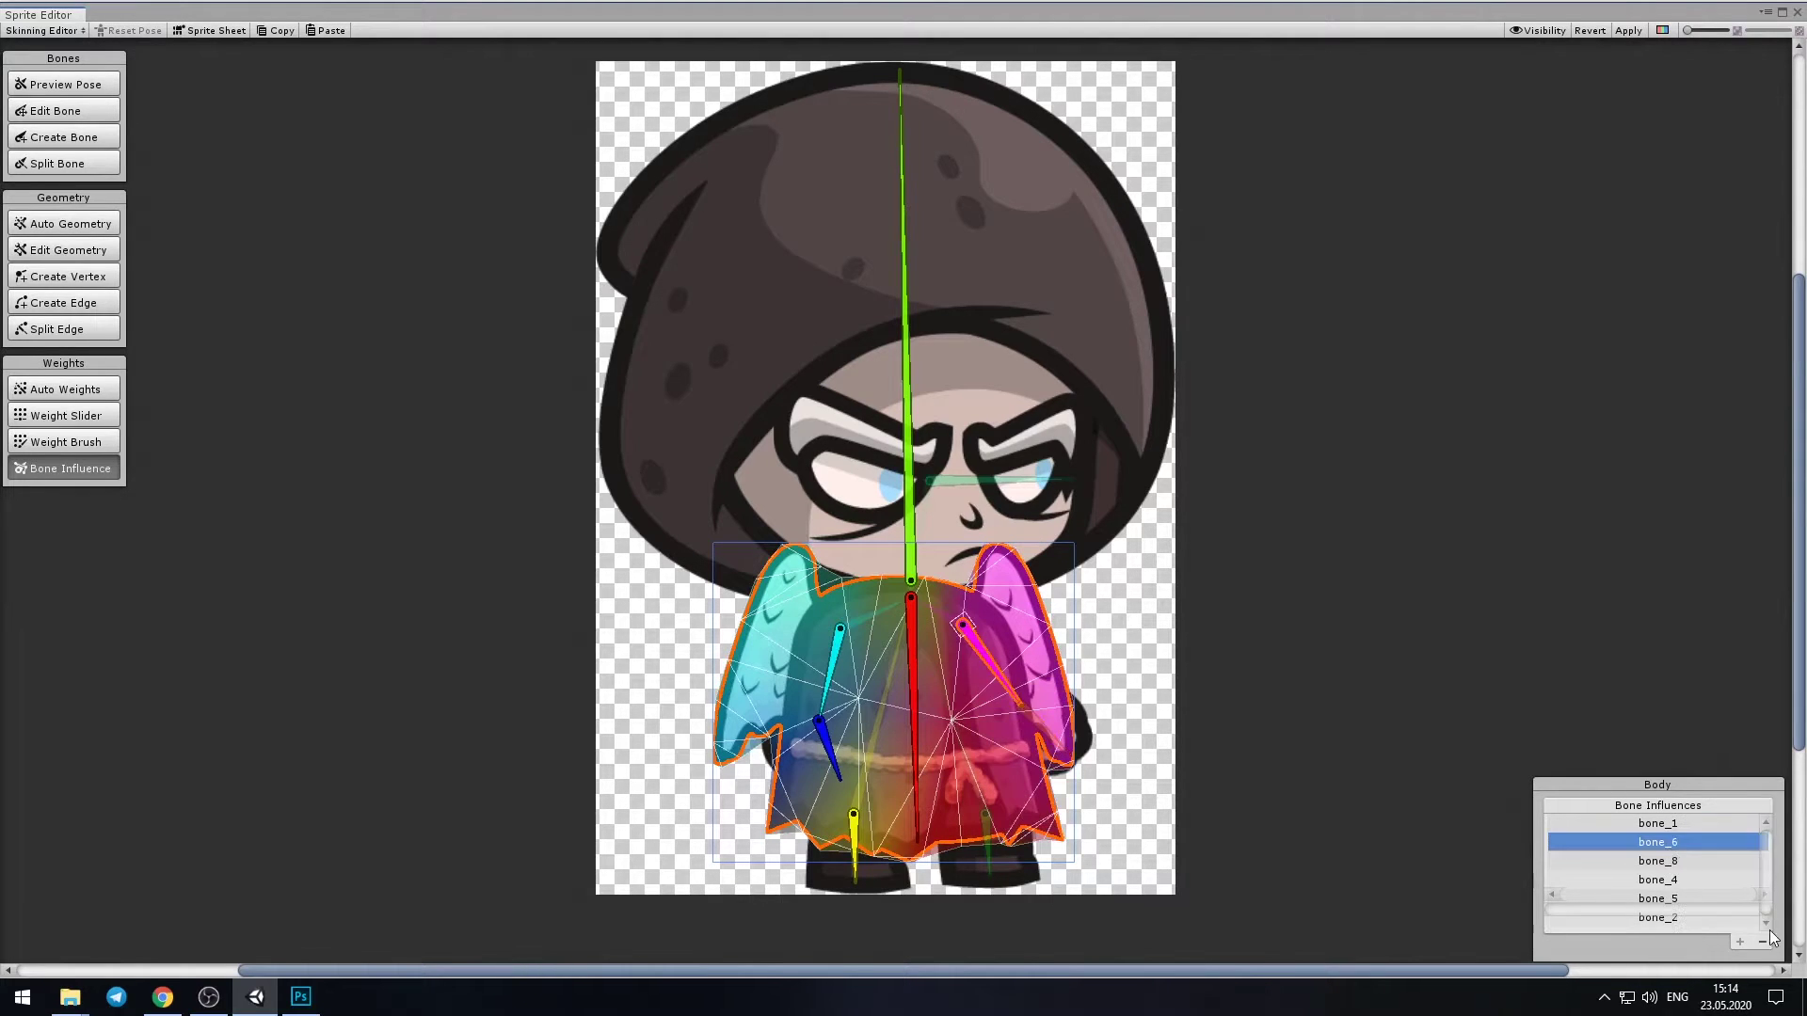
click(1763, 941)
click(1762, 941)
click(1762, 941)
click(1673, 840)
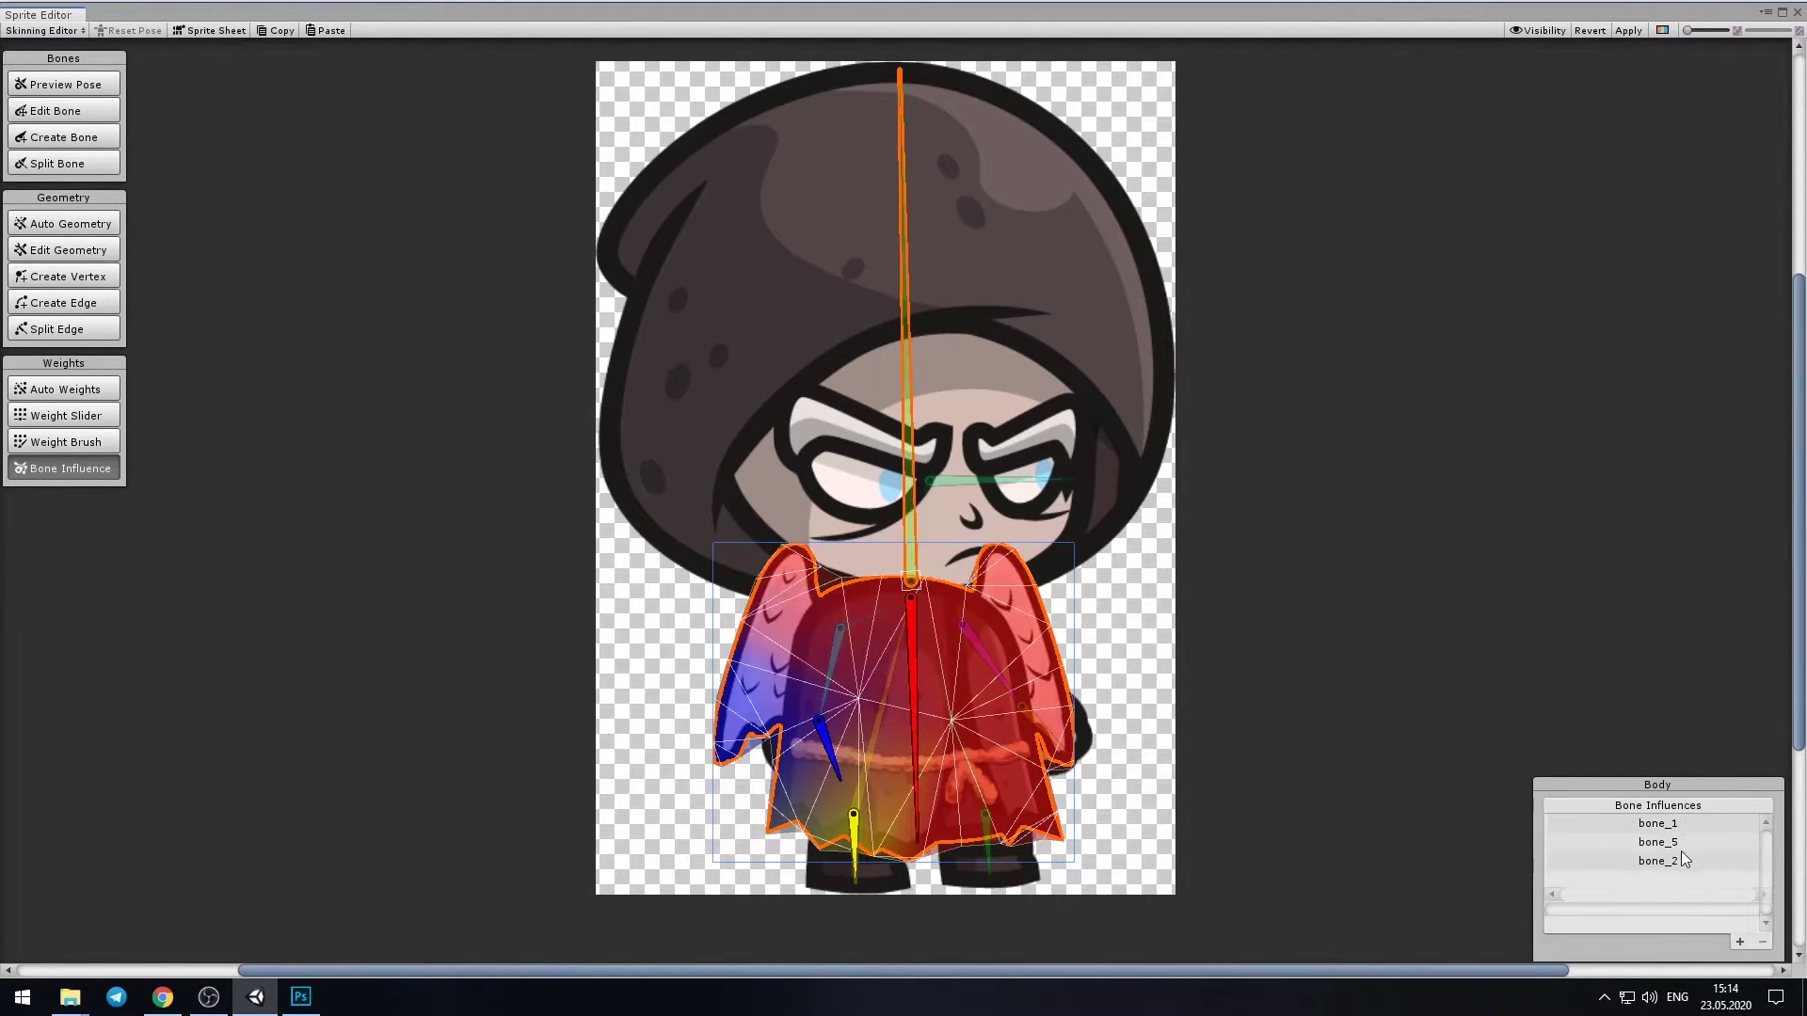
click(1657, 842)
click(1762, 941)
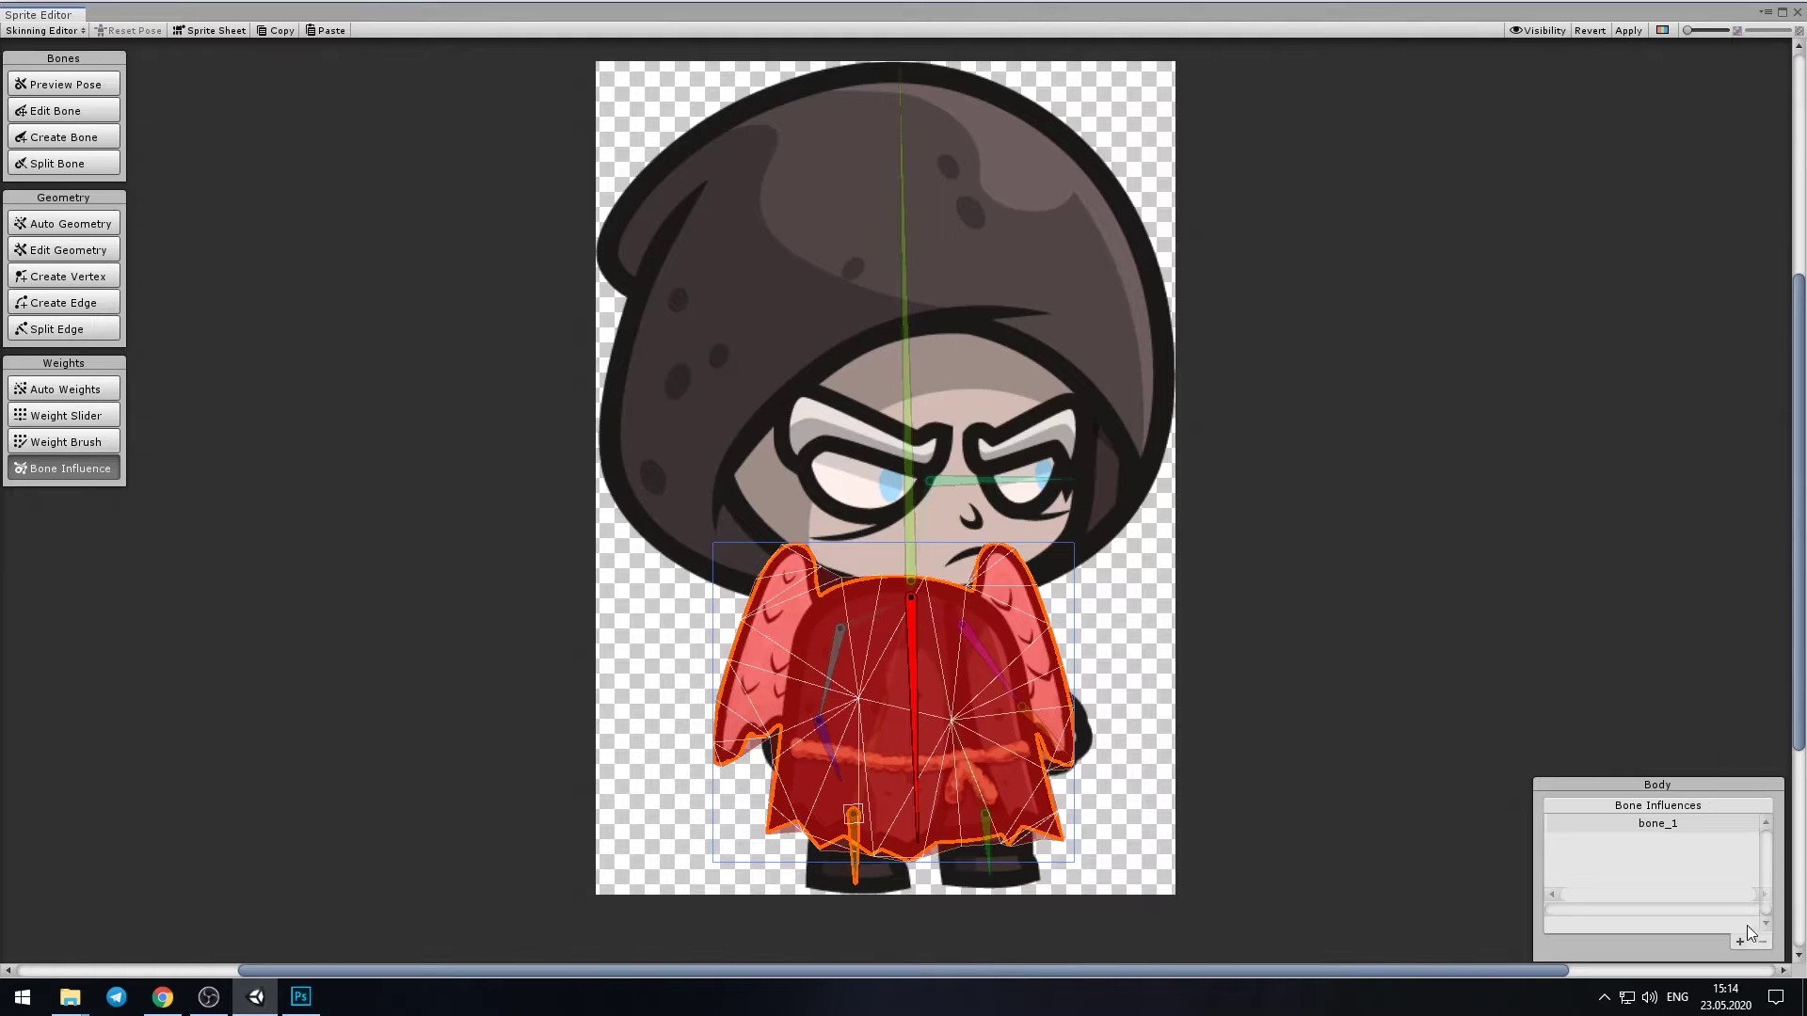
click(911, 698)
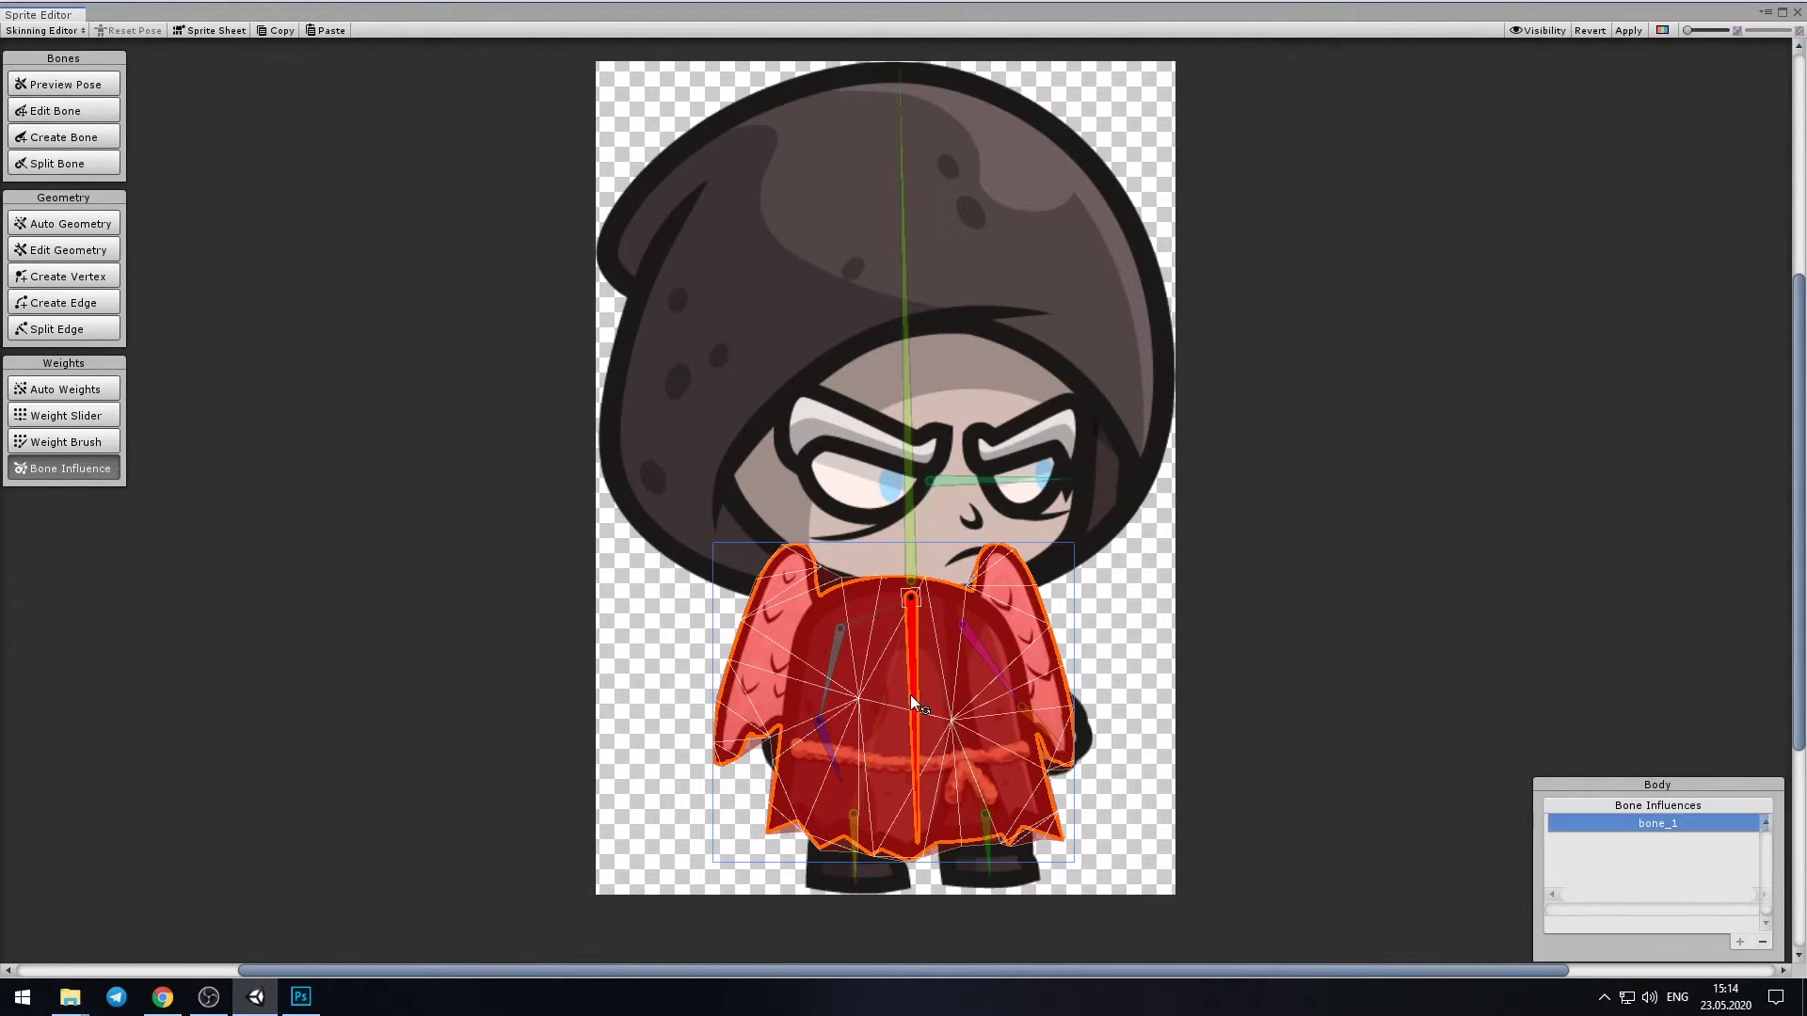
click(96, 84)
Check the bone influences on both arm sprites and both leg sprites
click(1128, 709)
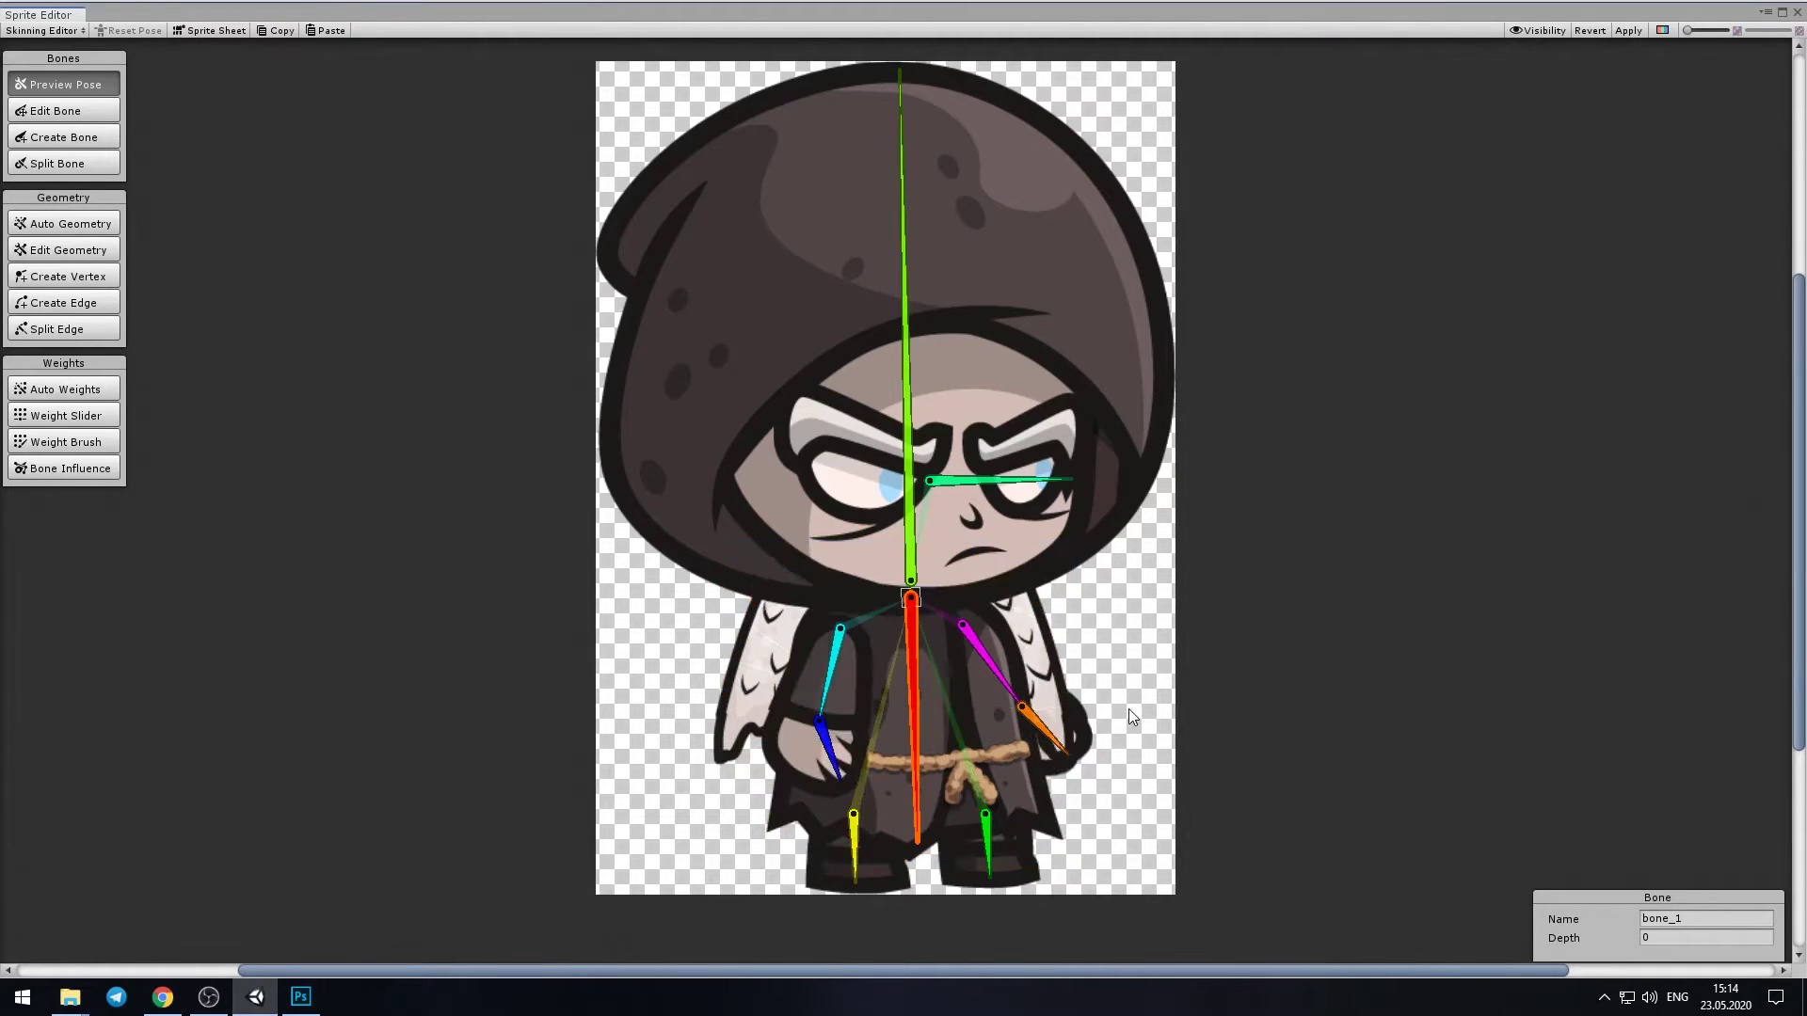
click(816, 696)
click(106, 469)
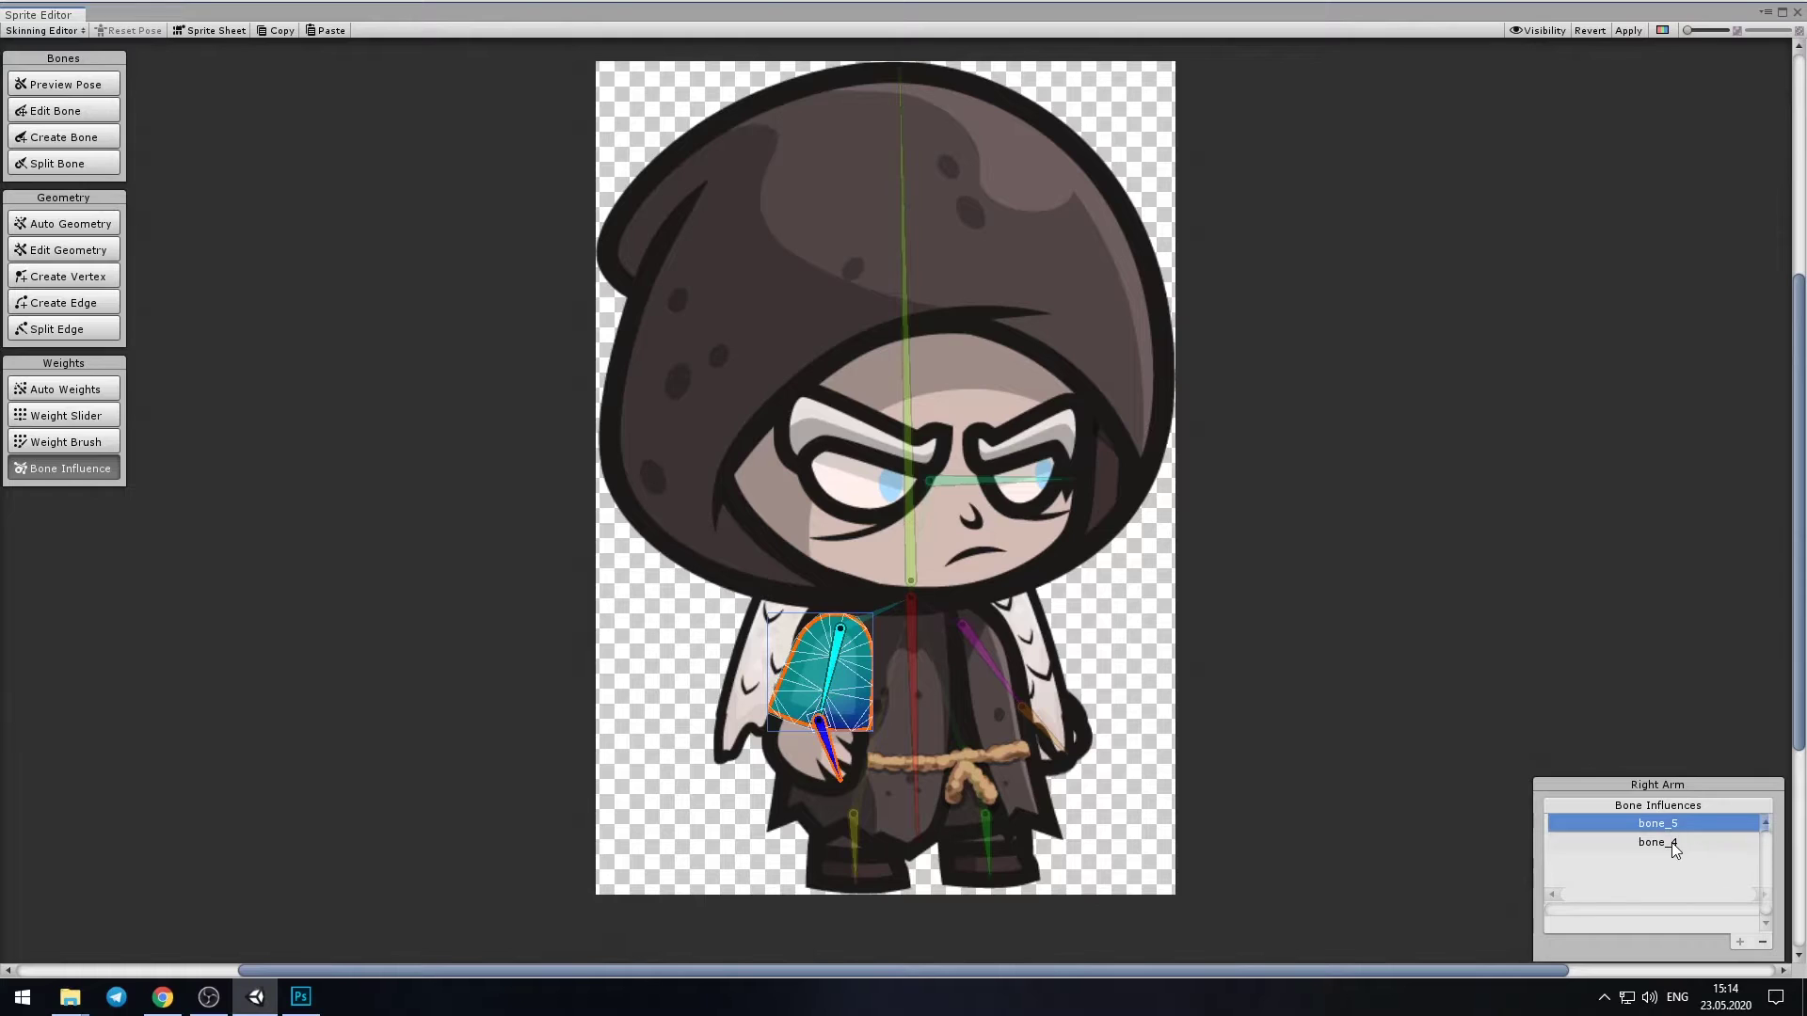
click(1000, 682)
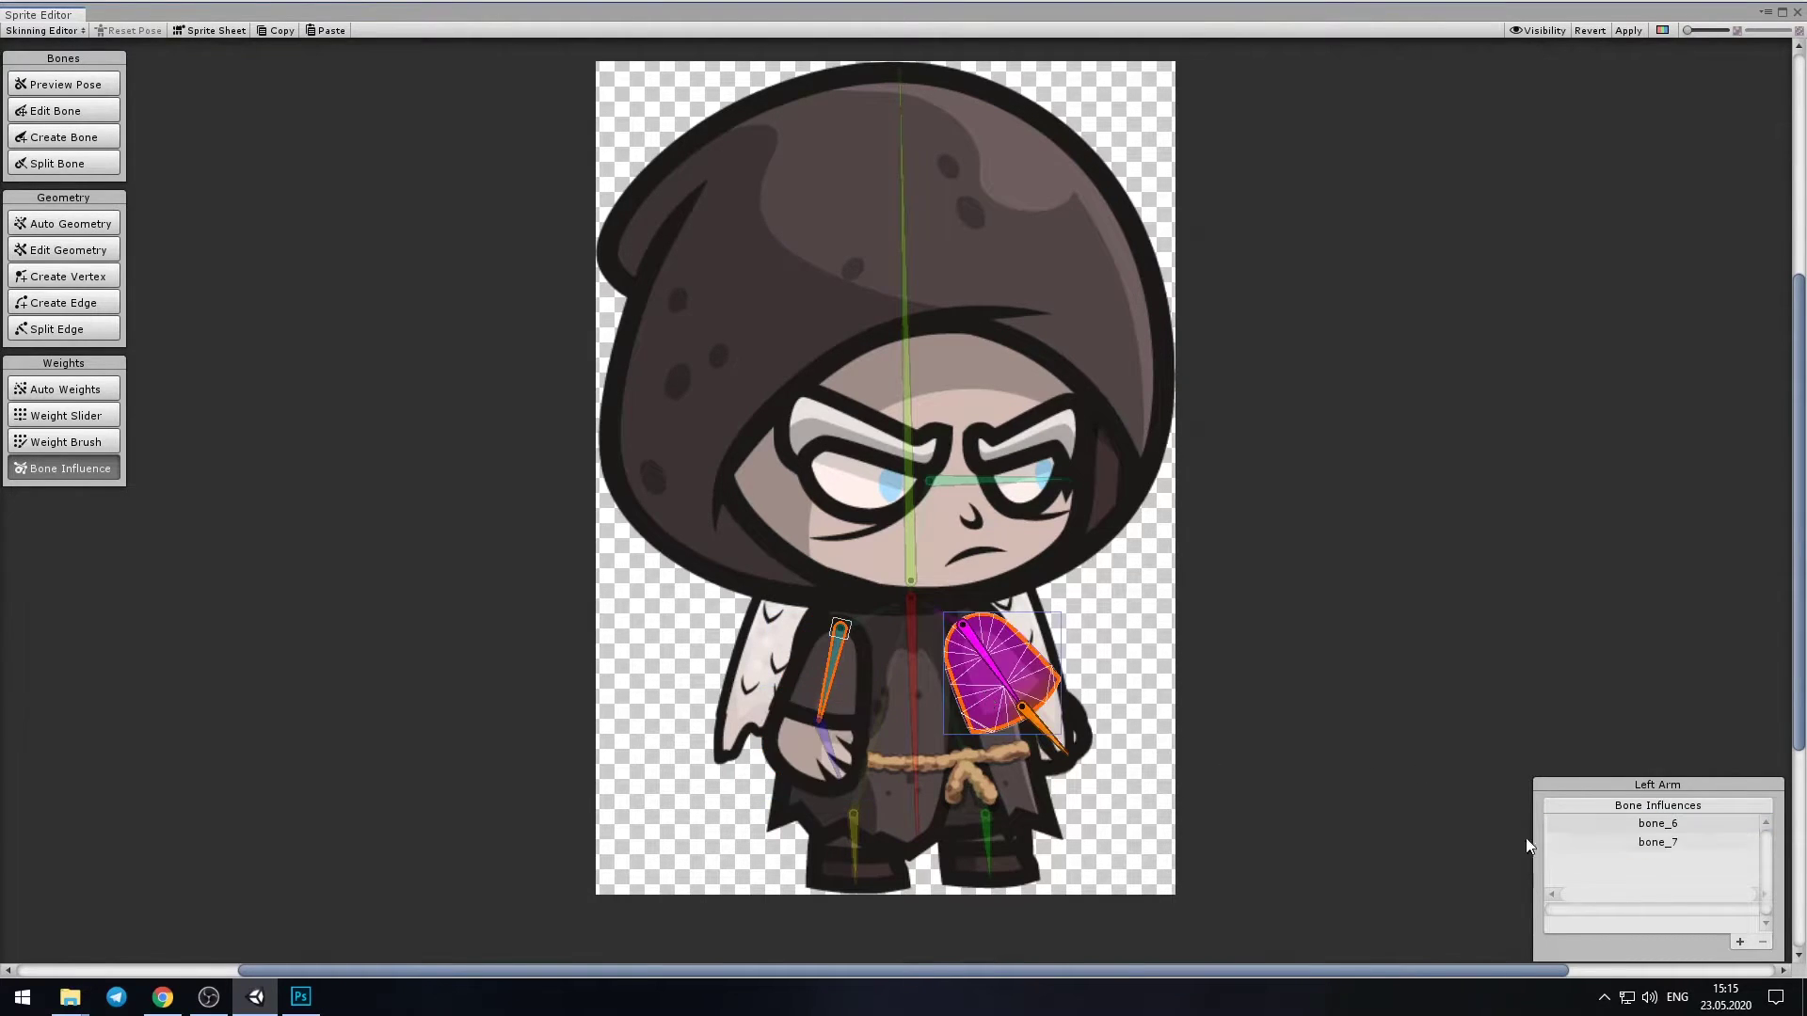
click(1043, 727)
click(1009, 864)
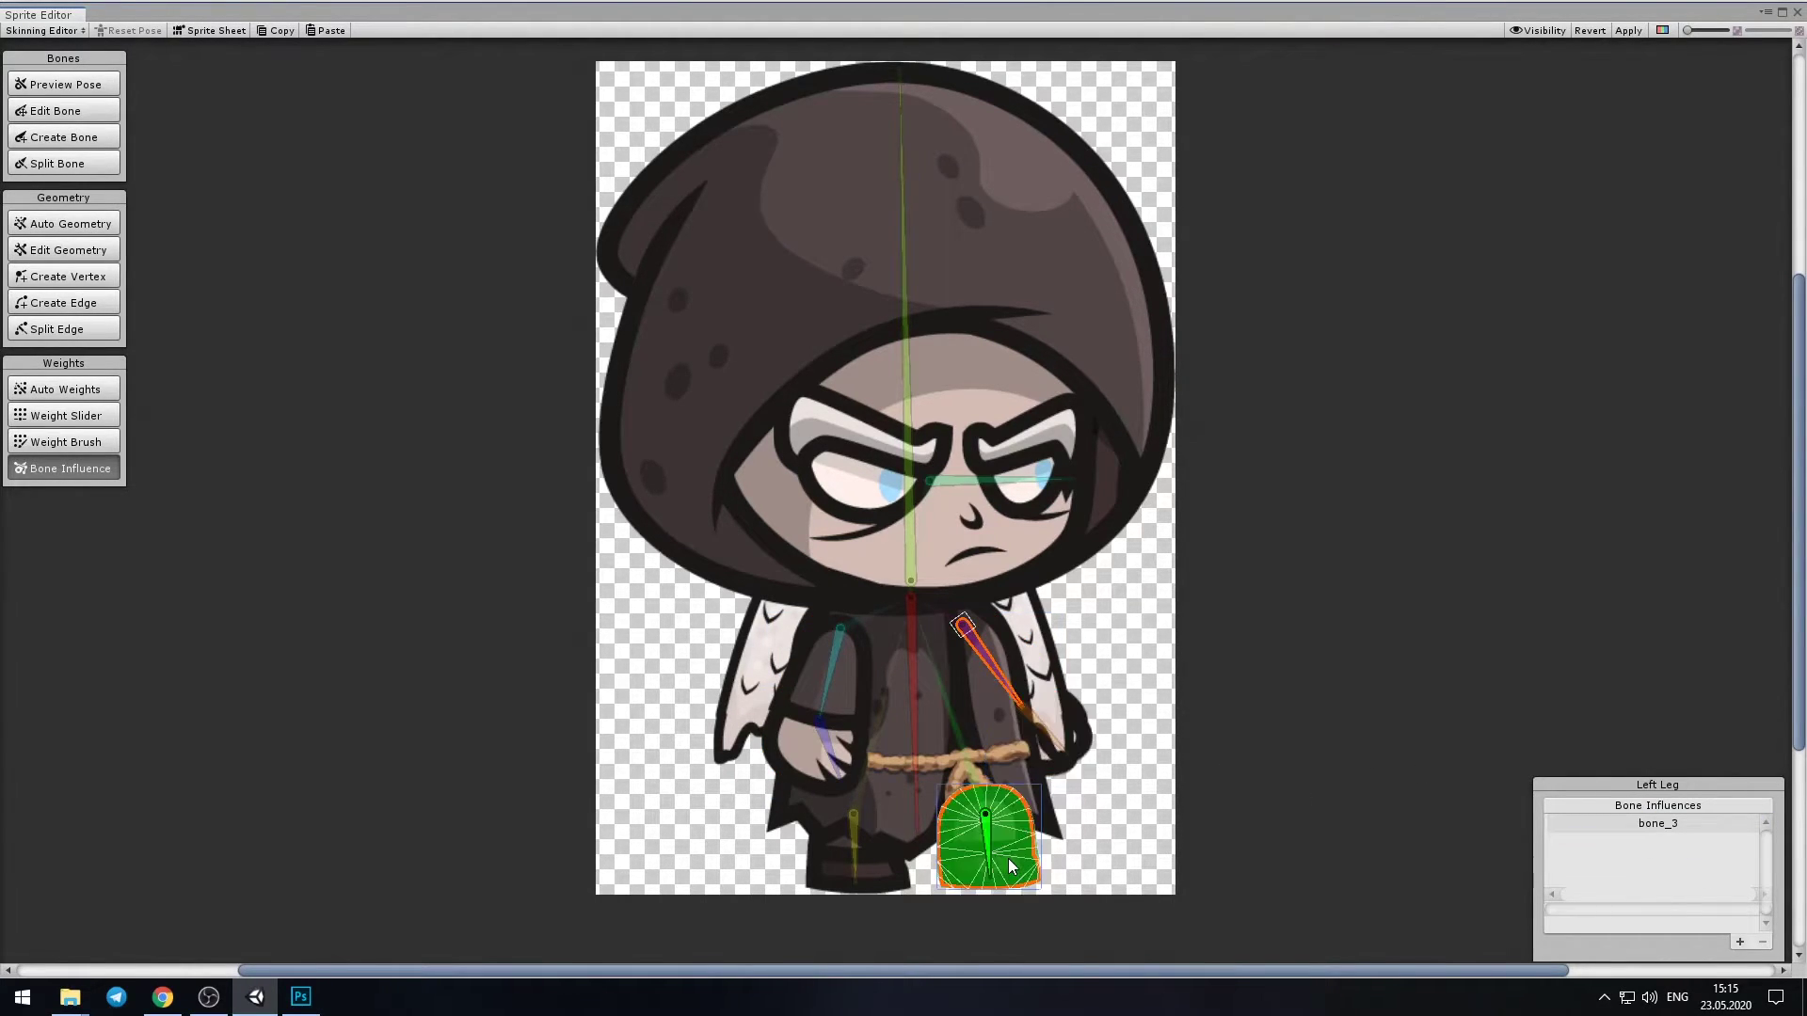
click(883, 873)
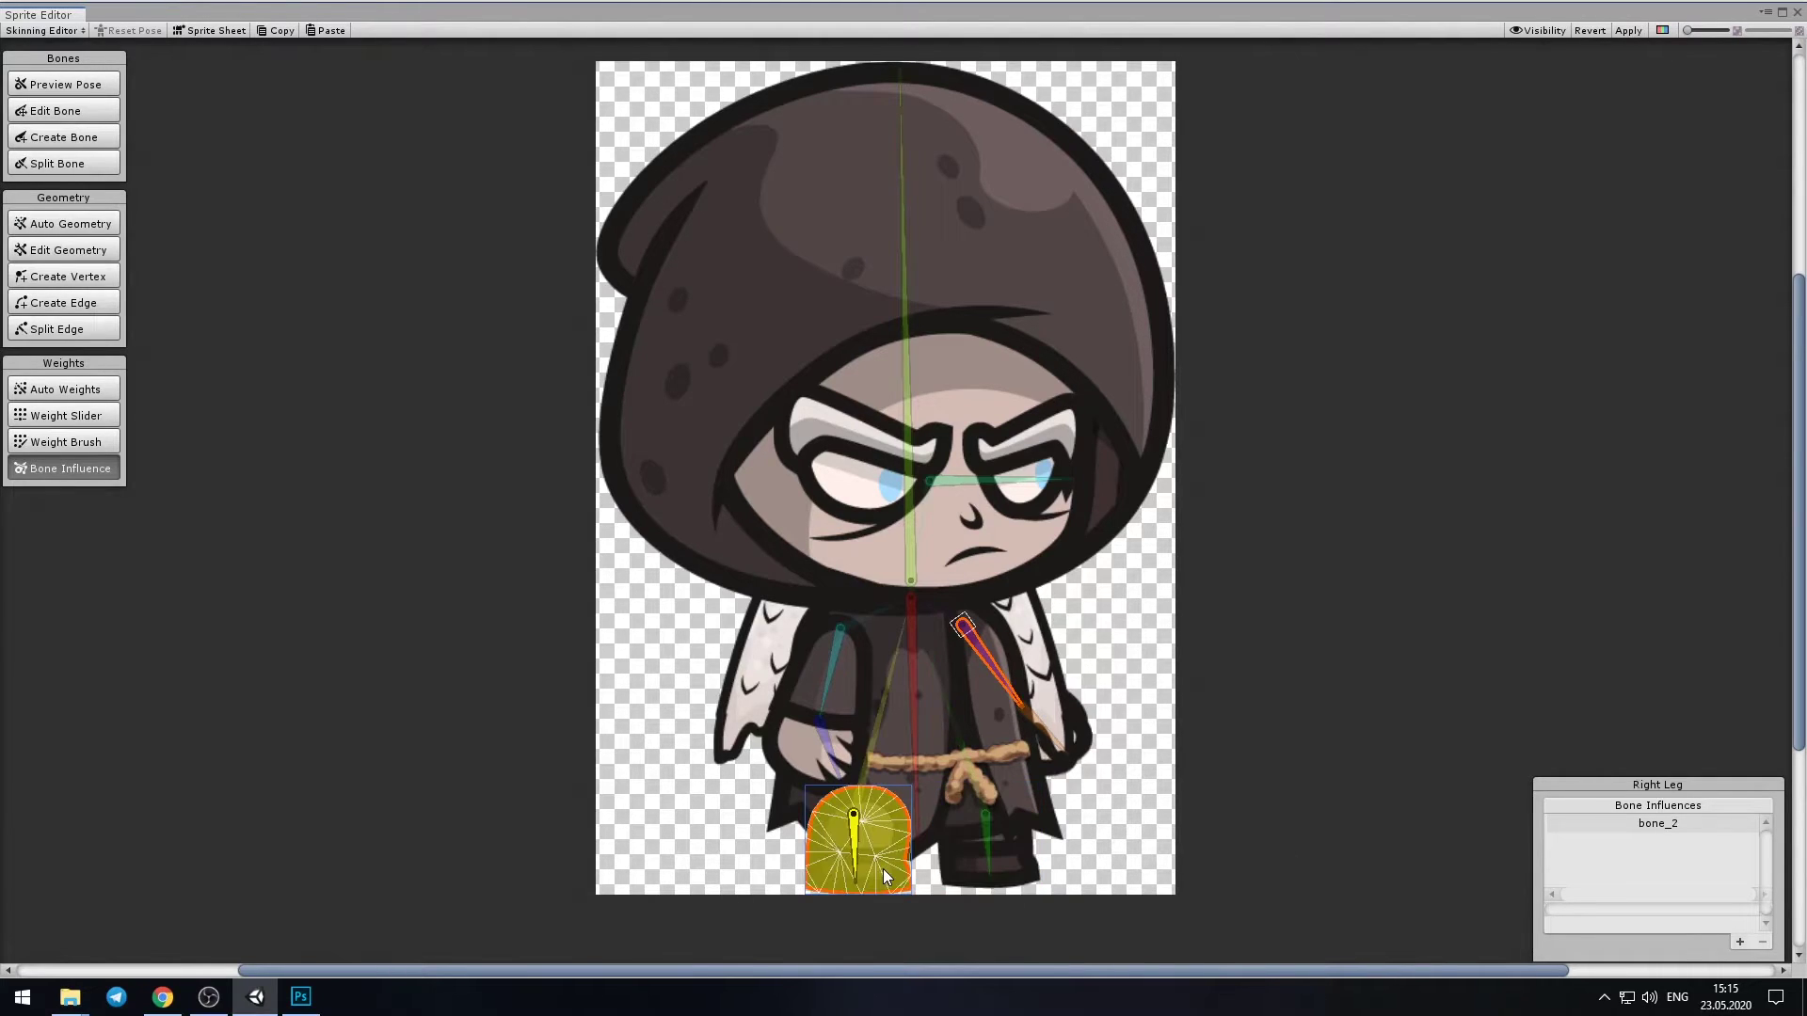
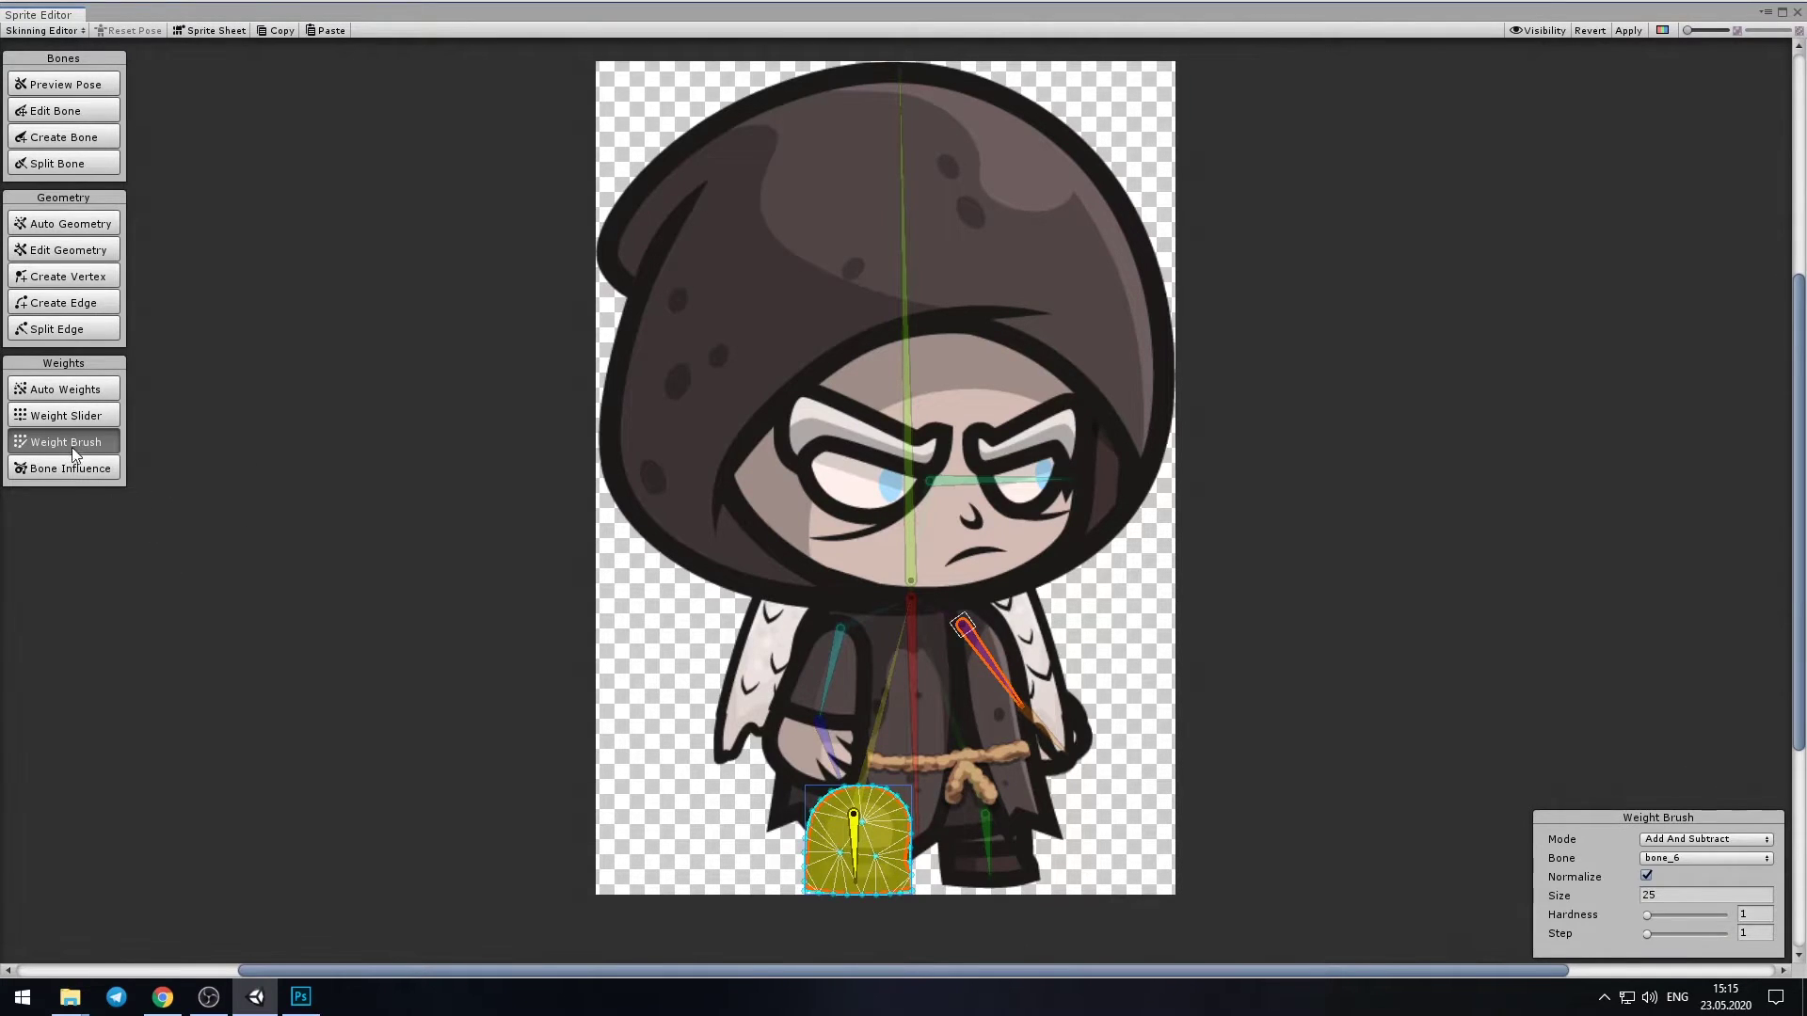
Toggle Edit Bone and Weight Brush, then test-rotate bone_6 and bone_4 and undo both rotations
click(42, 114)
click(76, 446)
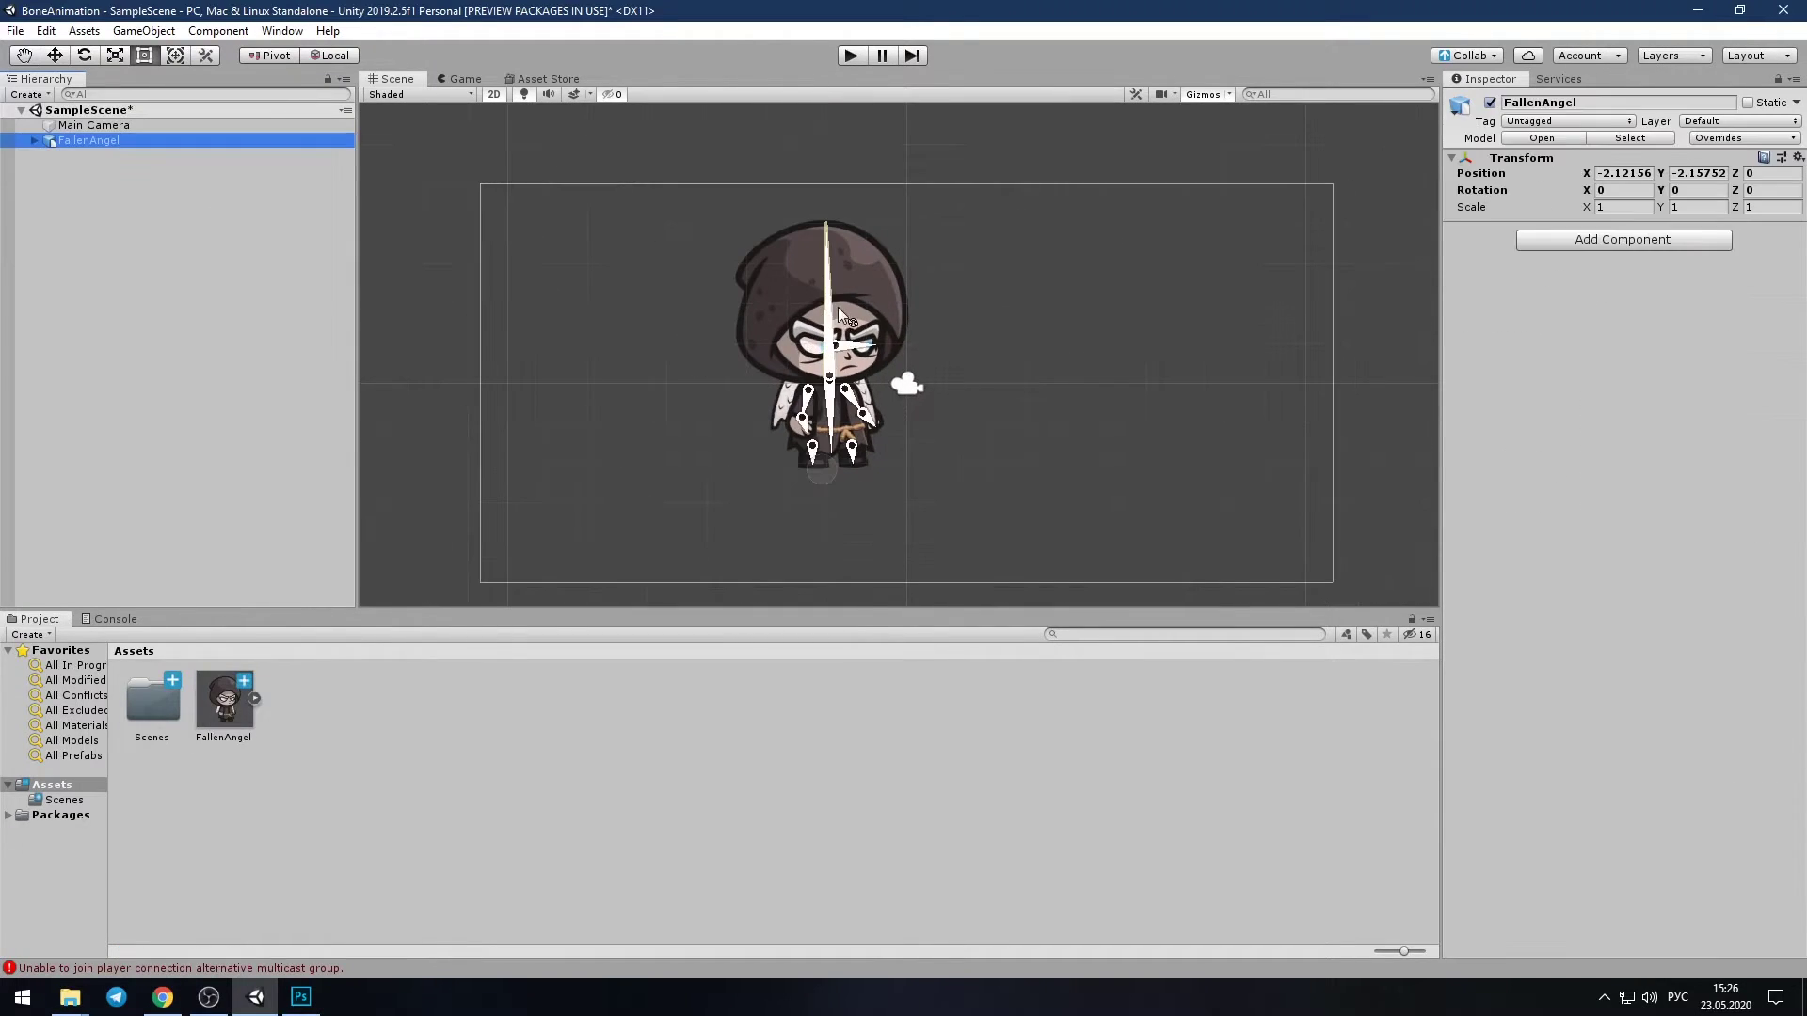
click(864, 356)
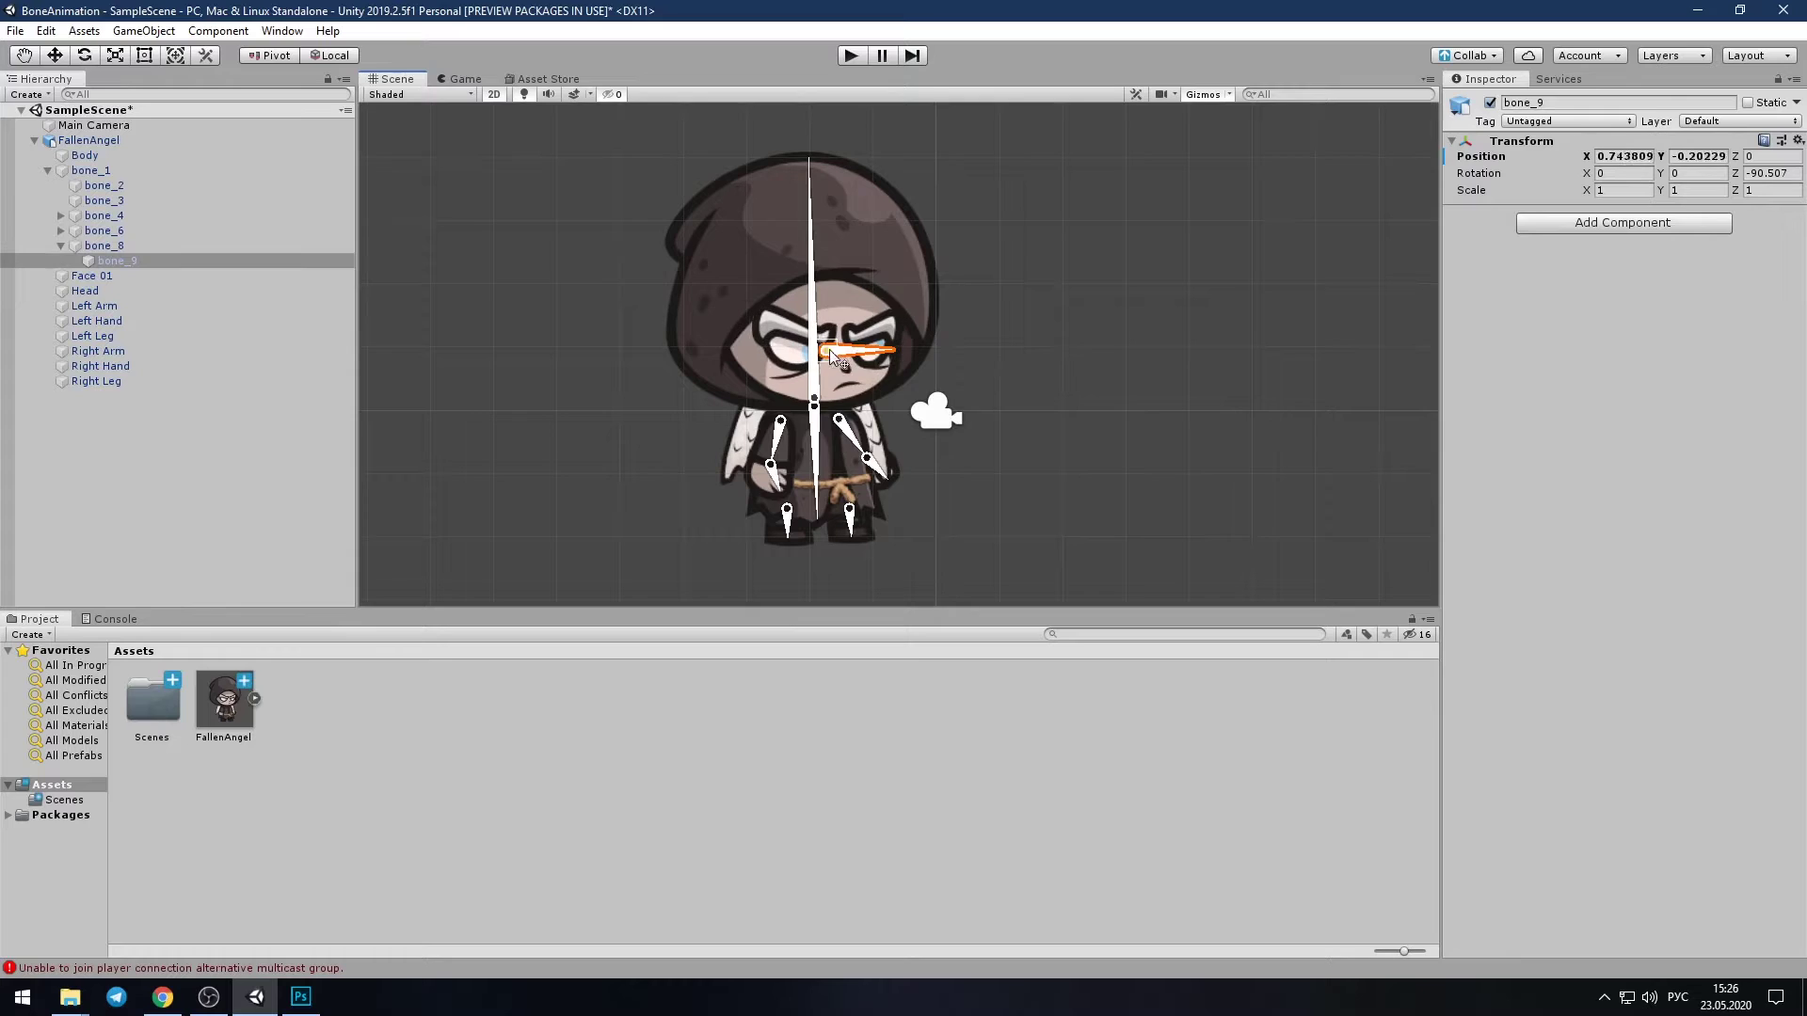
drag(866, 458, 909, 423)
key(ctrl+z)
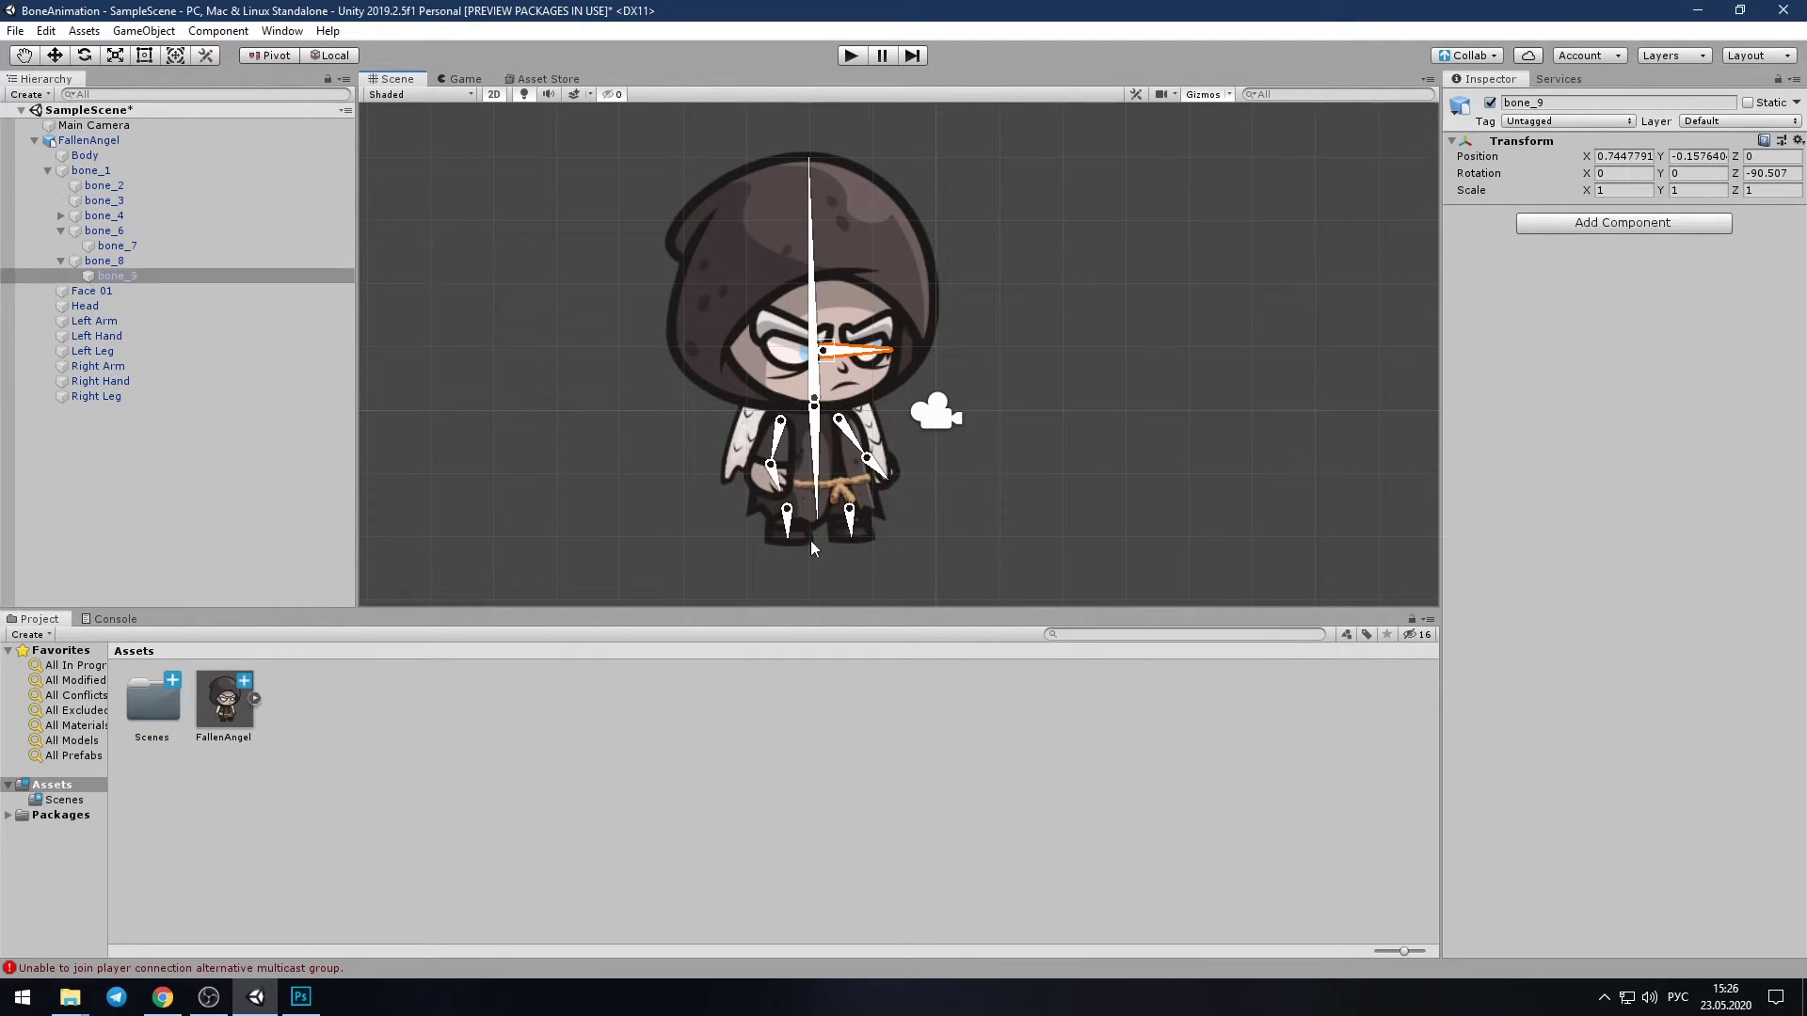
drag(772, 460, 755, 447)
key(ctrl+z)
key(ctrl+z)
key(ctrl+z)
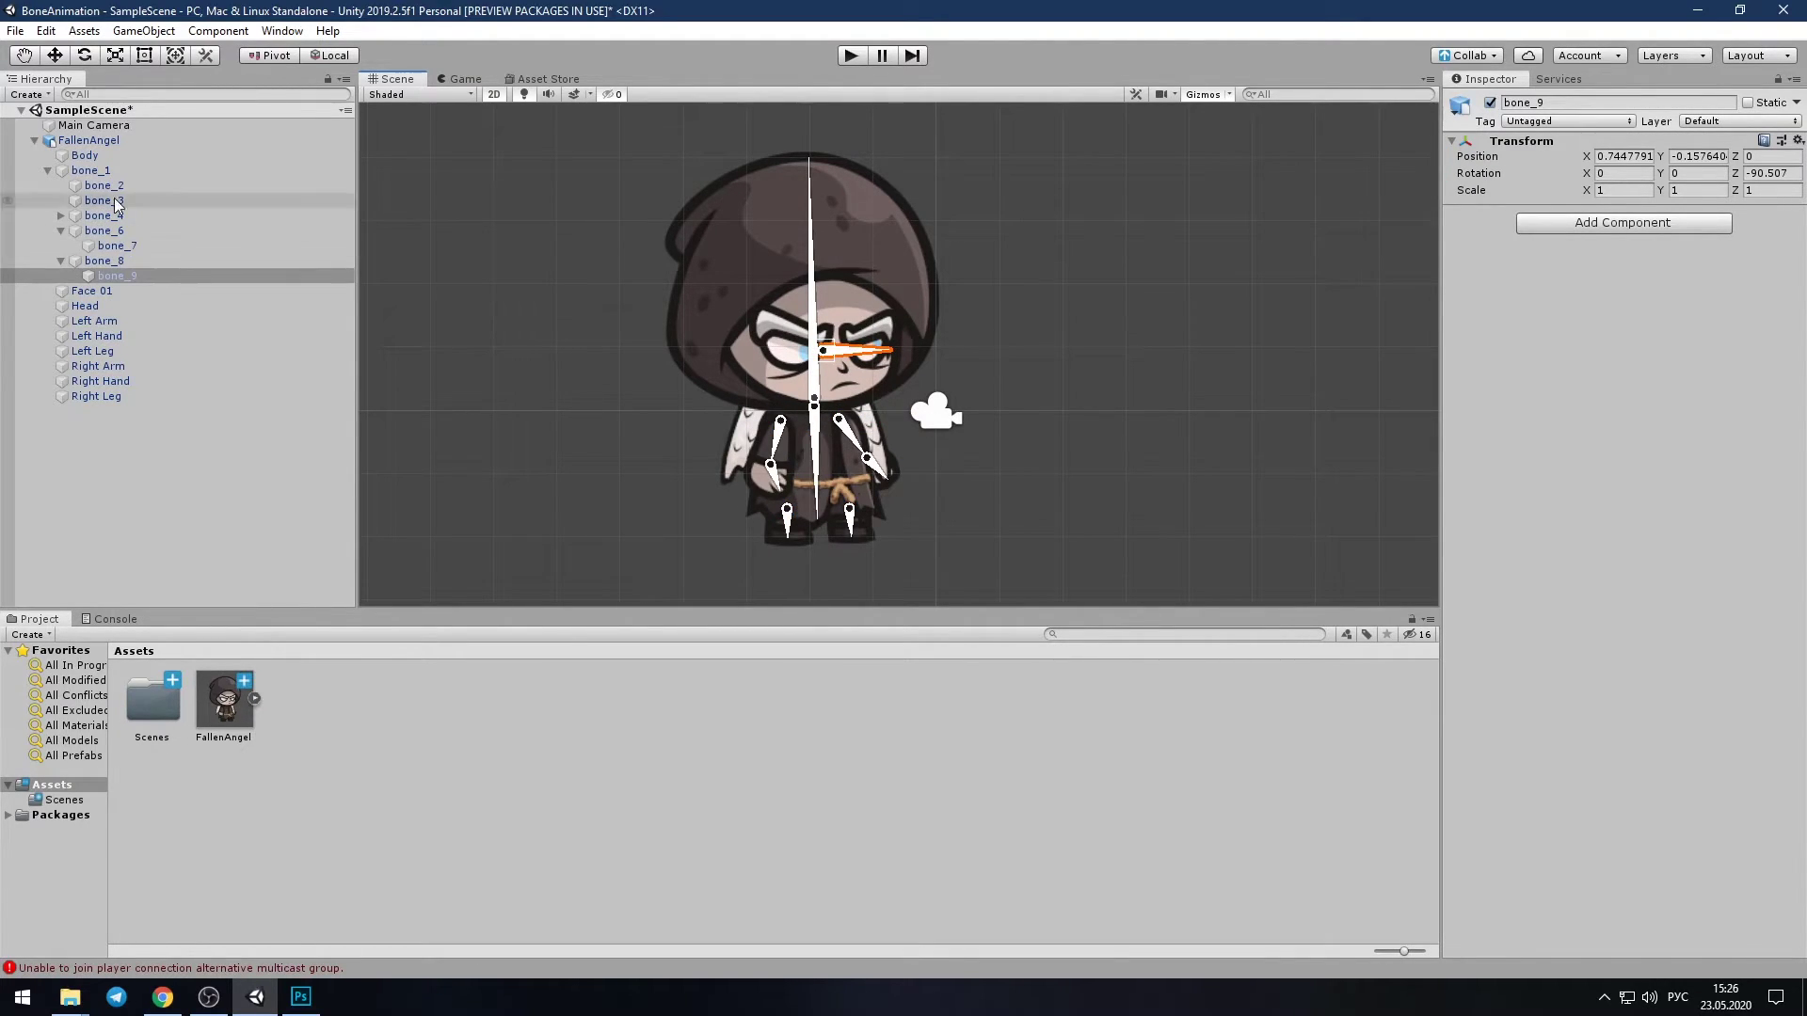
key(ctrl+z)
Open the Animation window and start creating a new clip for FallenAngel
click(307, 36)
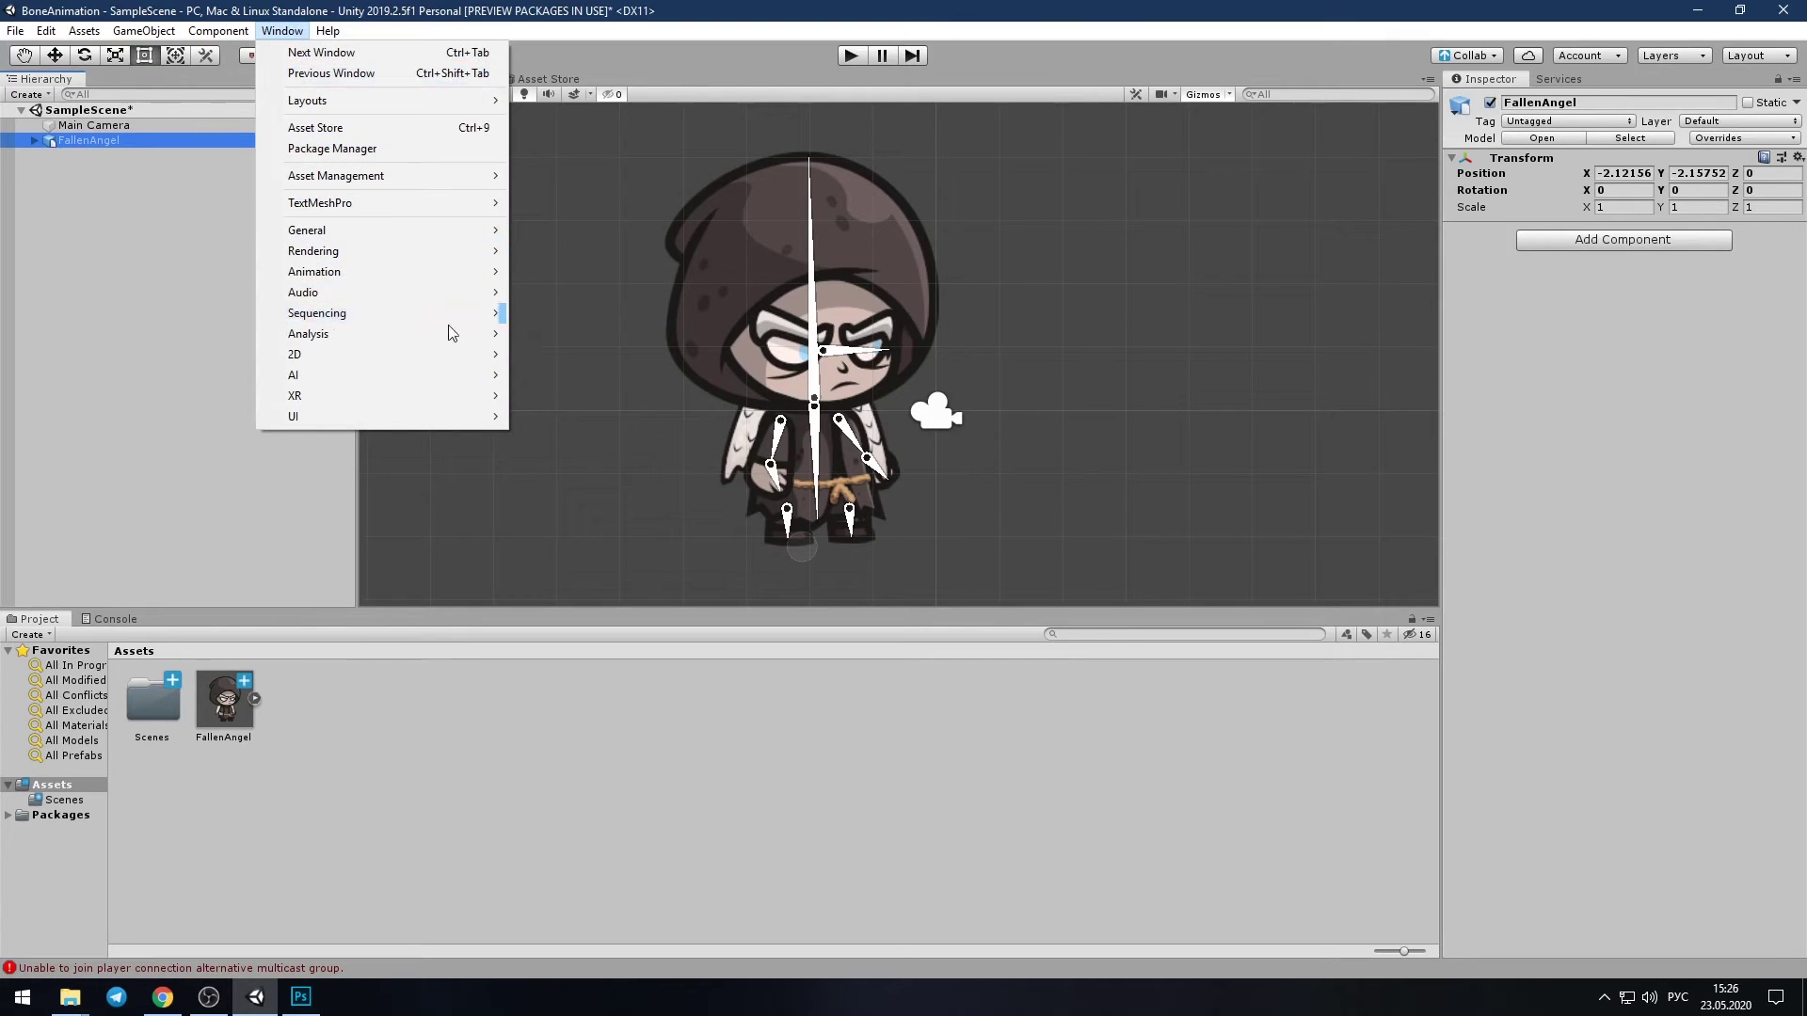
mouse_move(458, 274)
click(558, 272)
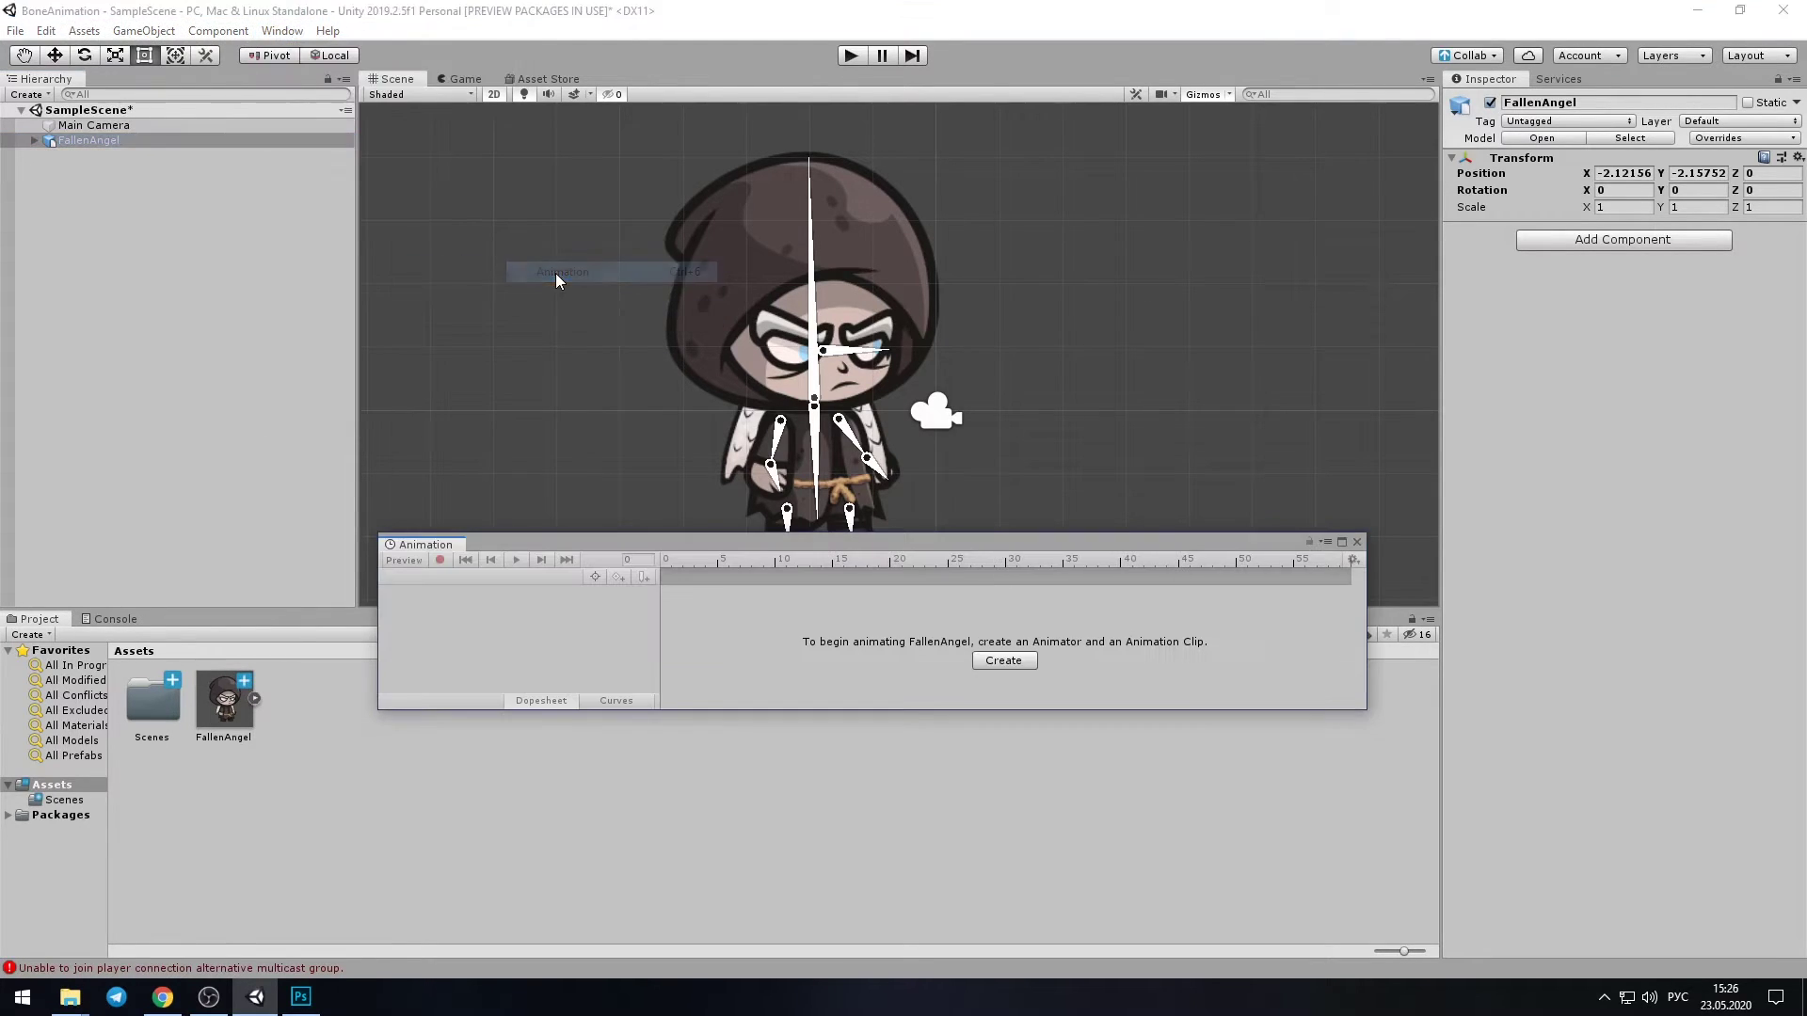
click(1005, 660)
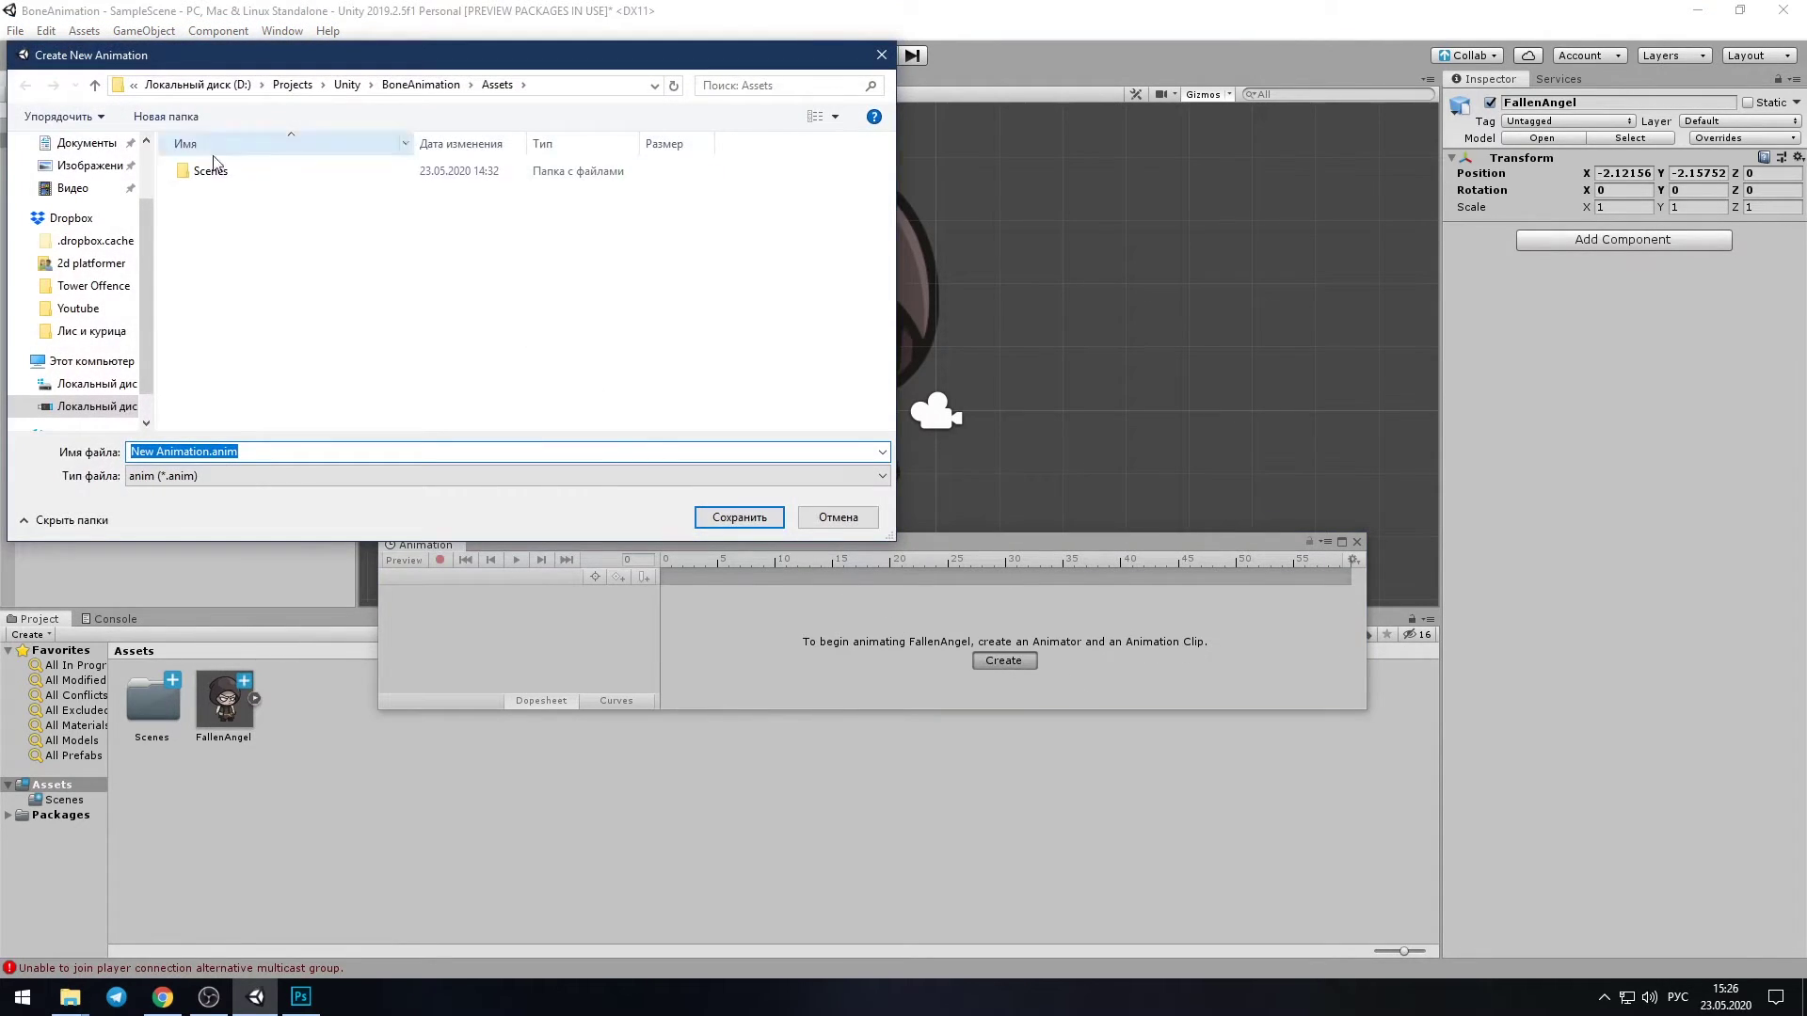
Make an Animations folder in Assets and save the clip there as Idle
right_click(305, 328)
mouse_move(464, 587)
click(593, 589)
text(Ф)
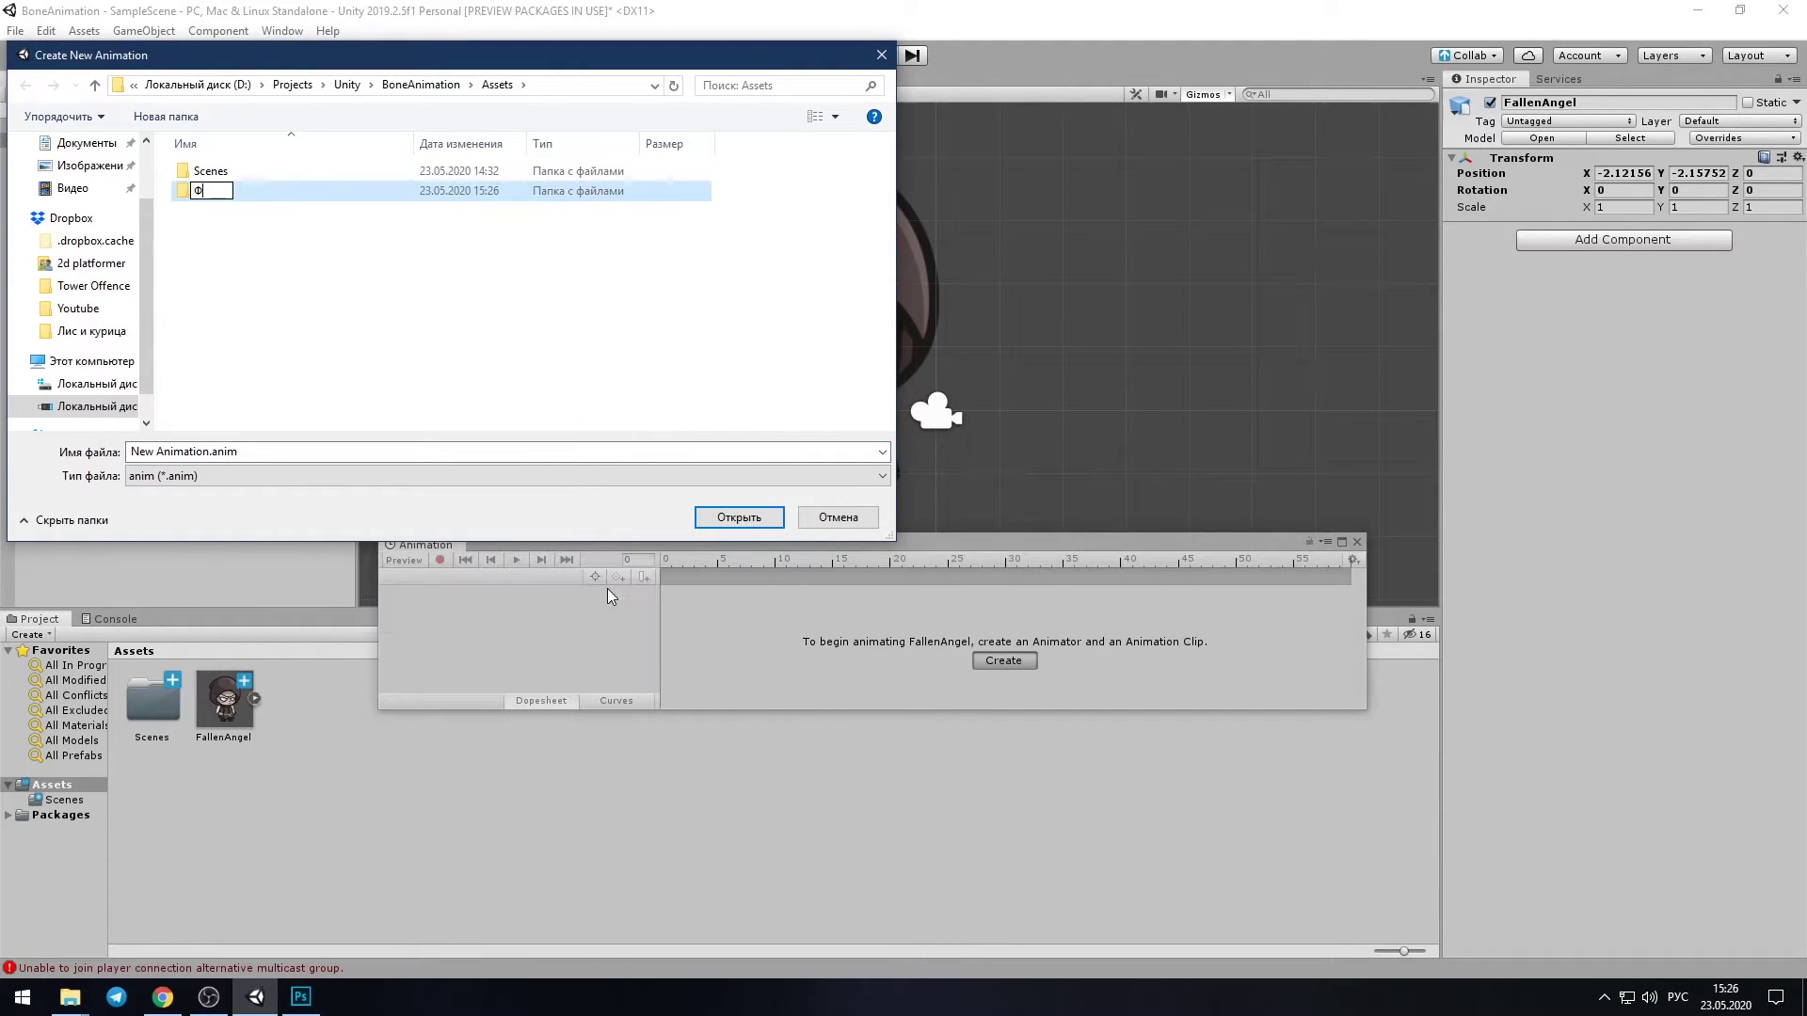
text(ns)
key(Return)
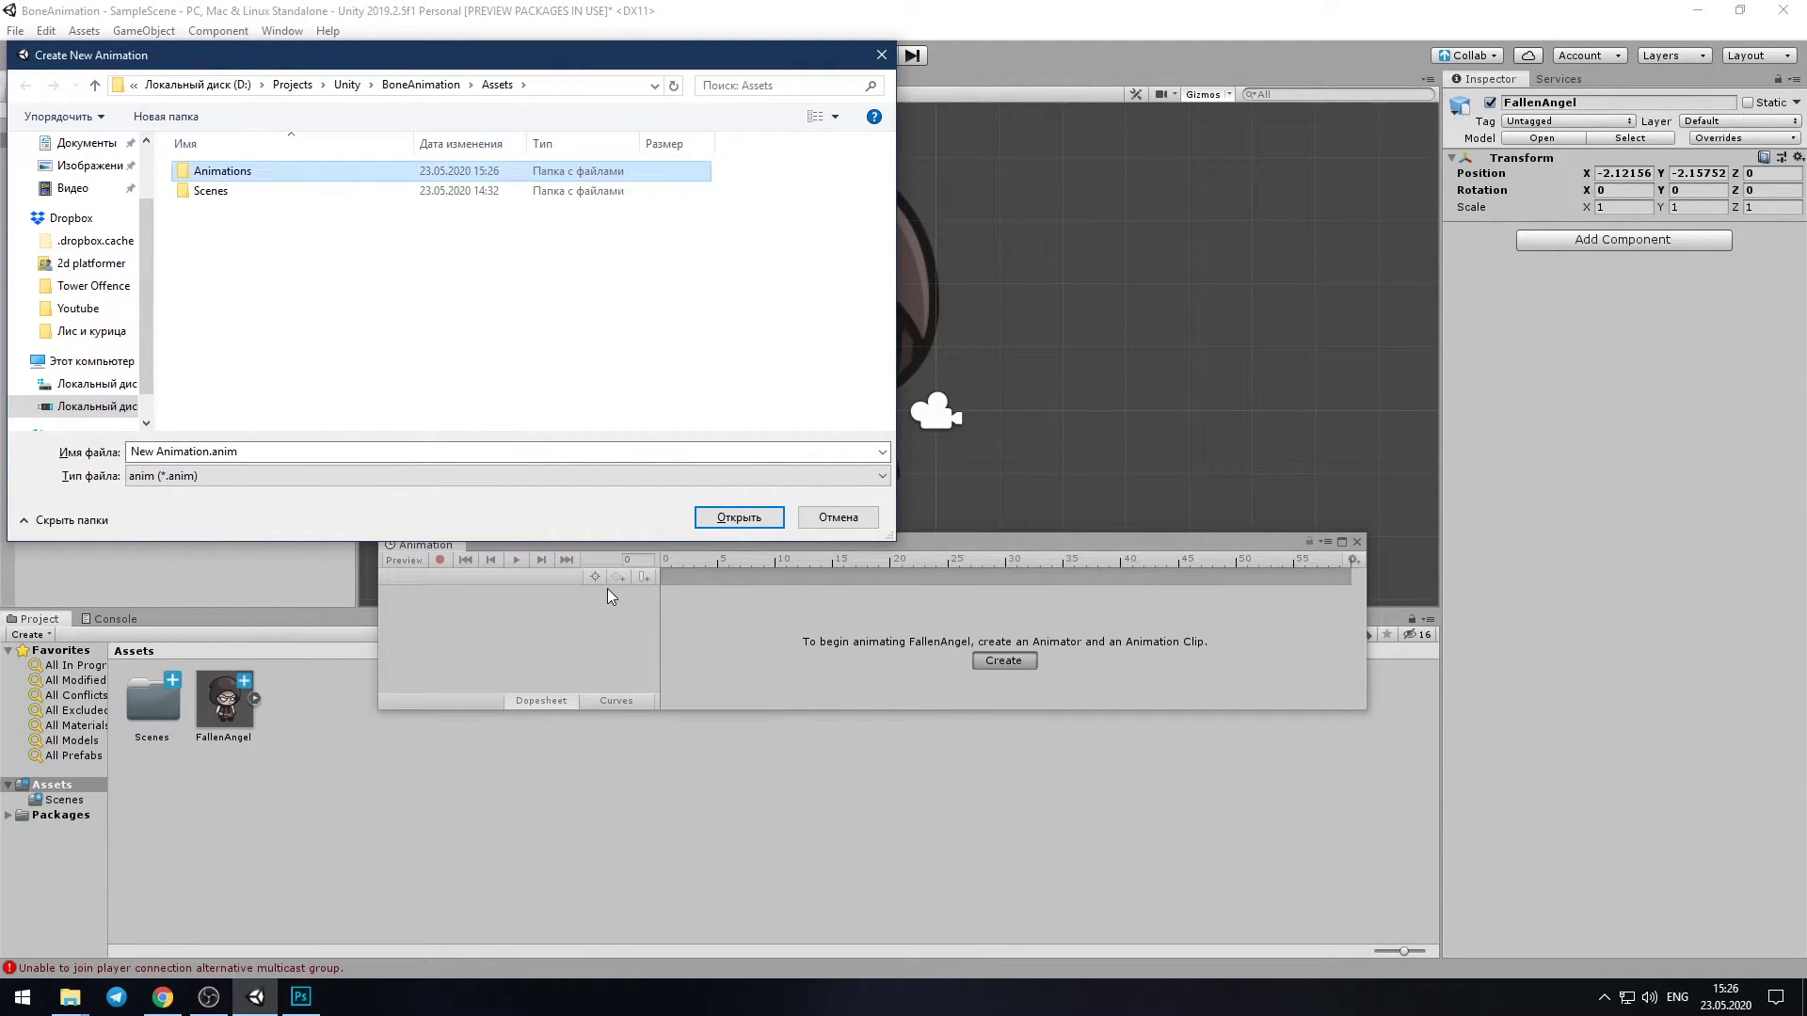
key(Return)
right_click(343, 374)
key(Escape)
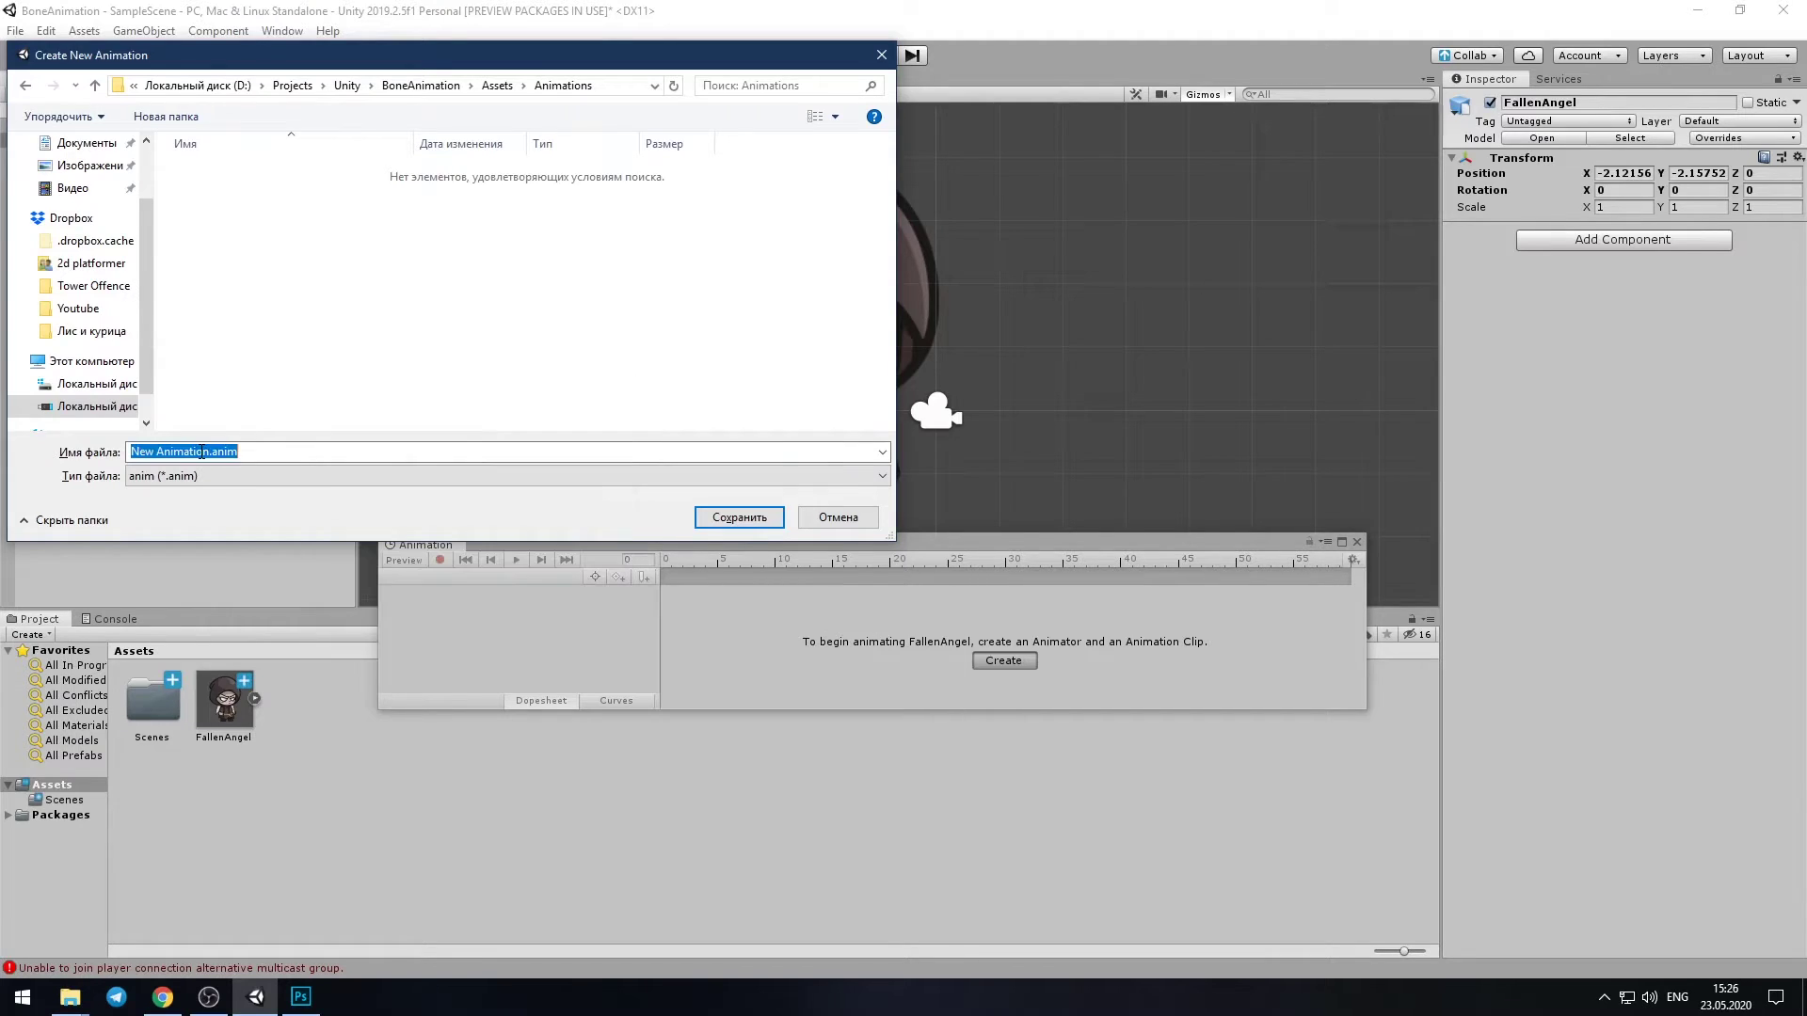
click(209, 453)
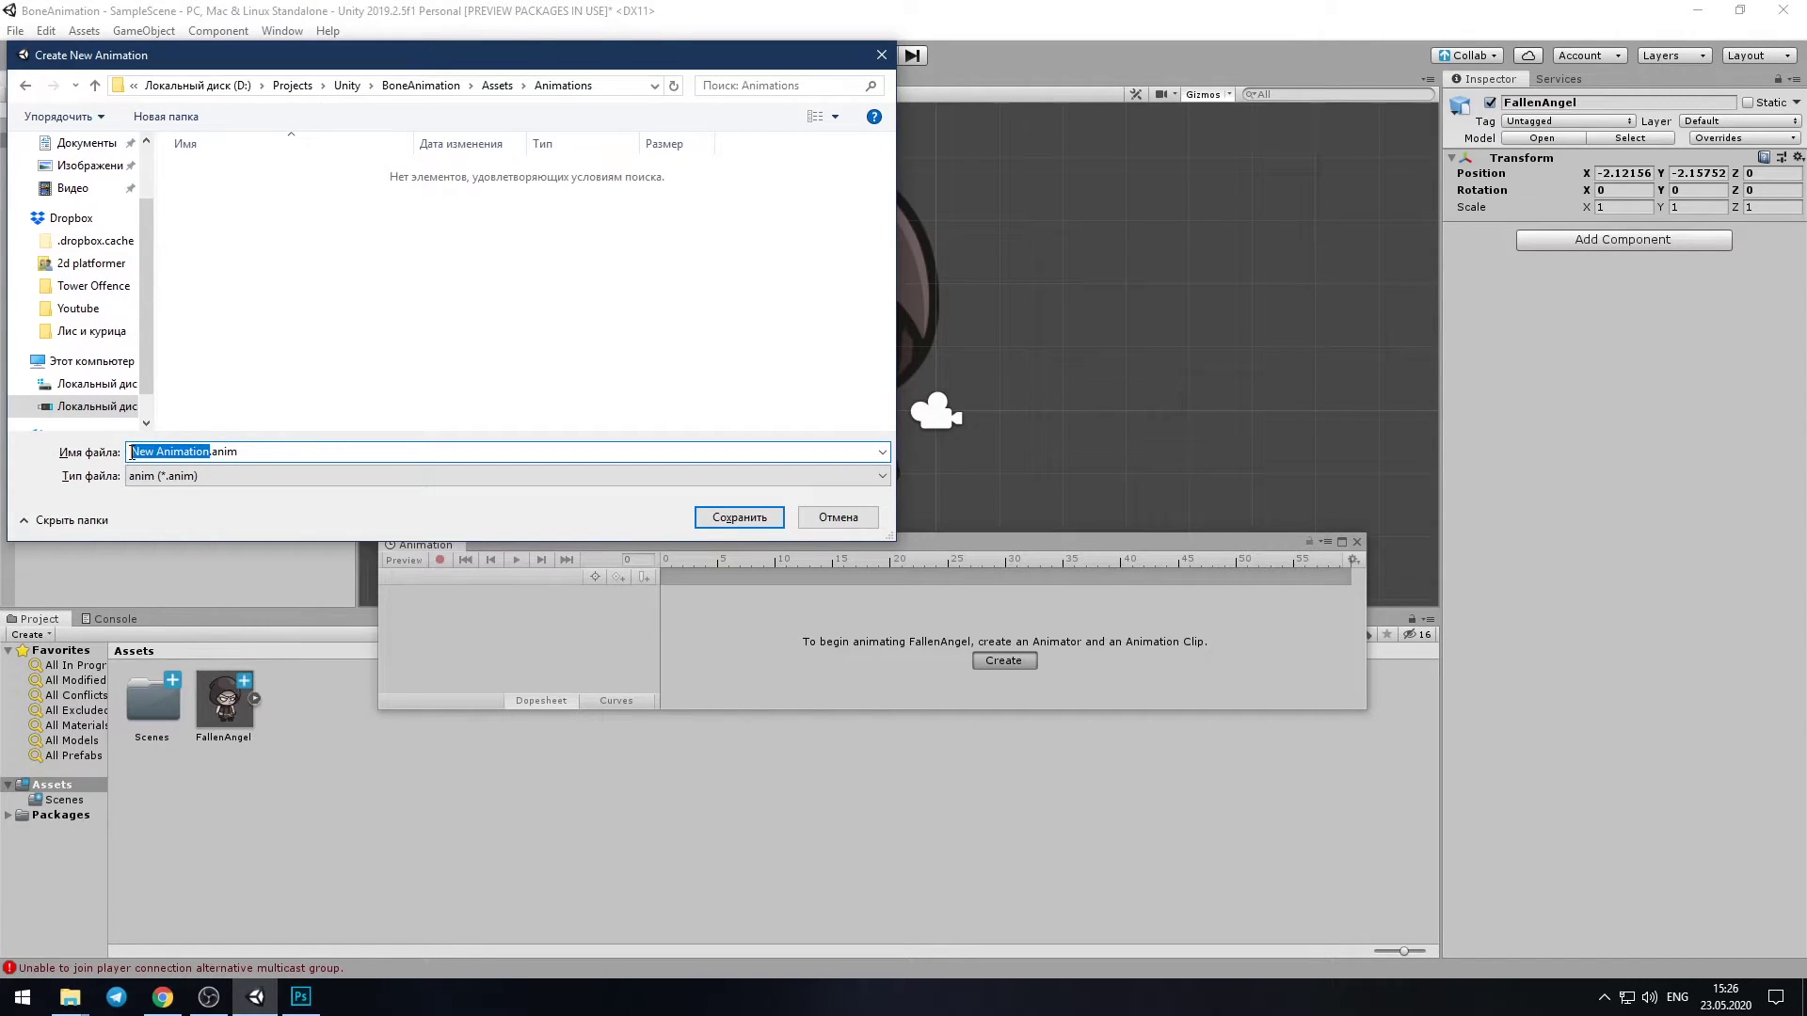
text(Idle)
key(Return)
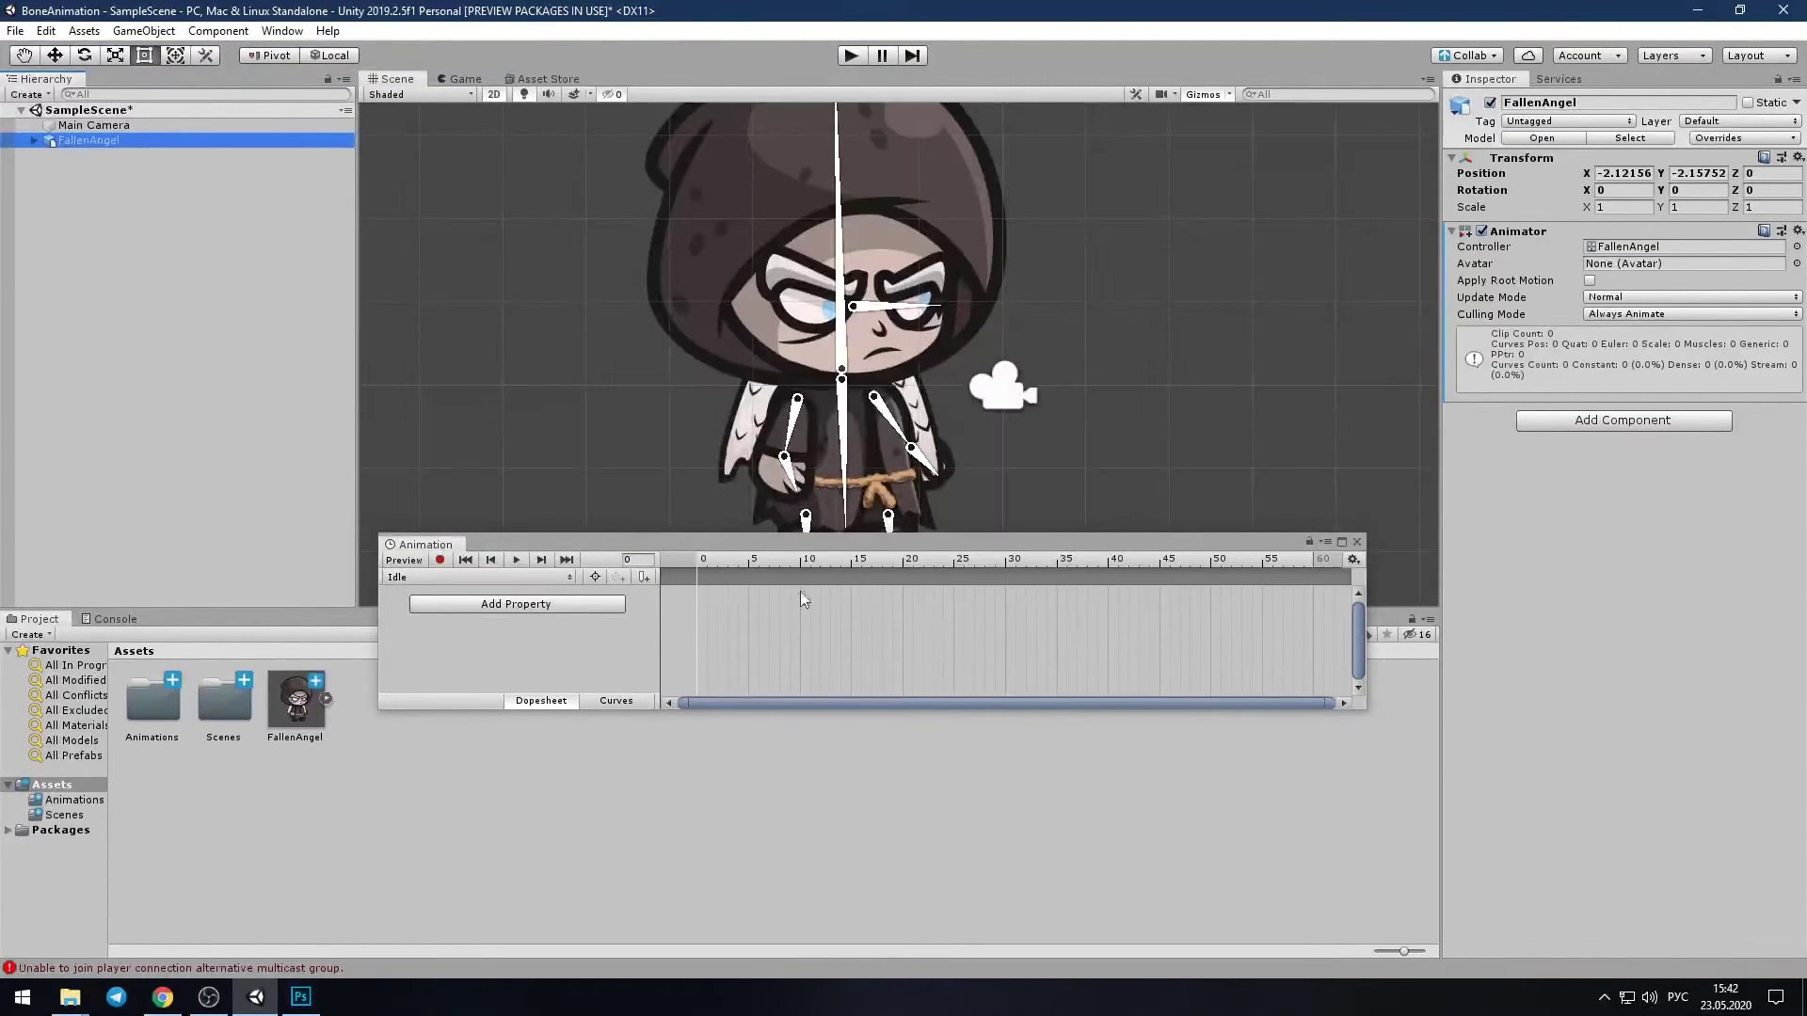
Record a bone_8 rotation key at frame 60 and paste the starting pose at frame 120
click(438, 561)
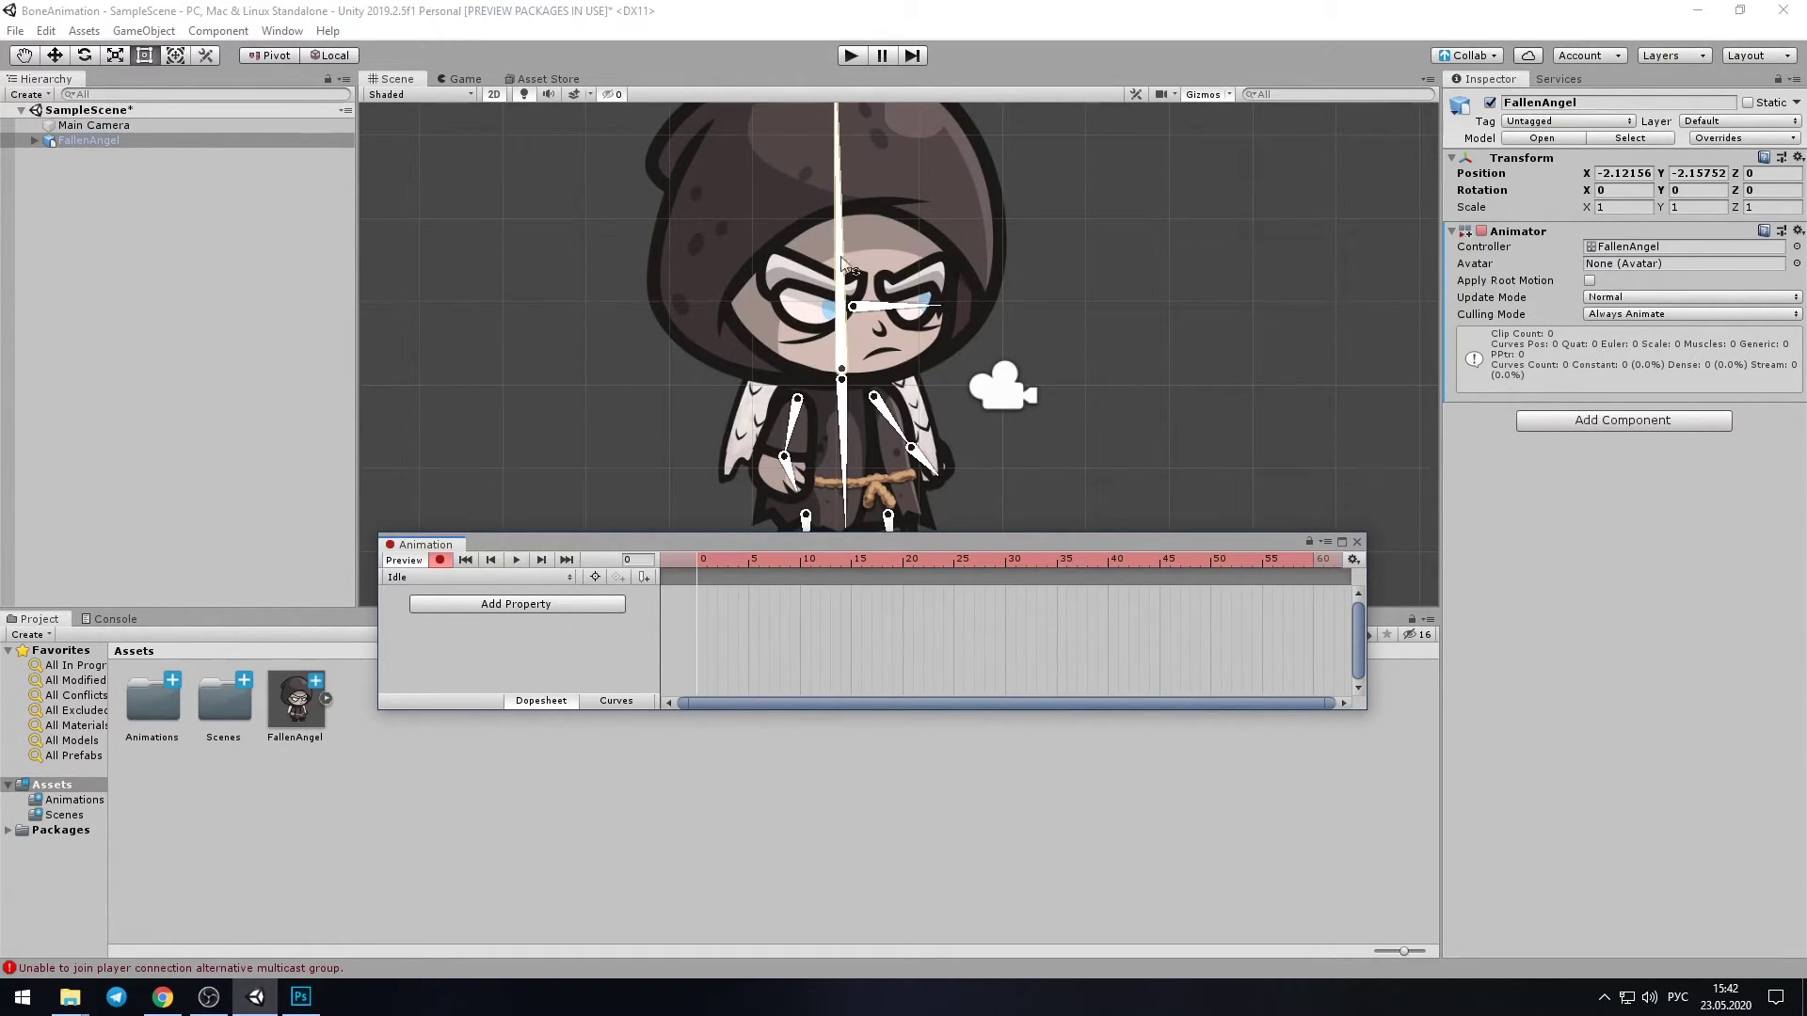
click(1314, 565)
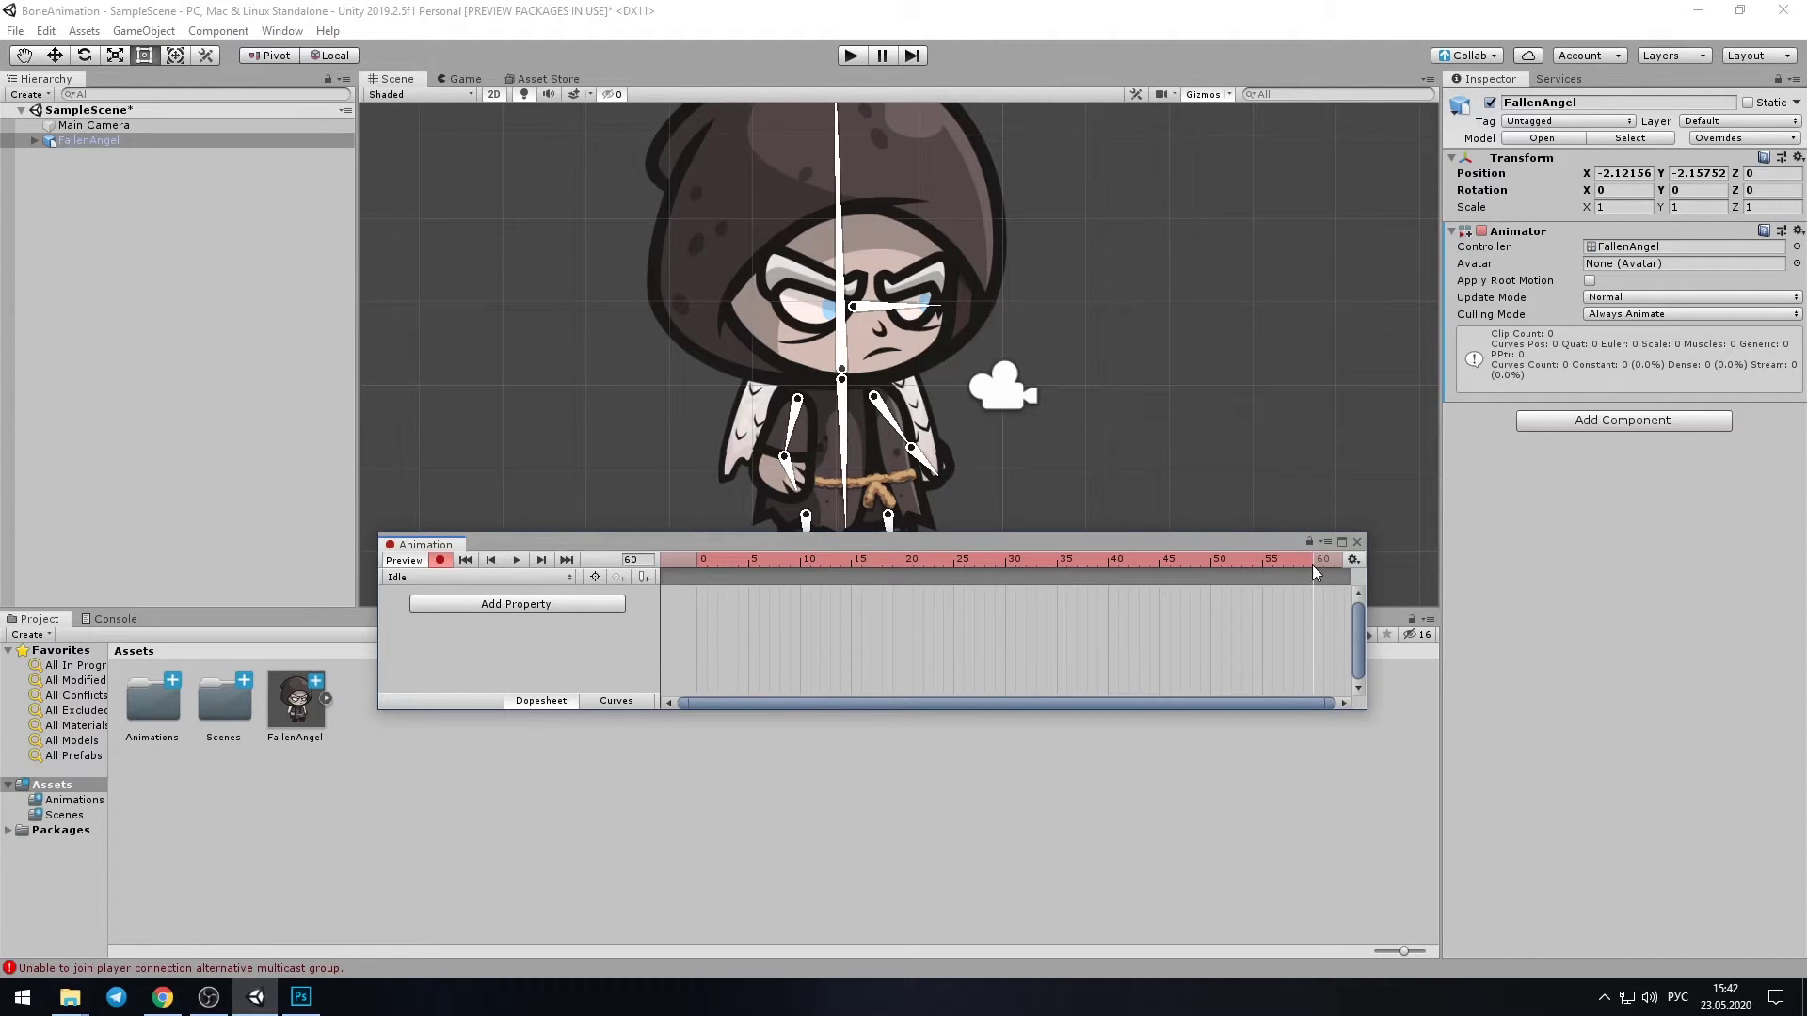
drag(838, 224, 845, 224)
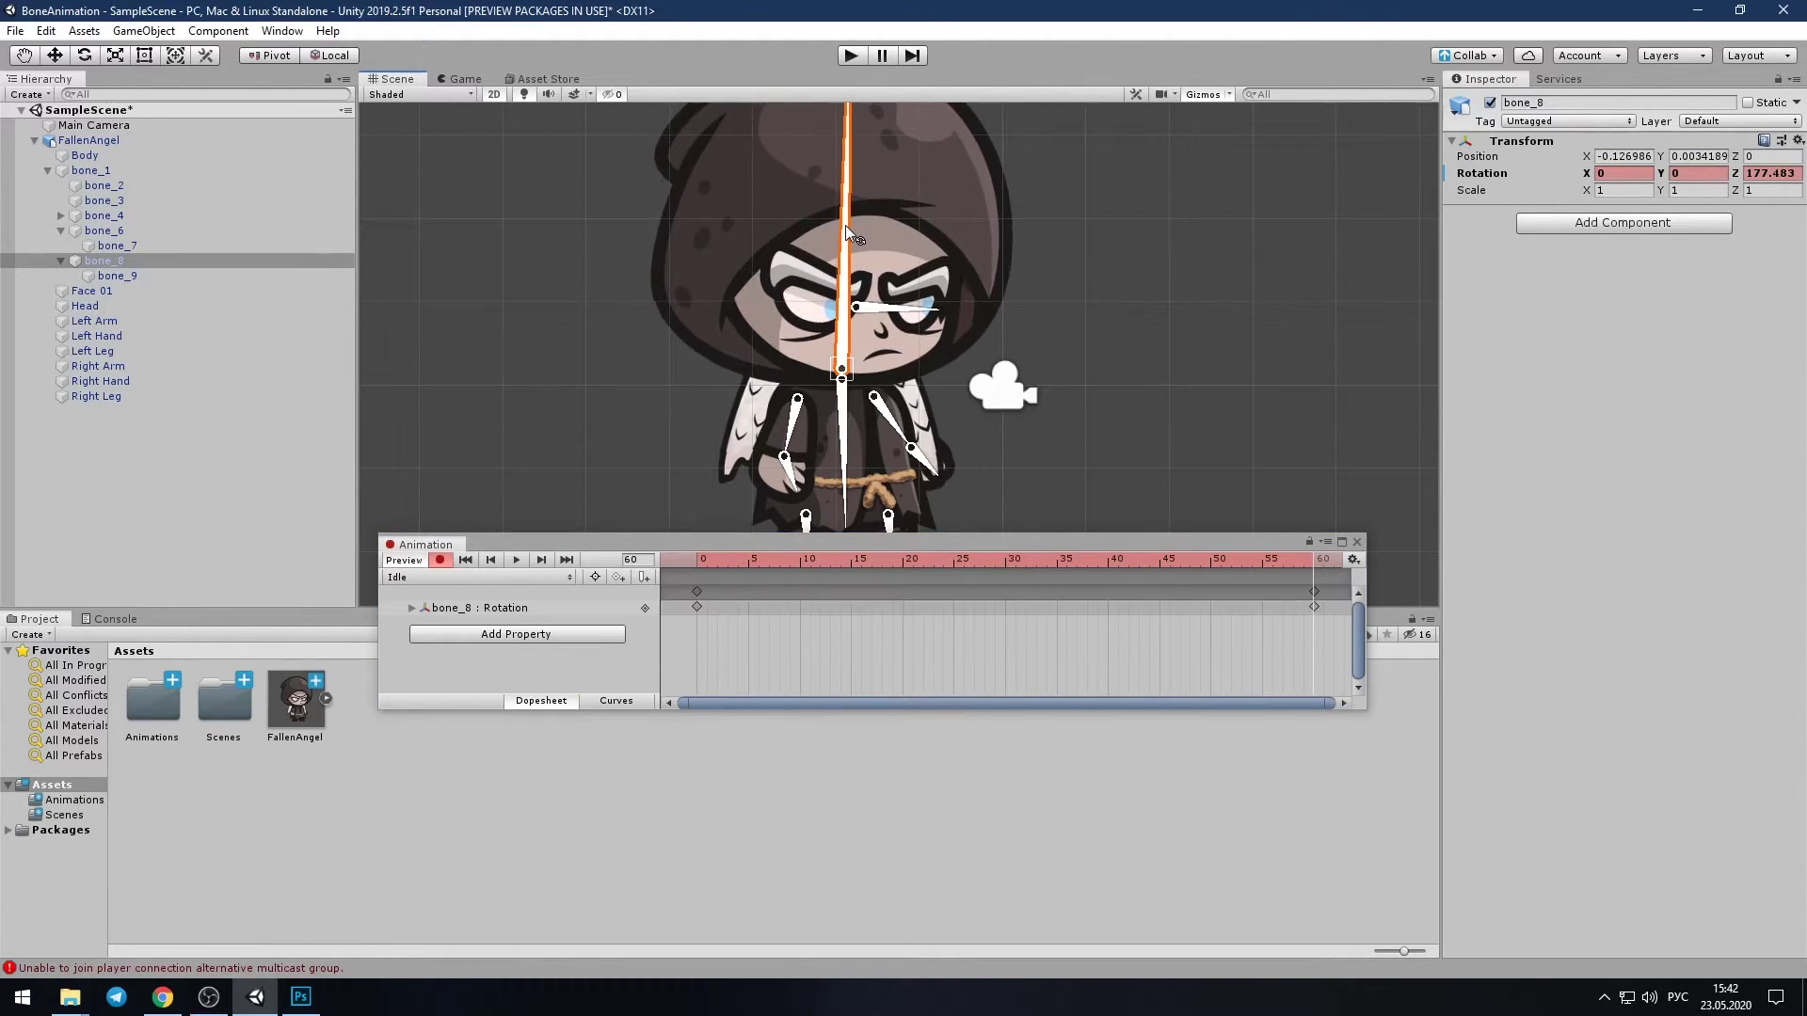
scroll(1166, 648, down, 3)
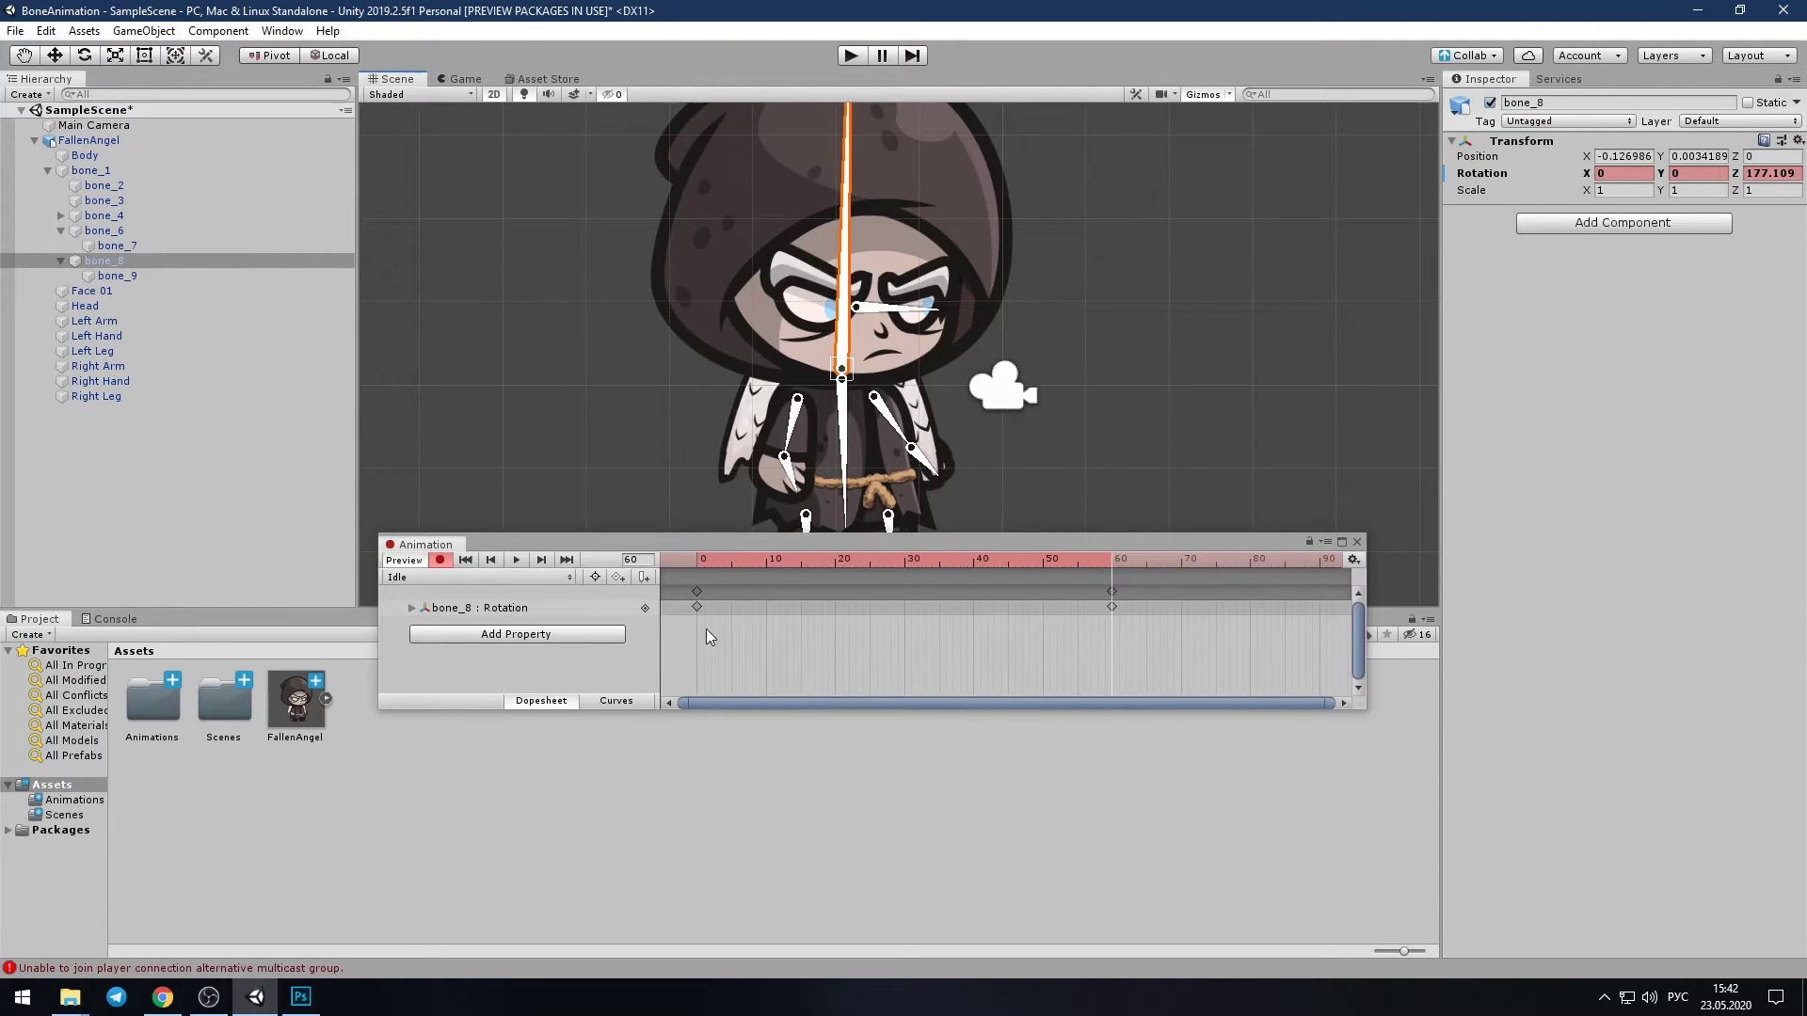
key(ctrl+a)
scroll(1143, 650, down, 4)
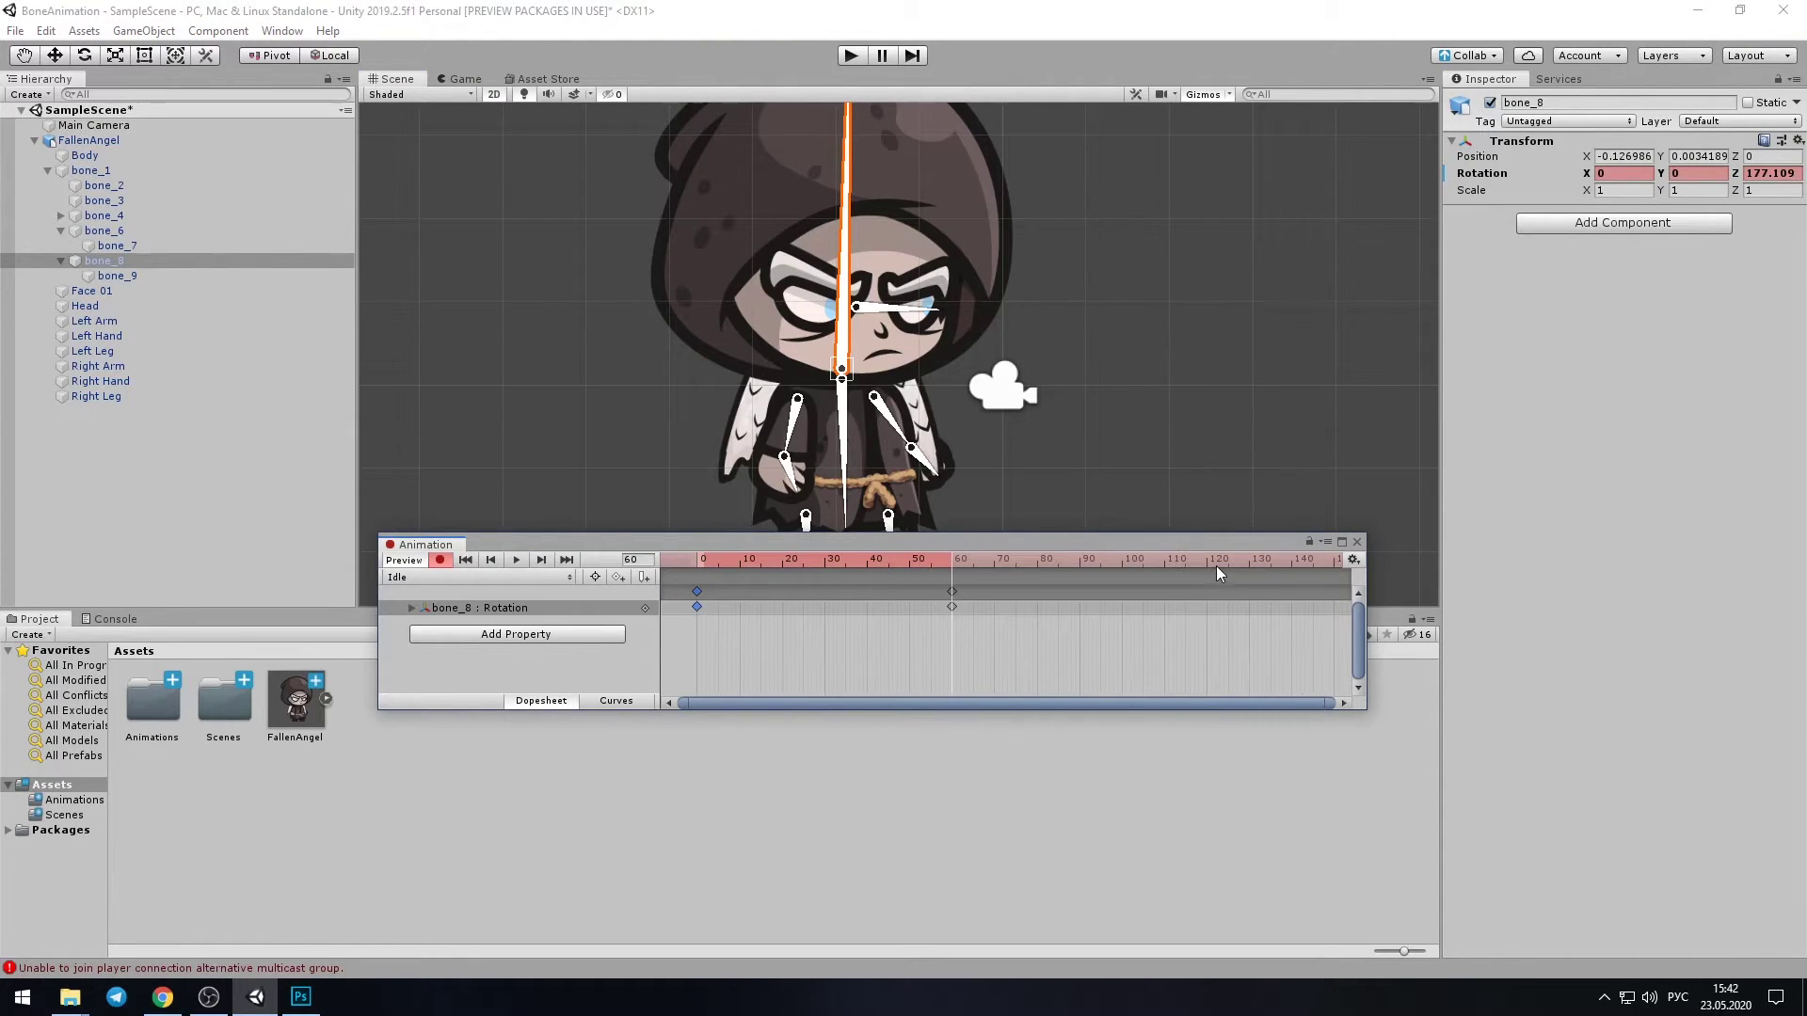
drag(1214, 562, 1205, 561)
key(ctrl+v)
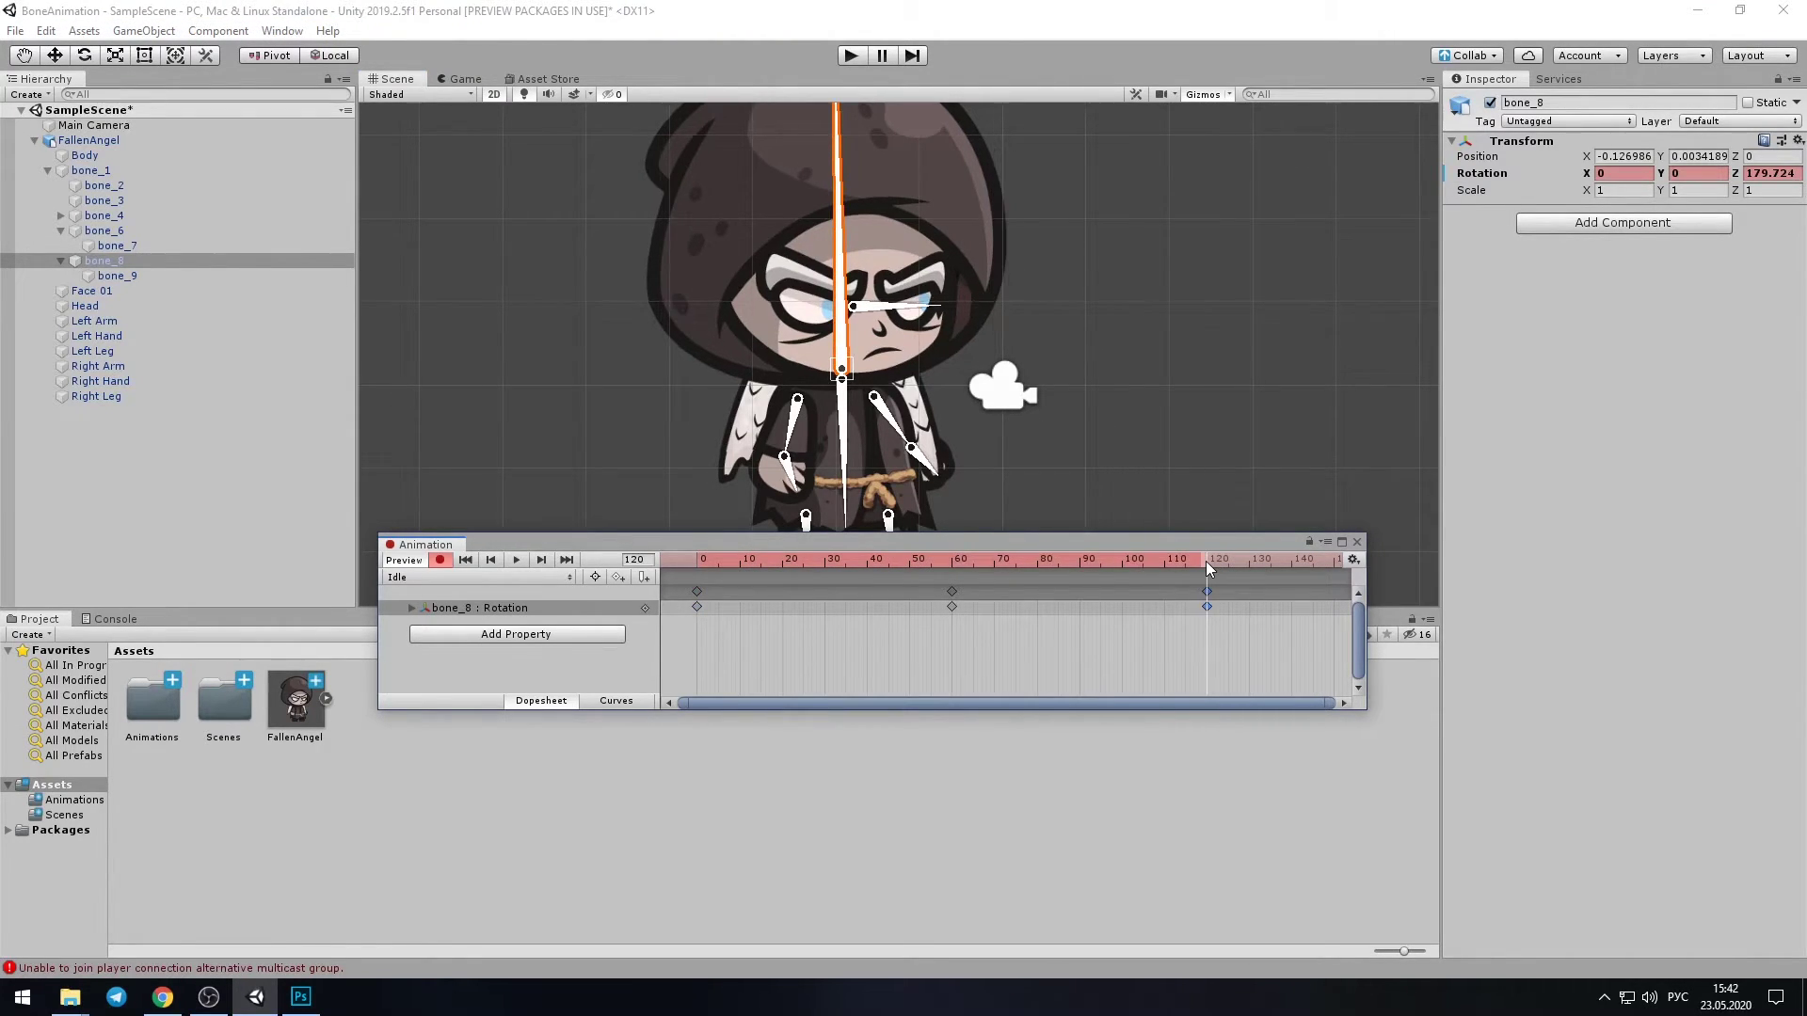
Key a bone_8 position change at frame 60 with matching keys at frame 120
click(951, 574)
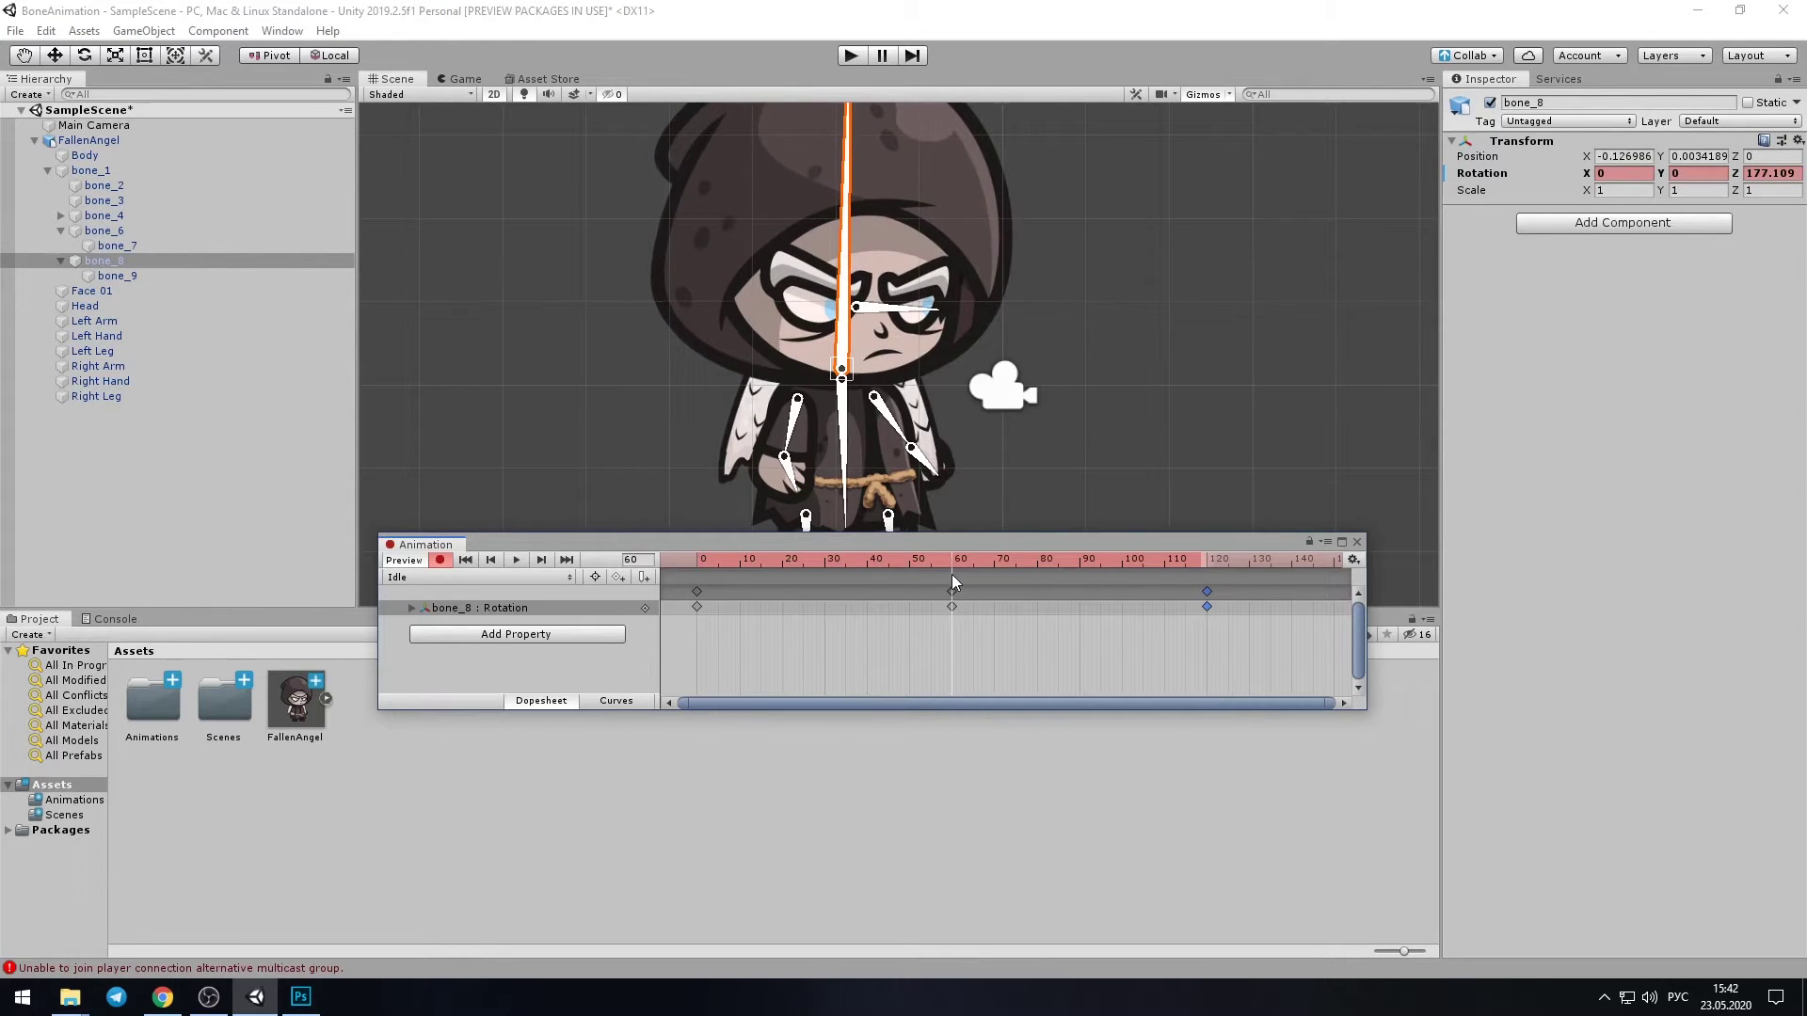
mouse_move(815, 559)
mouse_down()
mouse_move(780, 559)
mouse_move(1006, 562)
mouse_up()
key(ctrl+v)
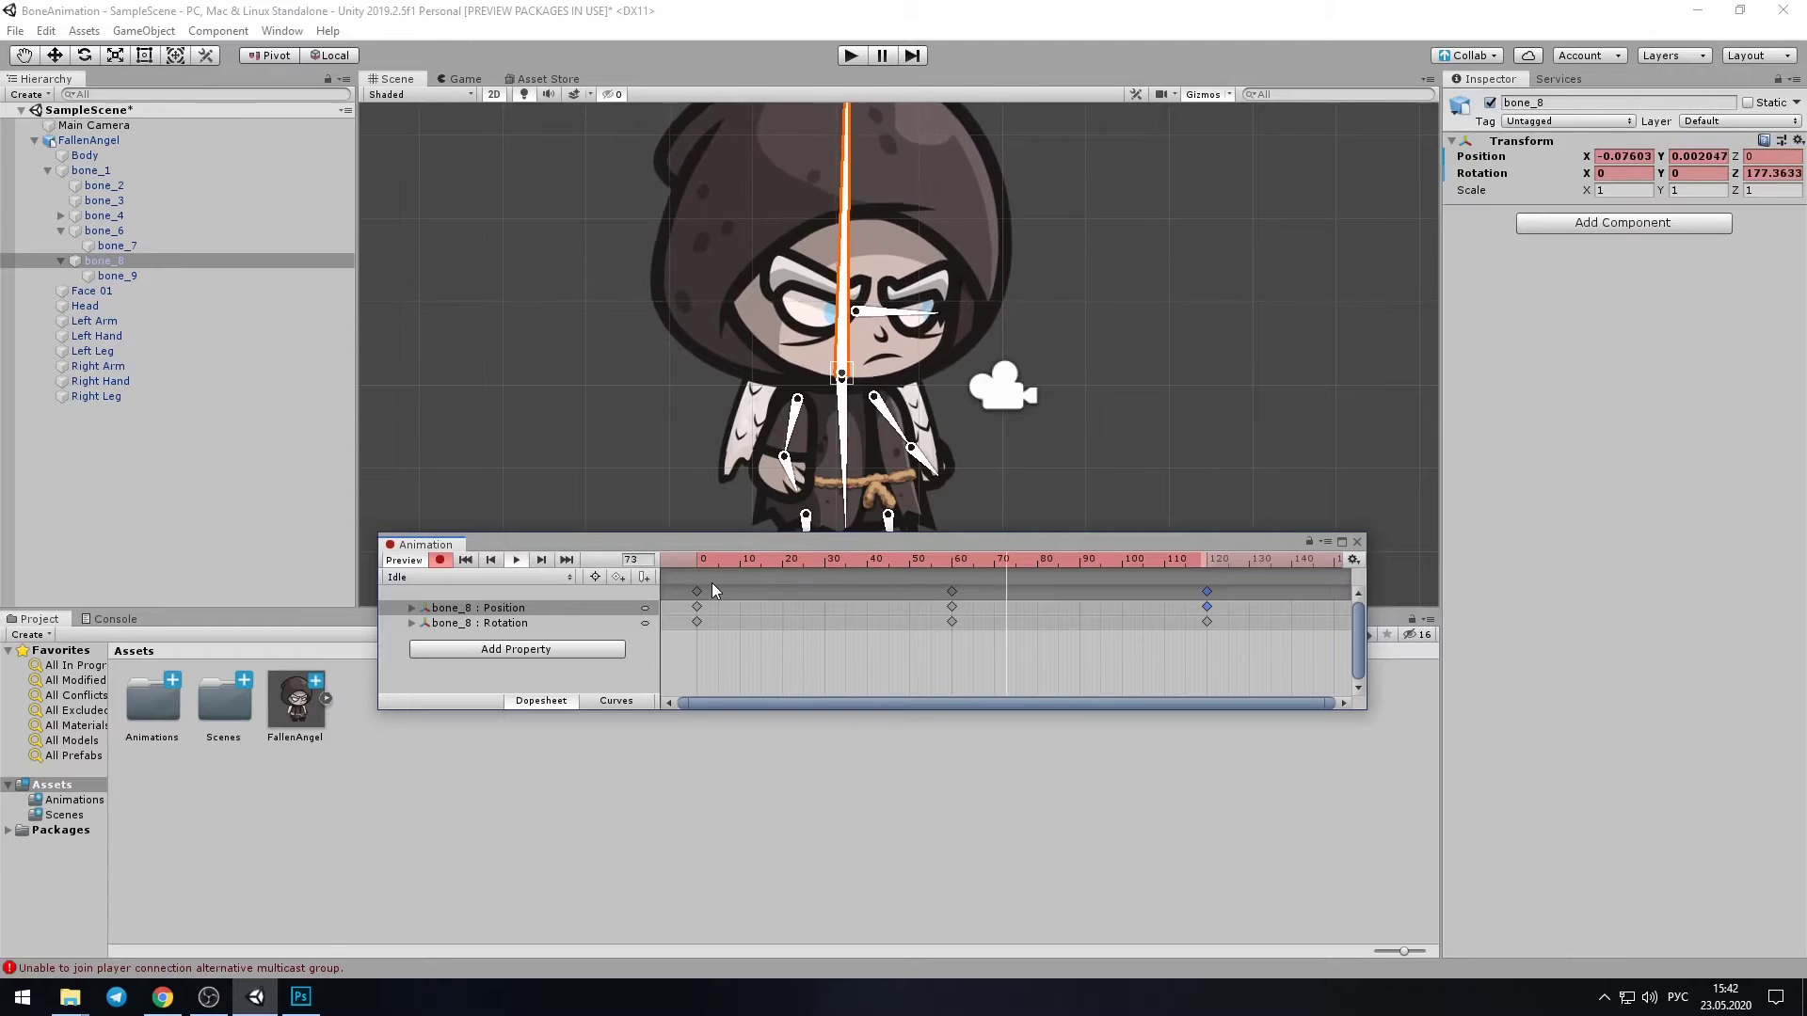
drag(711, 583, 697, 582)
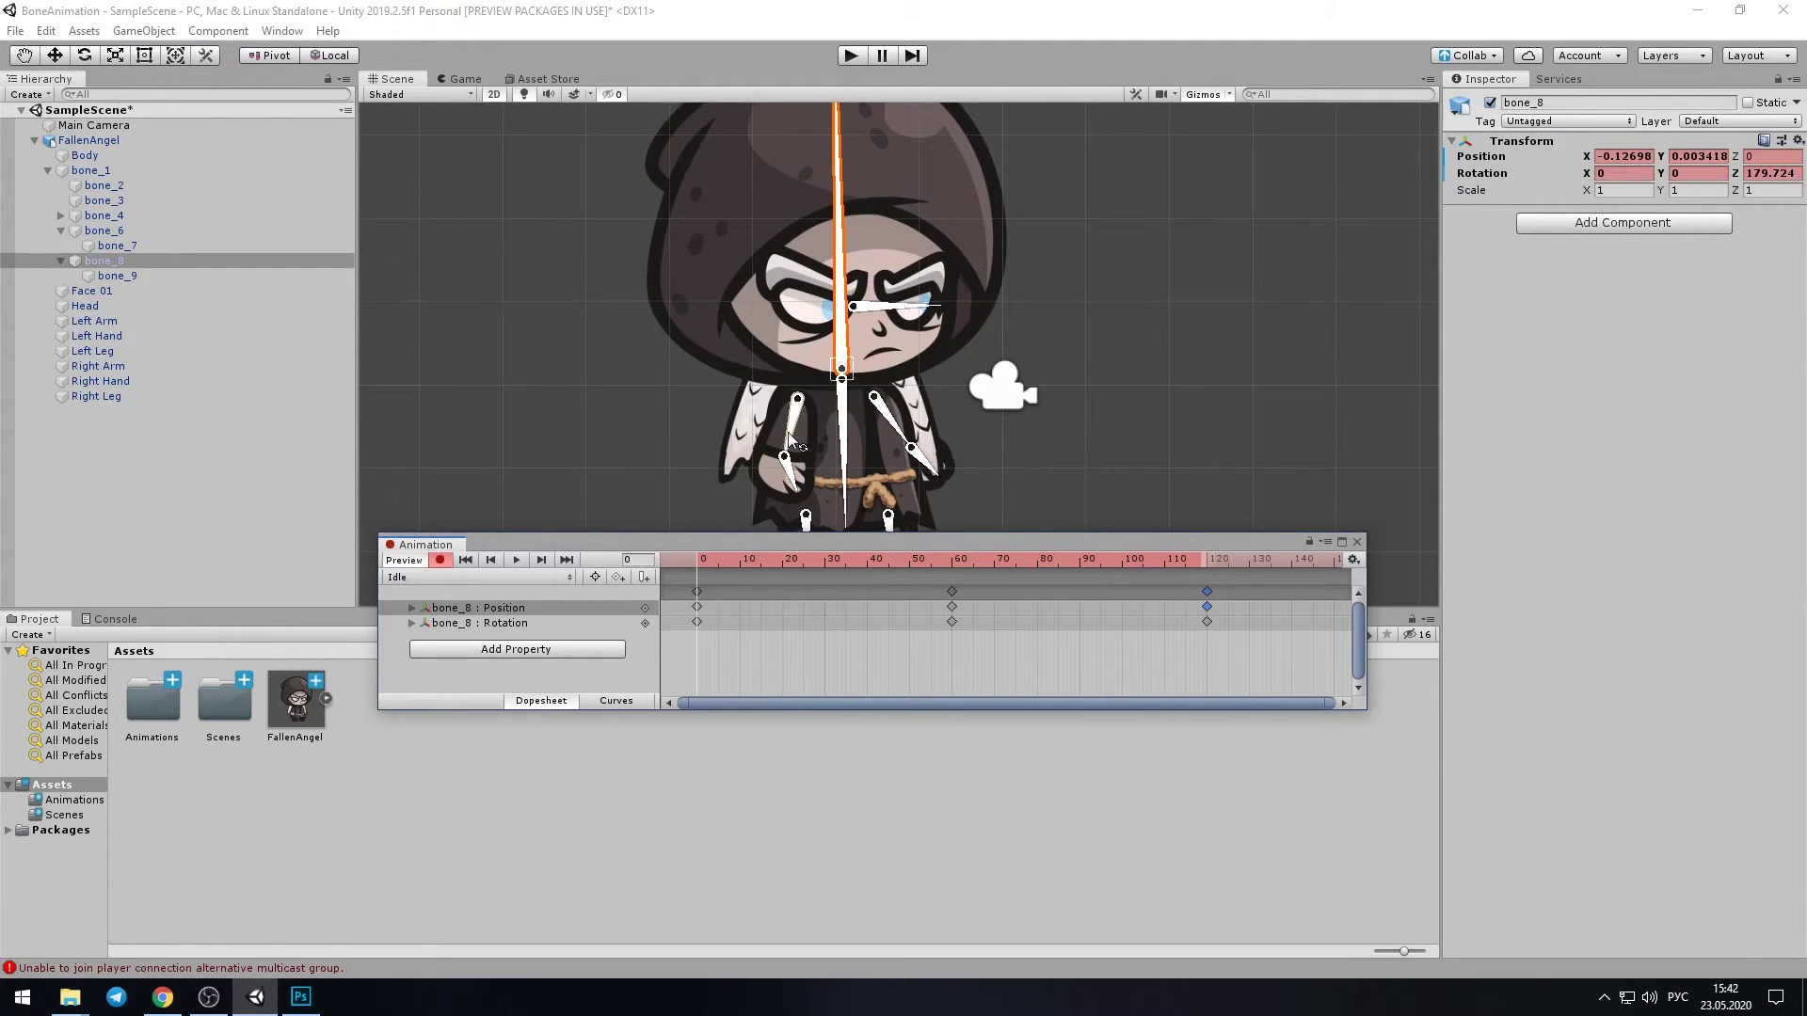
Rotate the left and right arm bones at frame 60 and copy the frame-0 pose to frame 120
click(953, 562)
drag(790, 470, 800, 485)
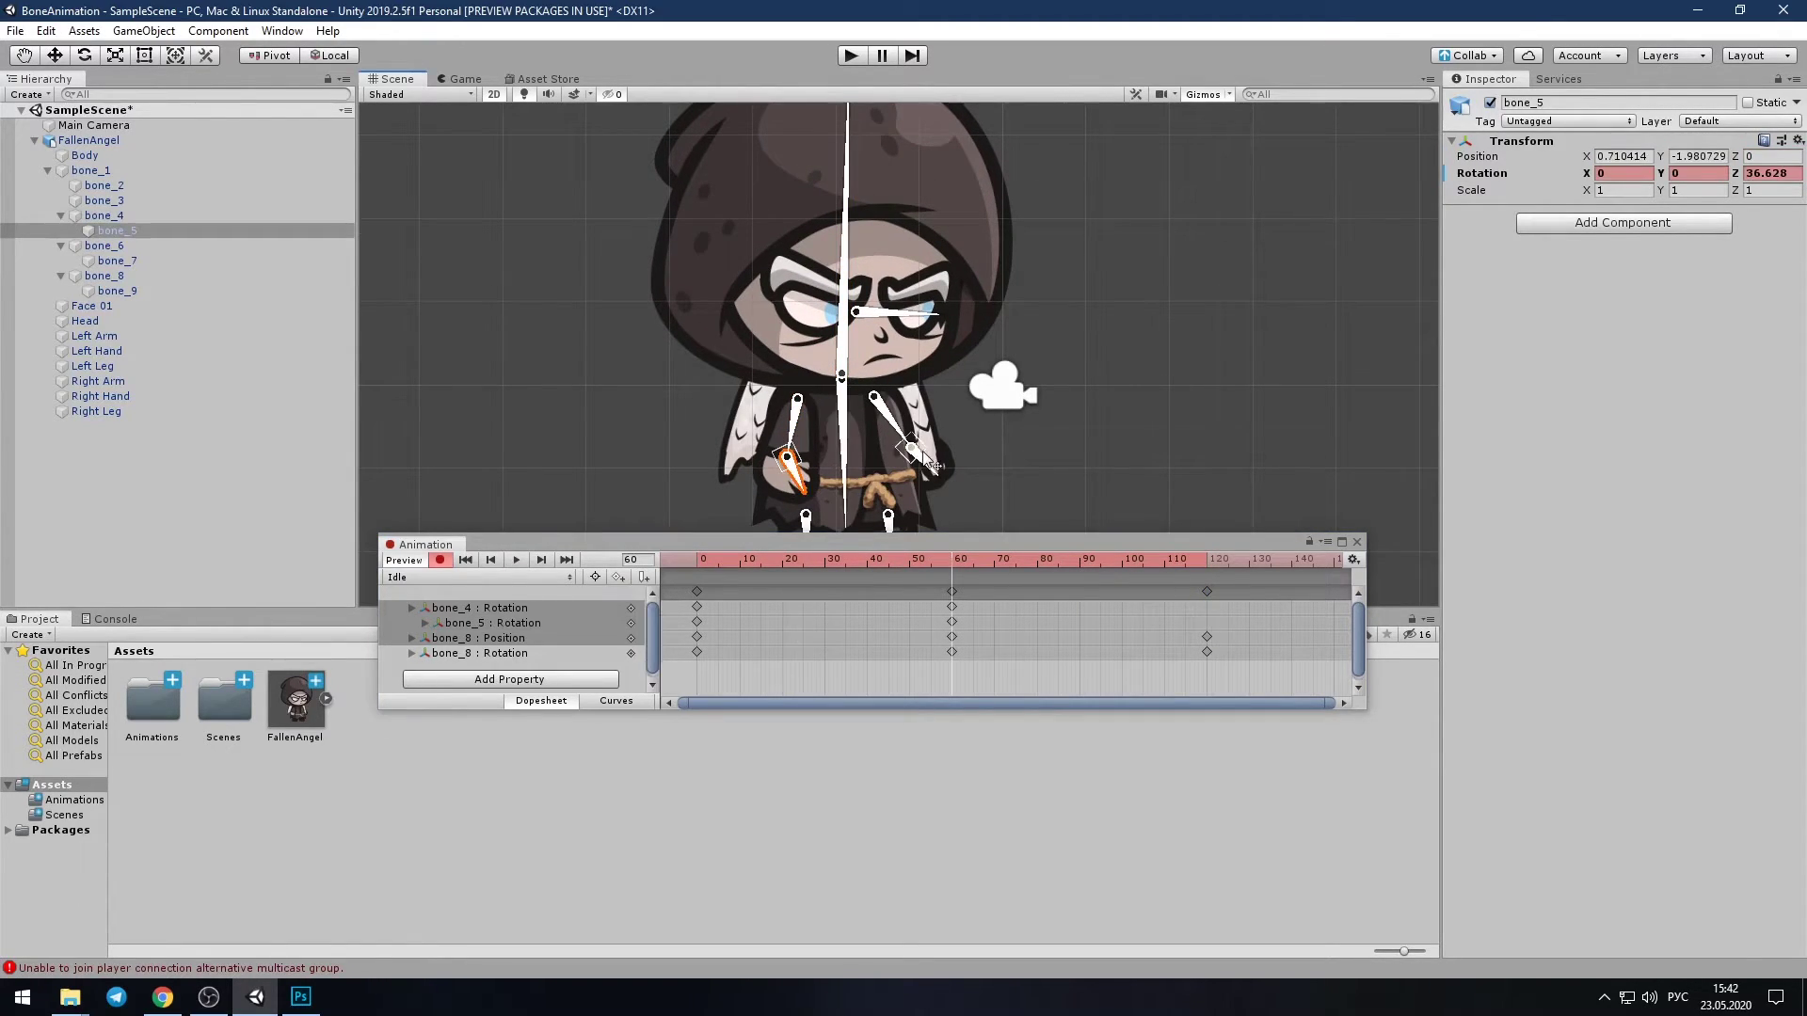
drag(910, 447, 924, 482)
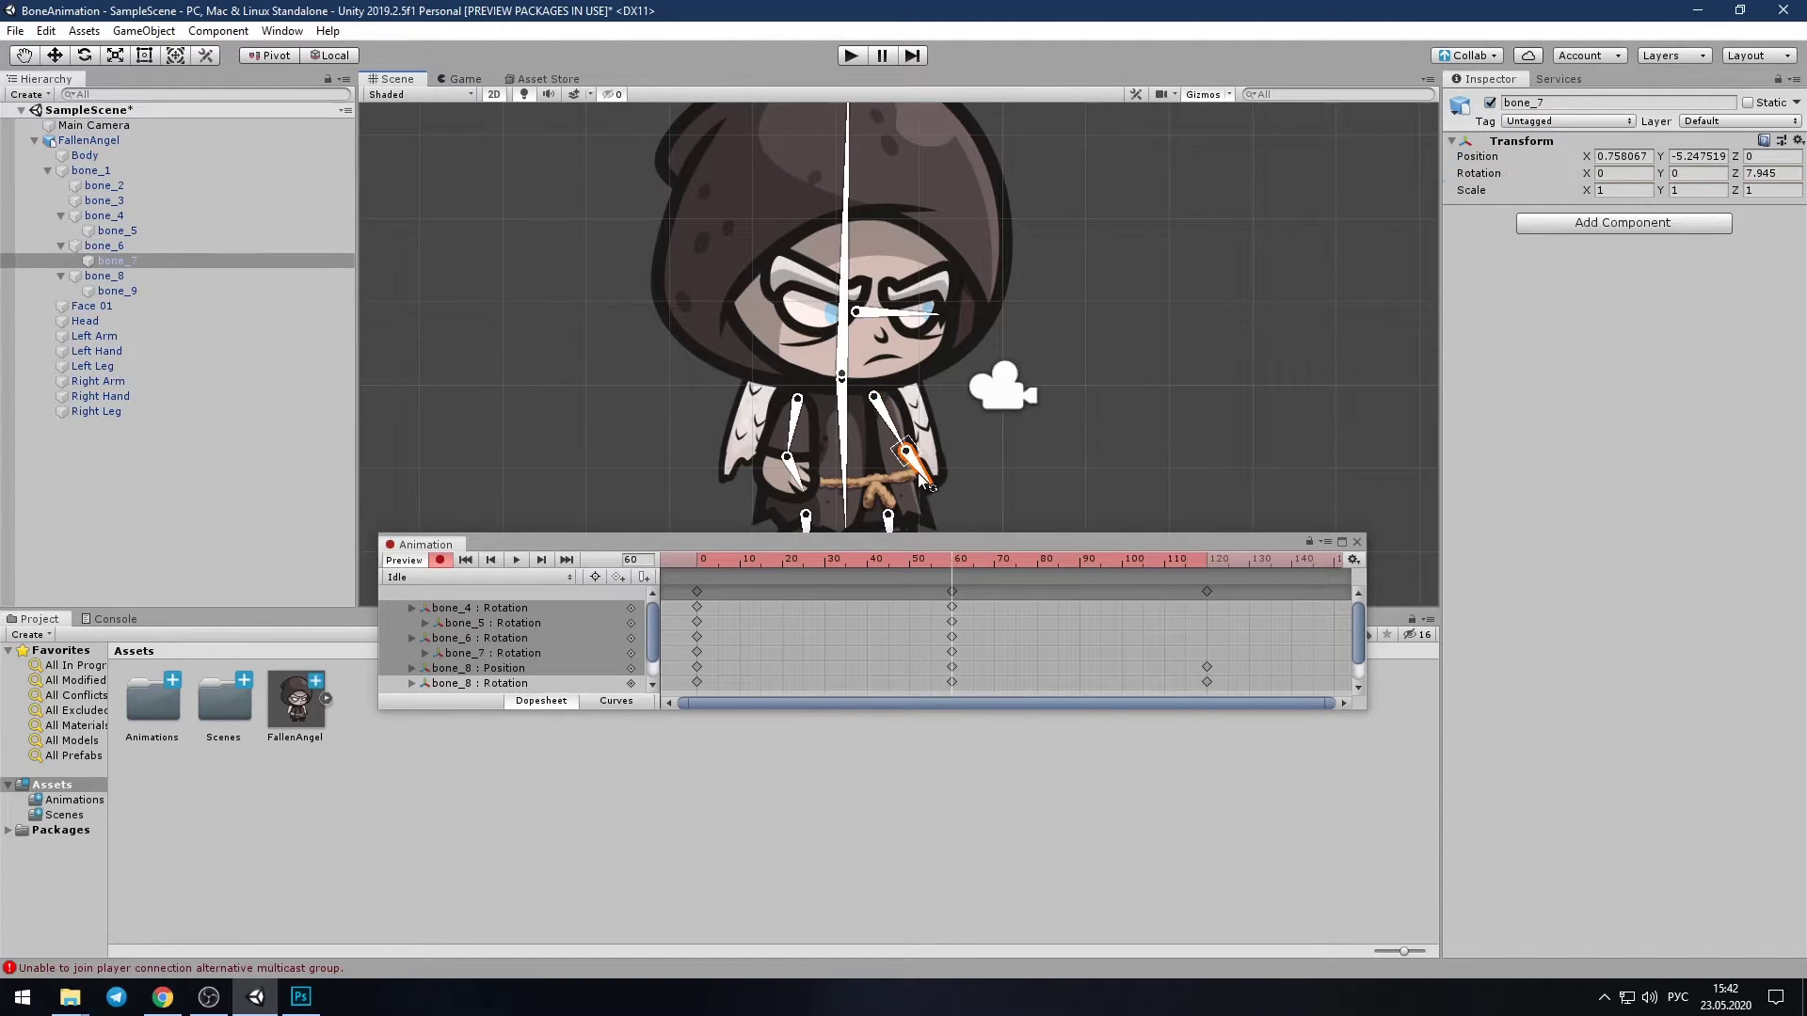
click(697, 591)
key(ctrl+c)
click(1208, 560)
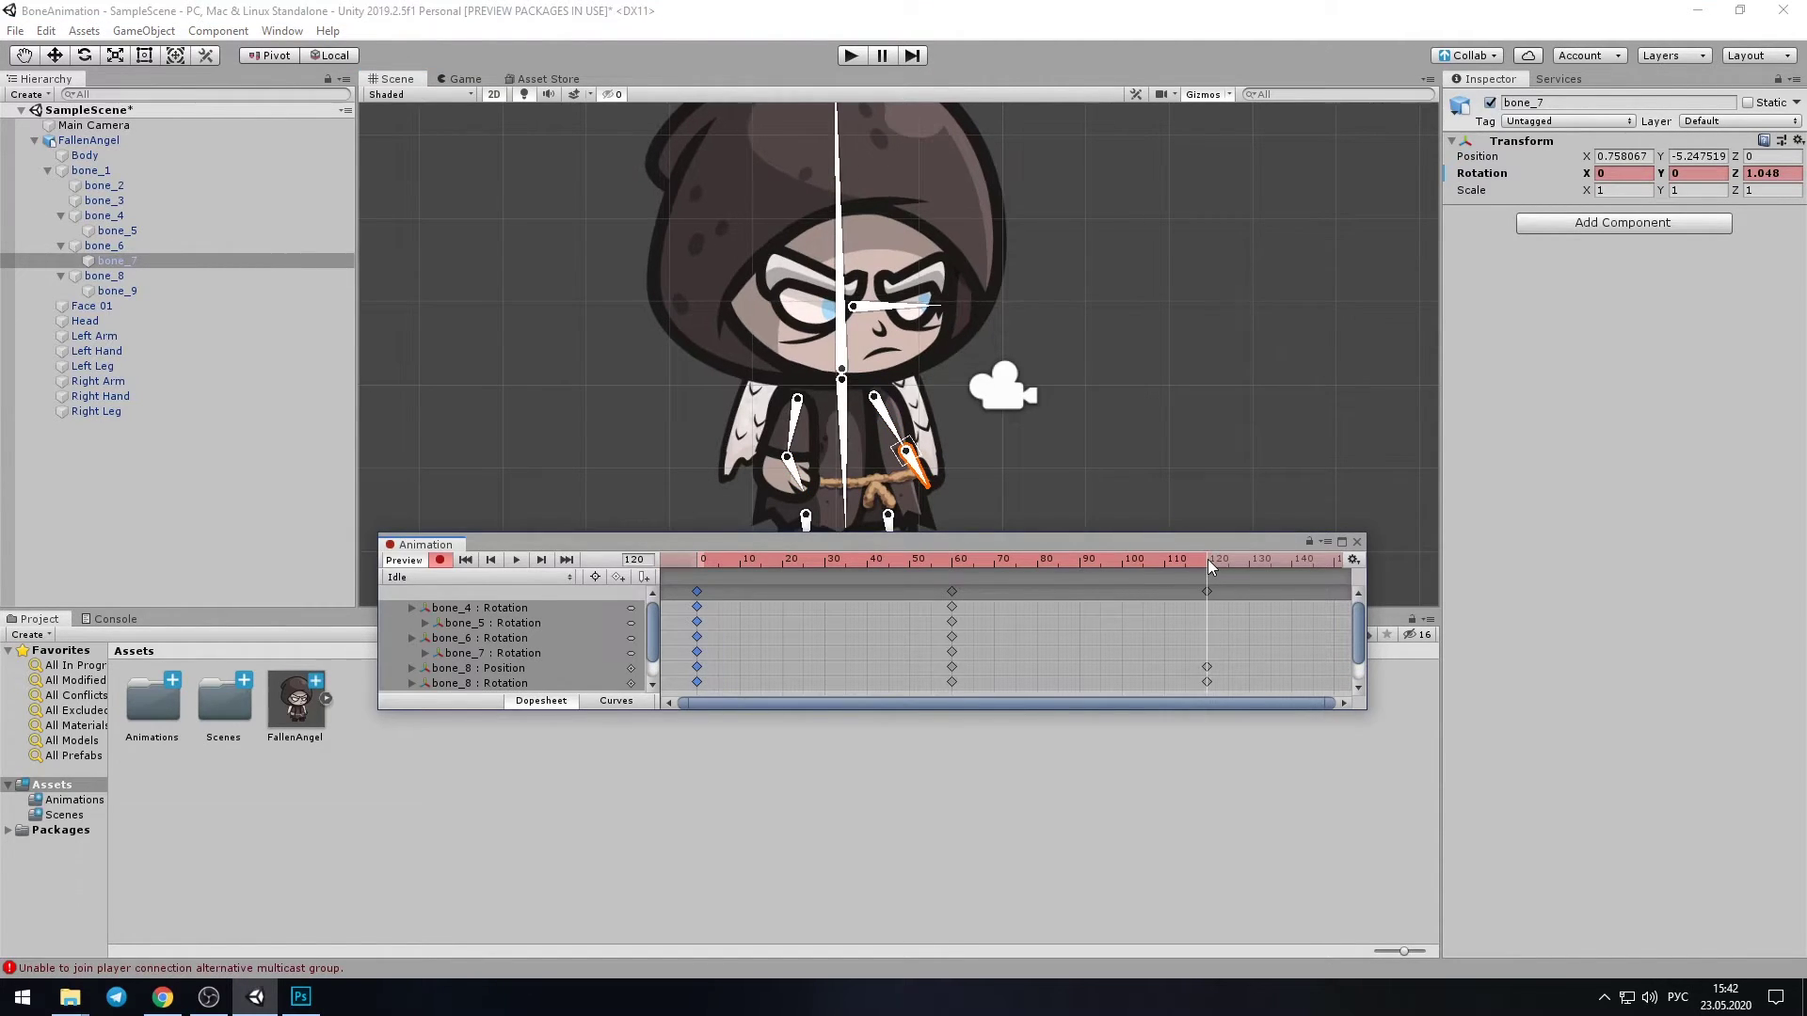
key(ctrl+v)
Scrub through the Idle clip to preview the motion, then clear the bone selection
click(1165, 560)
click(954, 487)
click(952, 560)
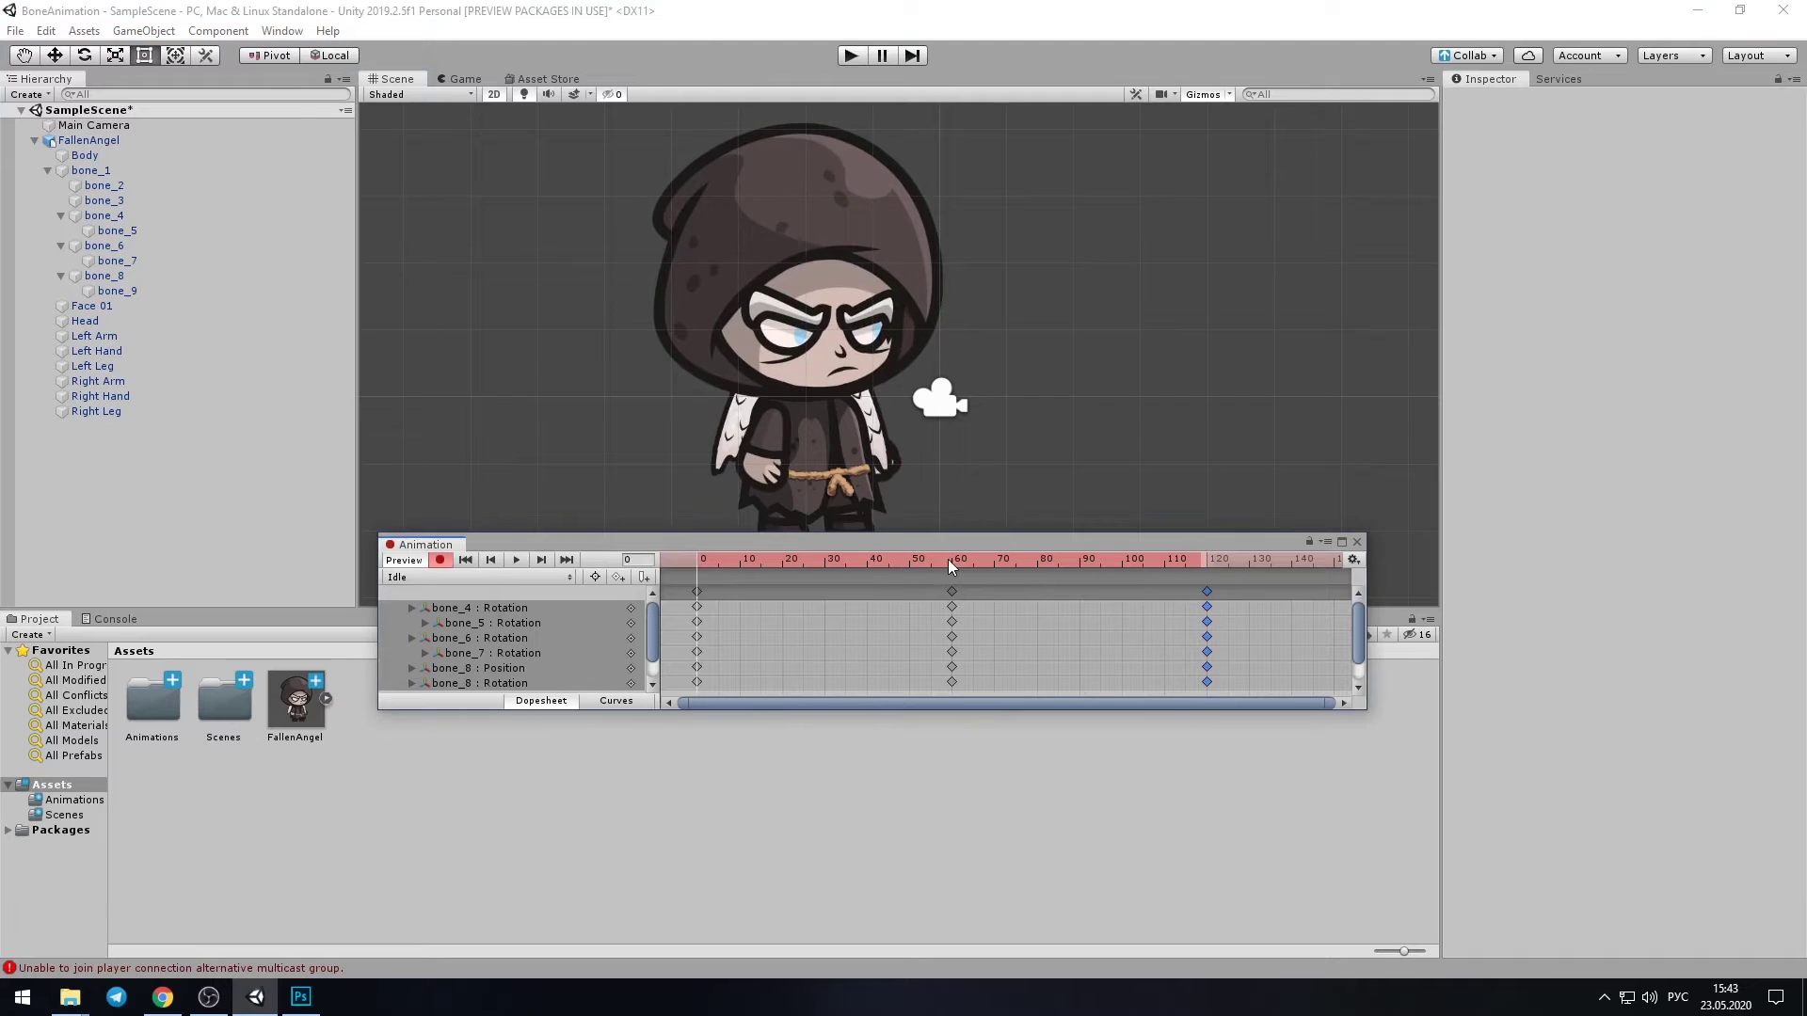
click(812, 404)
scroll(839, 515, down, 2)
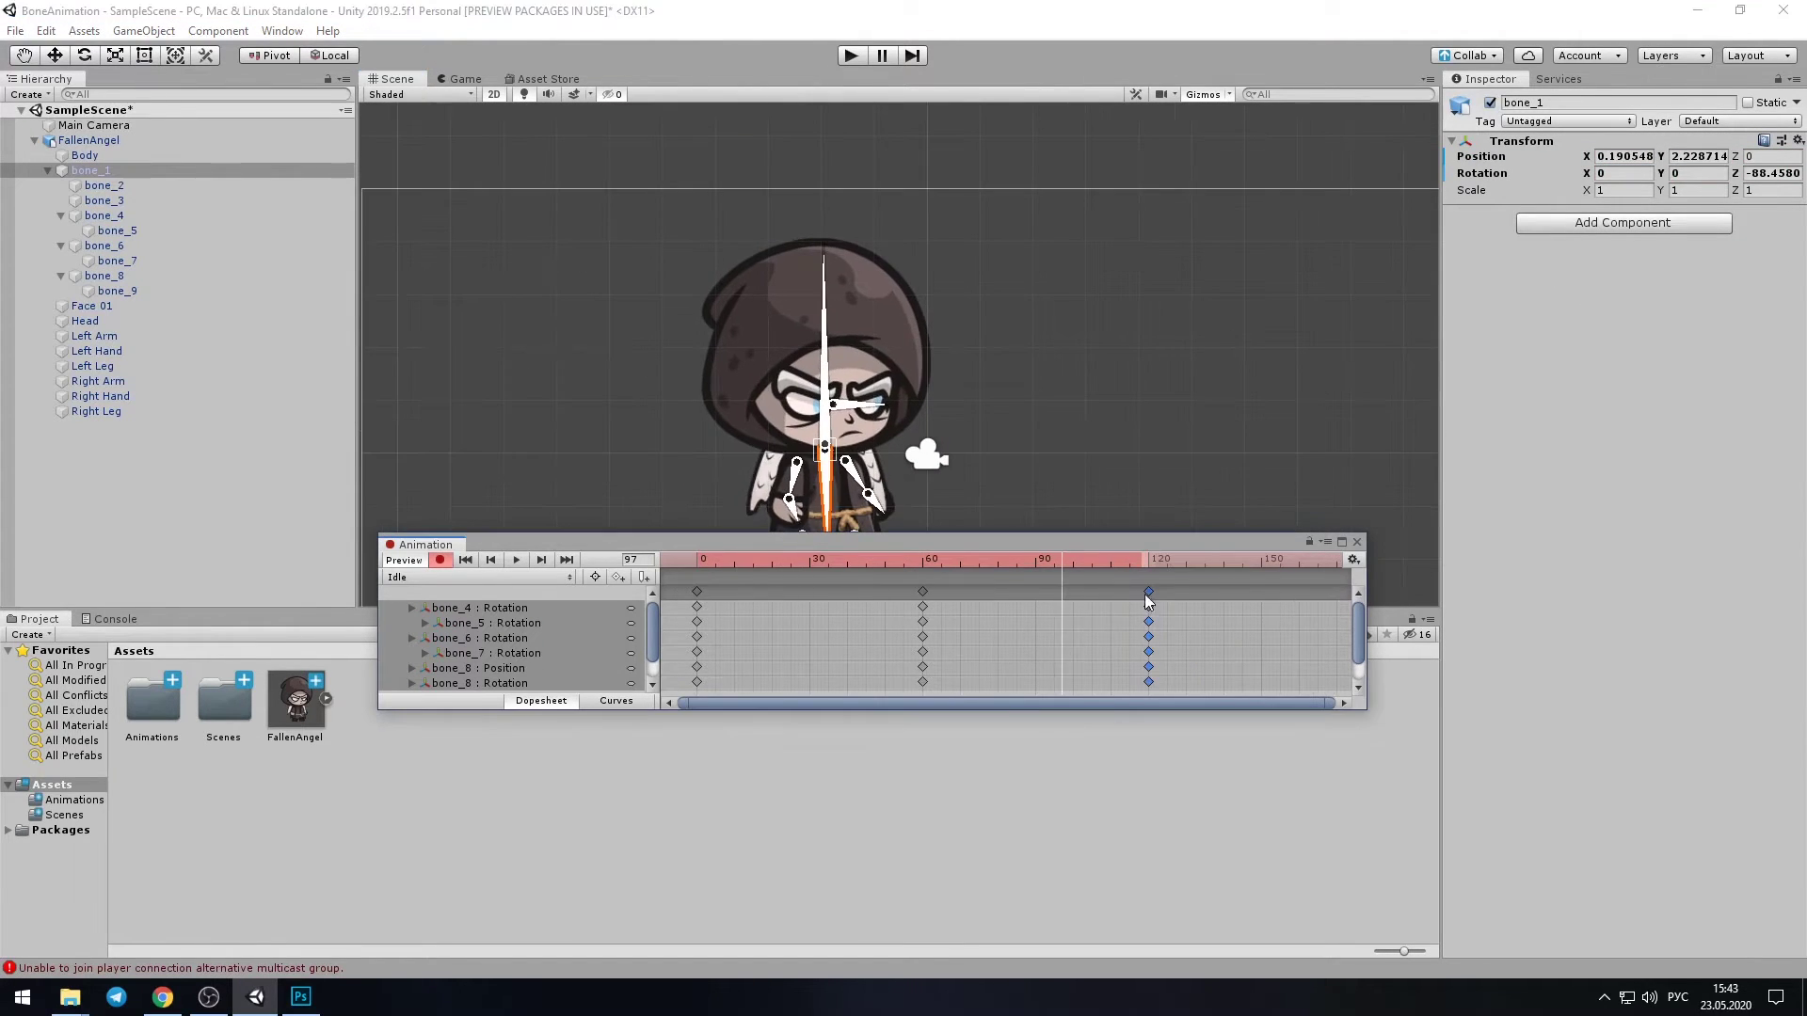
scroll(907, 398, up, 4)
click(984, 562)
click(823, 216)
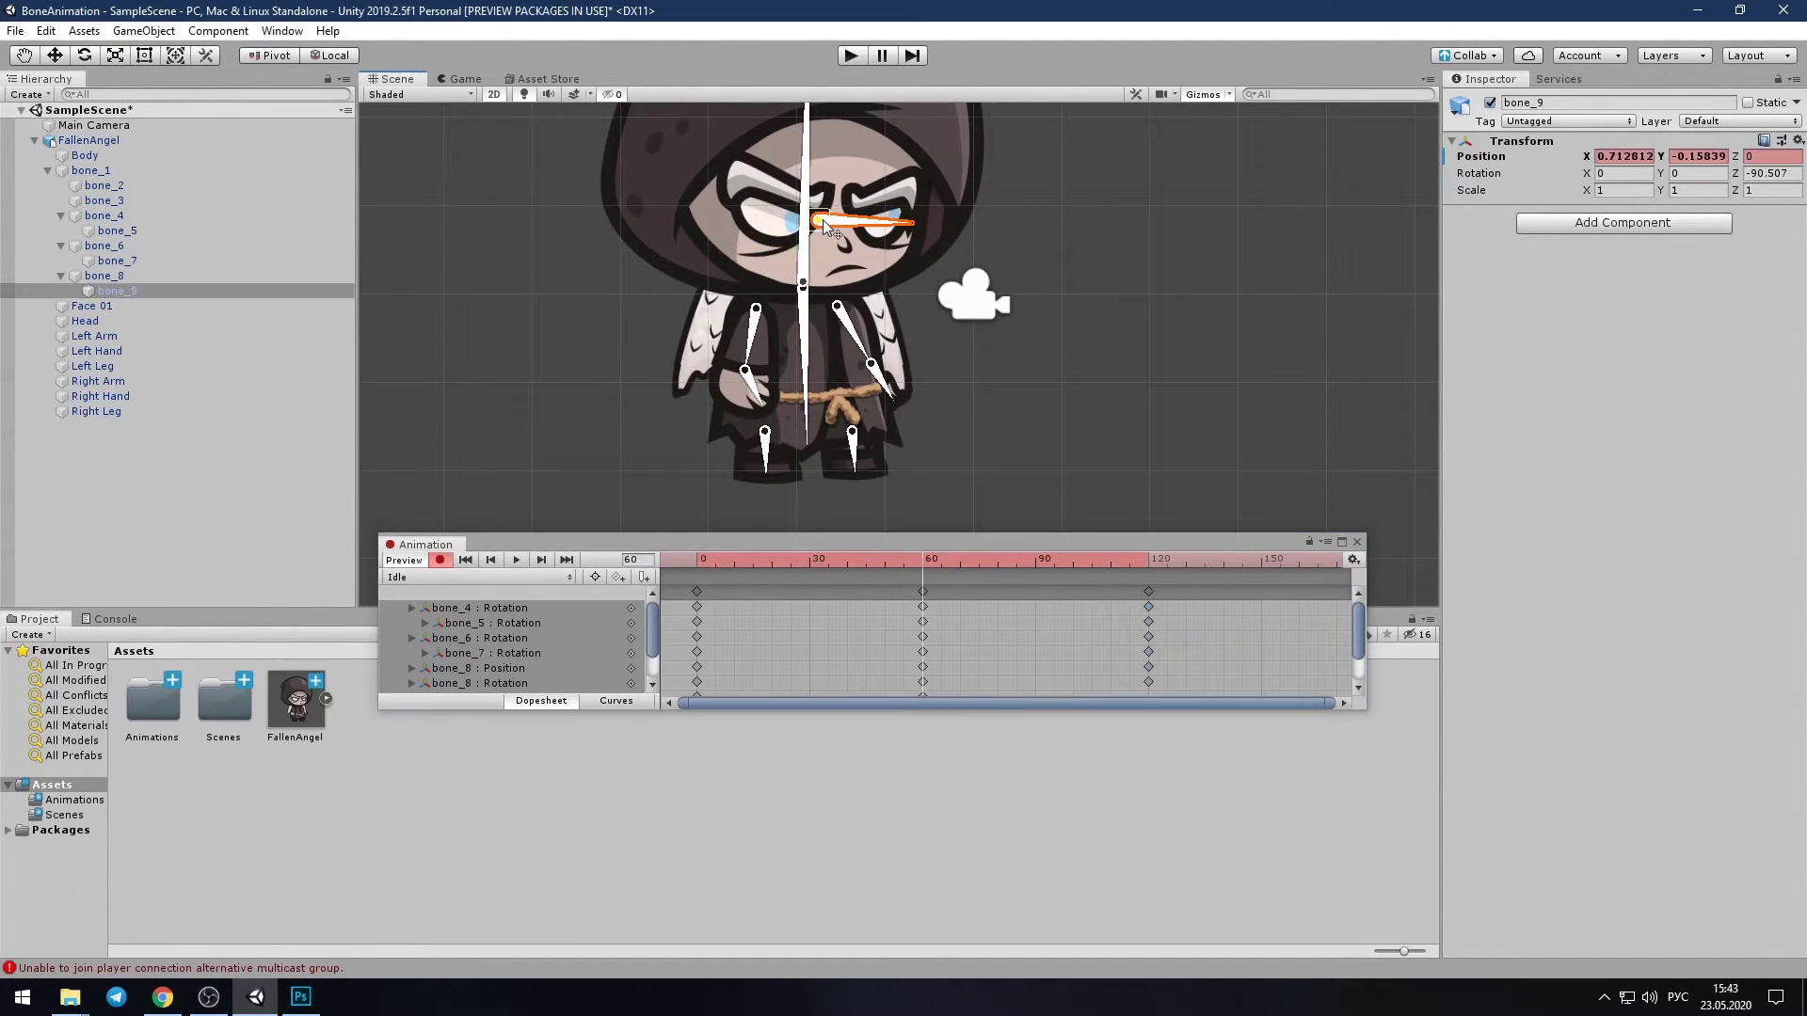
drag(1030, 484, 760, 485)
scroll(1120, 370, down, 3)
click(1121, 370)
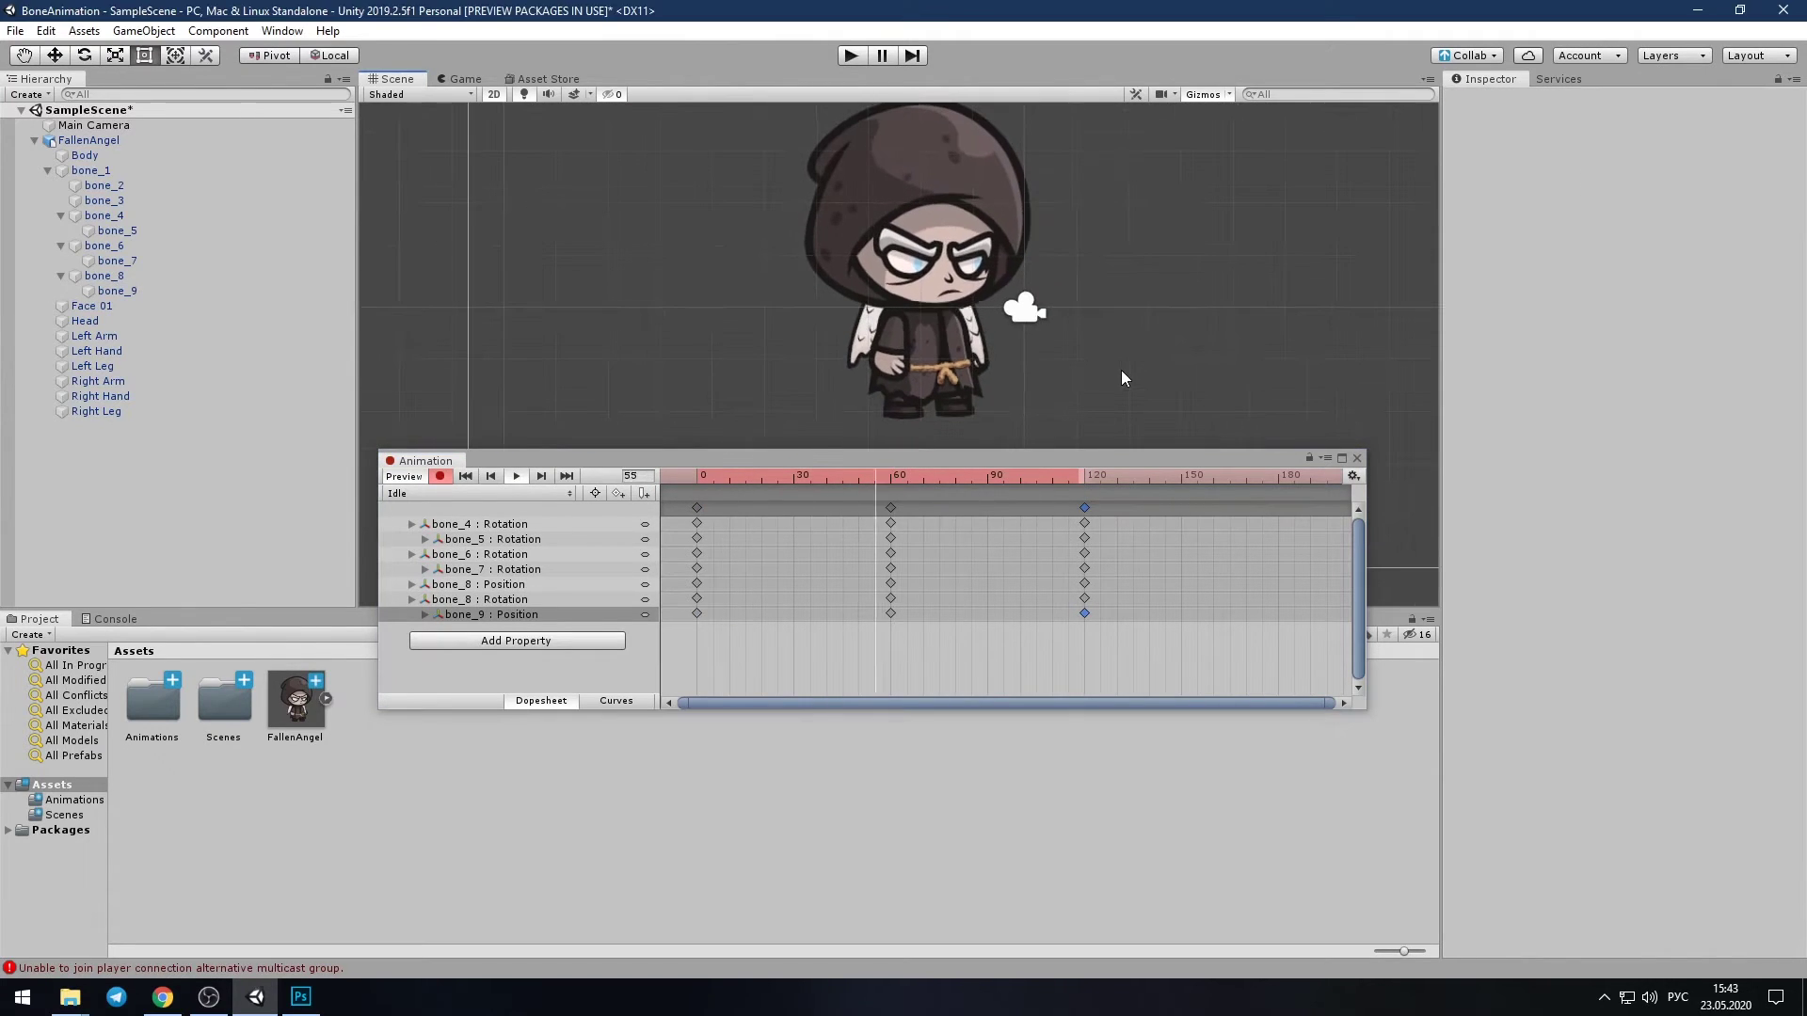
middle_drag(1118, 396, 1118, 386)
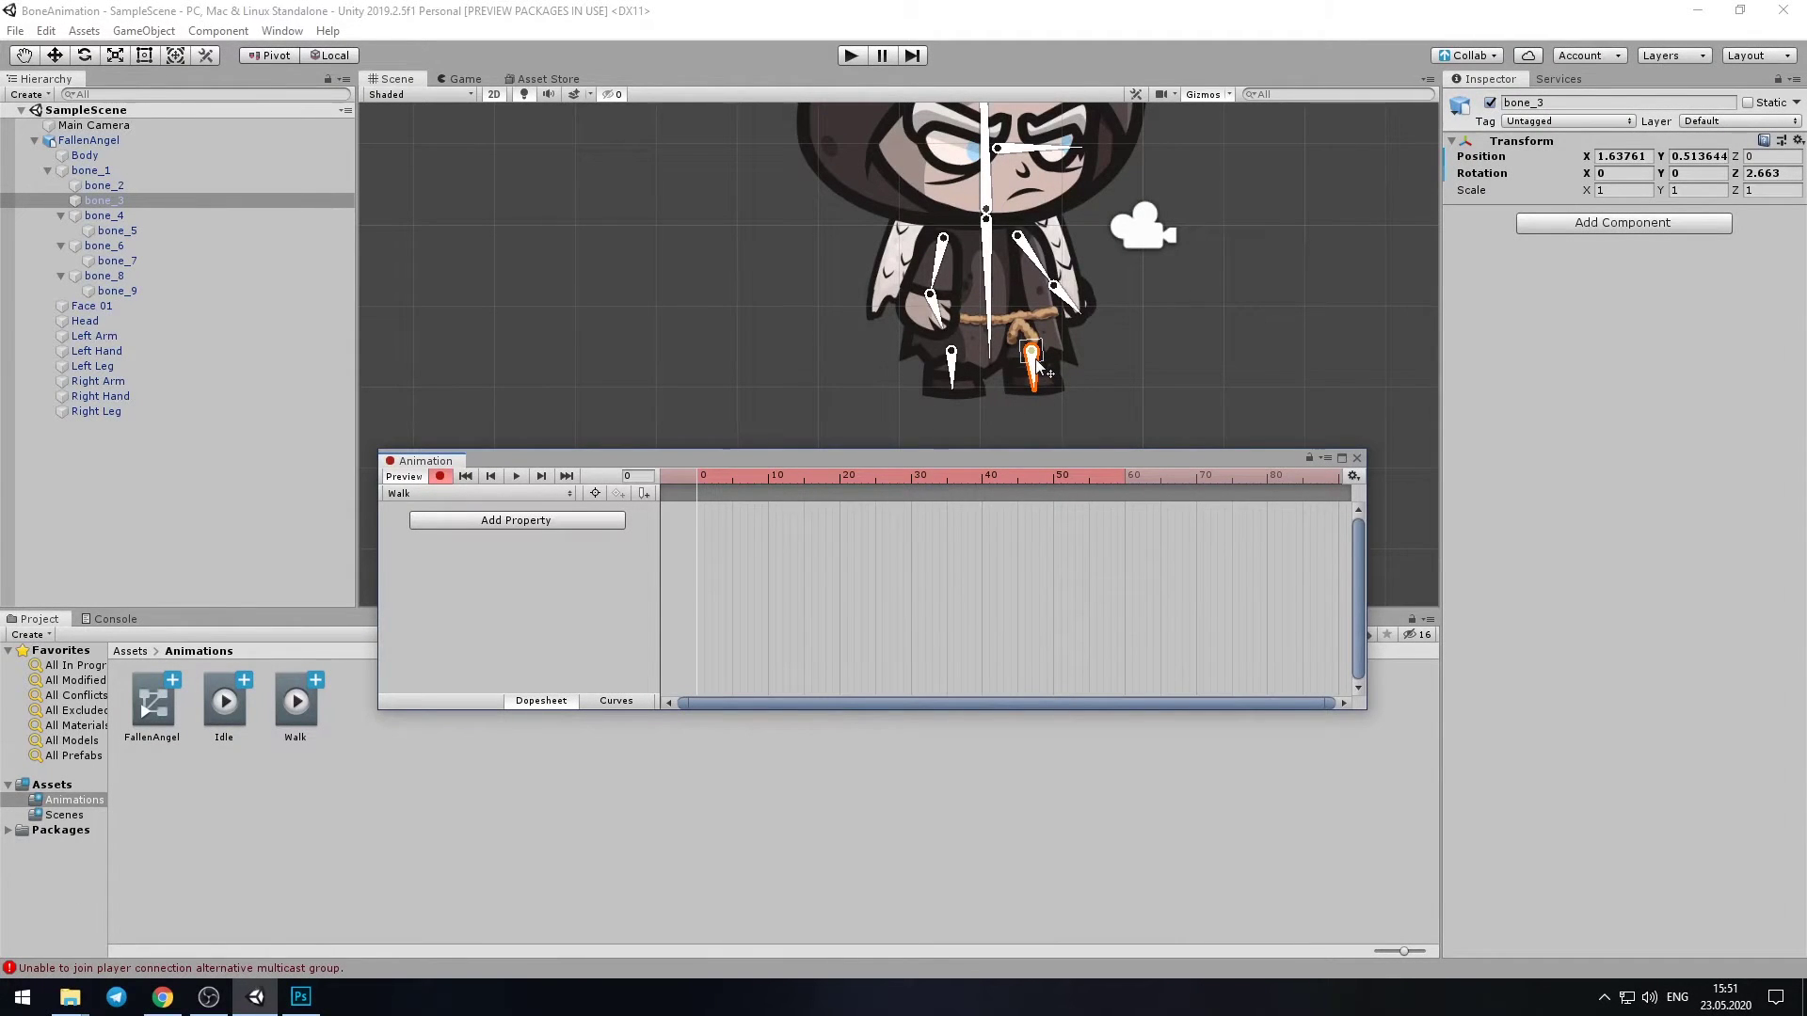
Key bone_3 positions at frames 10, 20 and 30, pasting the frame-0 pose at 40
click(768, 485)
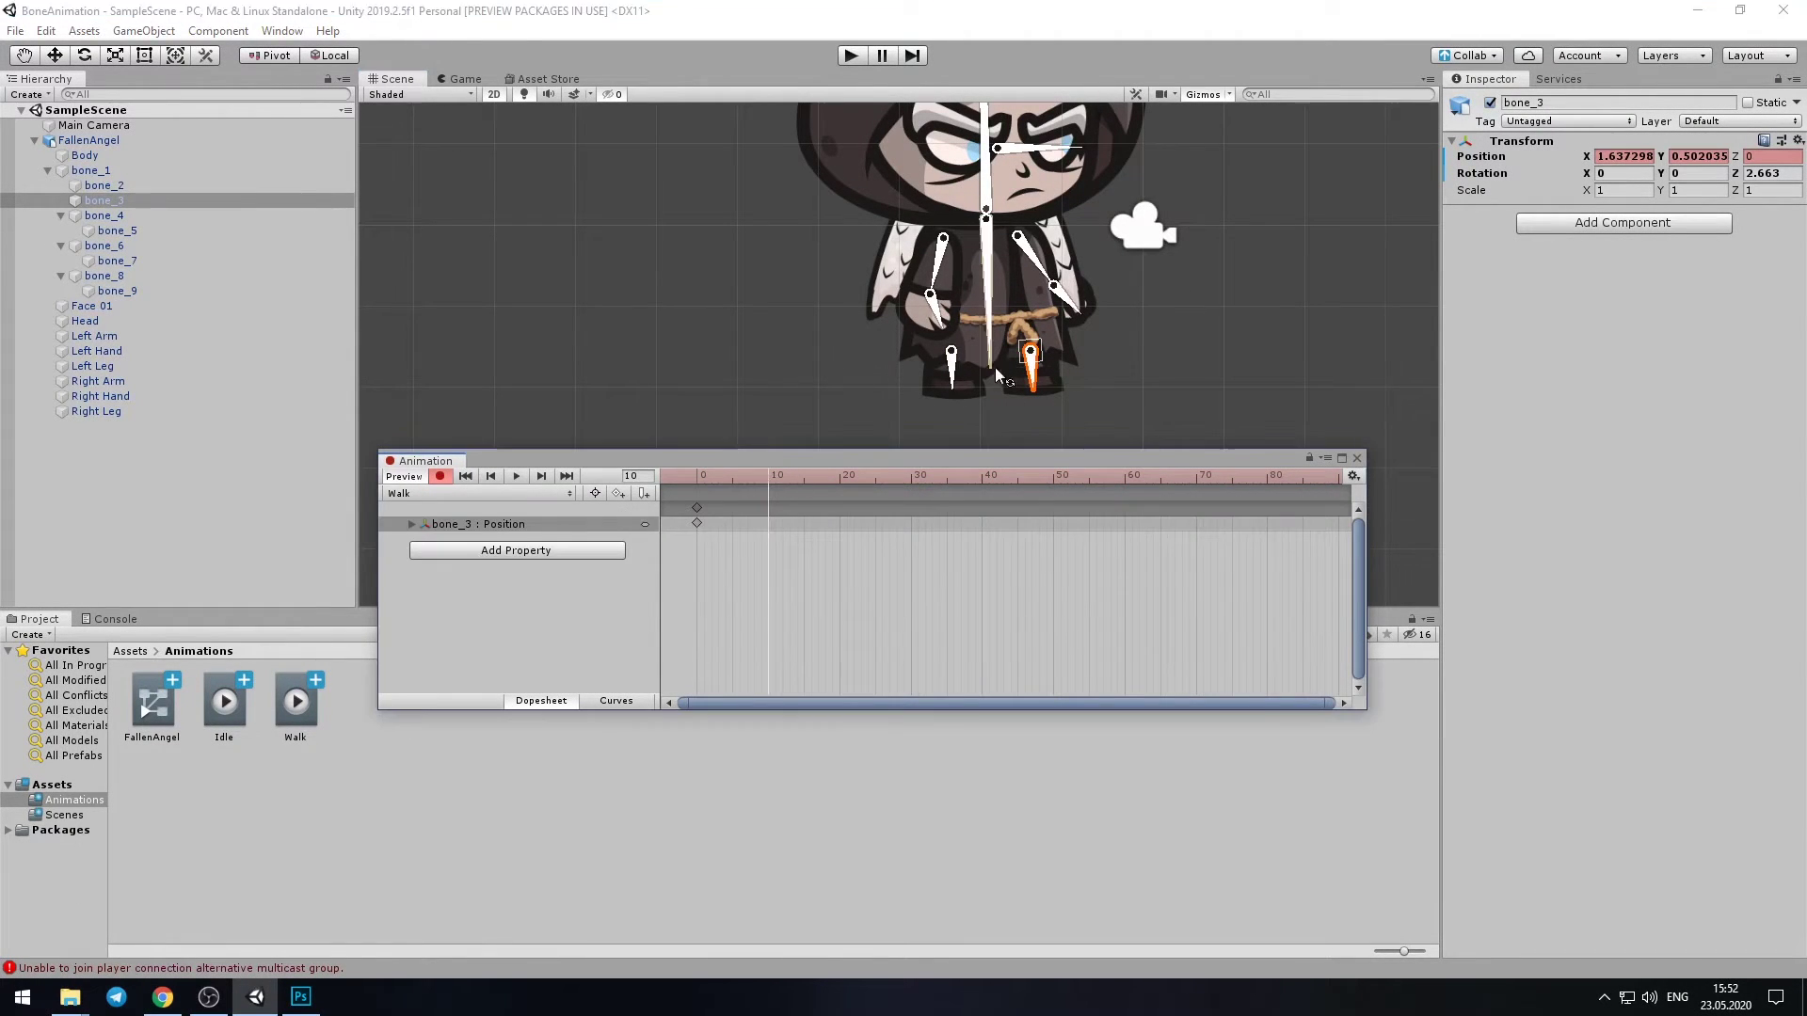
drag(1031, 354, 995, 339)
click(839, 486)
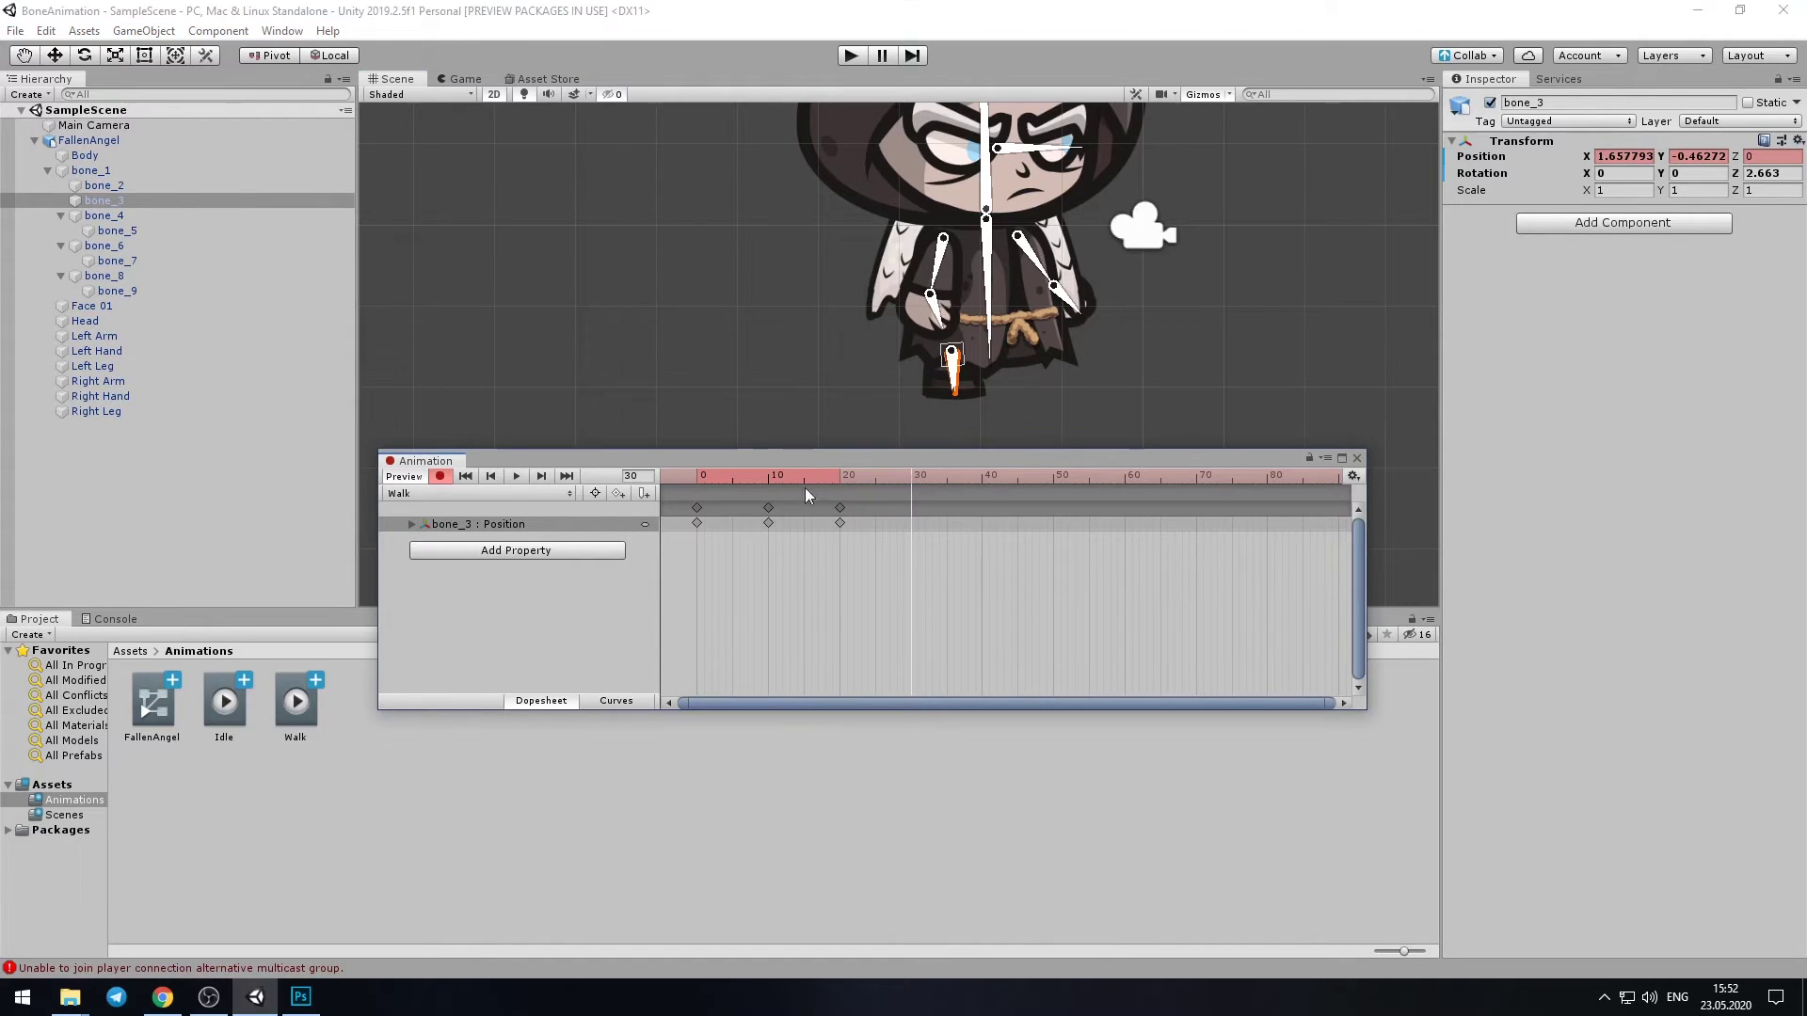
click(920, 487)
click(696, 523)
key(ctrl+c)
click(982, 476)
key(ctrl+v)
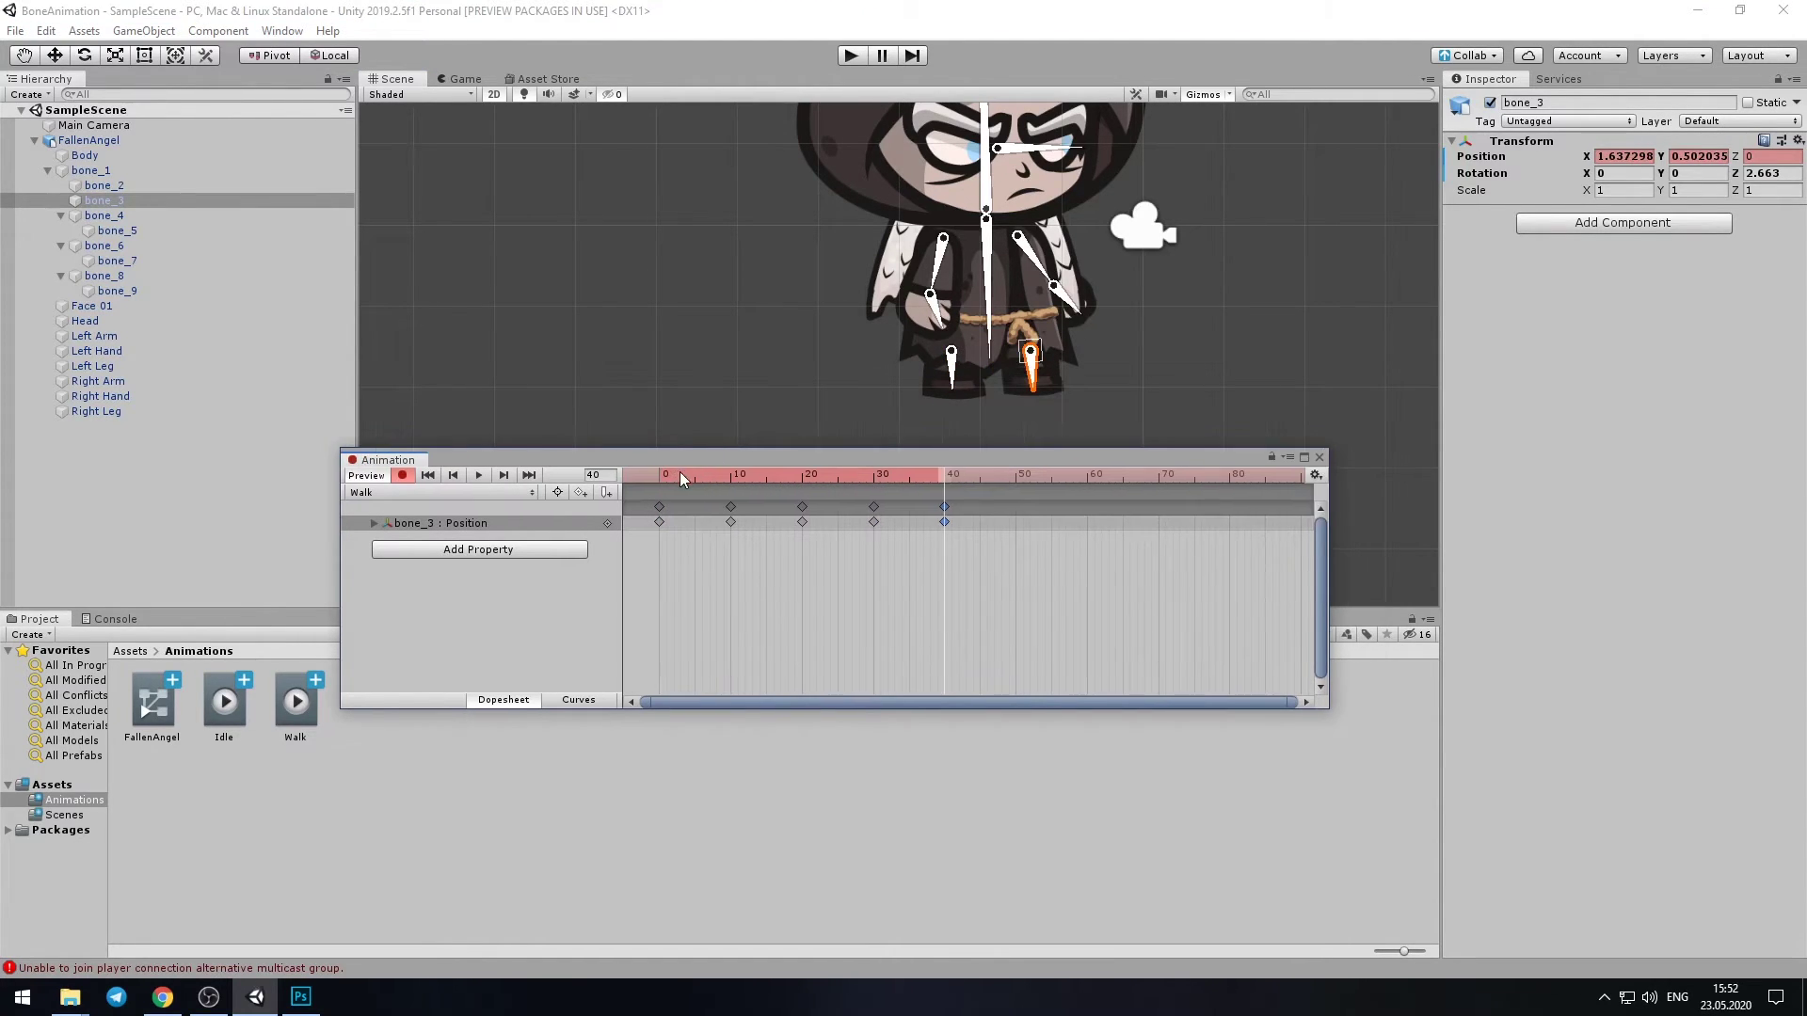
Move bone_2 to key its positions at frames 10, 20 and 30
click(680, 471)
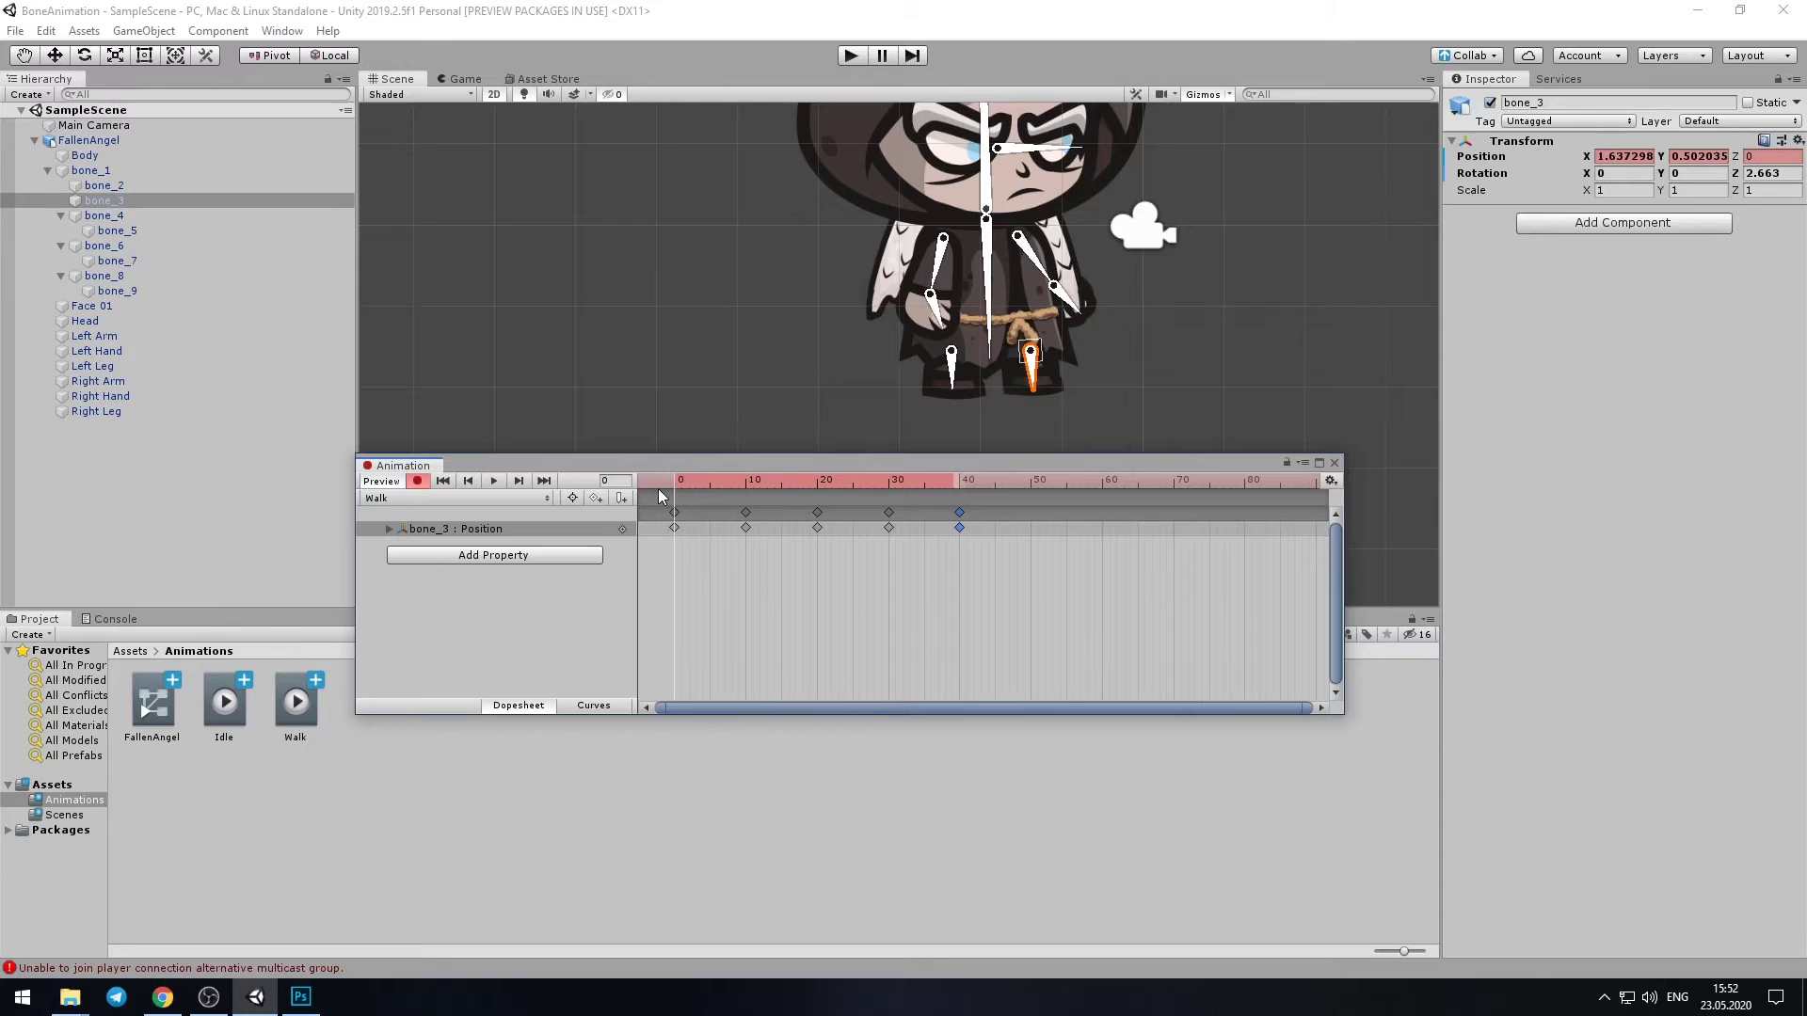
drag(953, 367, 955, 353)
key(ctrl+z)
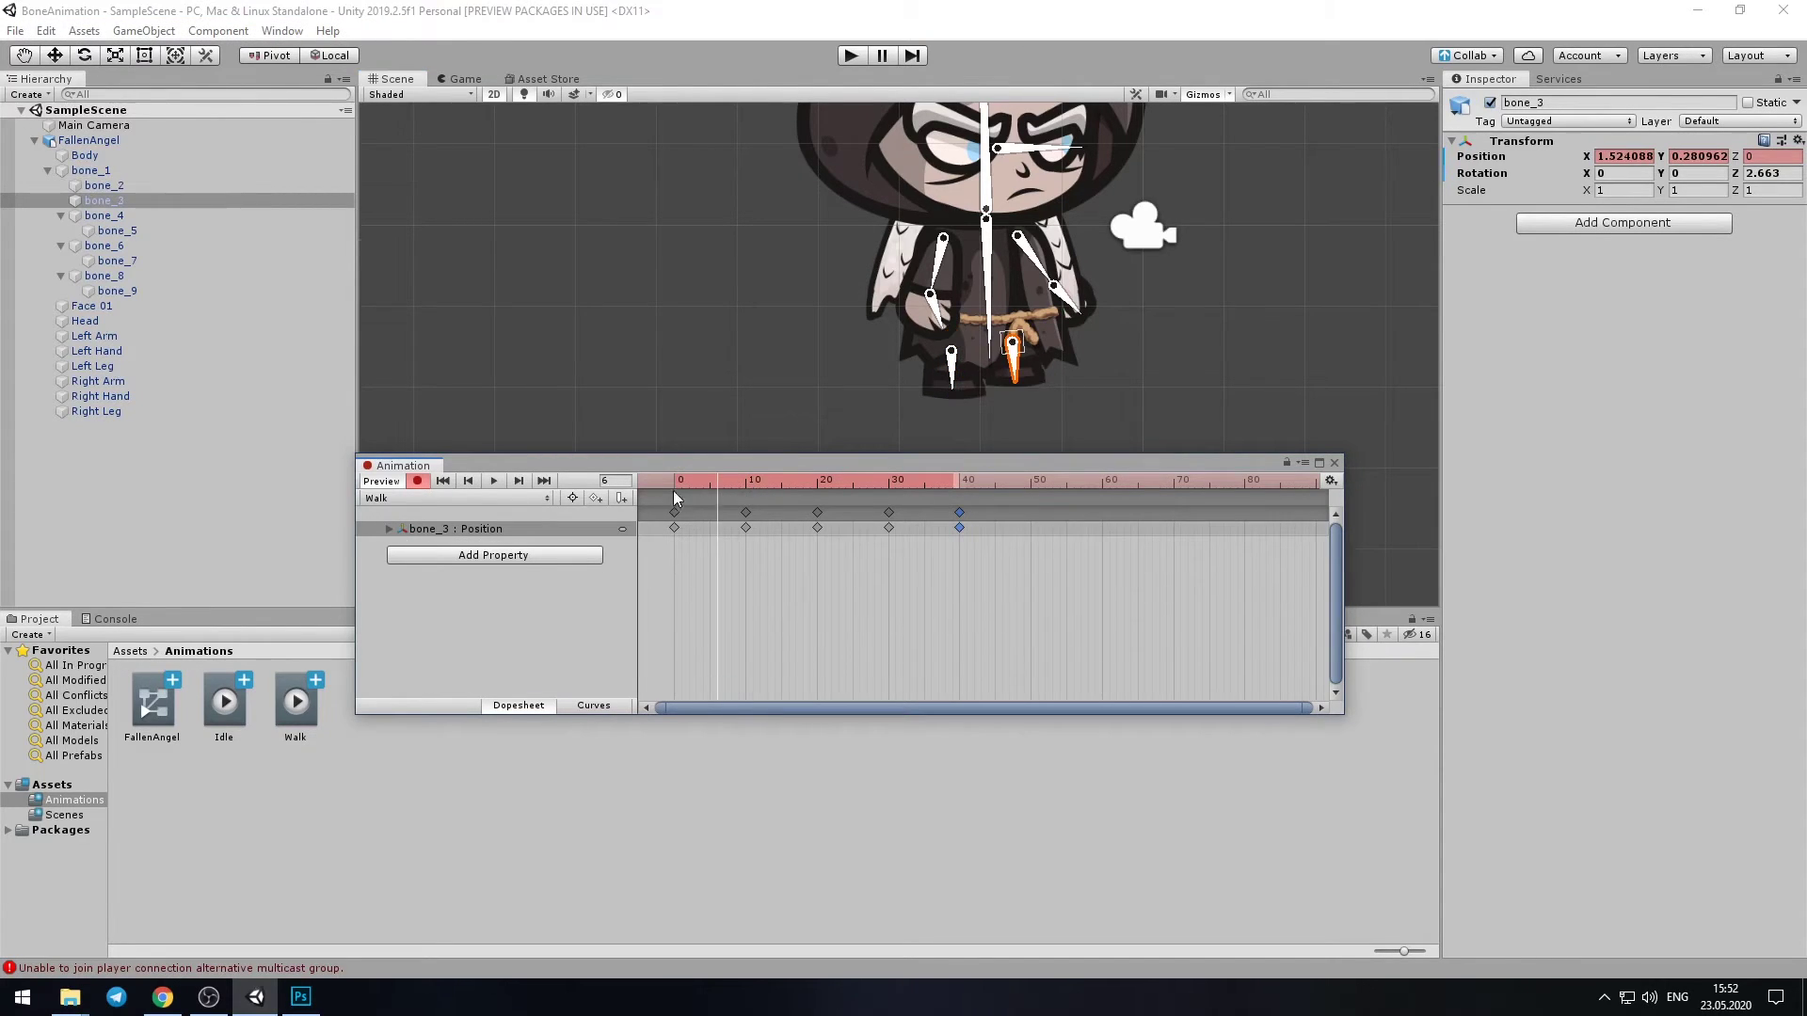
drag(674, 483, 746, 483)
drag(953, 372, 974, 365)
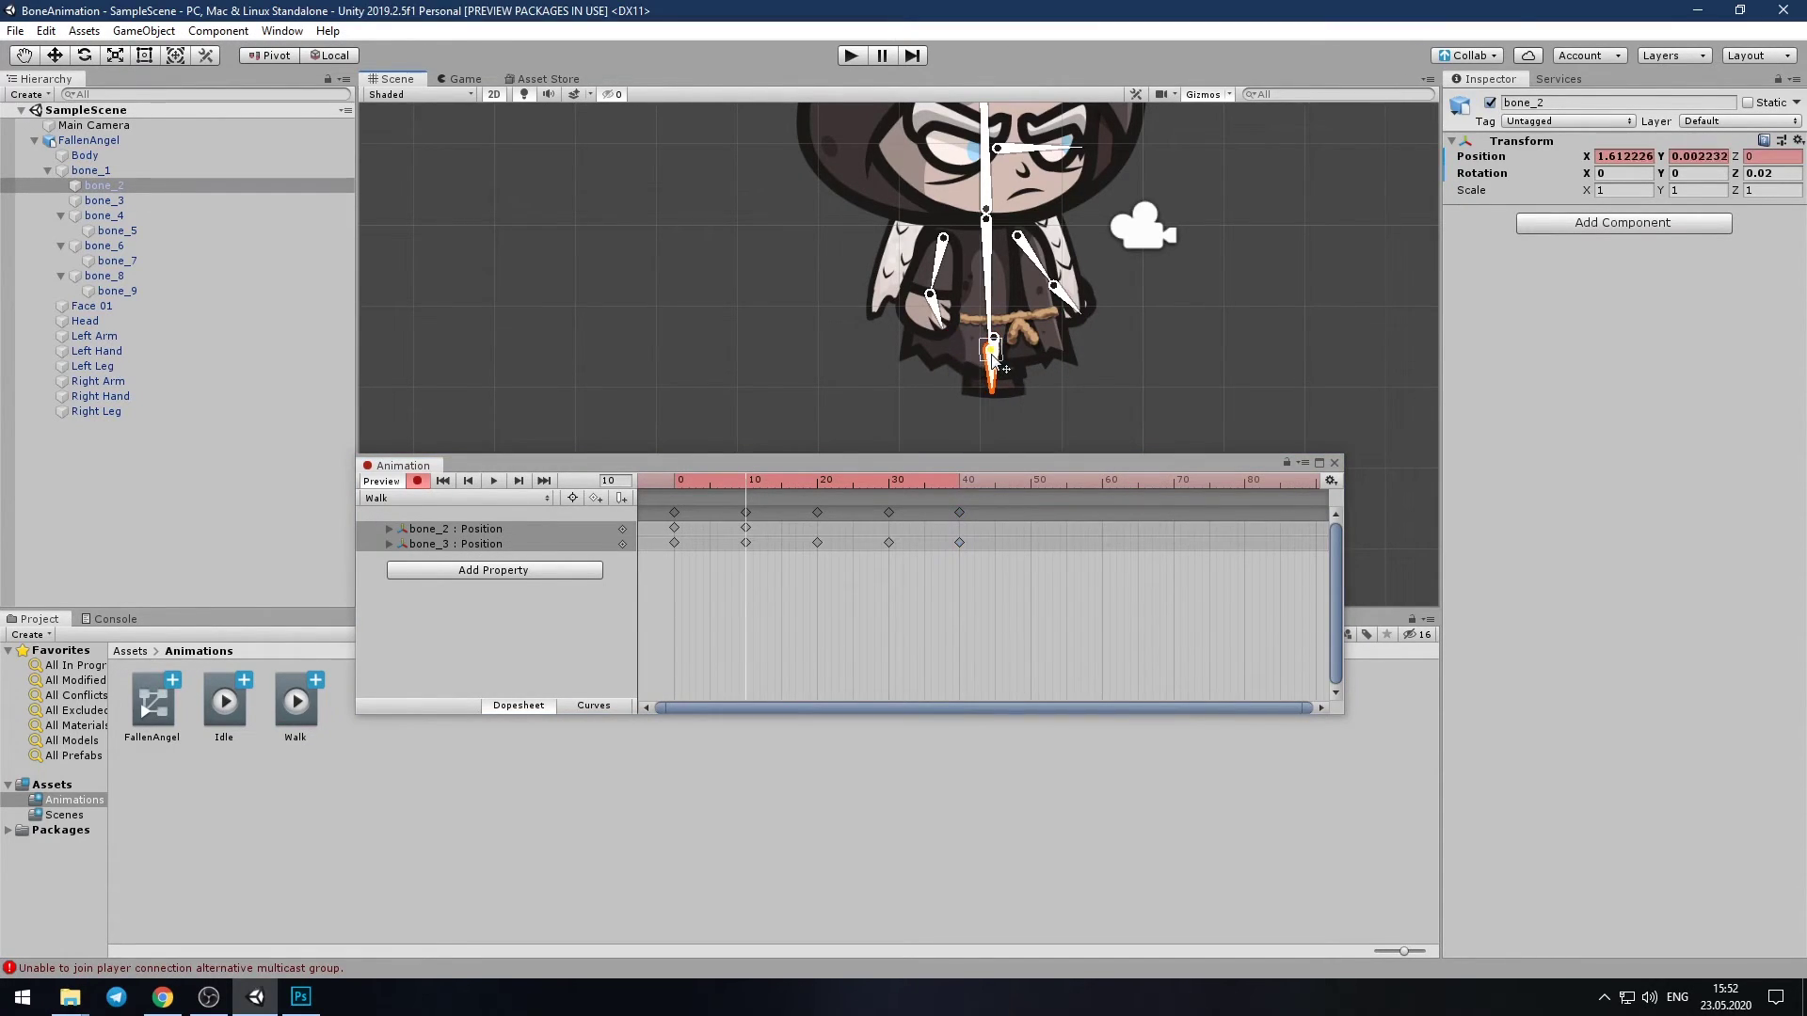
drag(817, 480, 825, 480)
mouse_move(974, 363)
mouse_down()
mouse_move(1031, 357)
mouse_move(996, 353)
mouse_up()
click(894, 483)
mouse_move(893, 483)
mouse_down()
mouse_move(847, 490)
mouse_move(888, 493)
mouse_up()
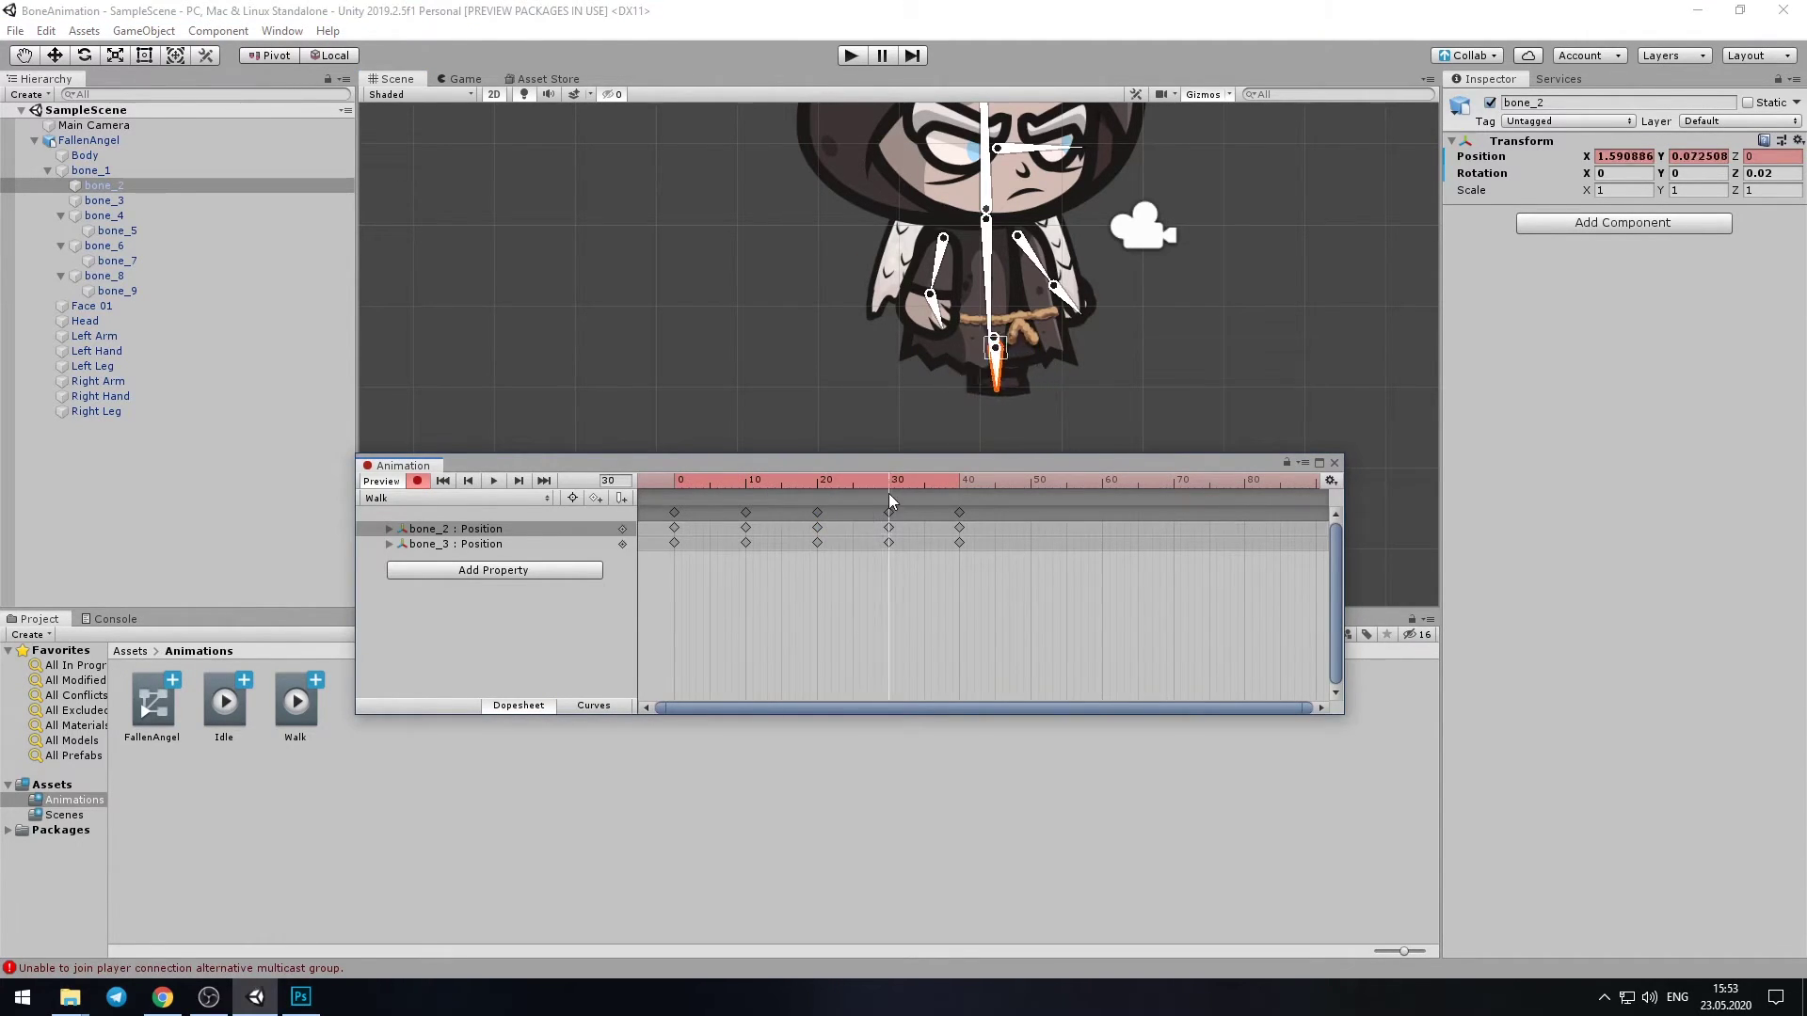
Lower bone_3 slightly at frame 30 and scrub to frame 39
click(985, 341)
scroll(985, 339, up, 3)
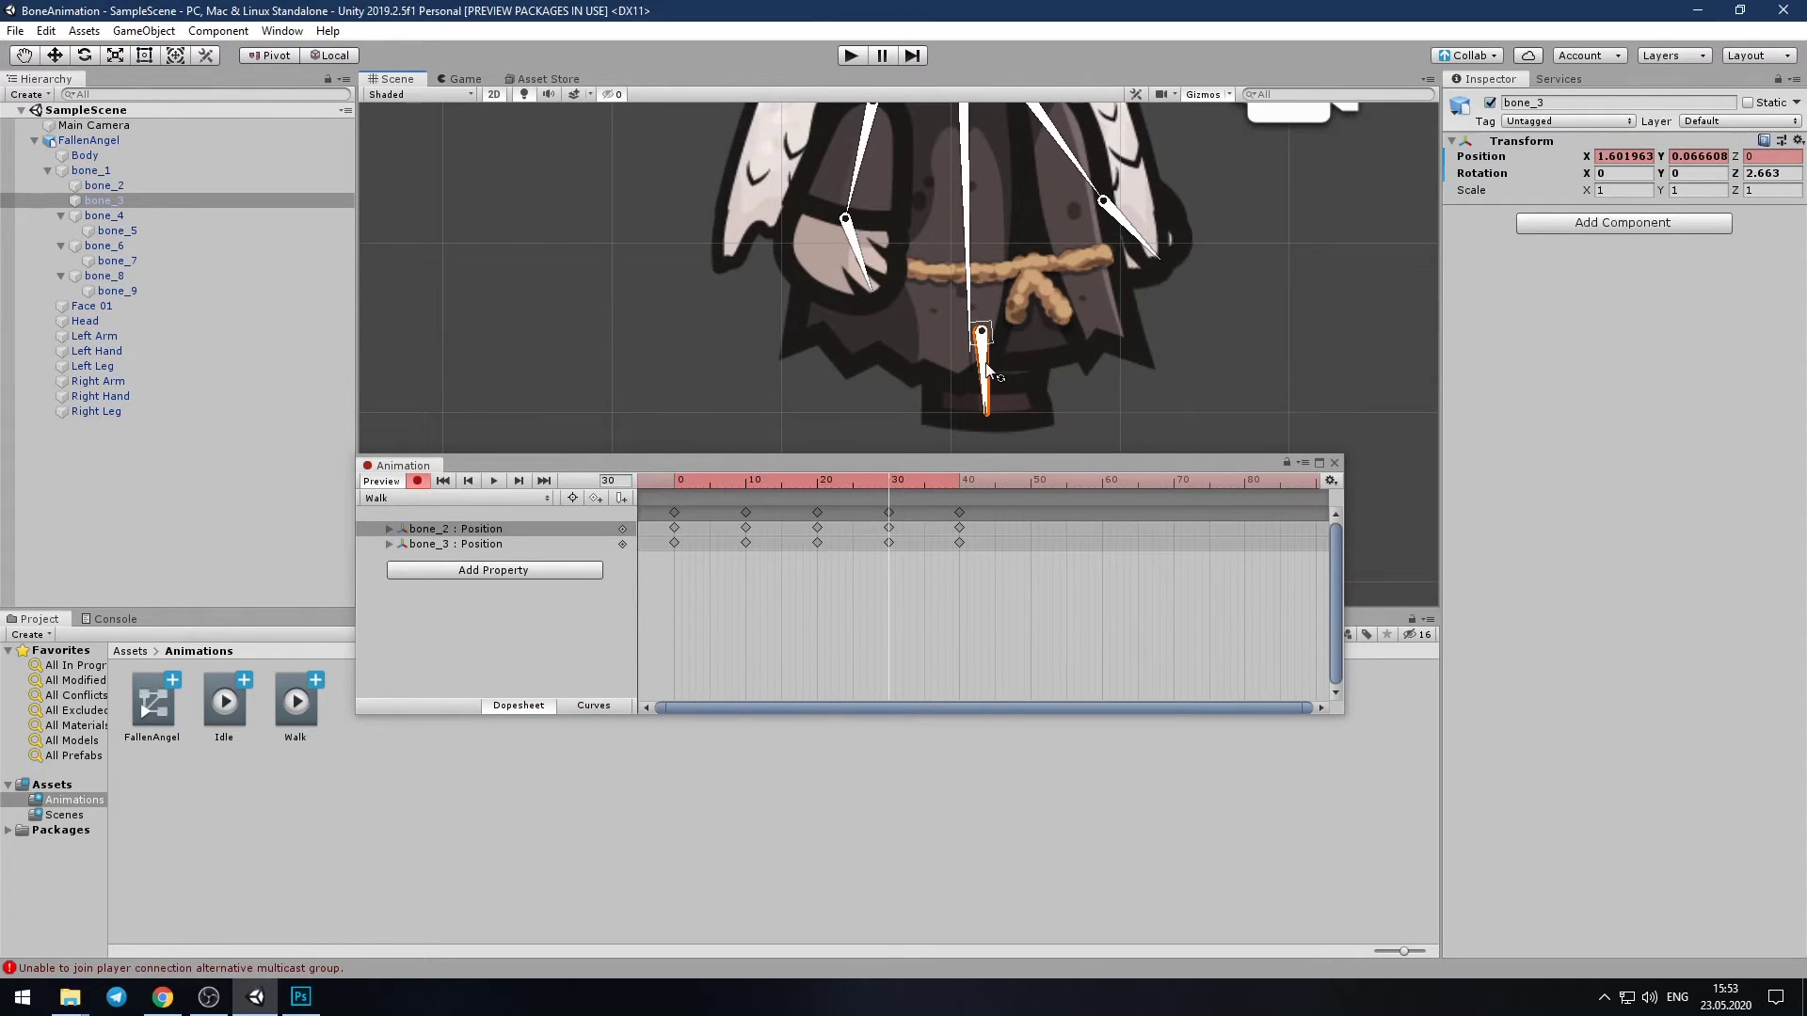
drag(986, 367, 982, 379)
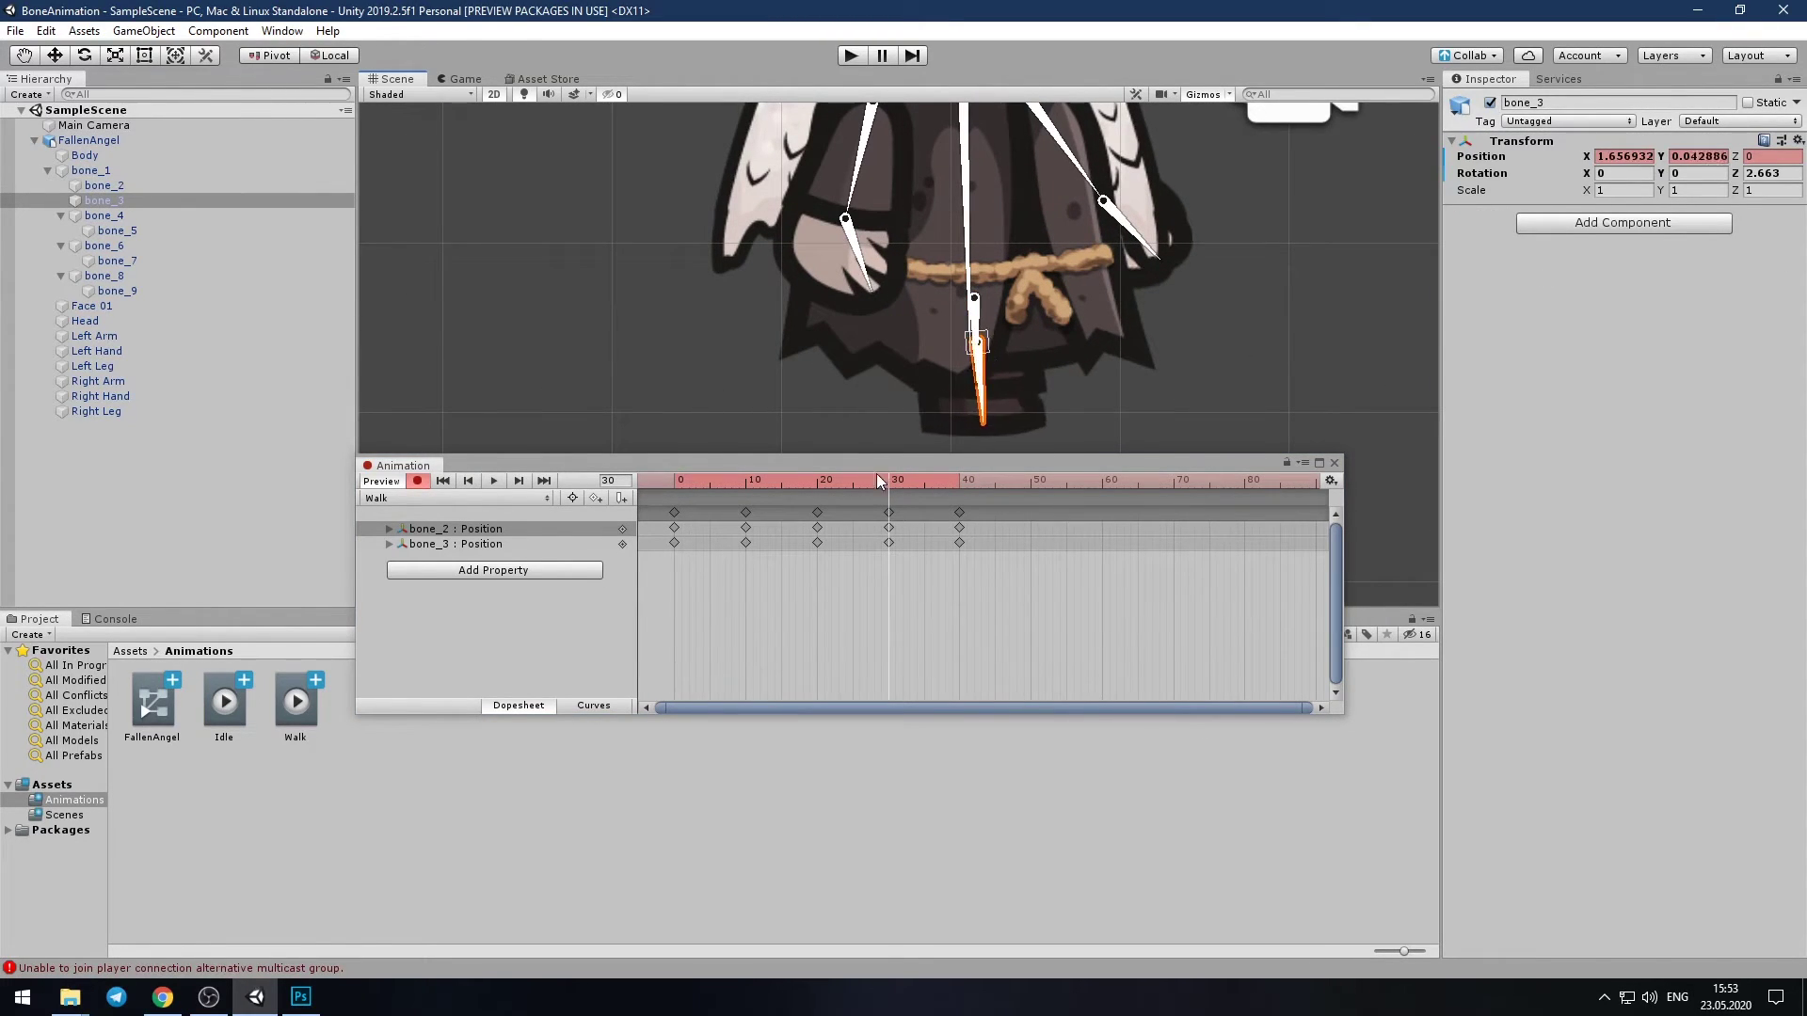
drag(877, 482, 957, 488)
click(837, 433)
scroll(838, 433, down, 5)
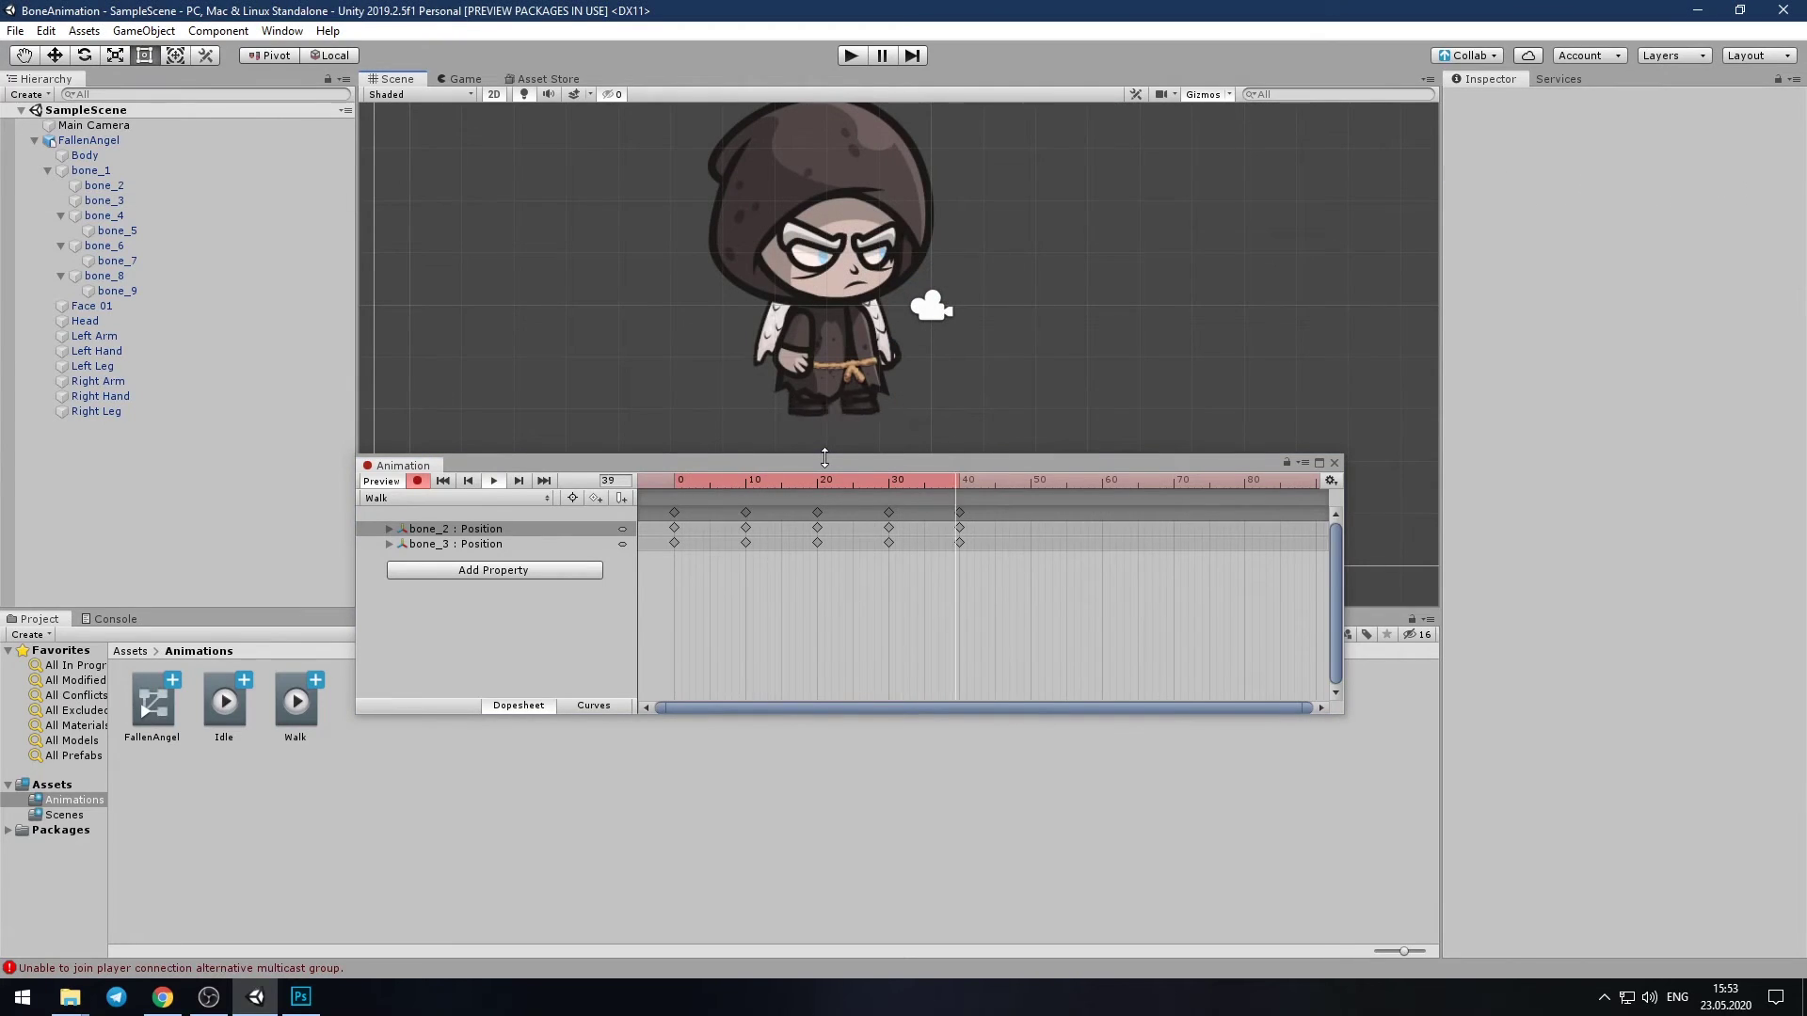
Play the Walk clip, then try dragging the frame 10, 20 and 30 key columns later
key(space)
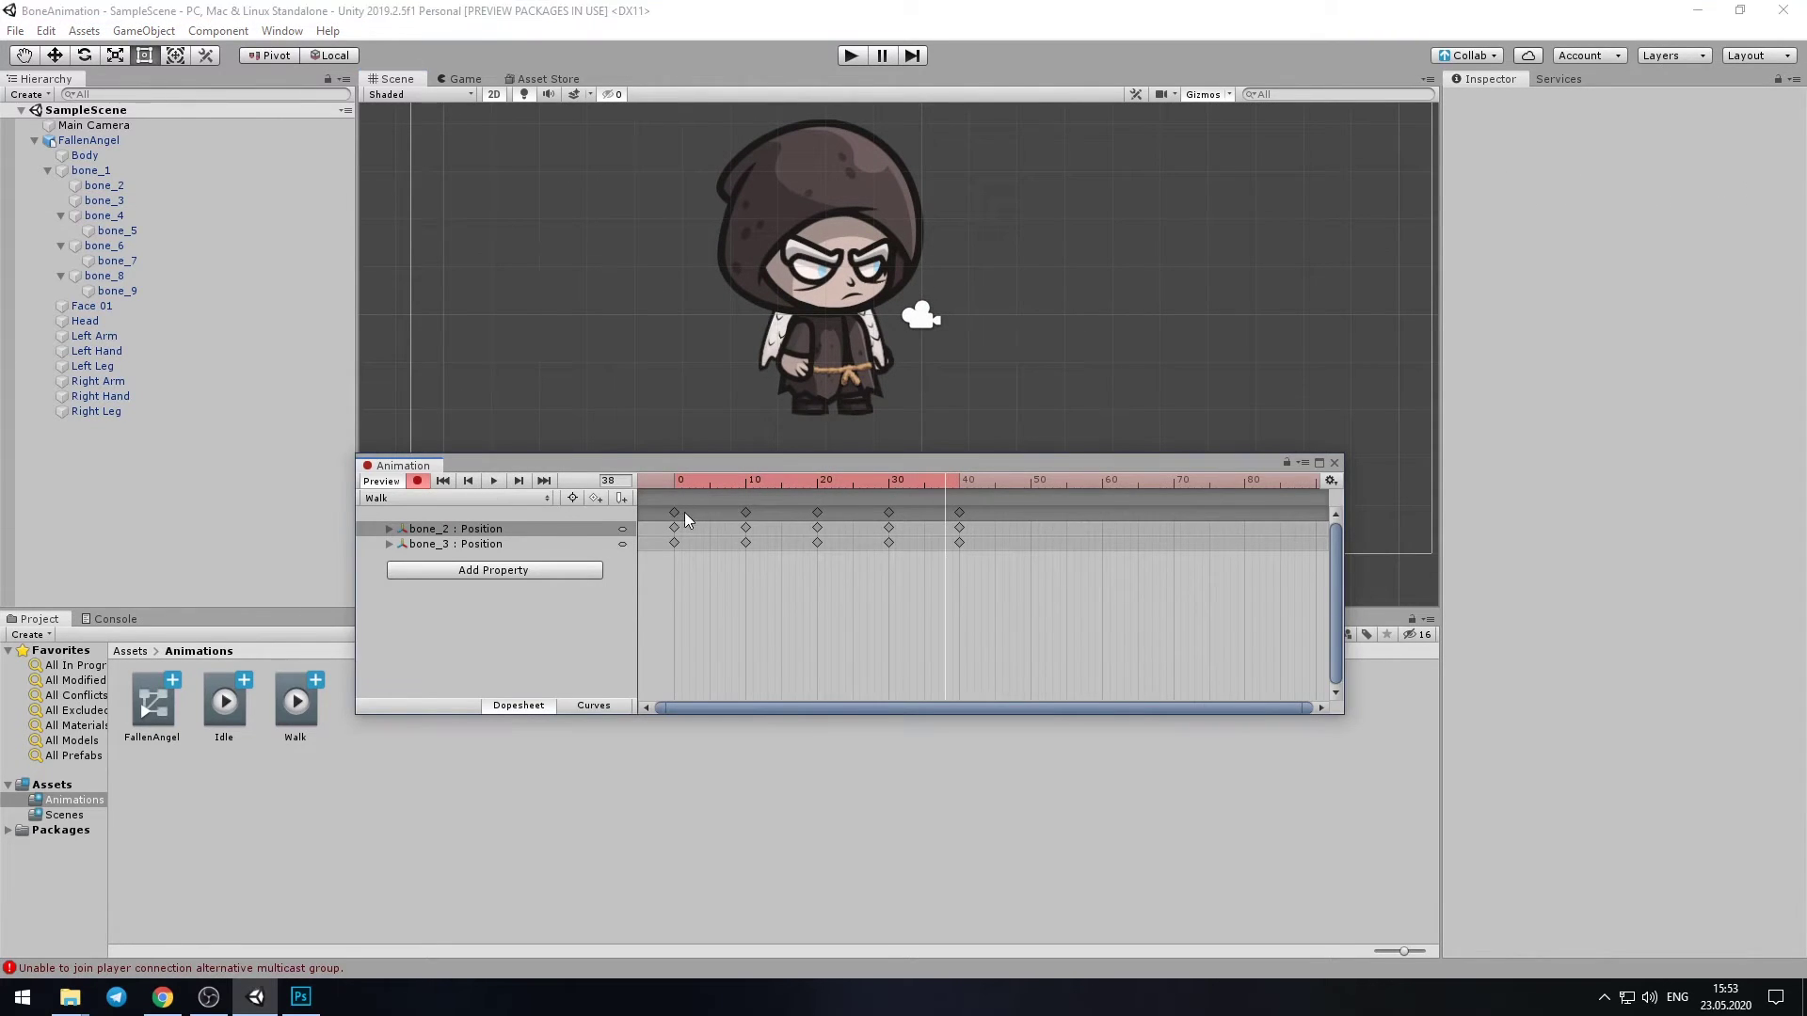
mouse_move(681, 482)
mouse_down()
mouse_move(877, 493)
mouse_move(676, 498)
mouse_up()
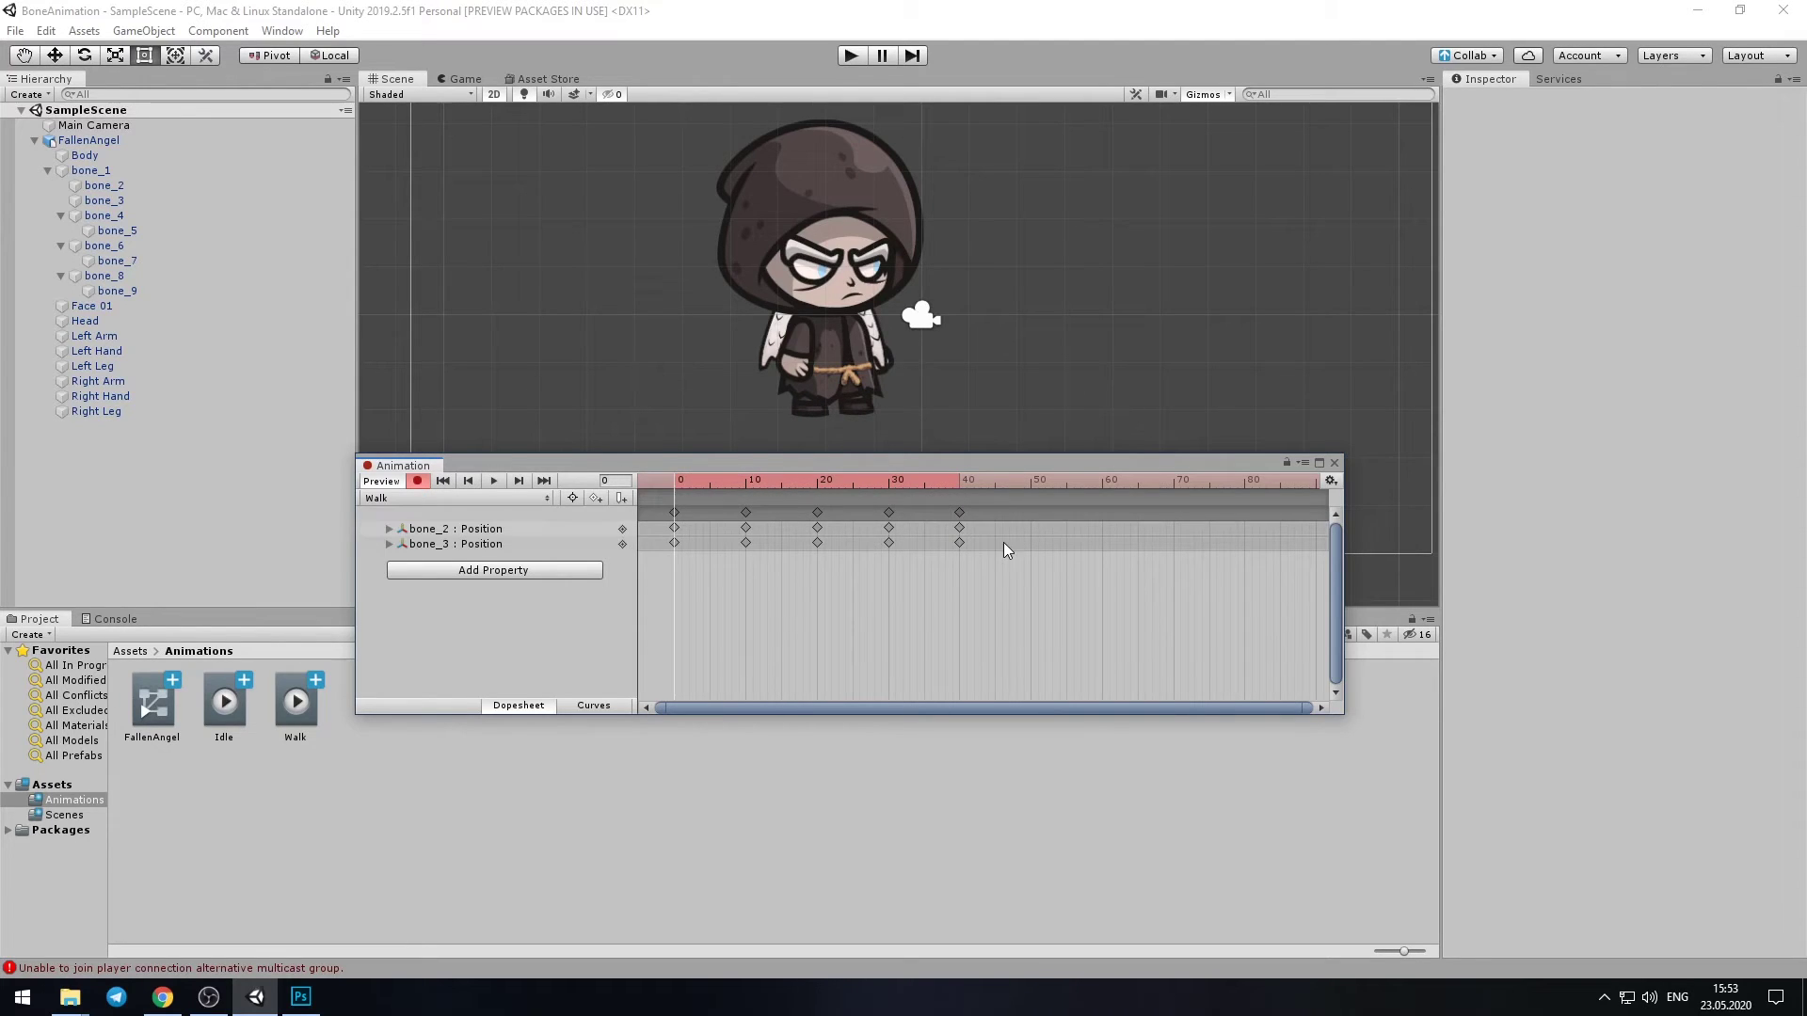
drag(888, 512, 1029, 510)
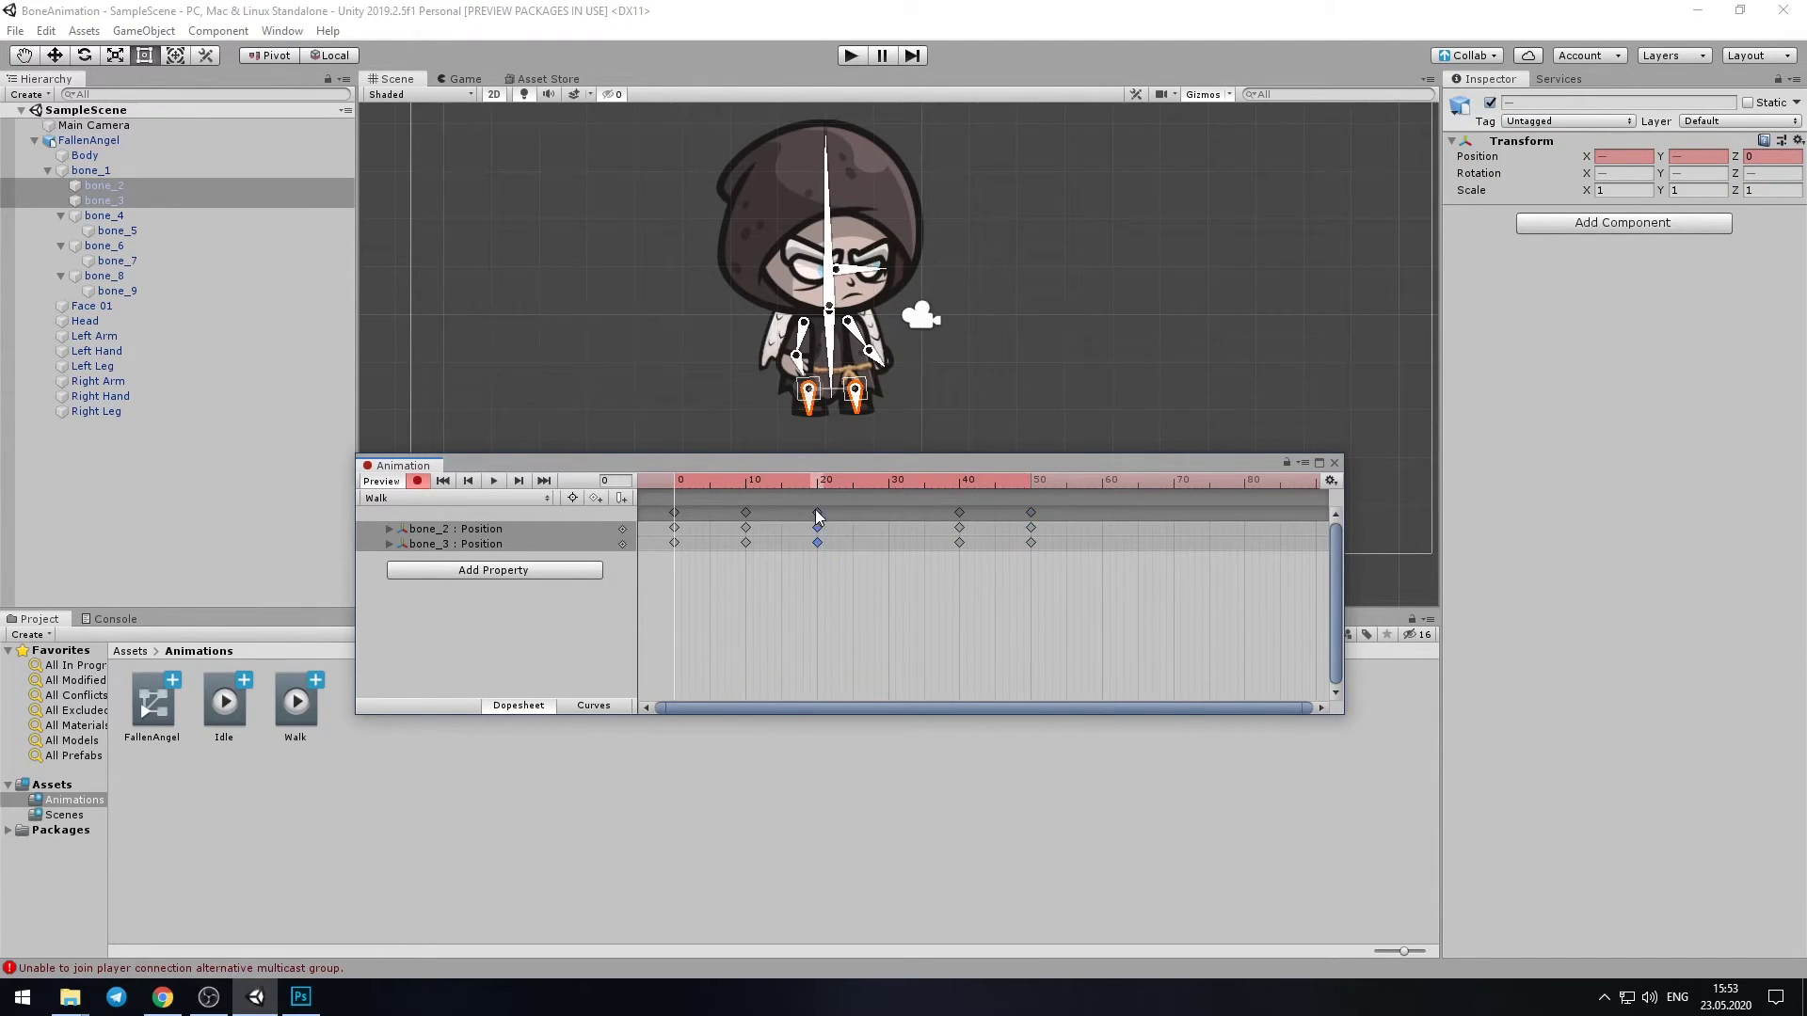
drag(815, 512, 1101, 514)
mouse_move(746, 513)
mouse_down()
mouse_move(1176, 532)
mouse_move(1247, 514)
mouse_move(677, 514)
mouse_up()
Replay the Walk clip with keys back at 10-frame spacing and select FallenAngel
click(678, 491)
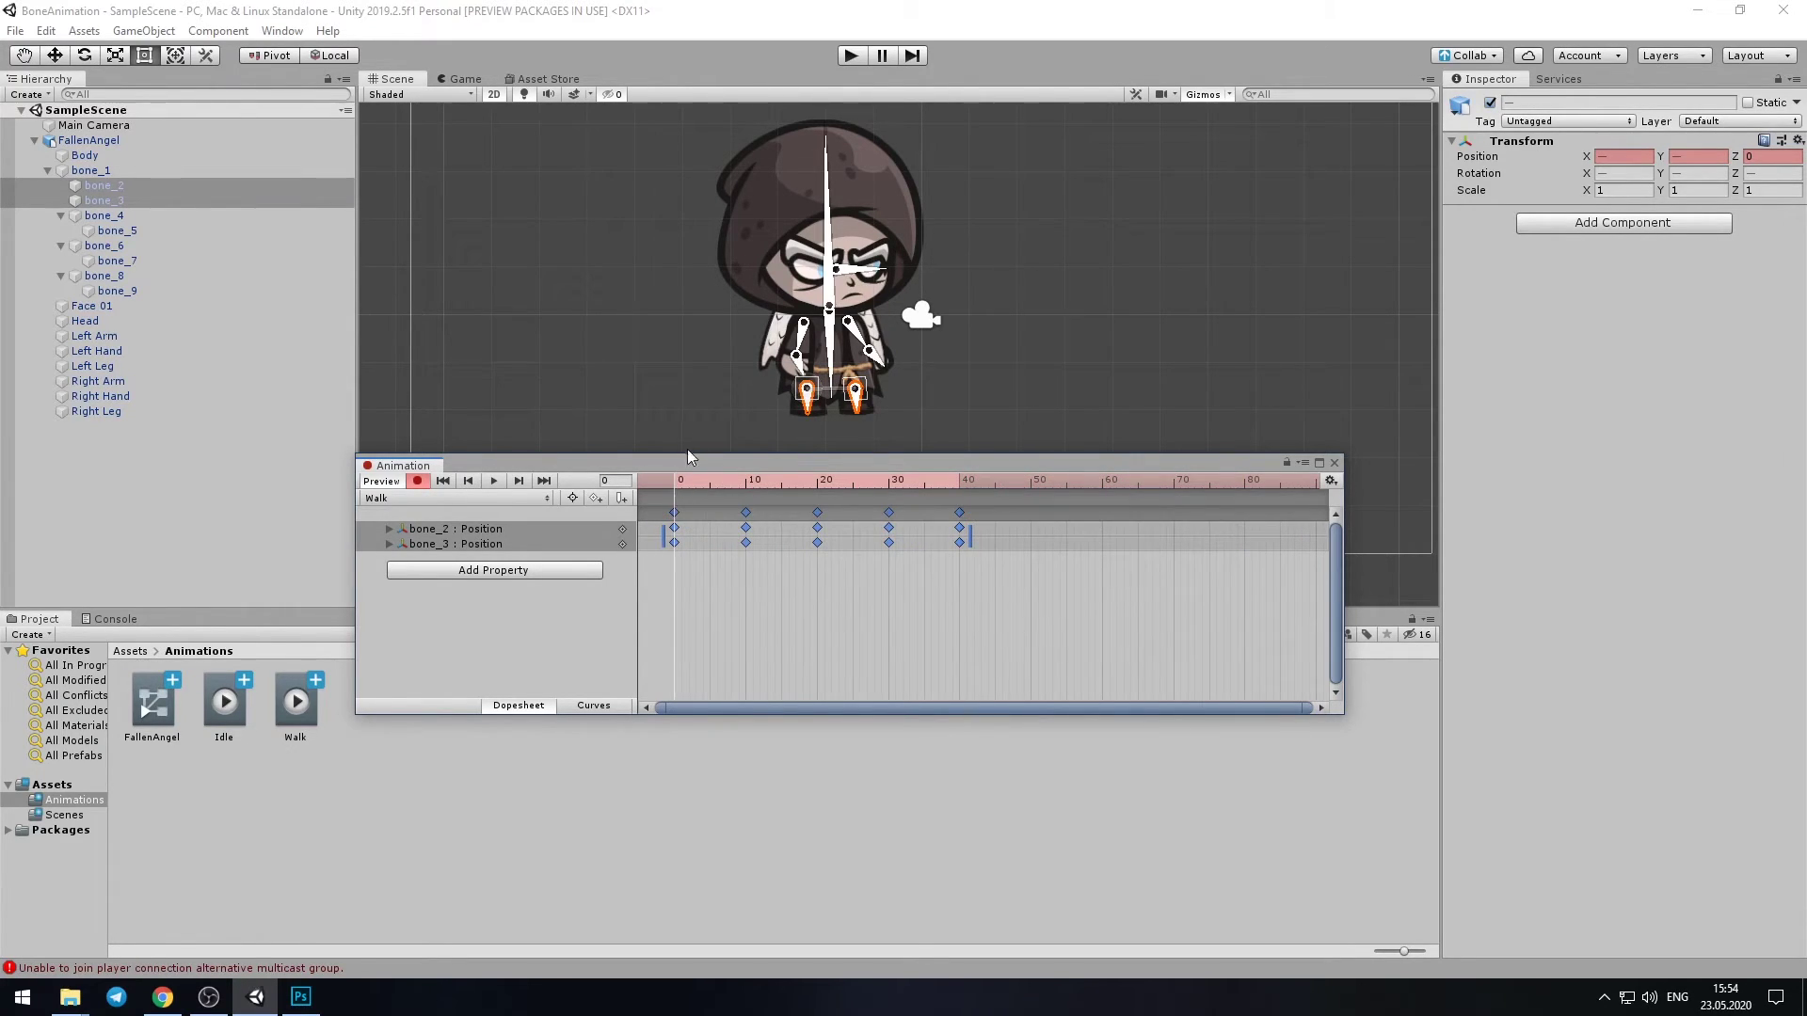
click(493, 481)
click(633, 387)
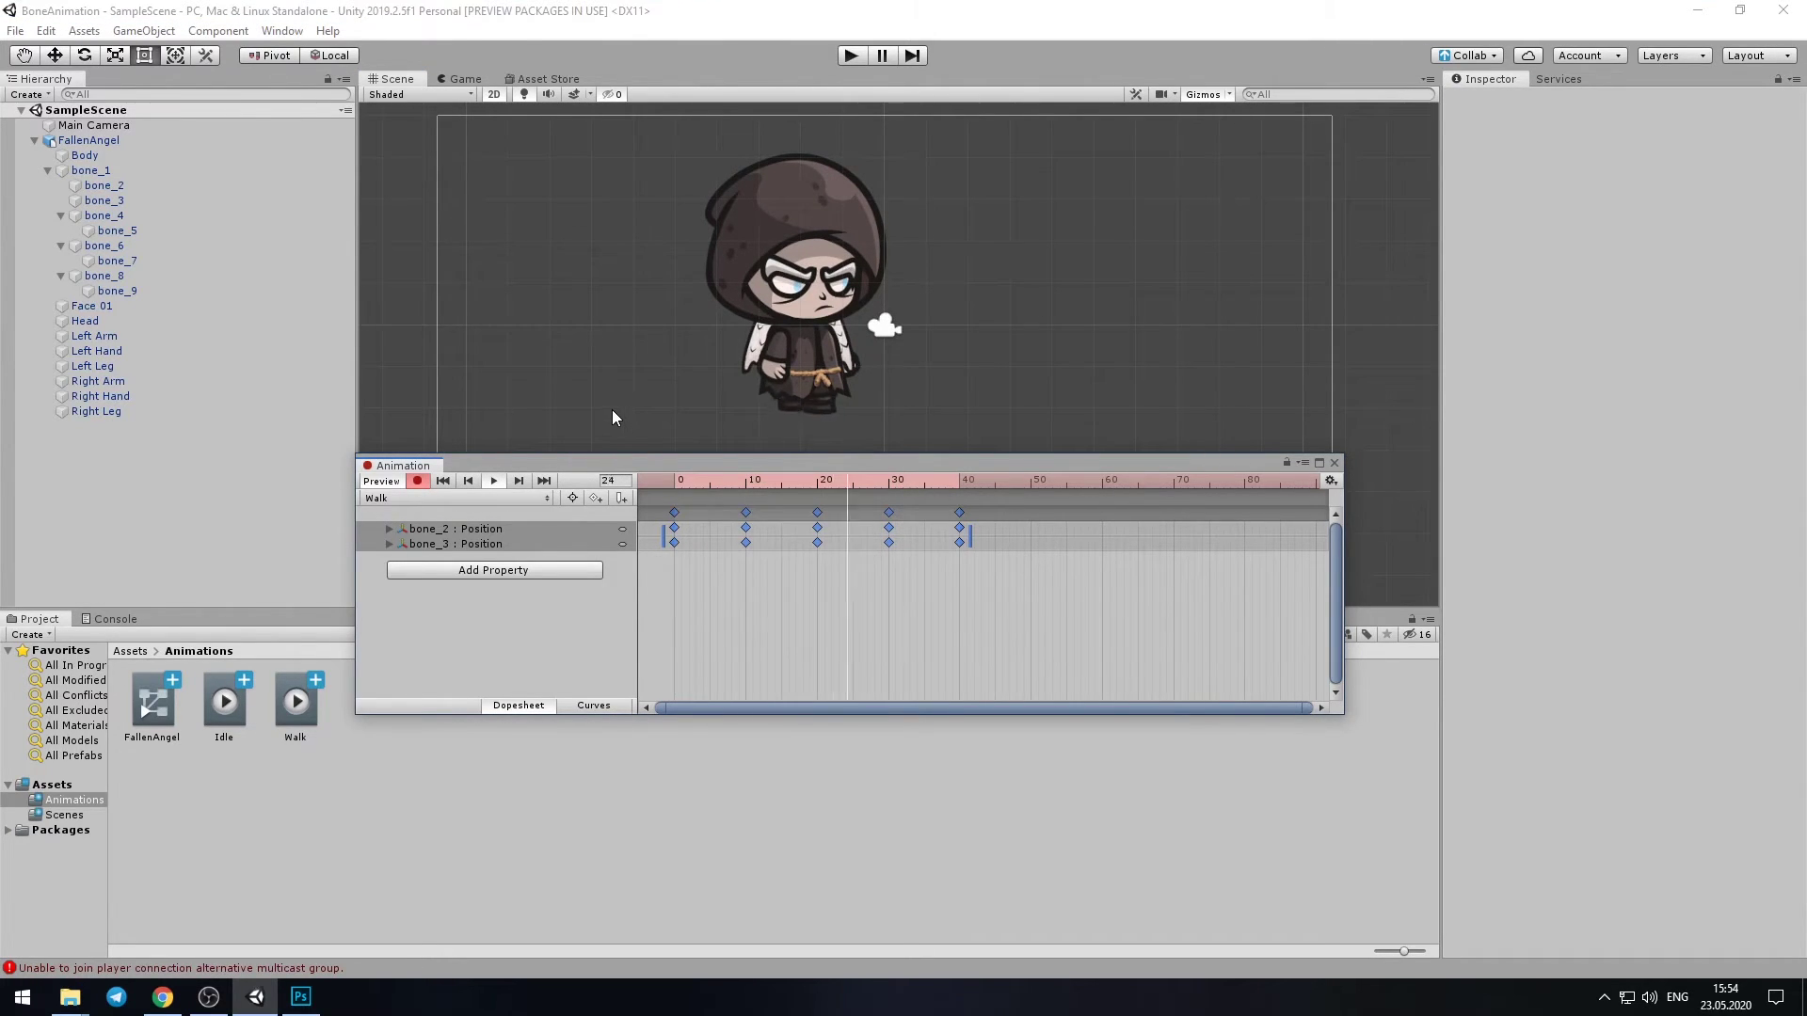
click(799, 347)
scroll(799, 346, up, 3)
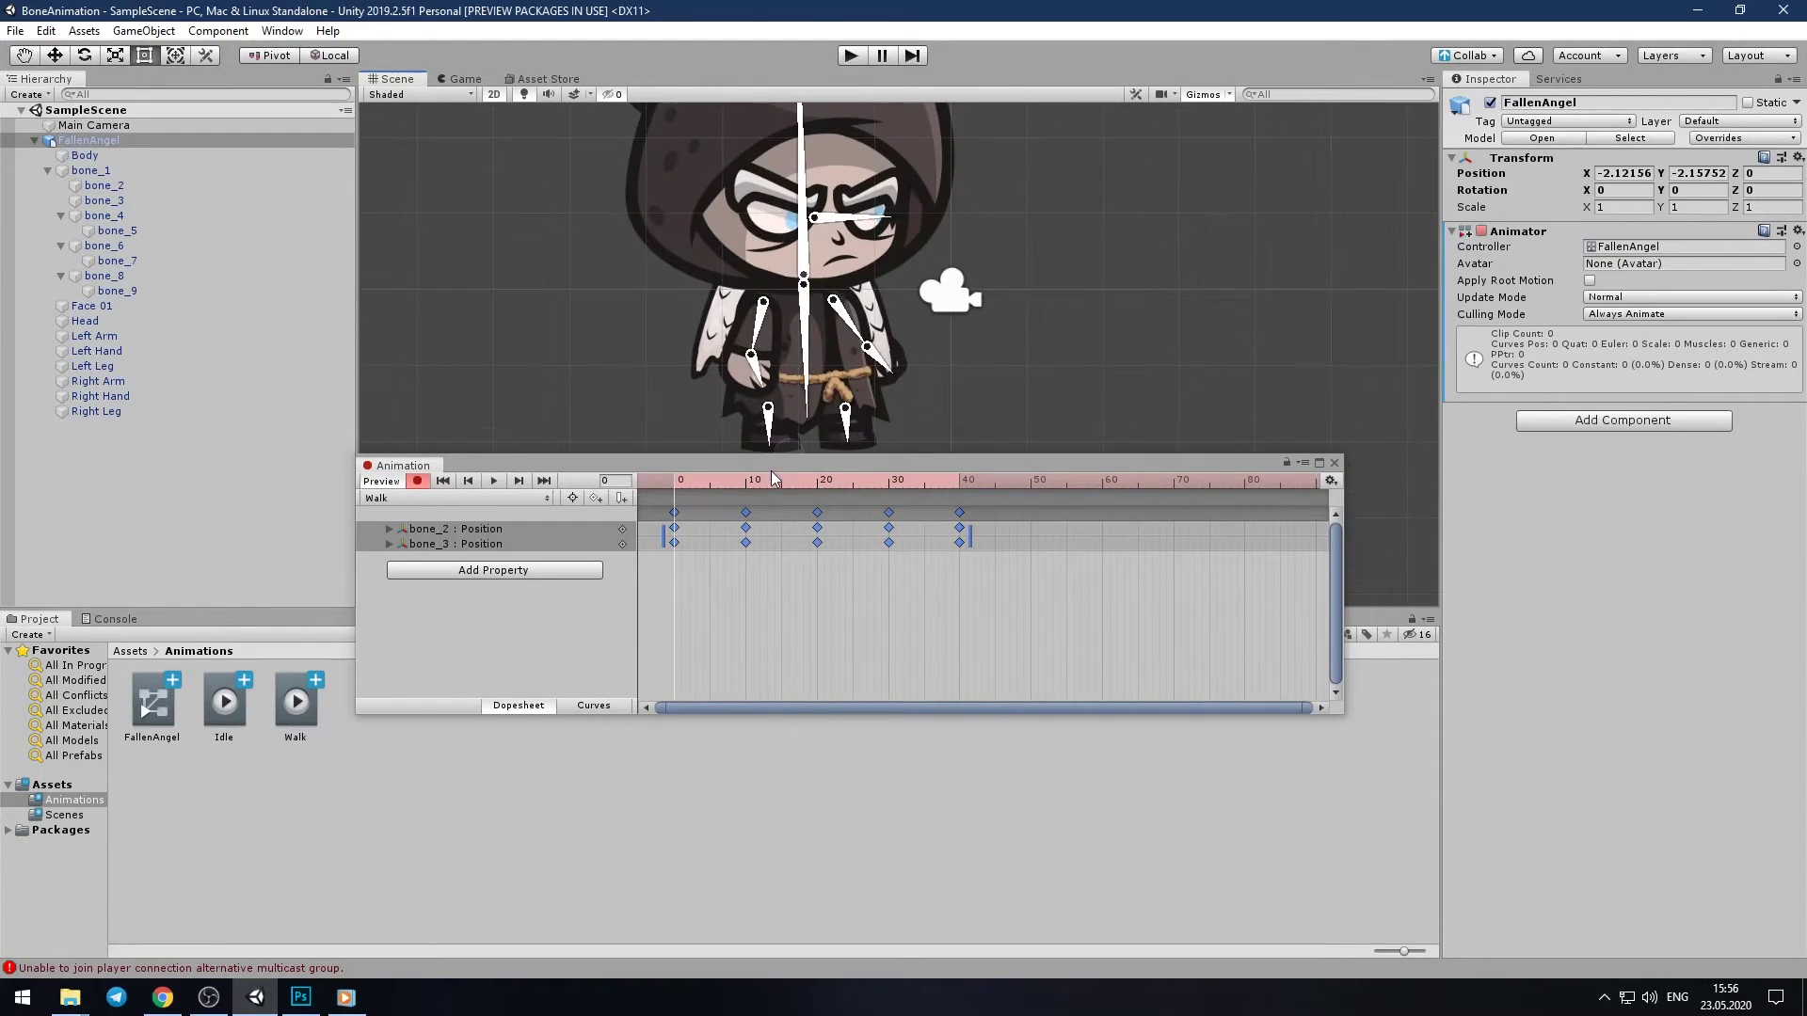
Rotate bone_5 and bone_6 to pose both arms at frame 20
click(819, 484)
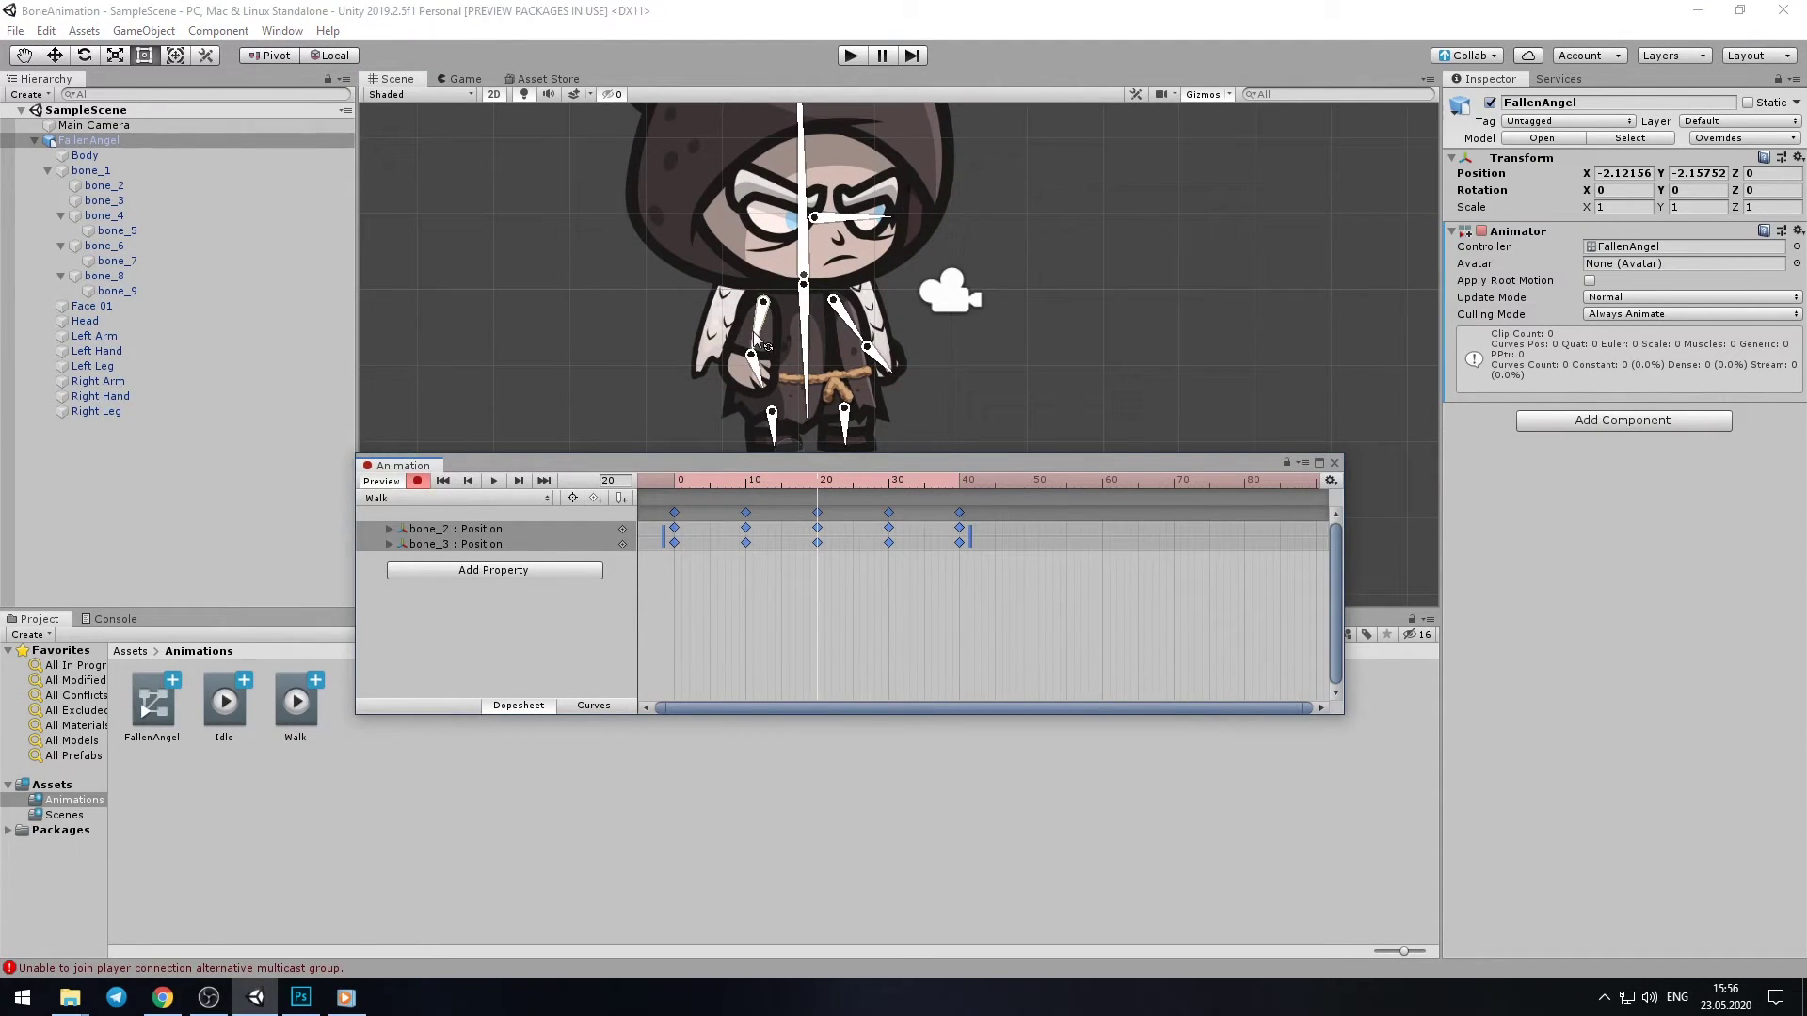
drag(758, 342, 790, 381)
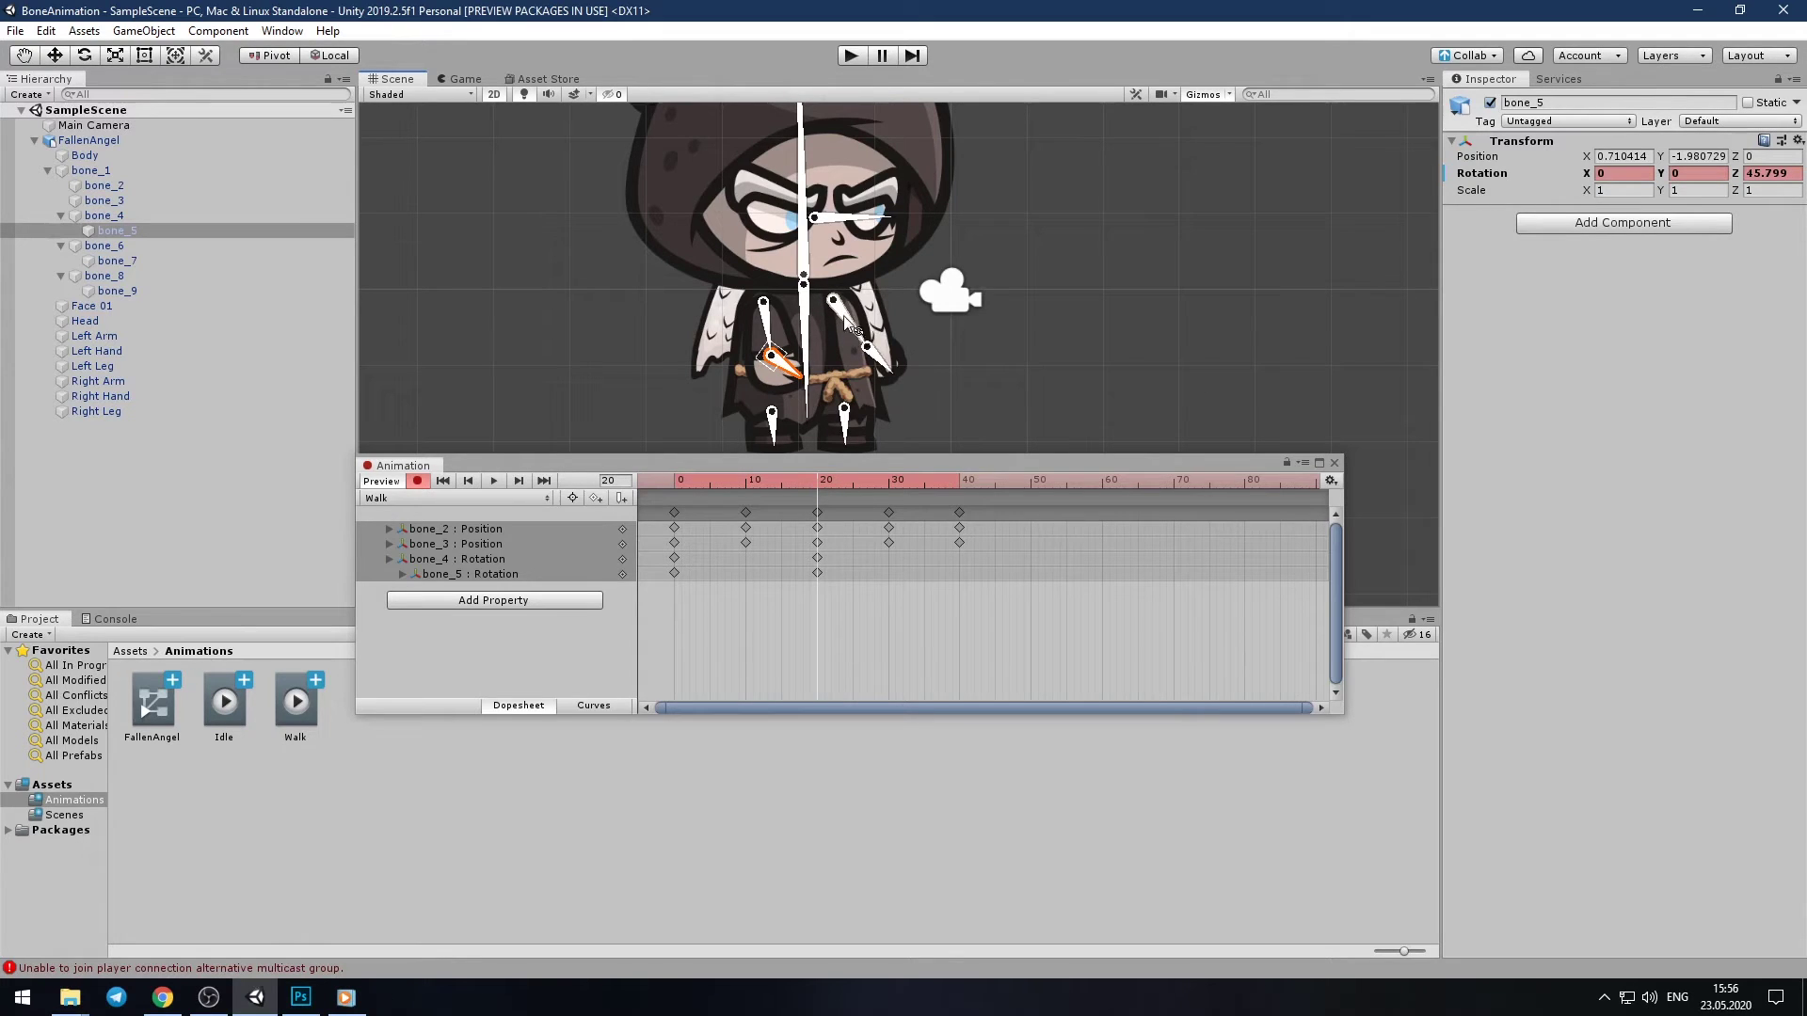
mouse_move(852, 327)
mouse_down()
mouse_move(835, 332)
mouse_move(840, 381)
mouse_up()
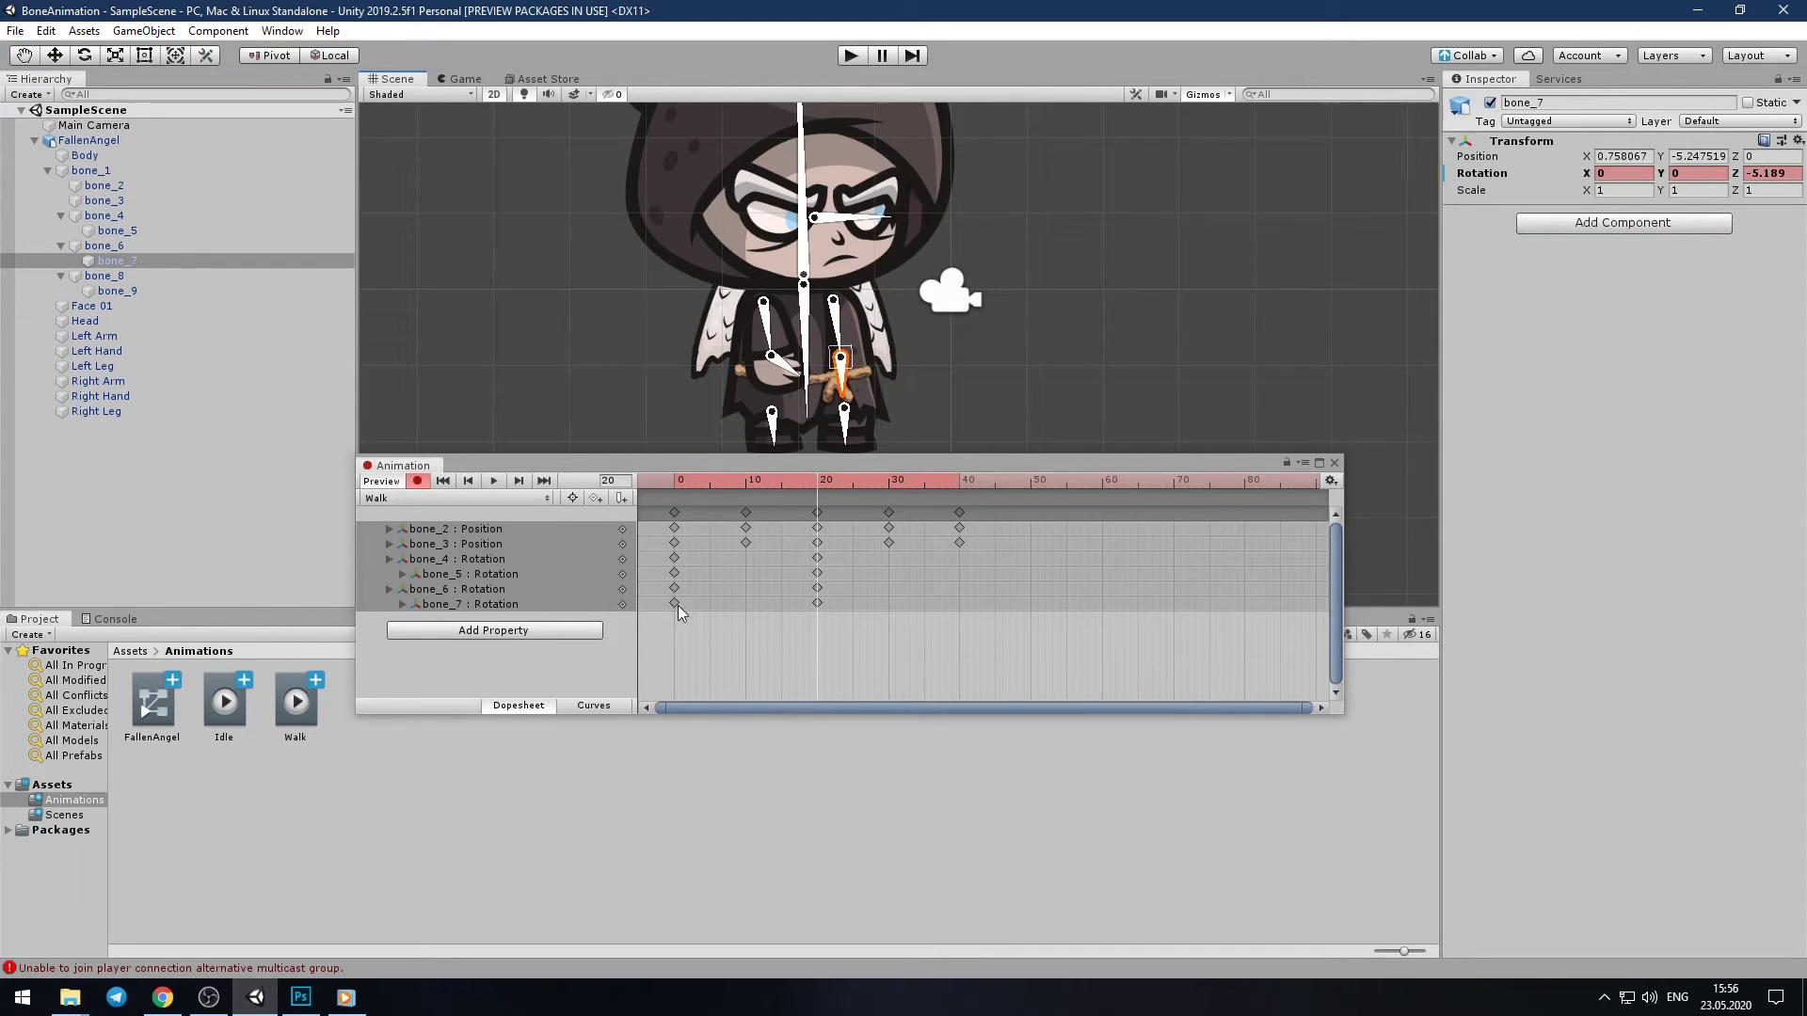
Paste the frame-0 keys at frame 40 and preview the looping Walk clip
drag(673, 617, 664, 498)
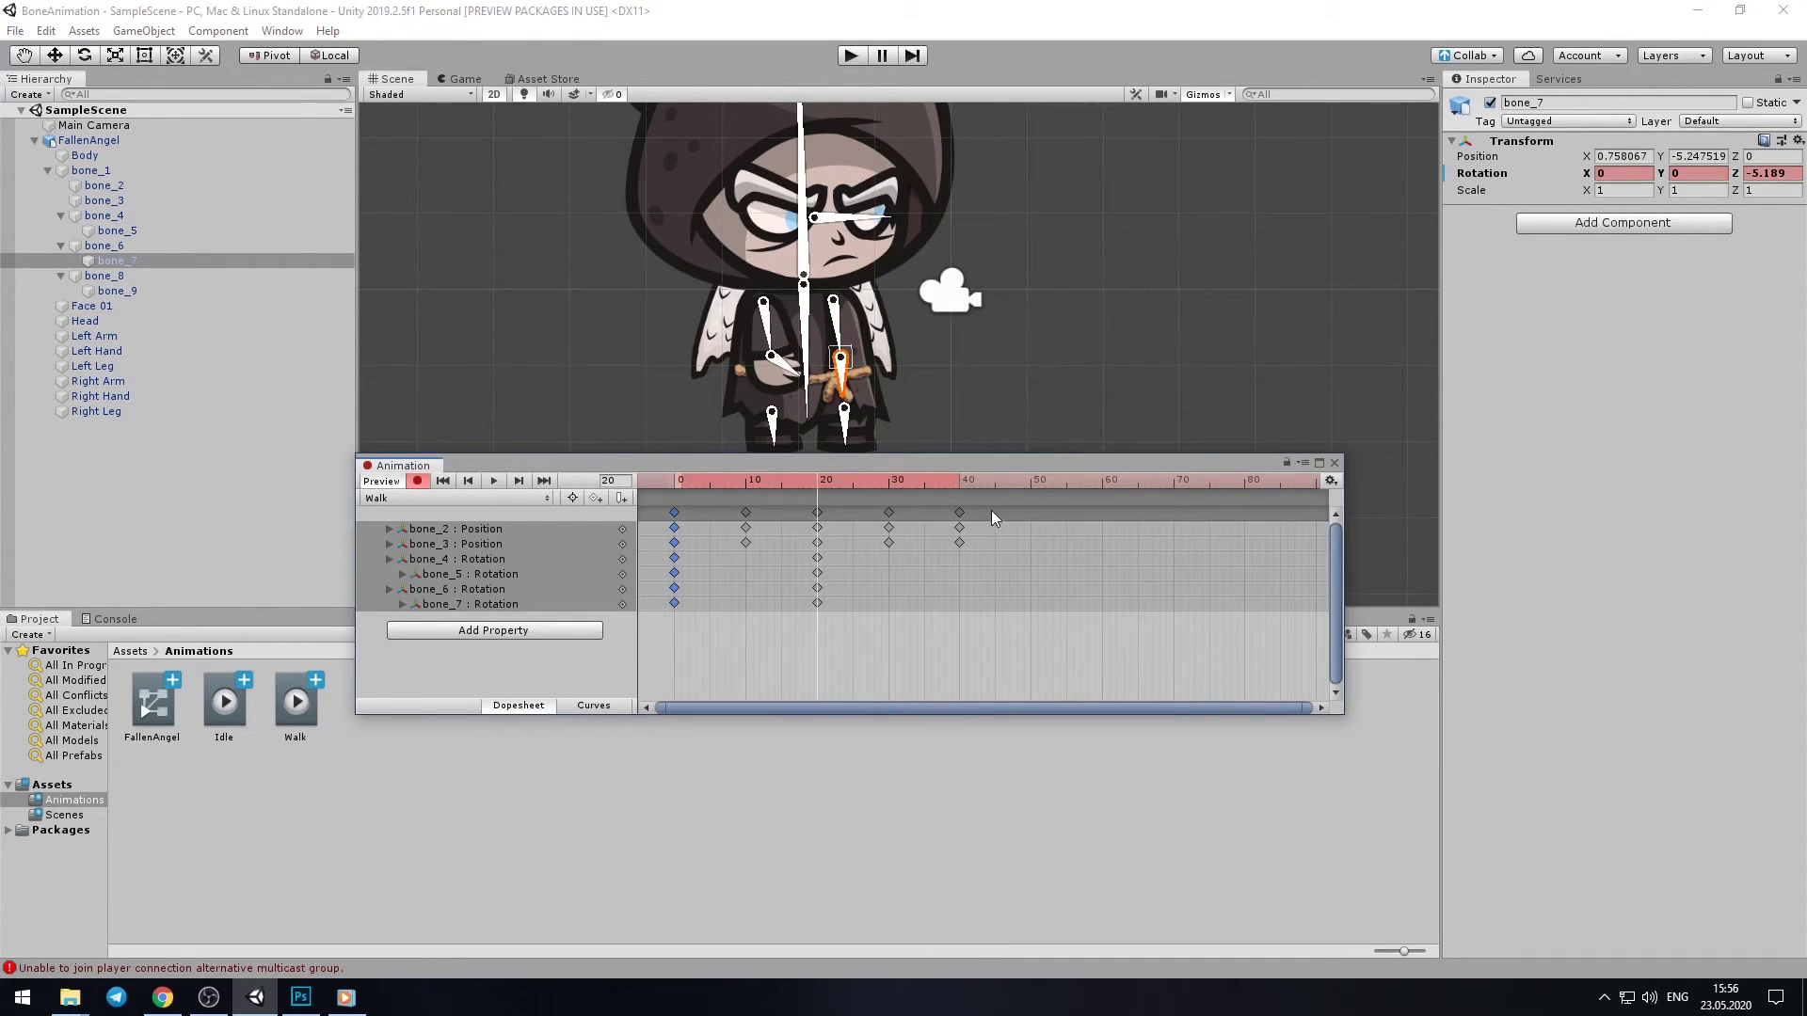
click(962, 482)
key(ctrl+v)
key(space)
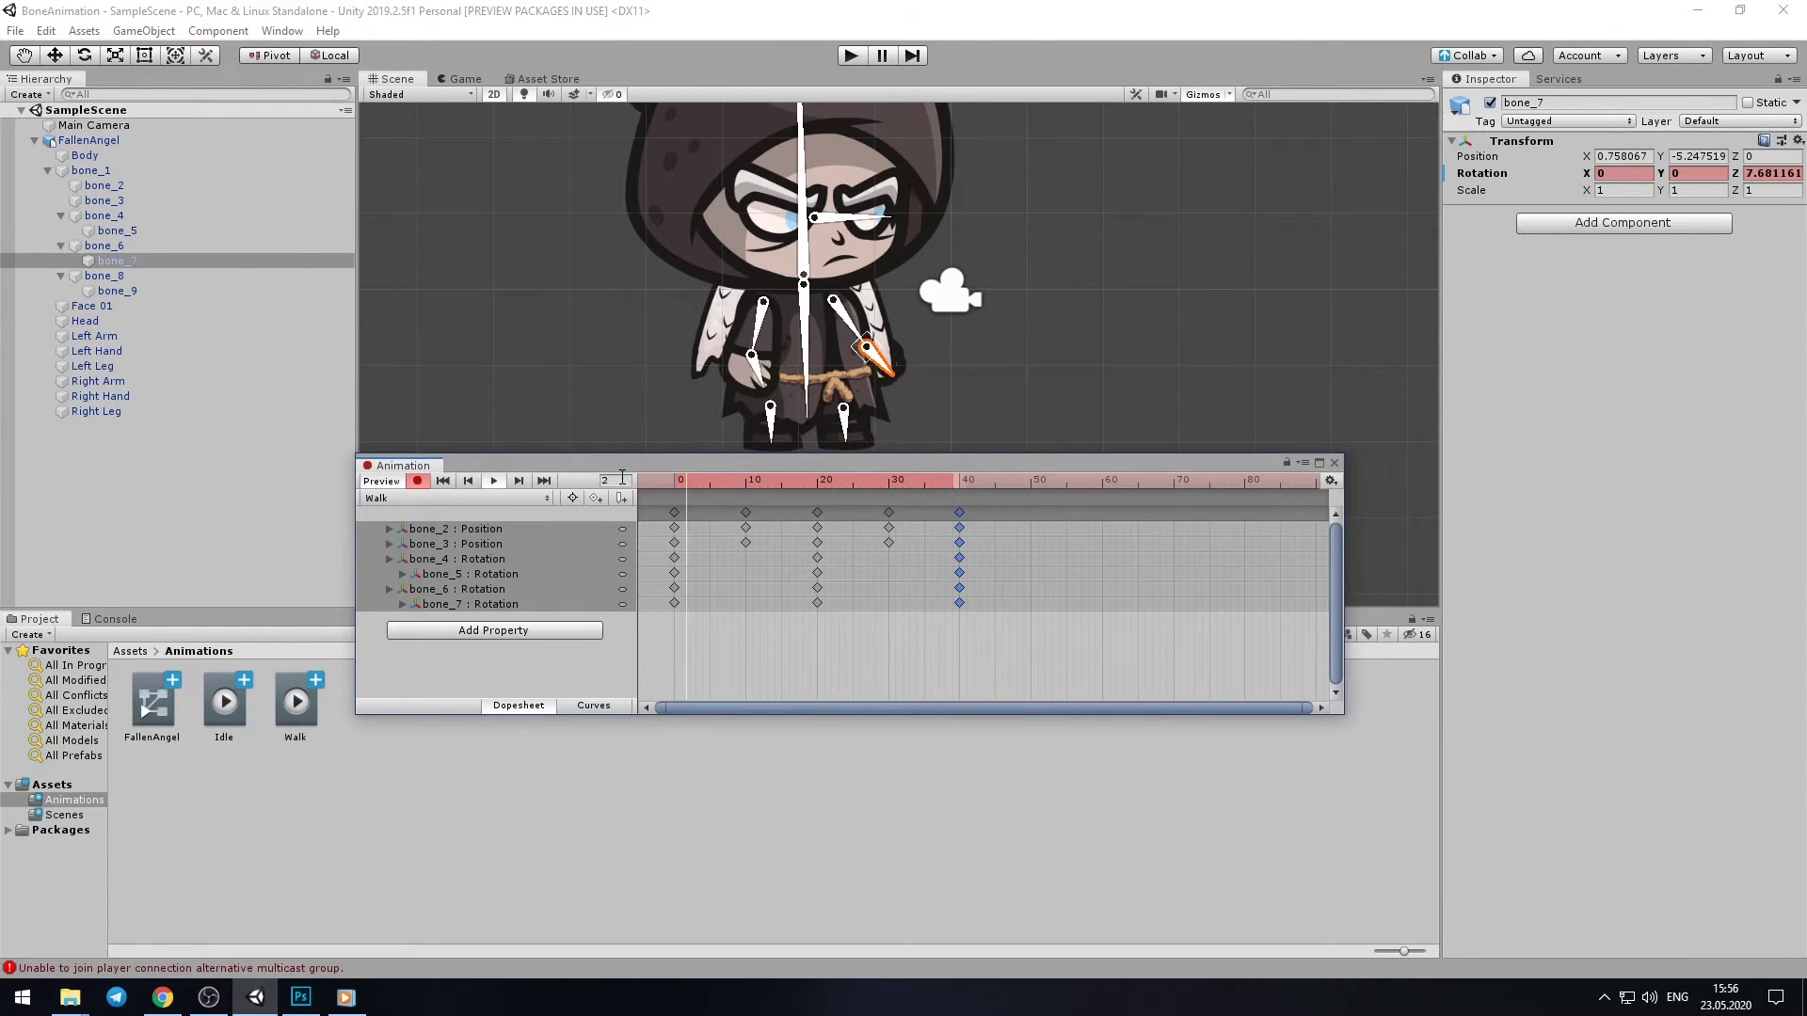
click(595, 369)
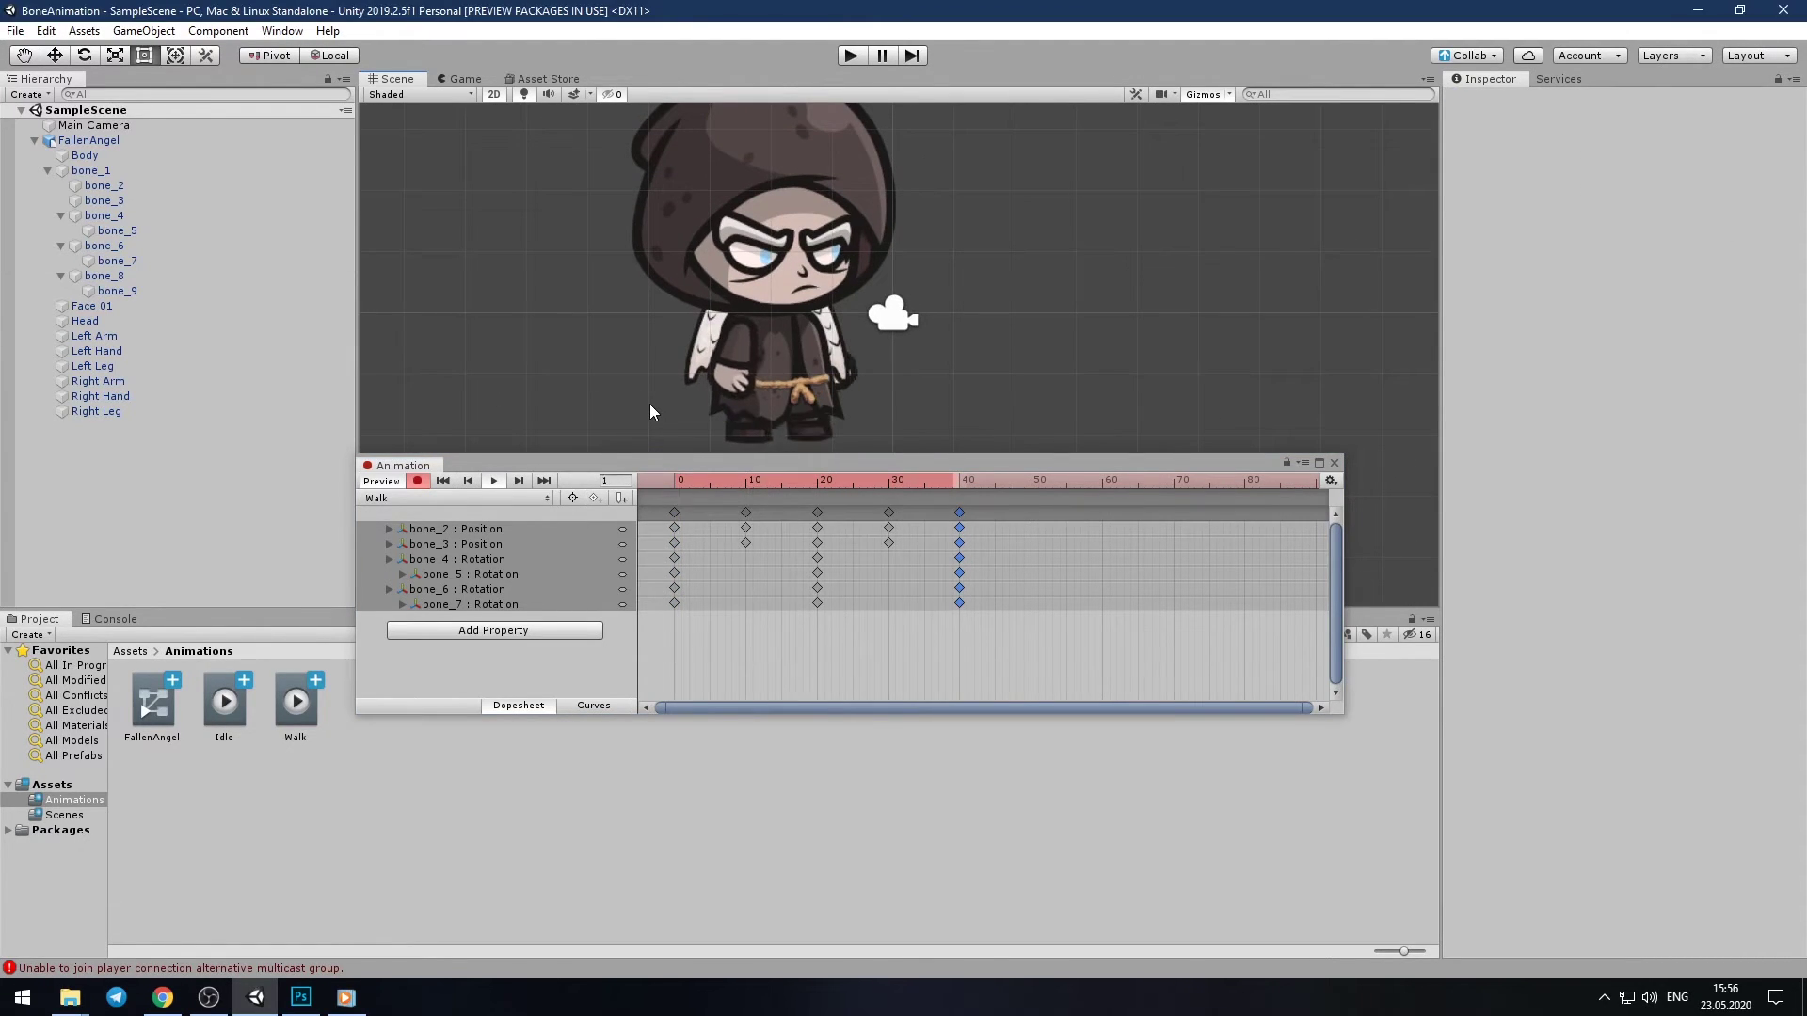
drag(674, 481, 816, 482)
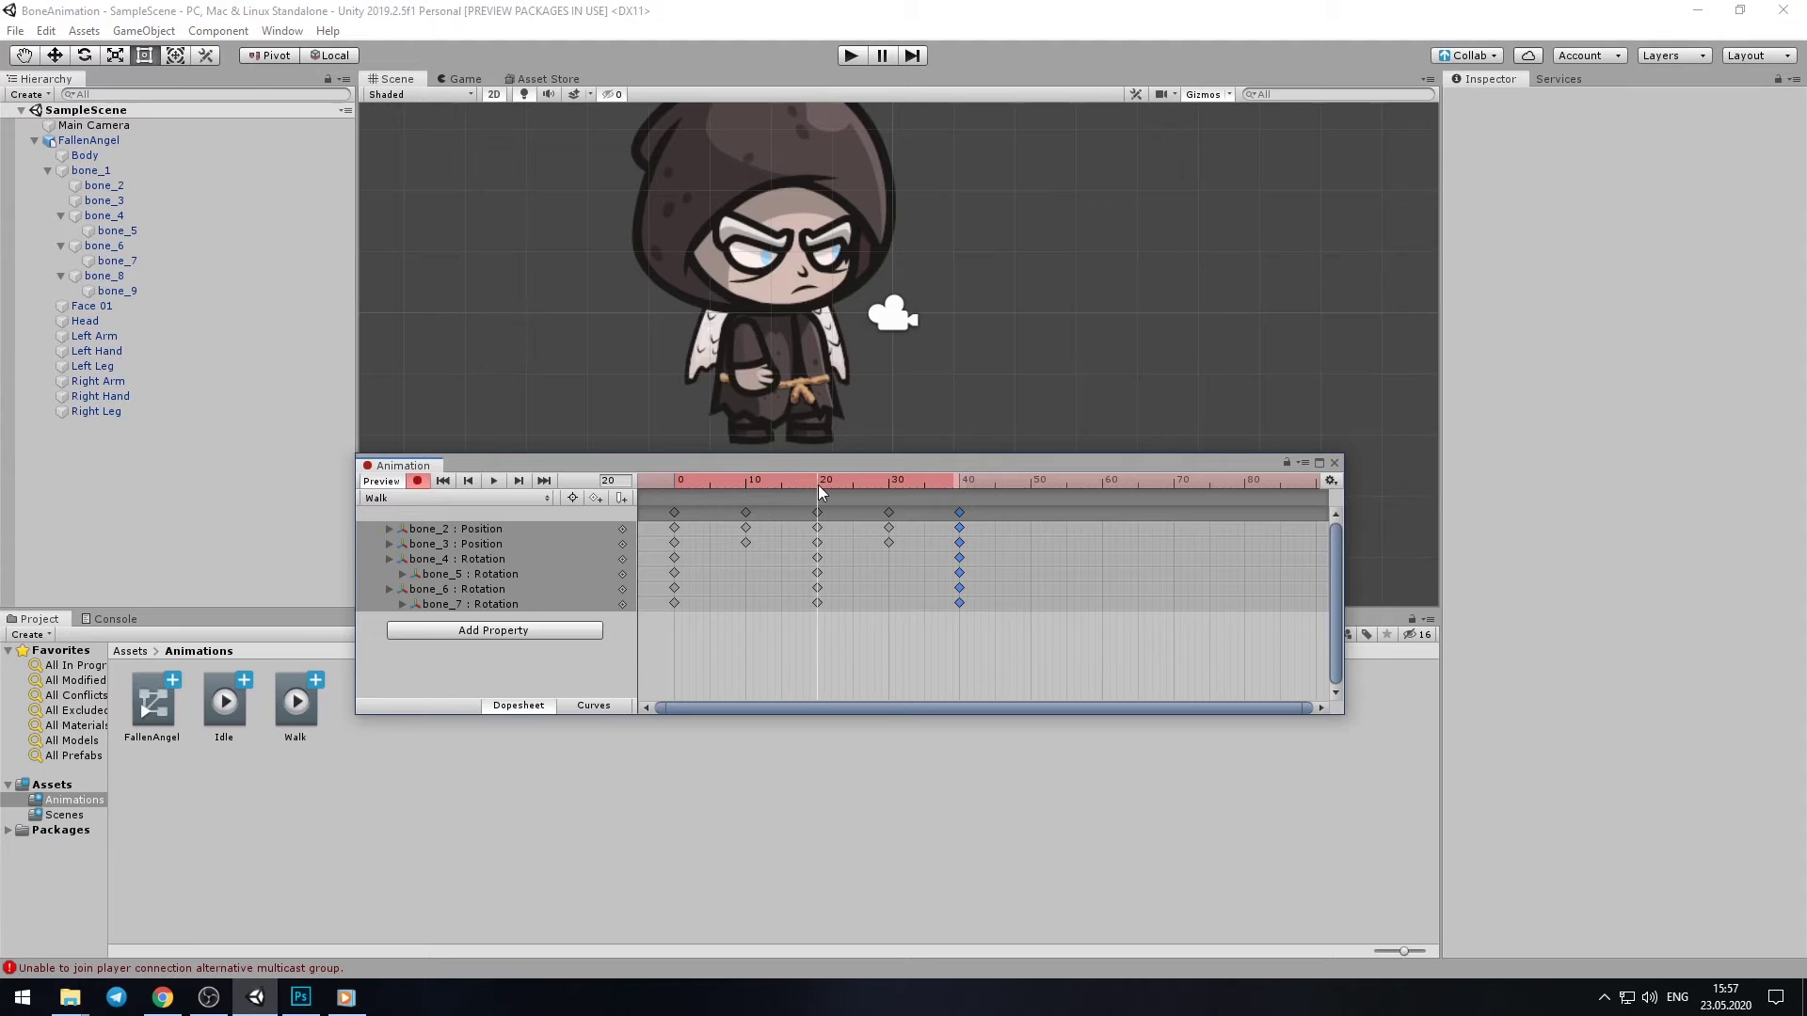
Select bone_8 and add its position and rotation keys
click(774, 191)
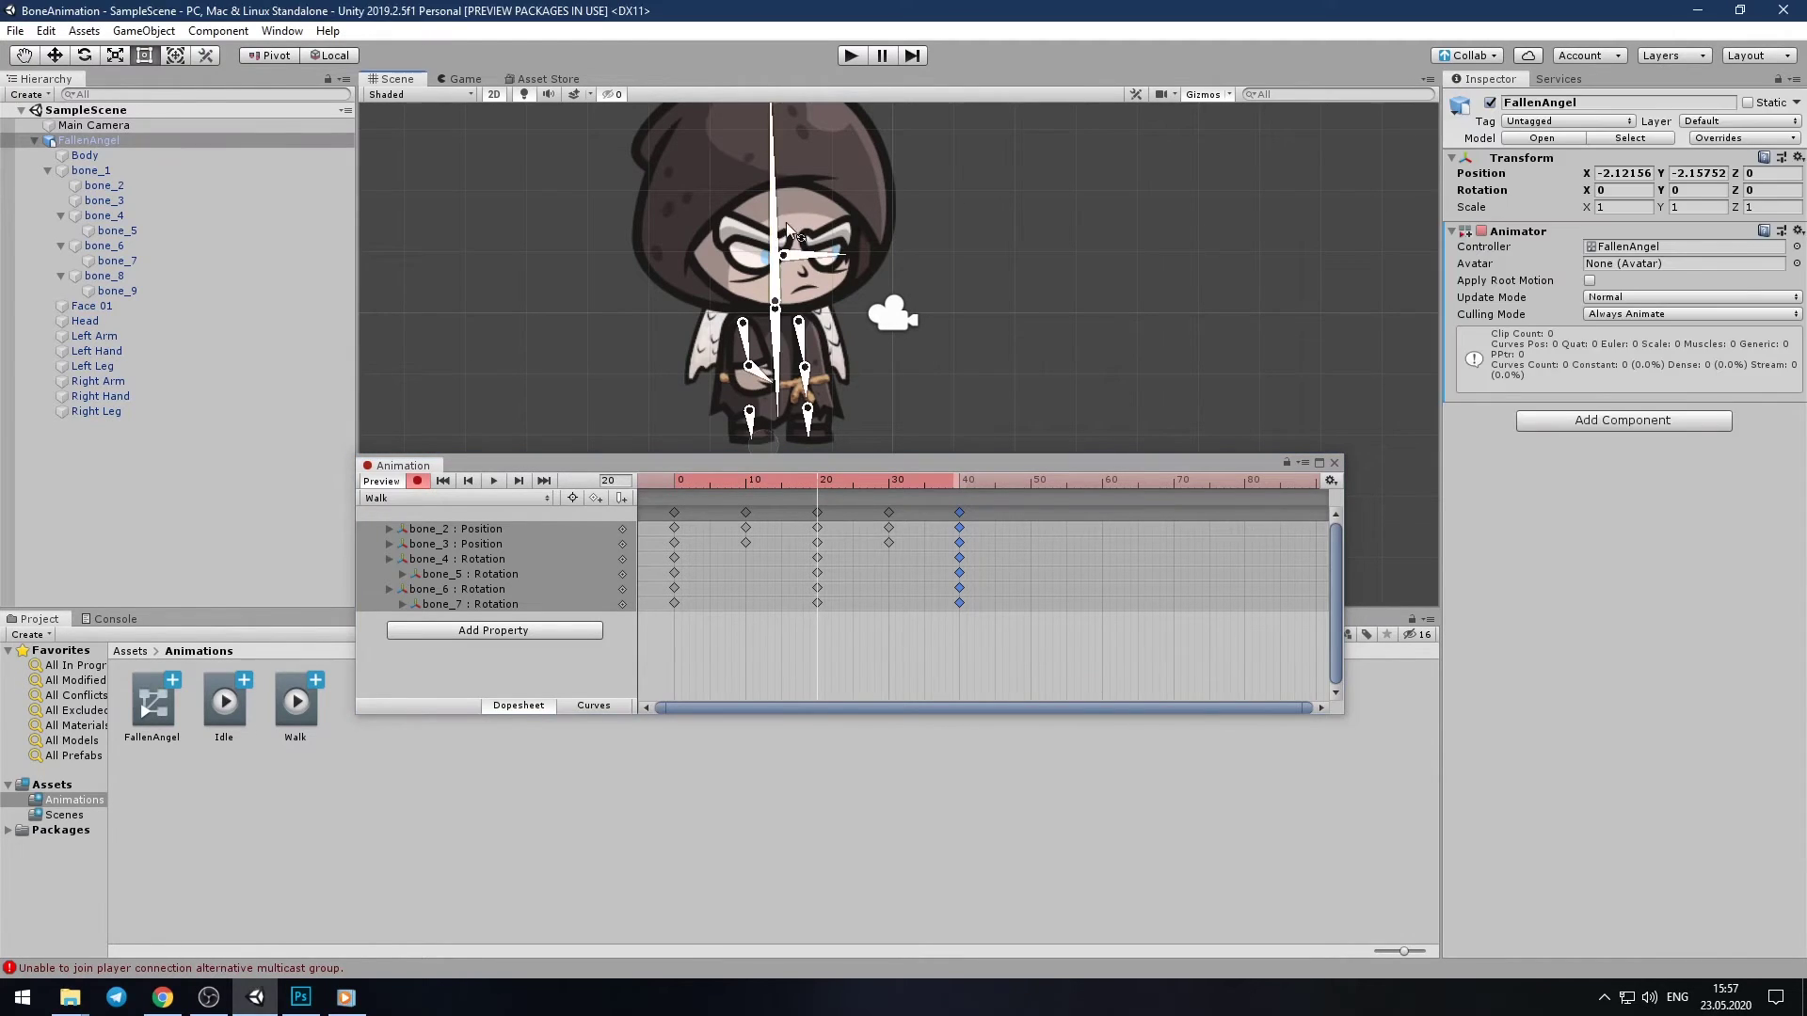
click(774, 304)
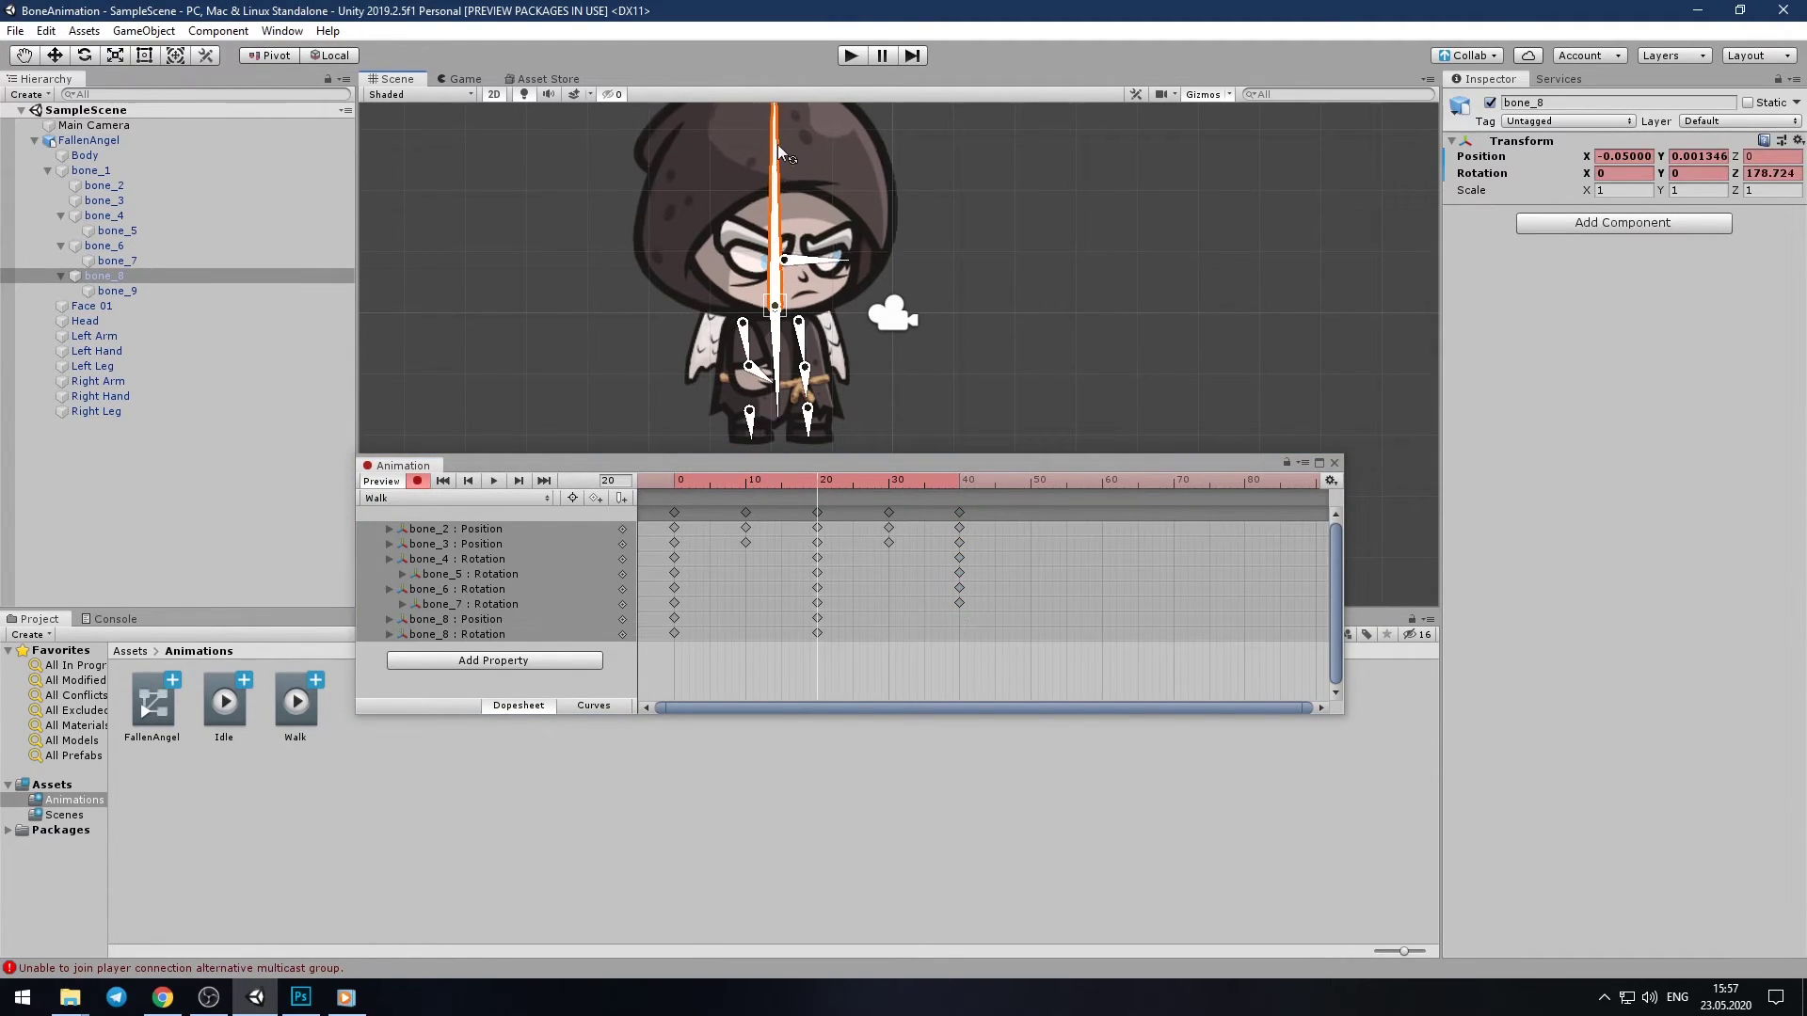
click(1057, 373)
scroll(826, 380, up, 3)
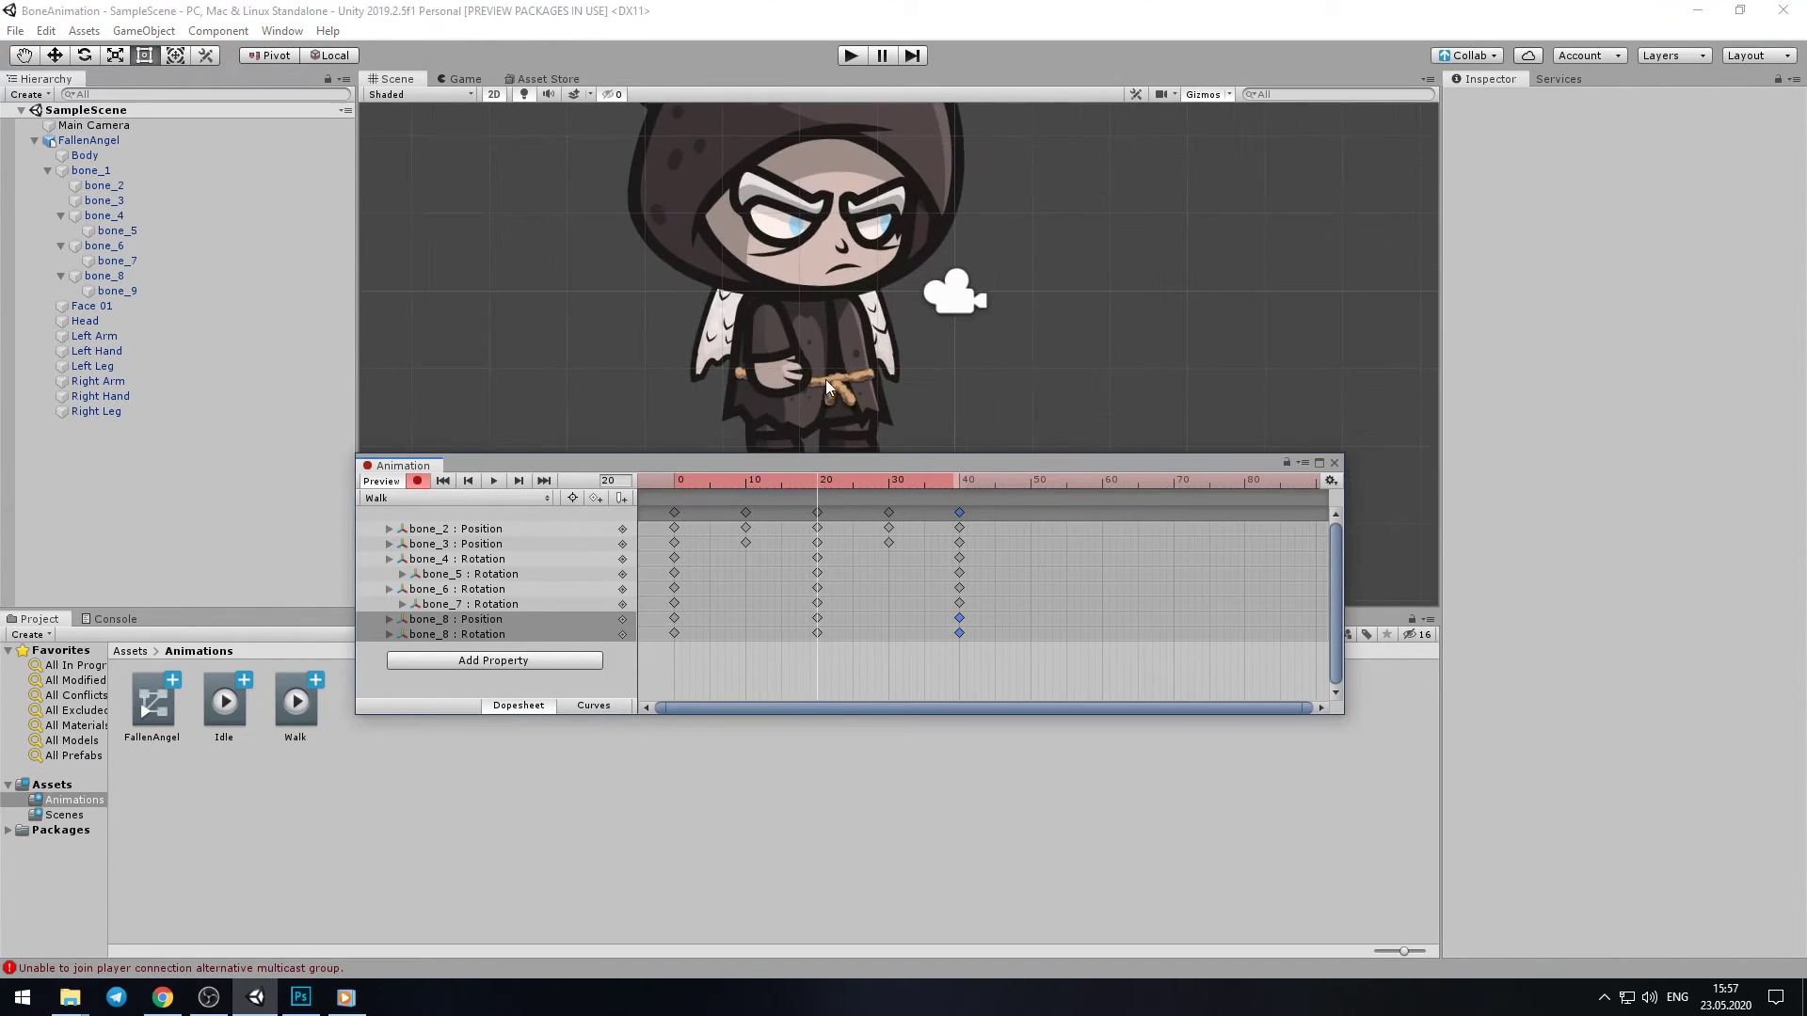
Turn off recording and preview the Walk clip from frame 0
click(826, 380)
click(417, 480)
scroll(594, 363, down, 3)
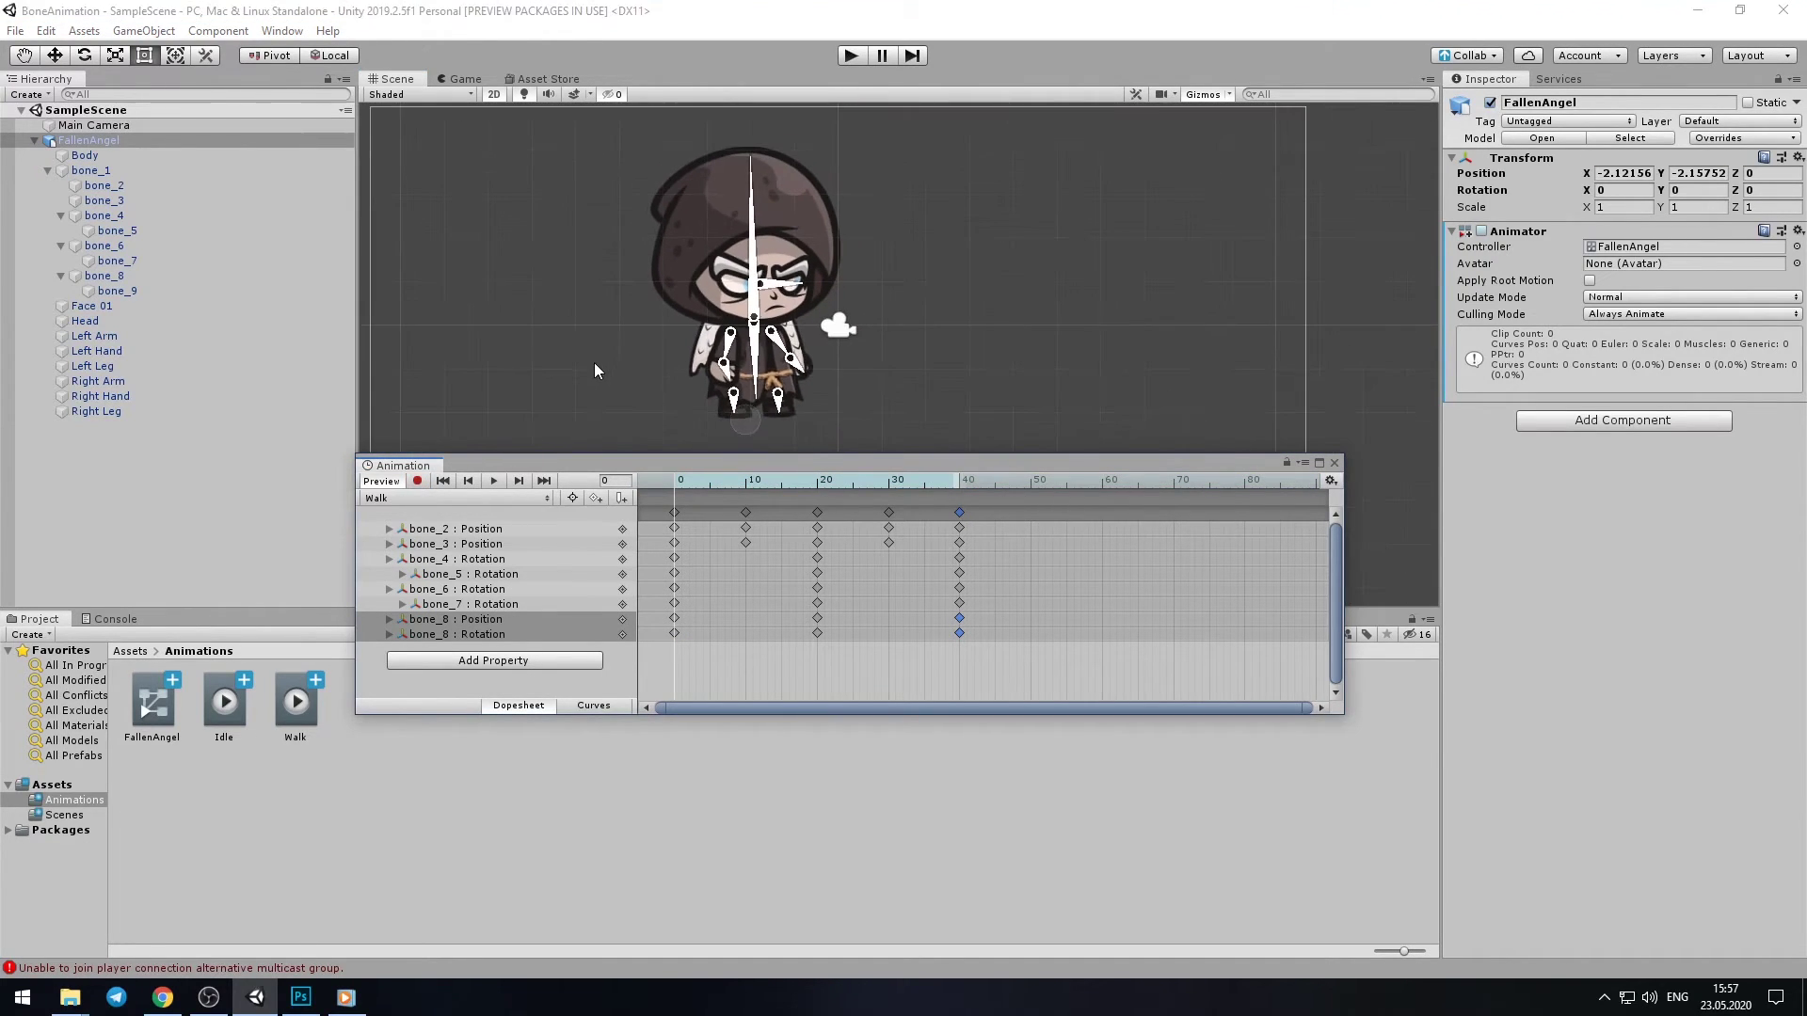
click(589, 357)
click(677, 491)
scroll(546, 387, down, 3)
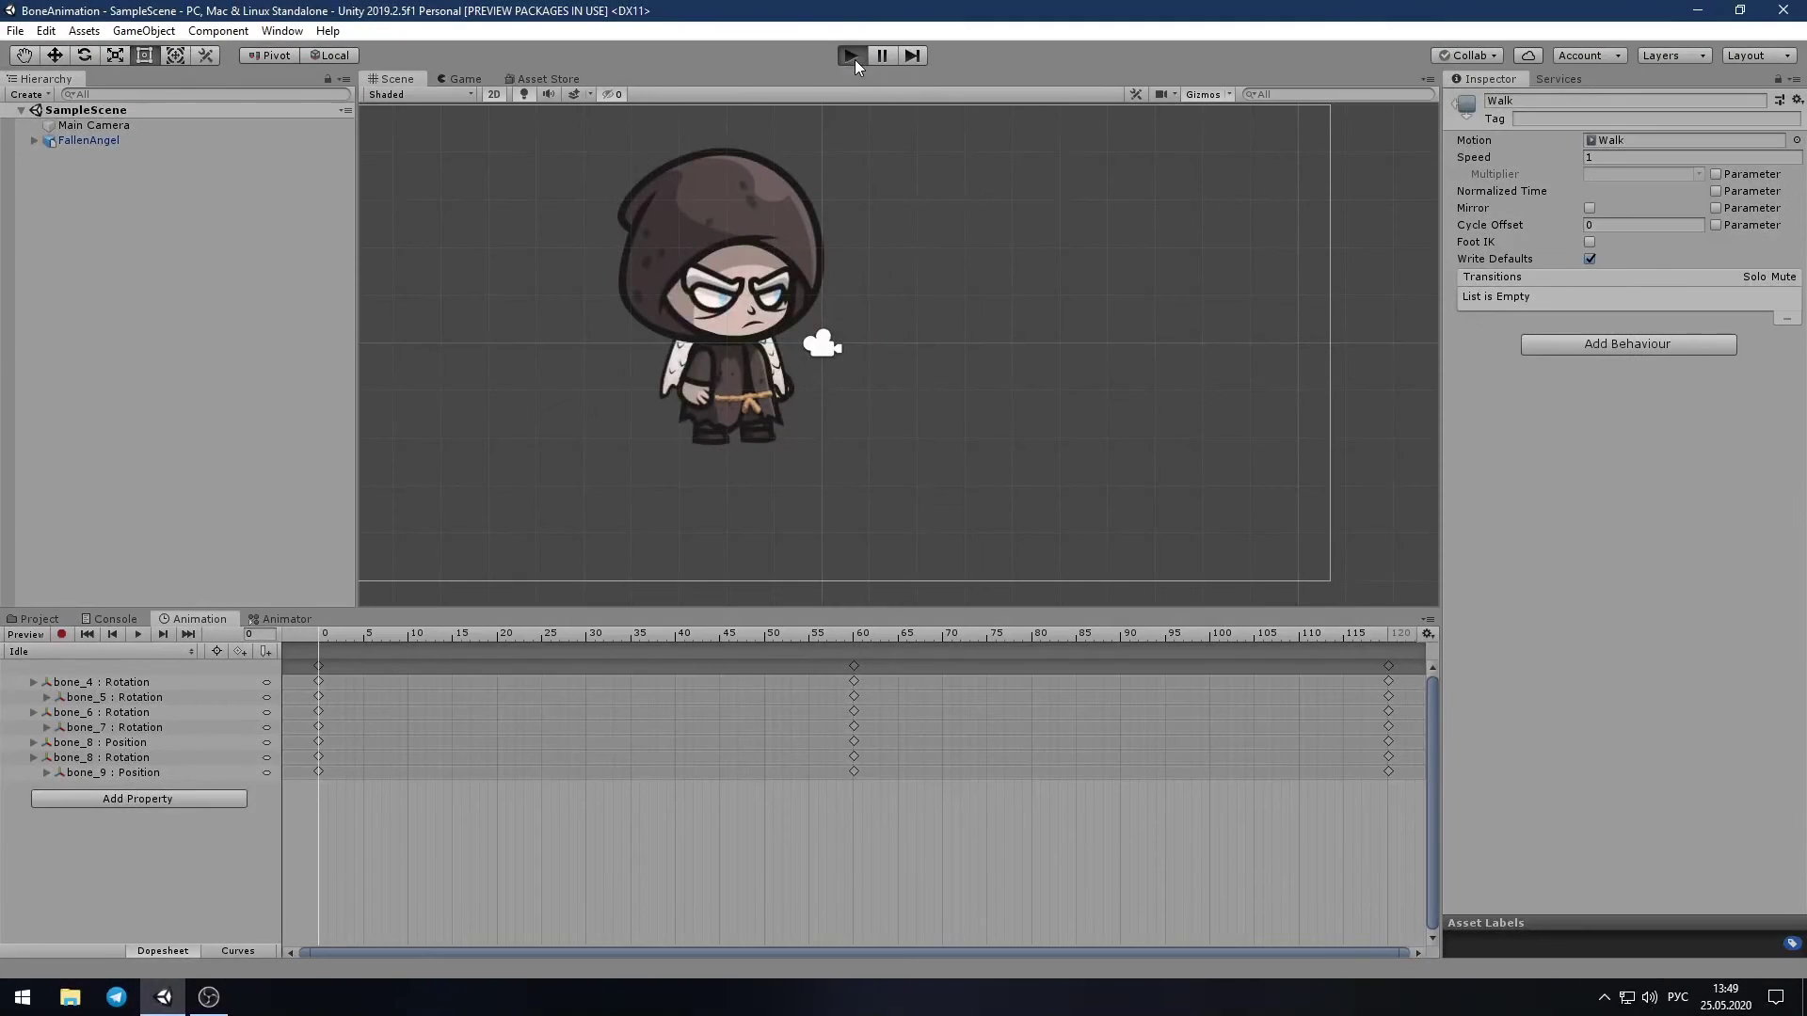
Enter play mode and in the Animator set Walk, then Idle, as the layer default state
key(ctrl+p)
click(286, 619)
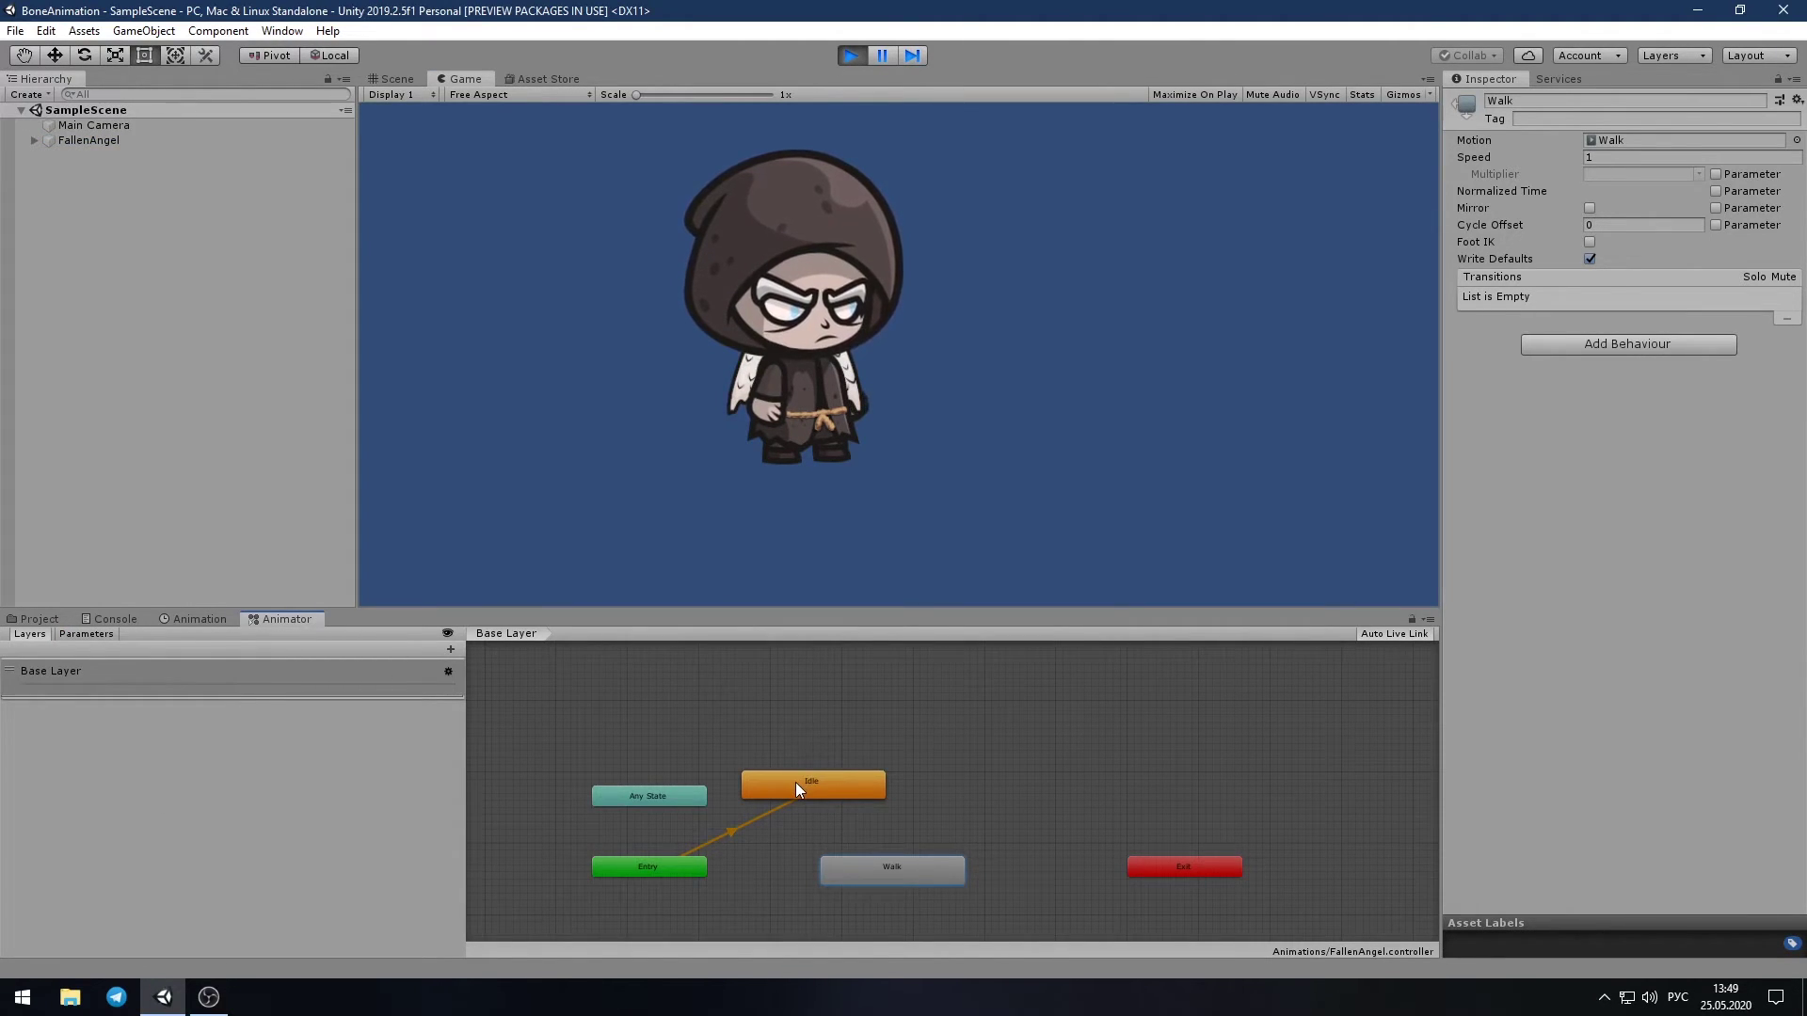
right_click(894, 869)
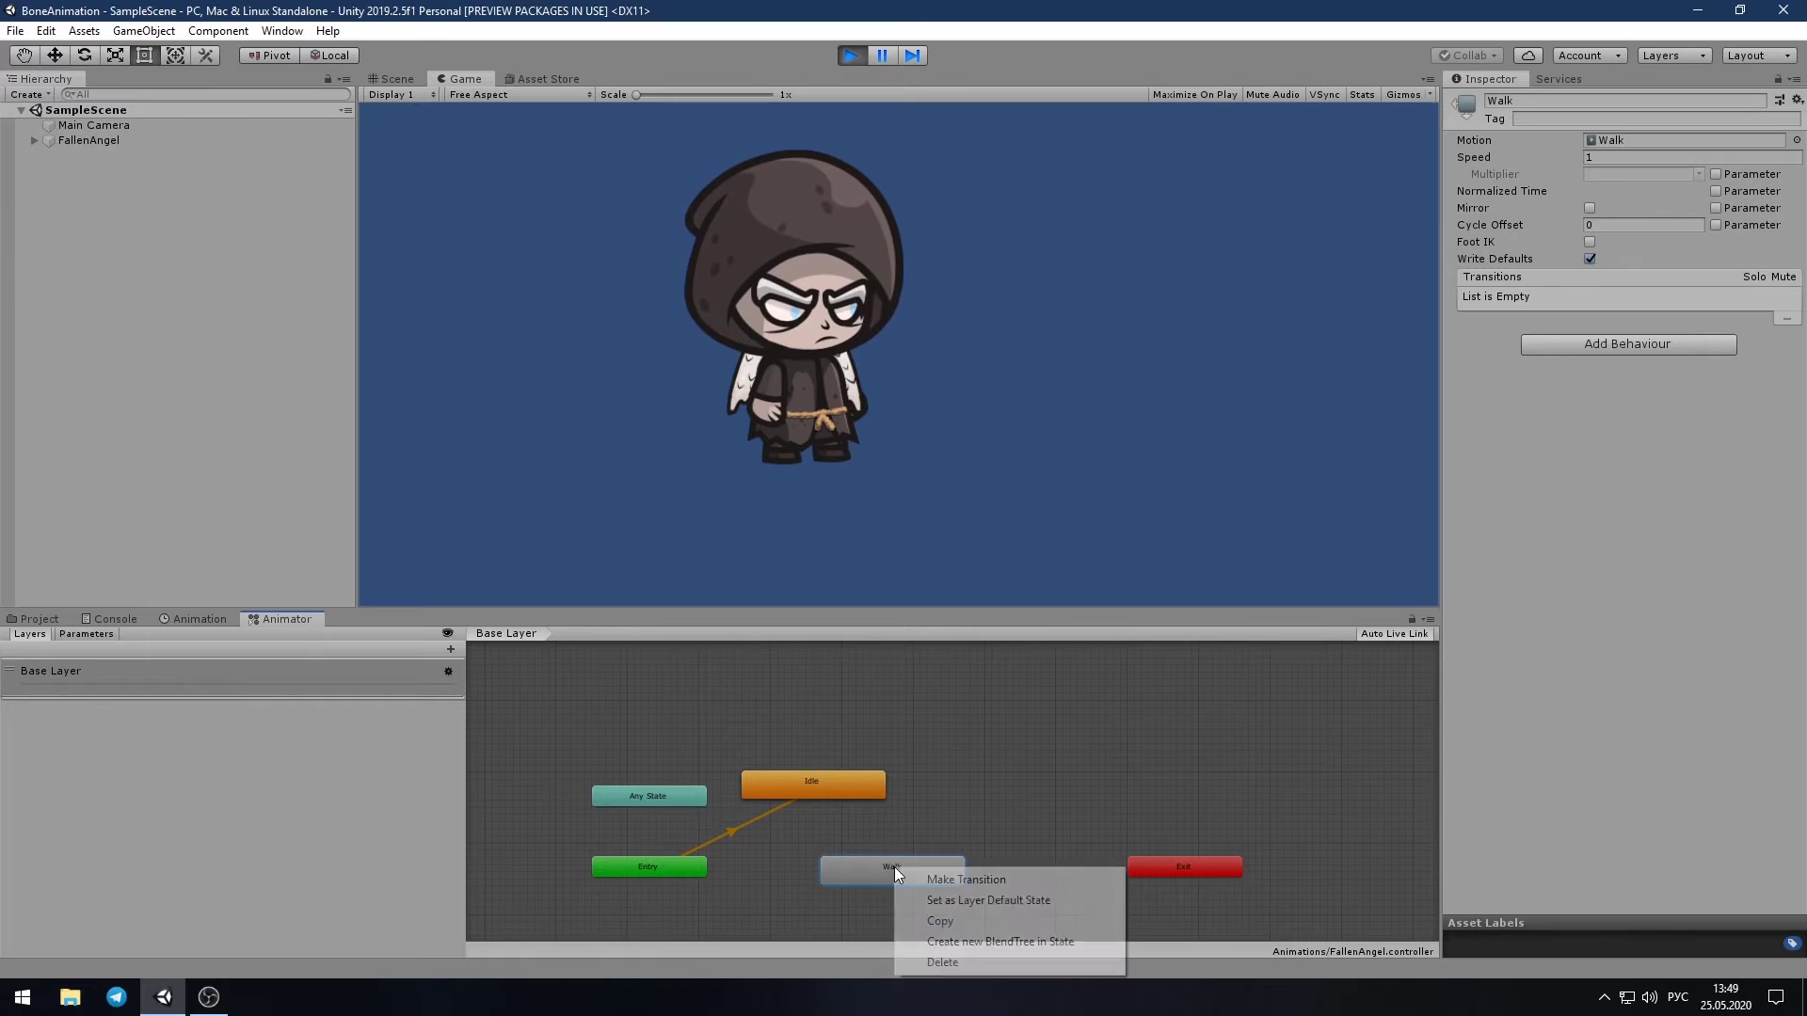
click(1018, 904)
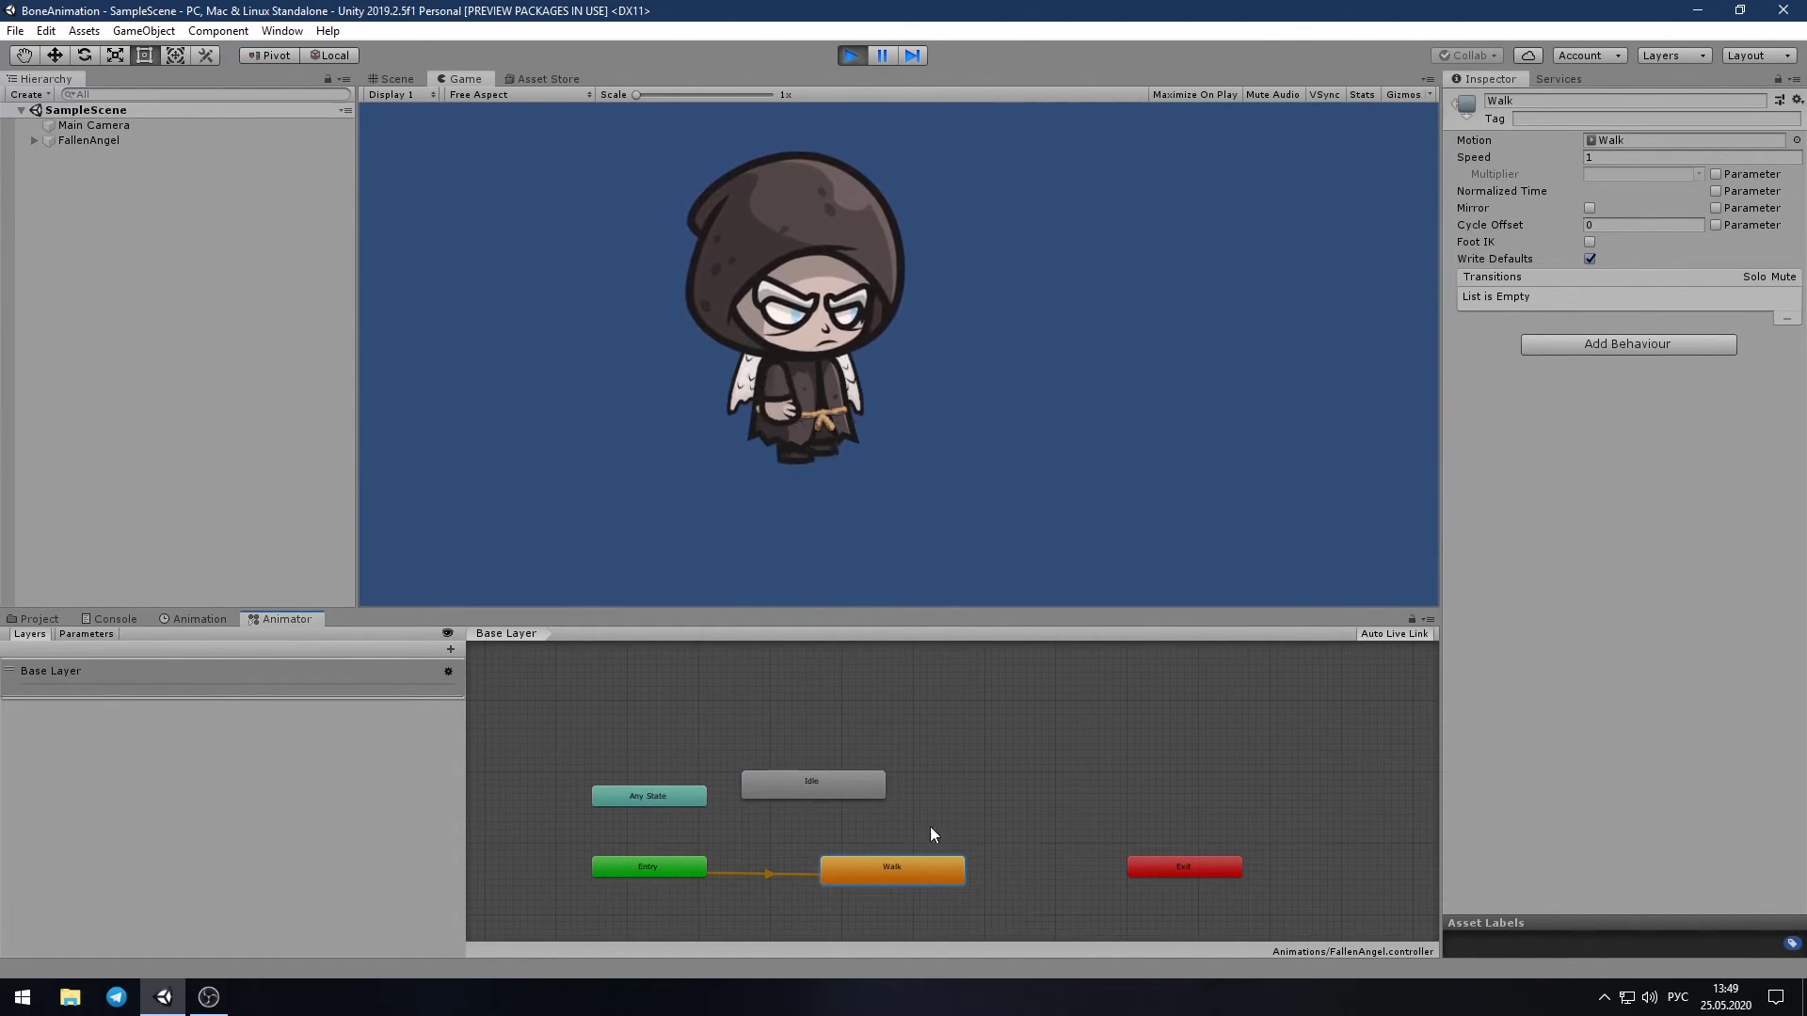
scroll(928, 731, down, 2)
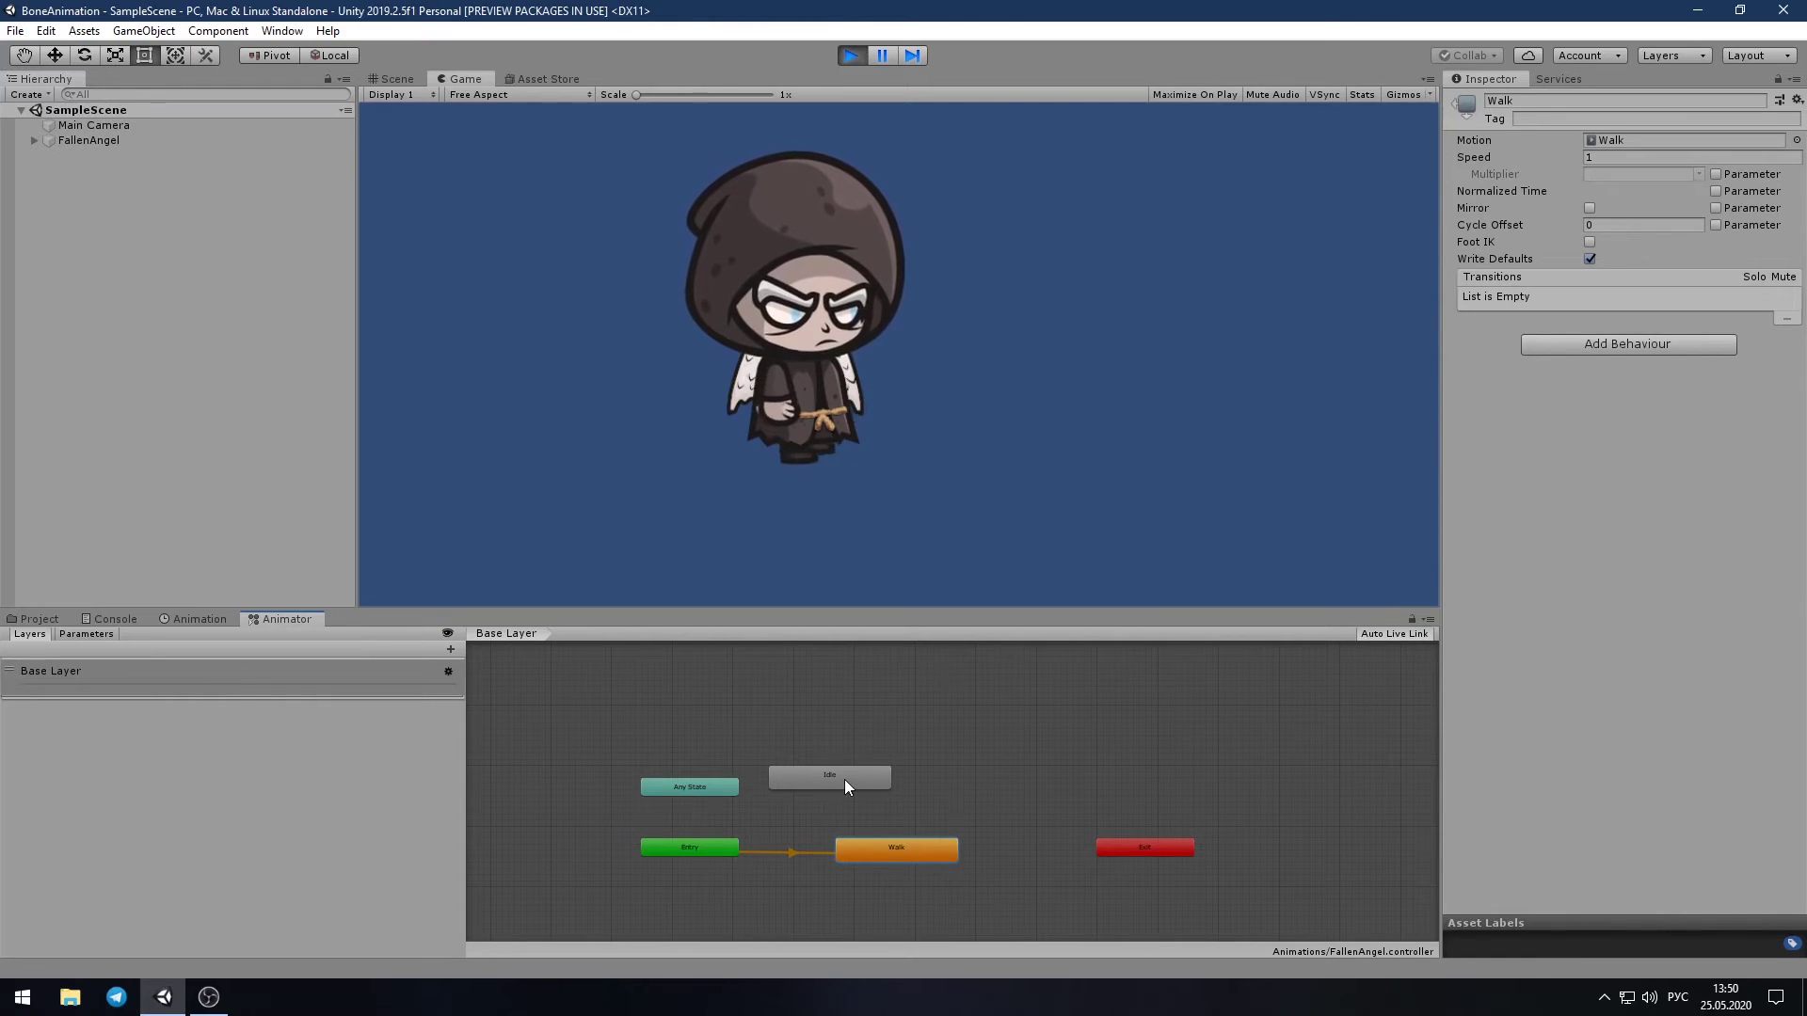
right_click(844, 779)
click(933, 811)
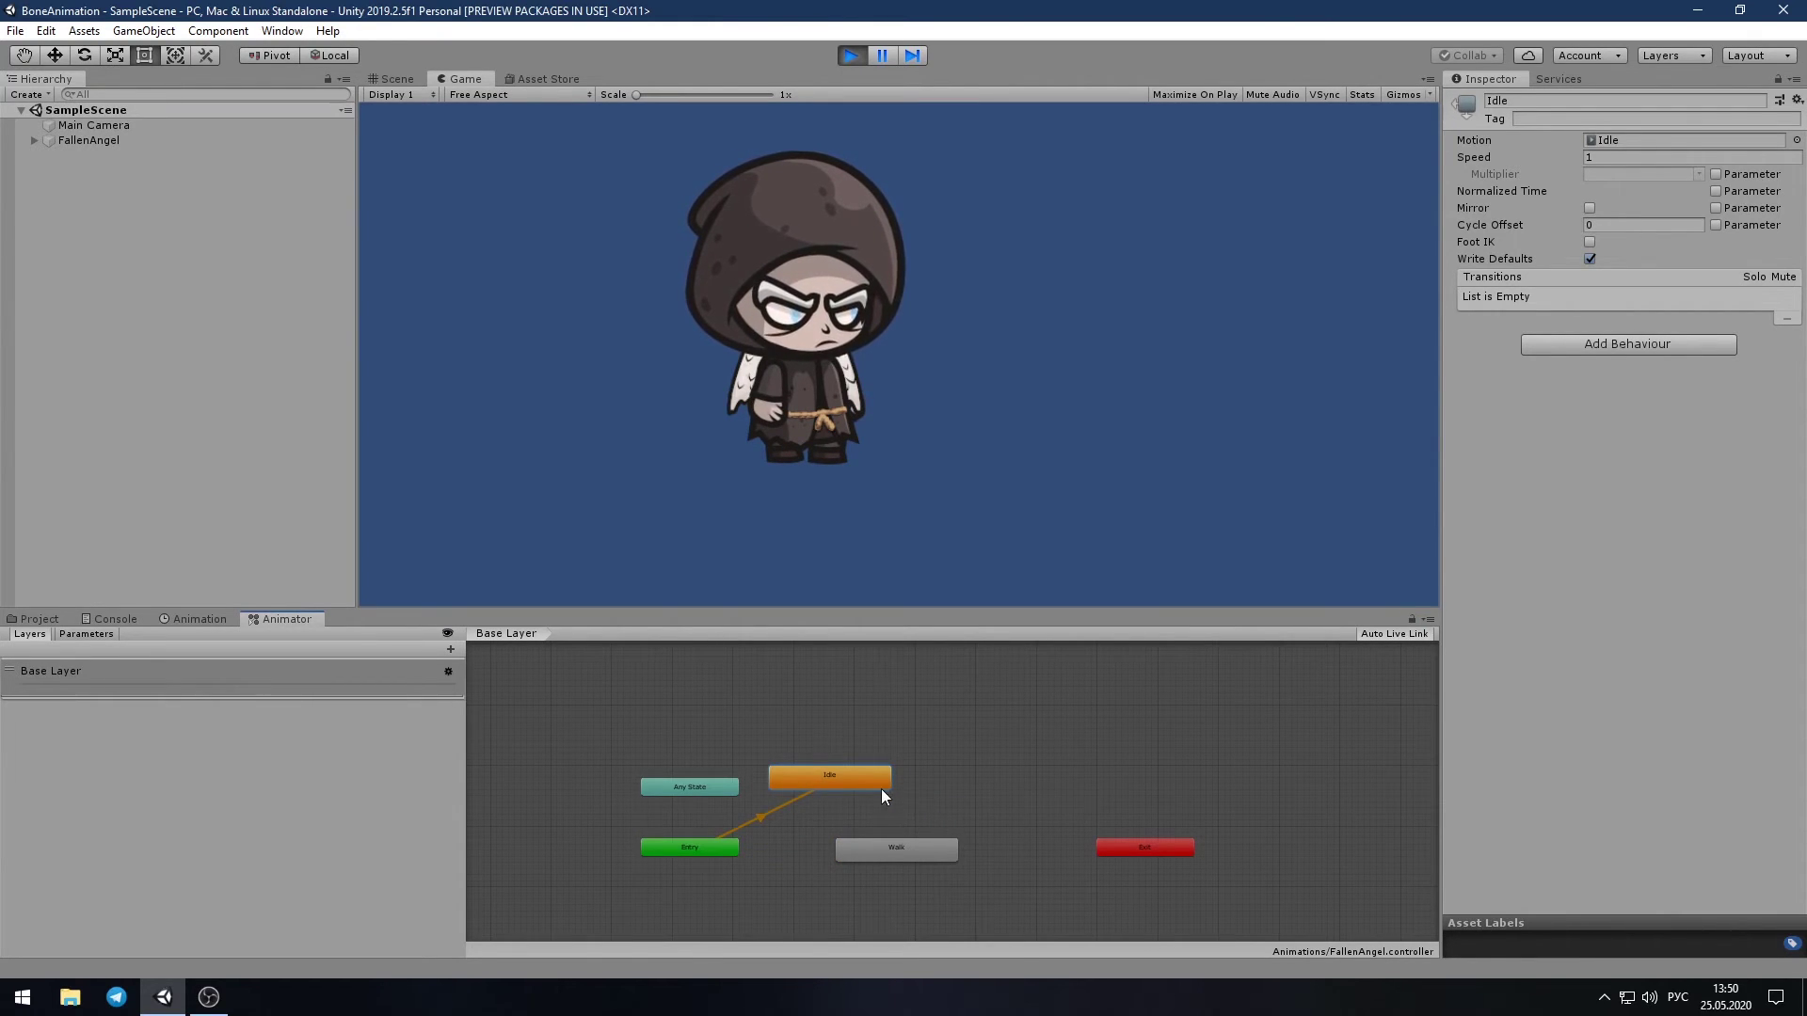
Switch the default state between Walk and Idle twice more, ending on Idle, and stop play mode
right_click(899, 839)
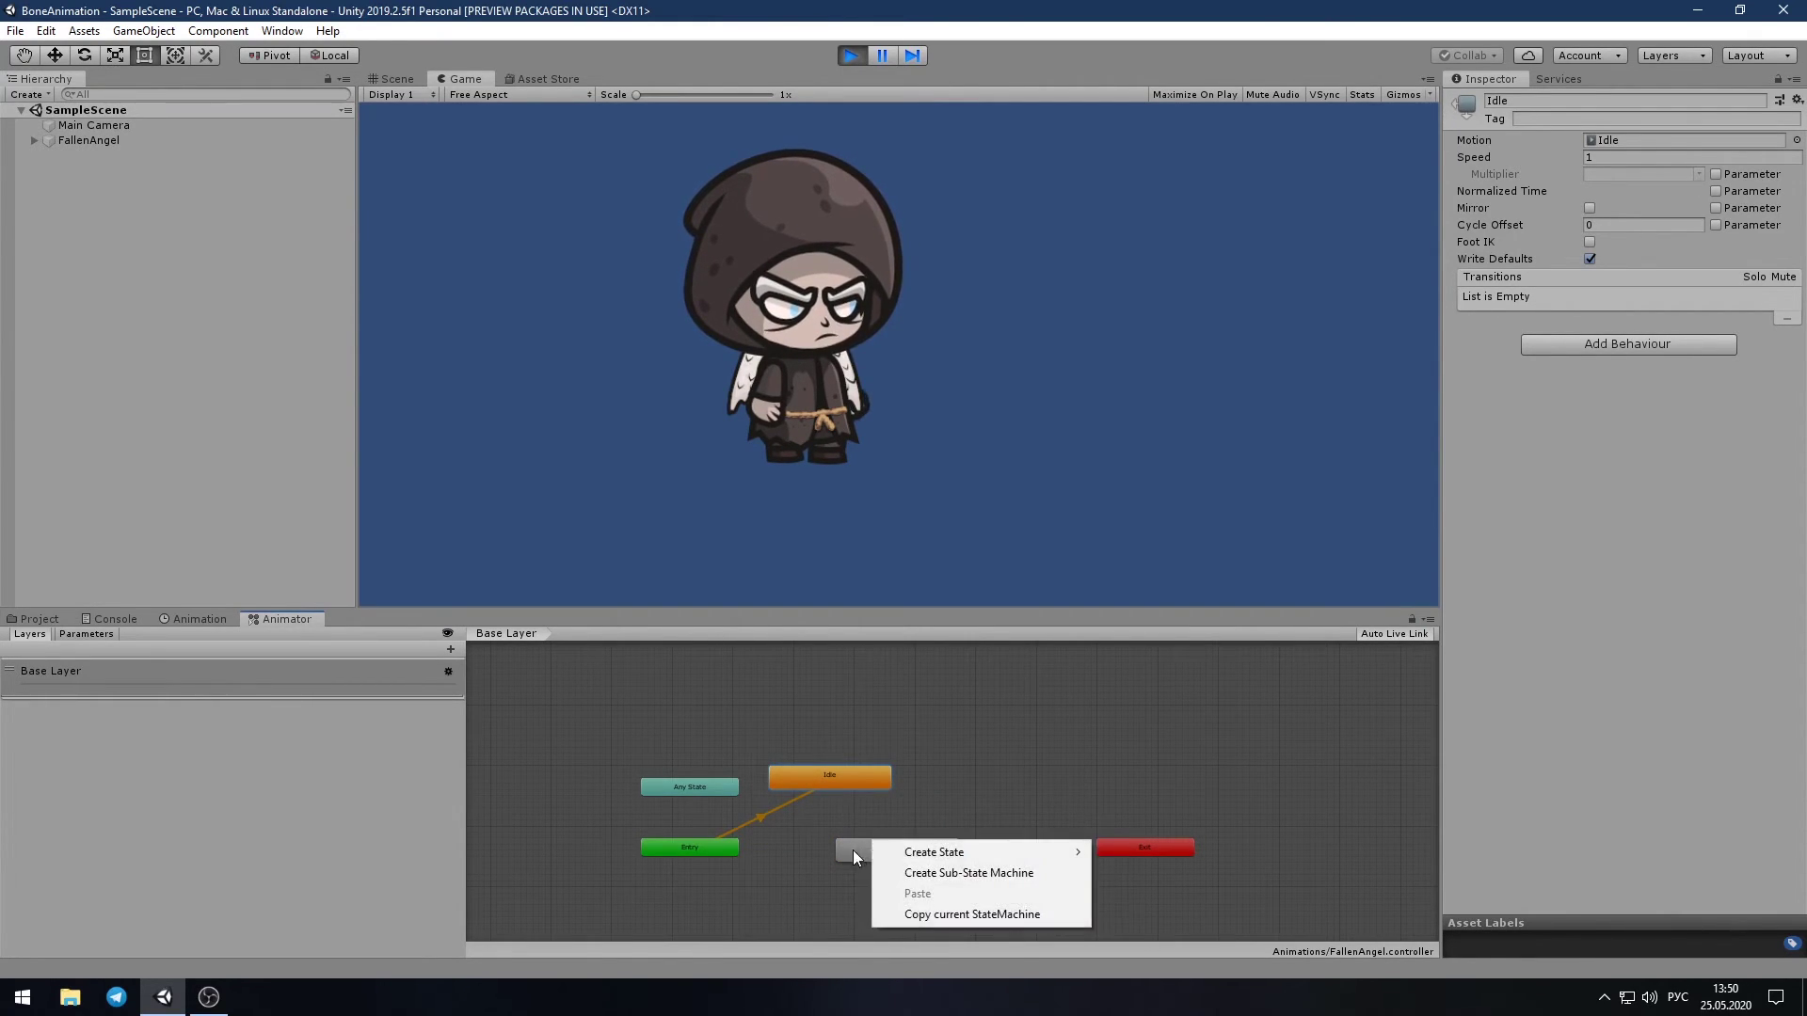
click(847, 849)
right_click(873, 845)
click(965, 879)
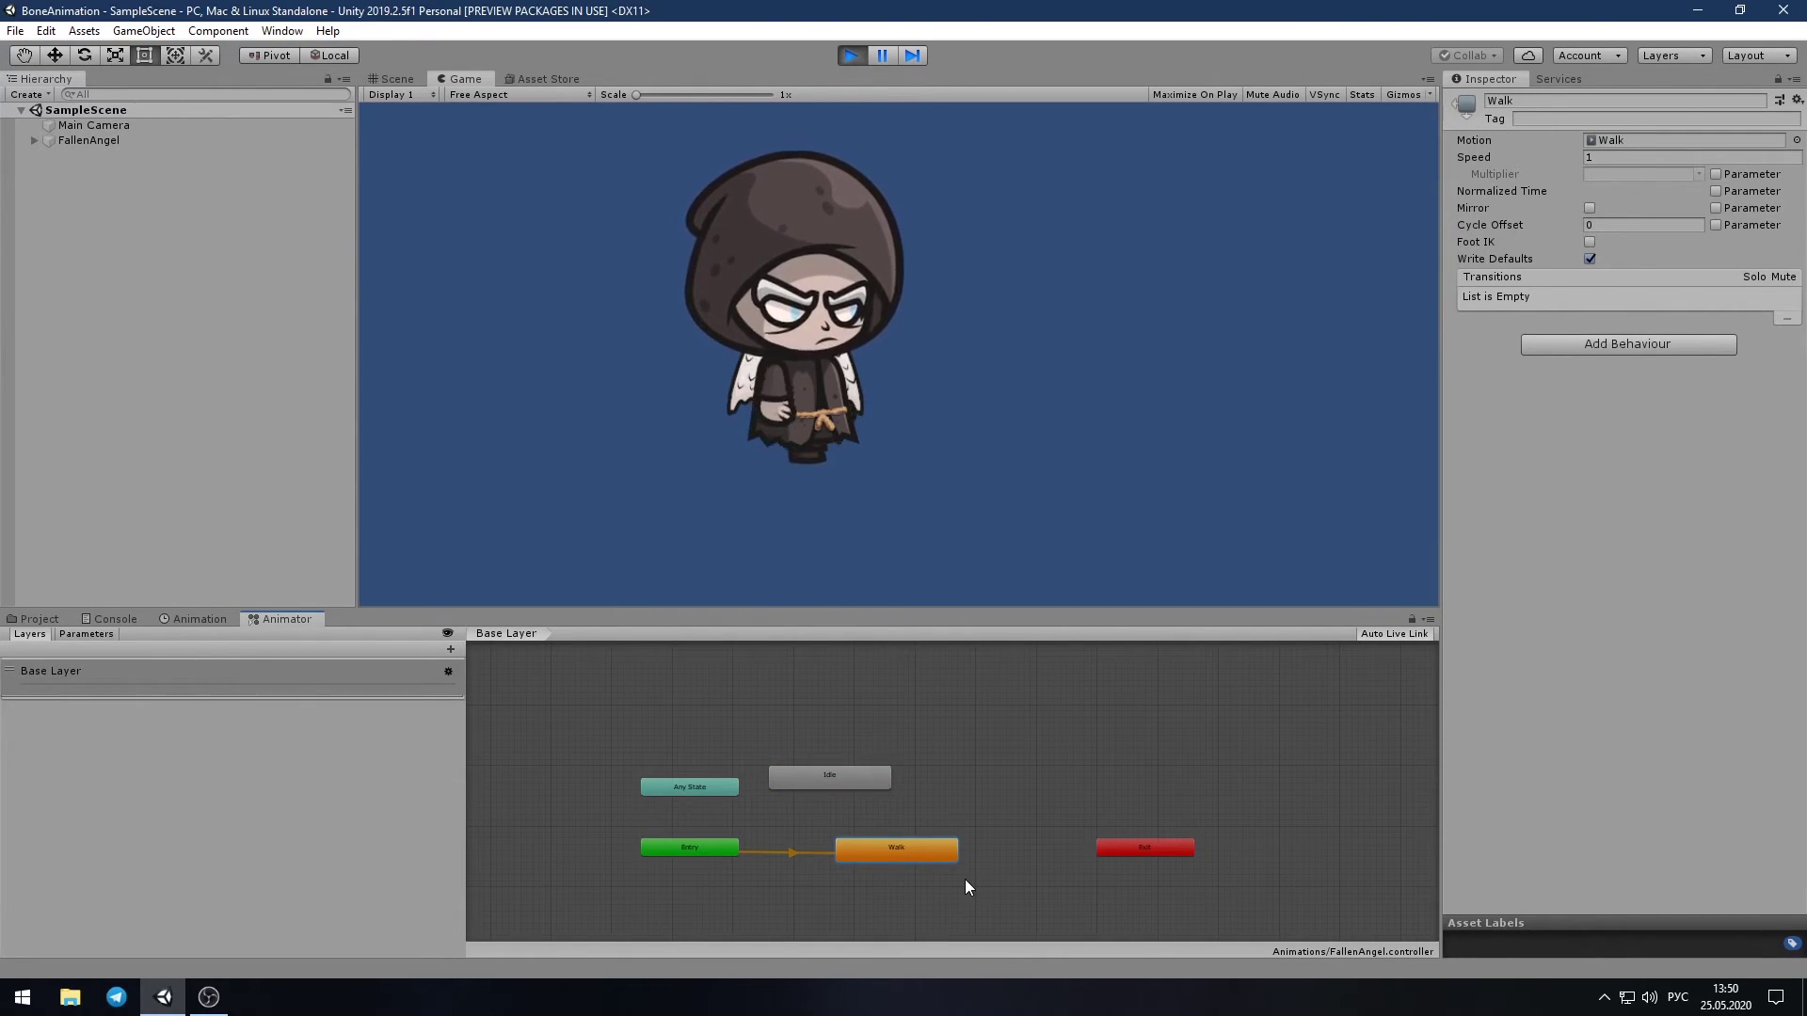
right_click(838, 774)
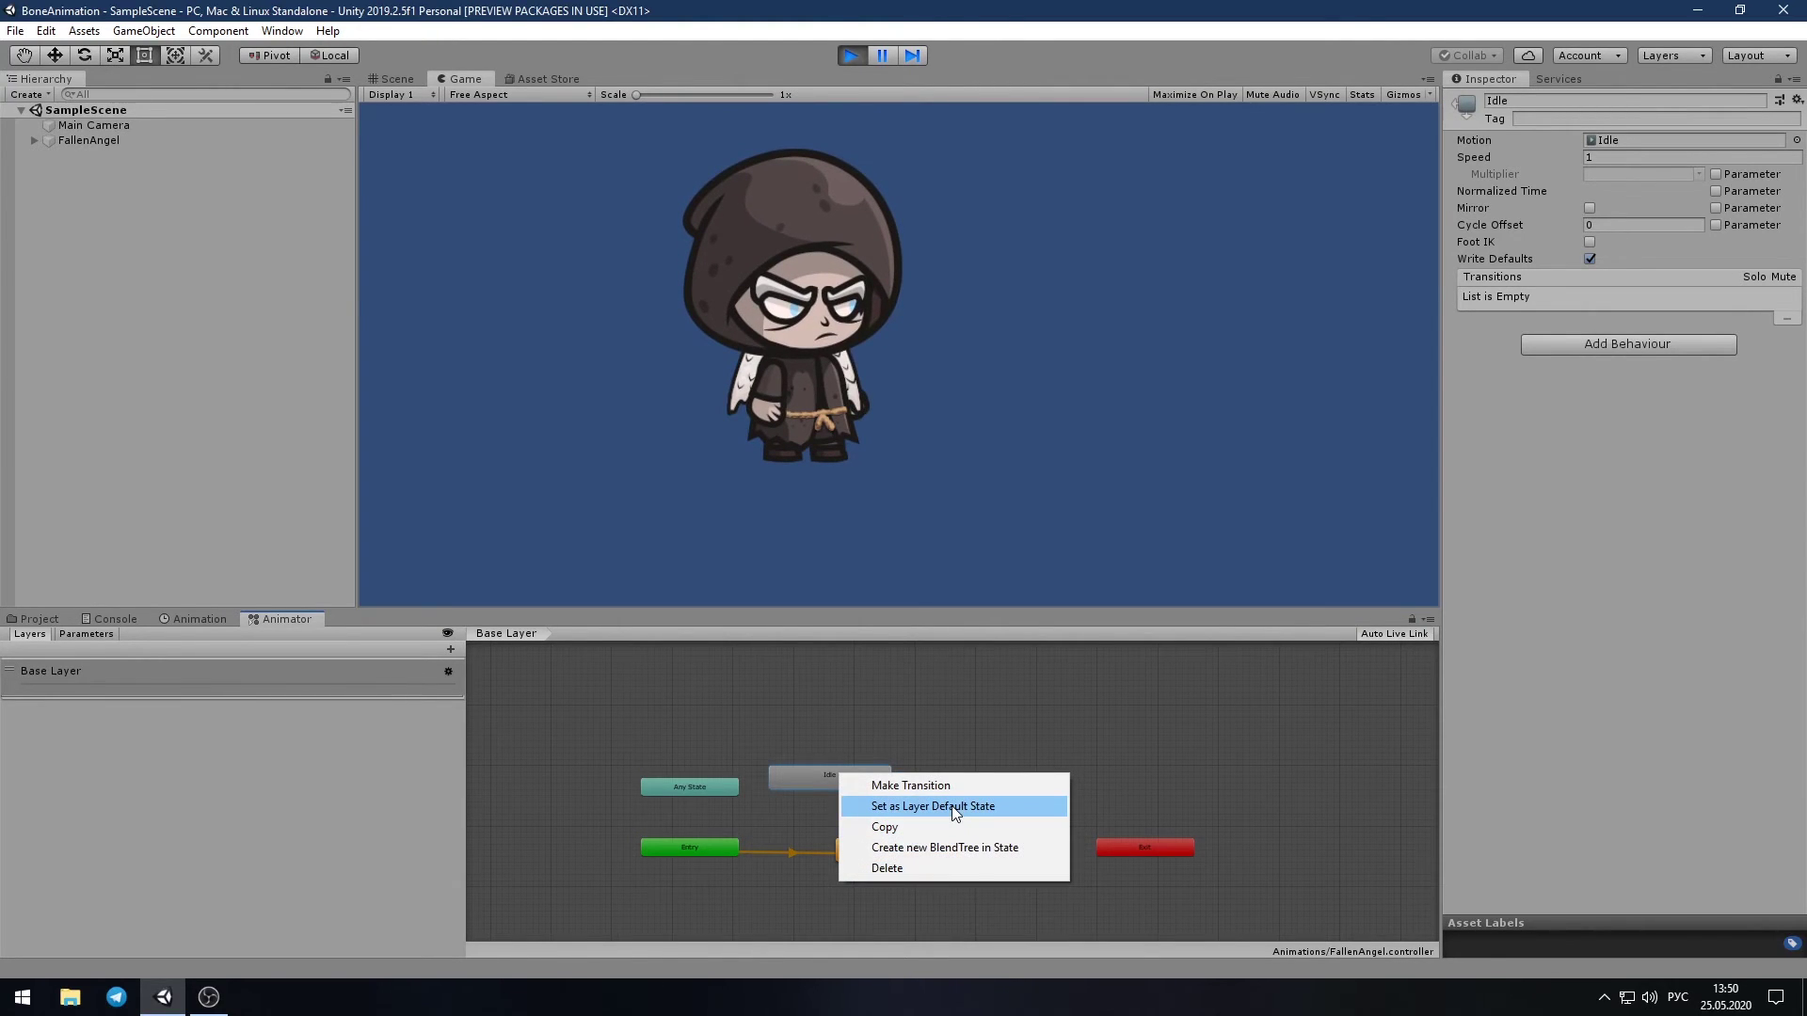
click(953, 810)
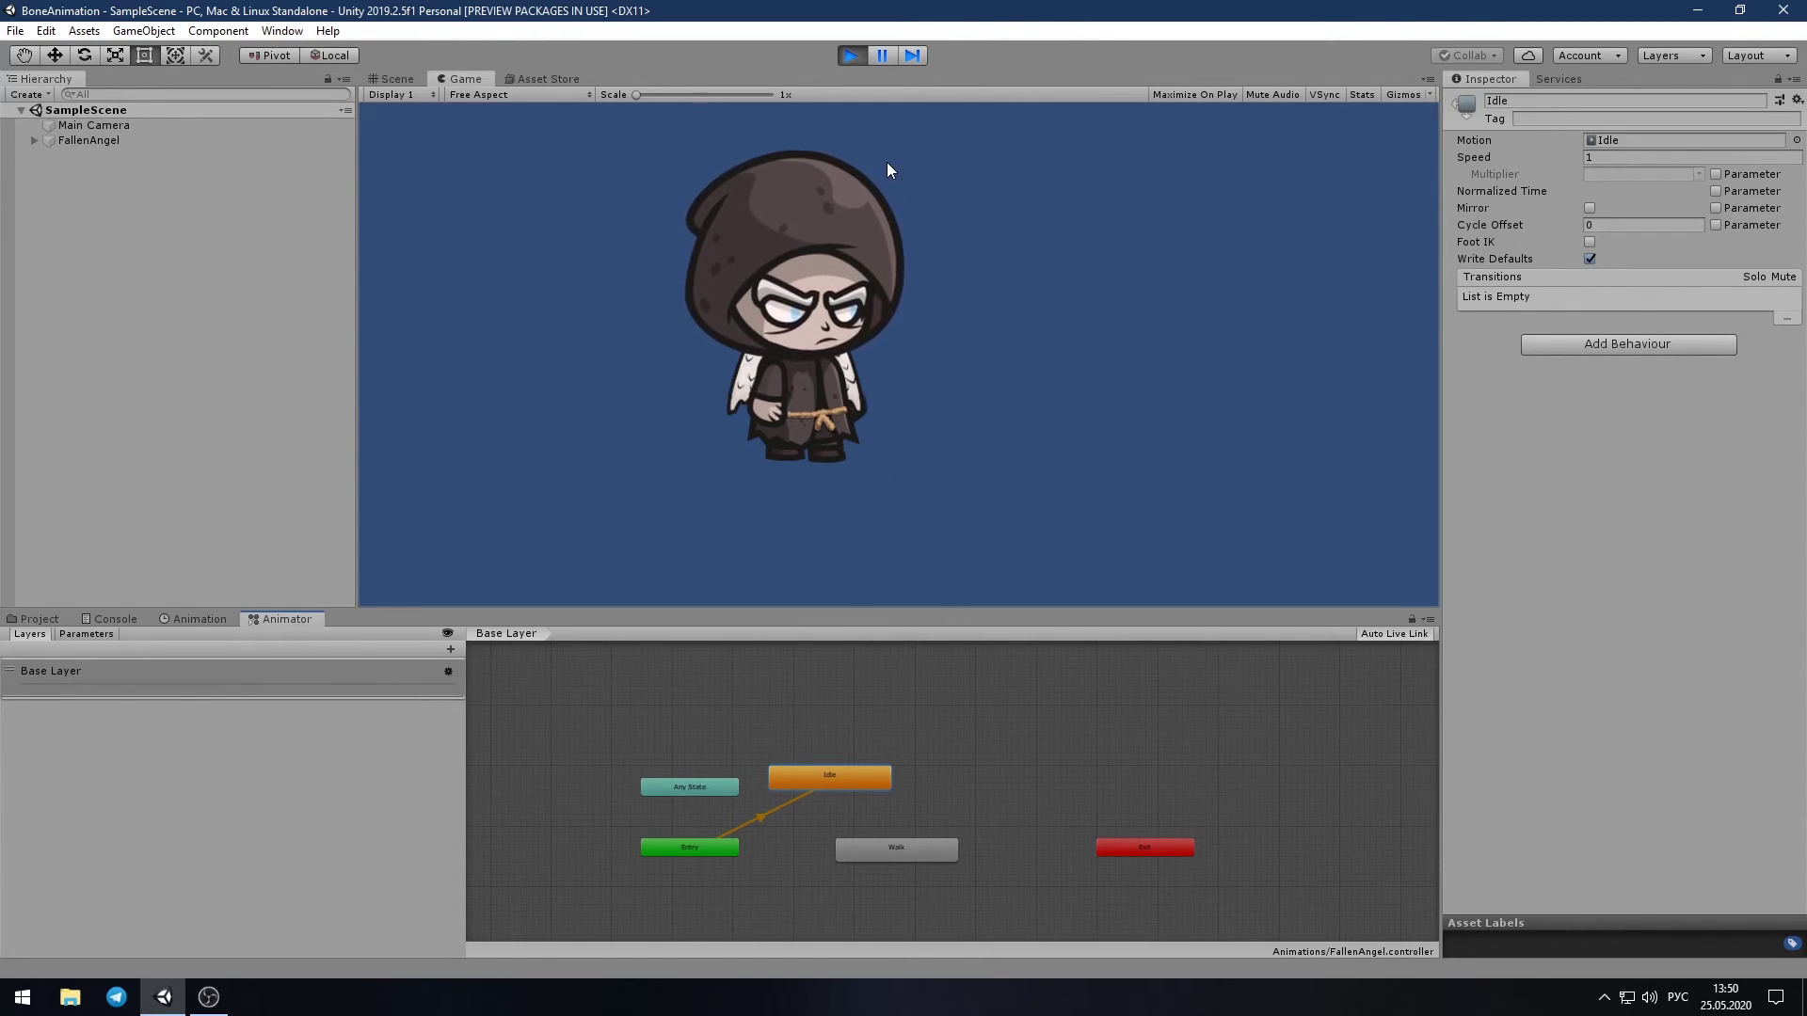
right_click(912, 849)
click(983, 883)
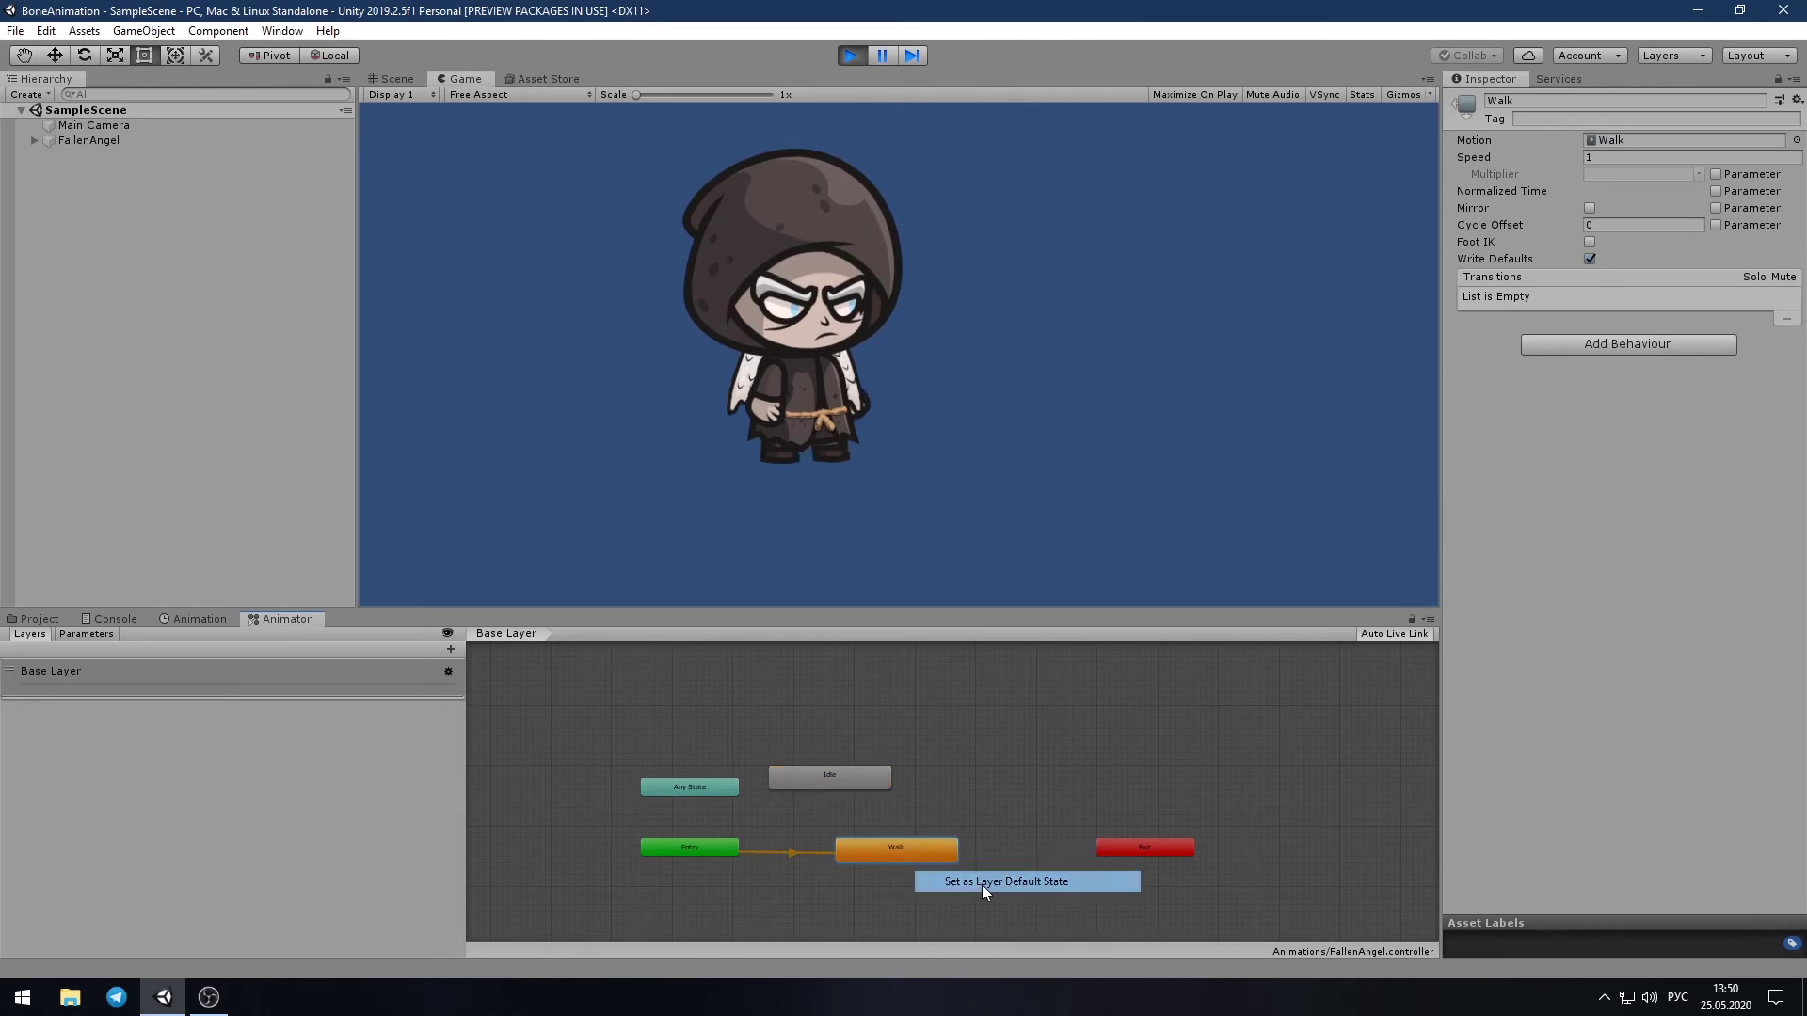
right_click(819, 774)
click(979, 807)
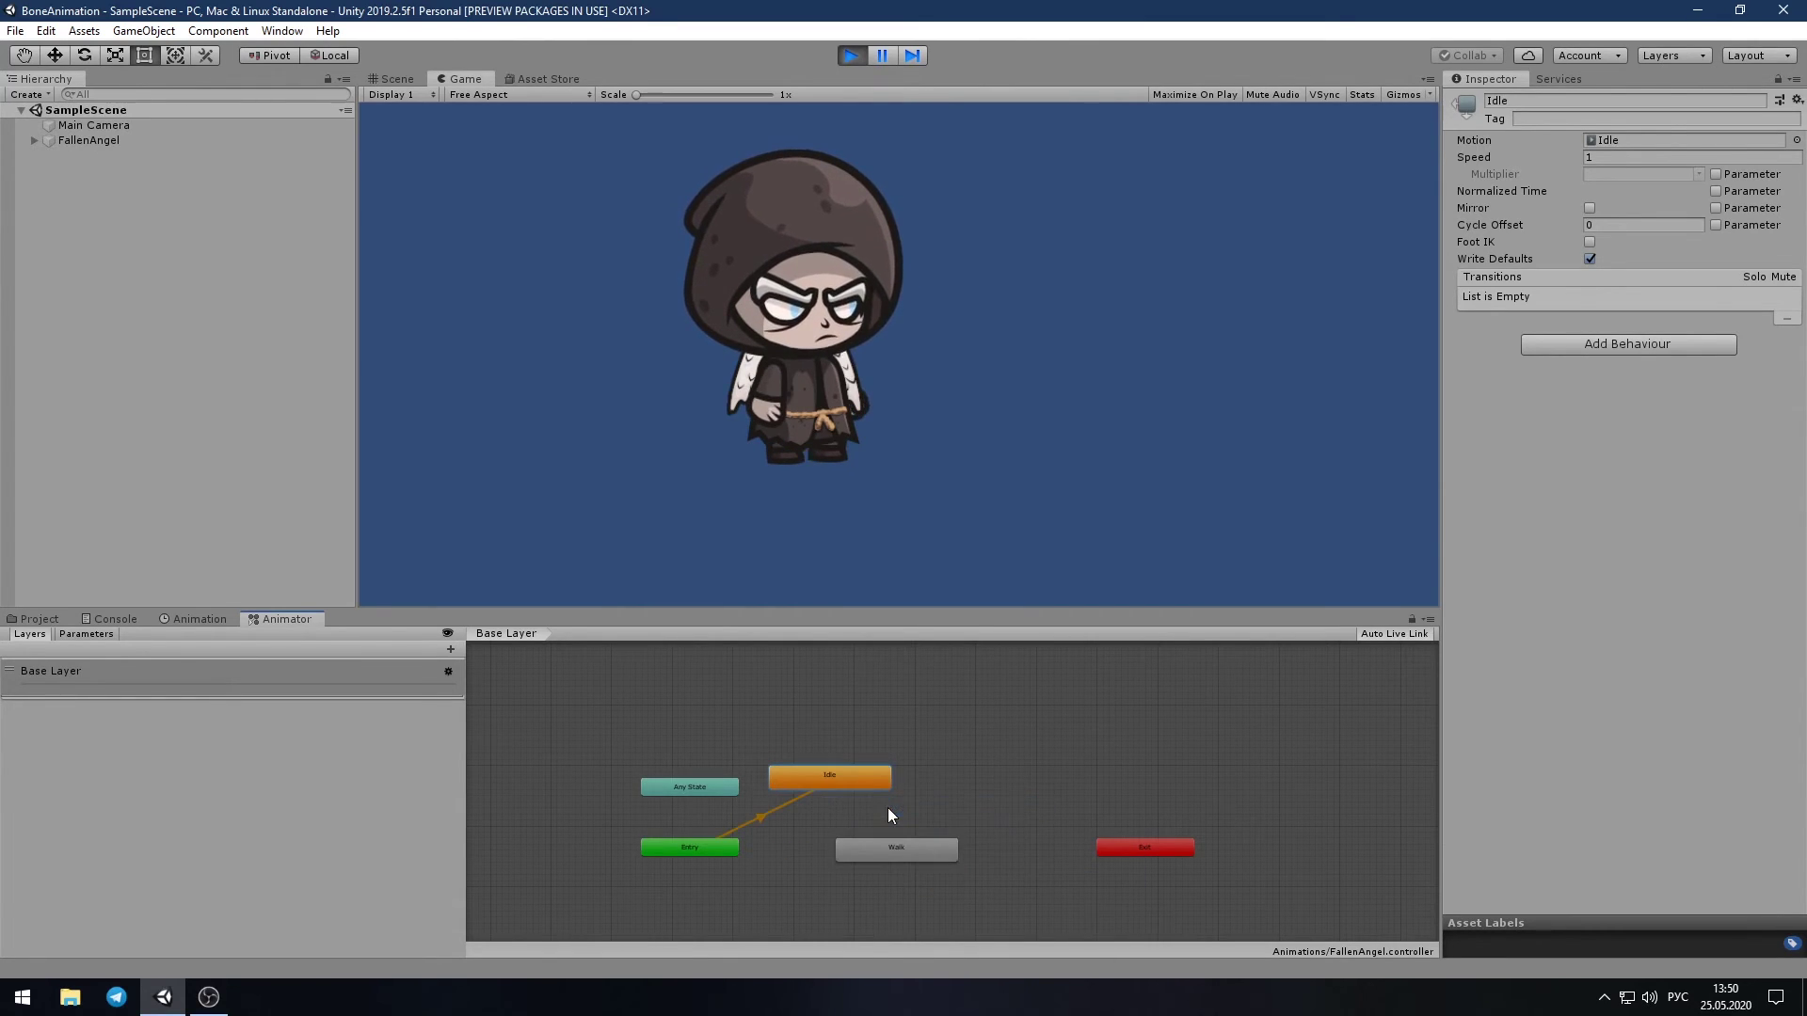
click(850, 59)
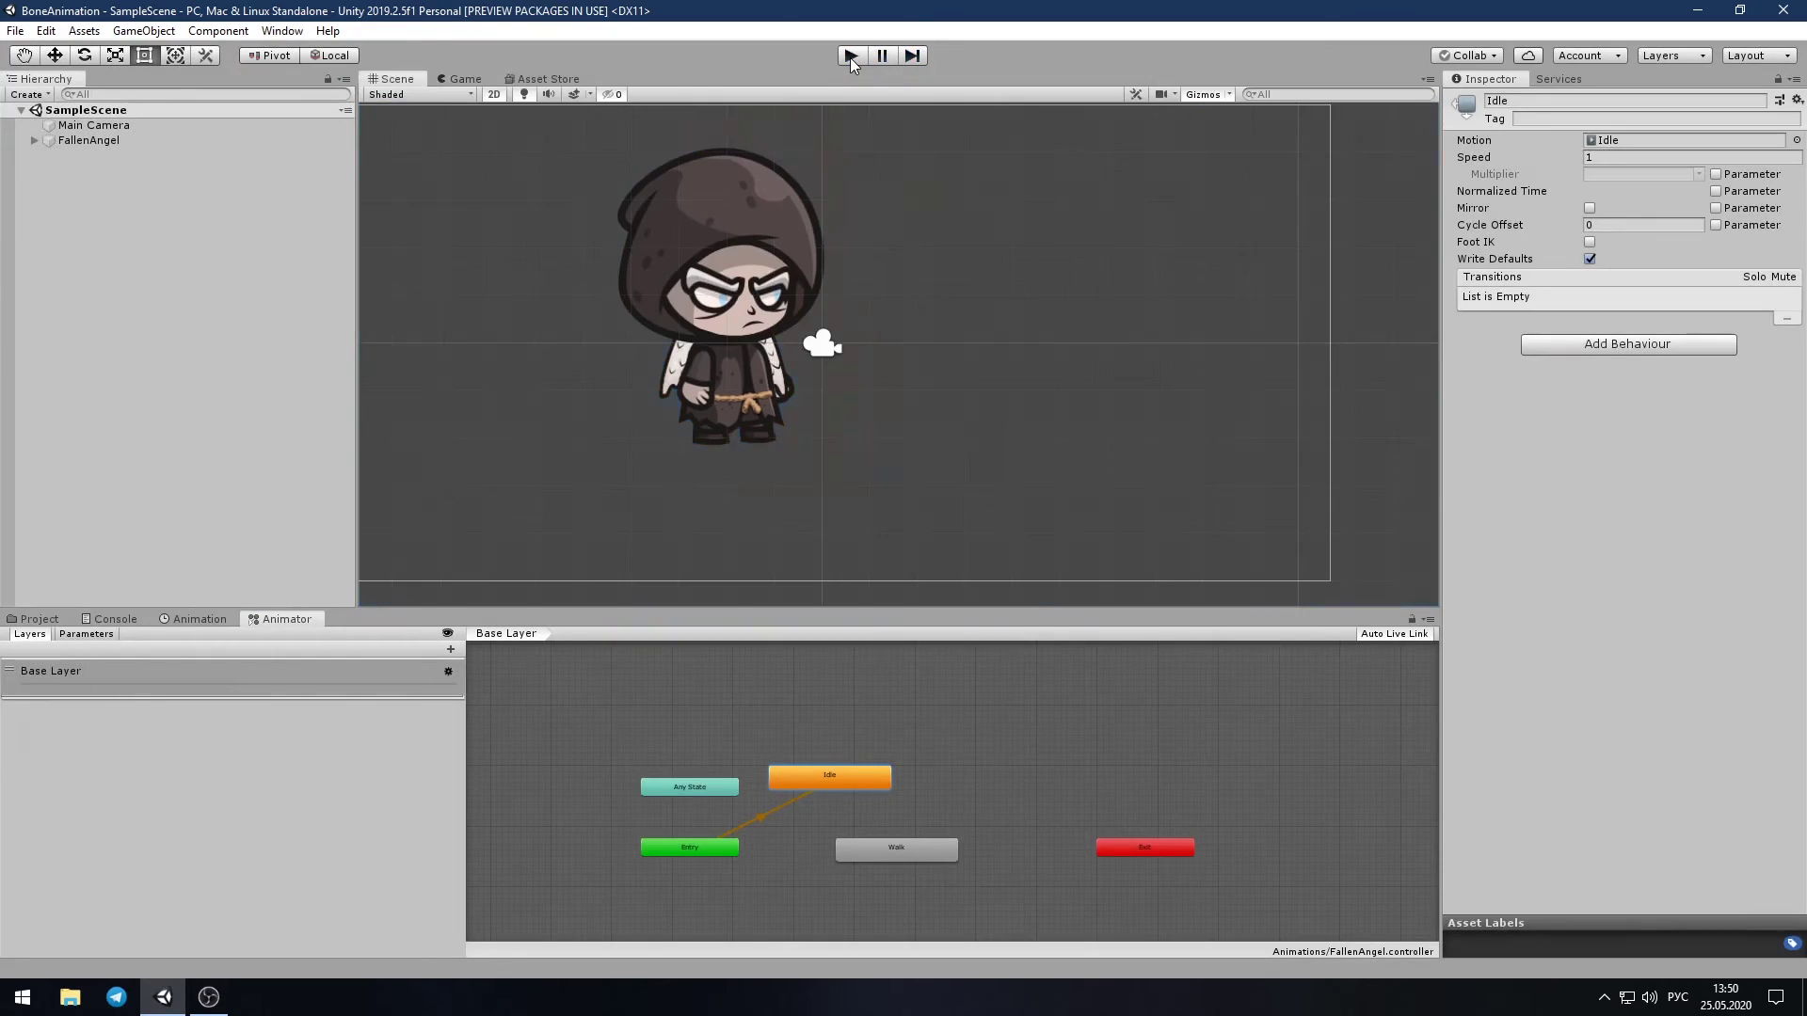
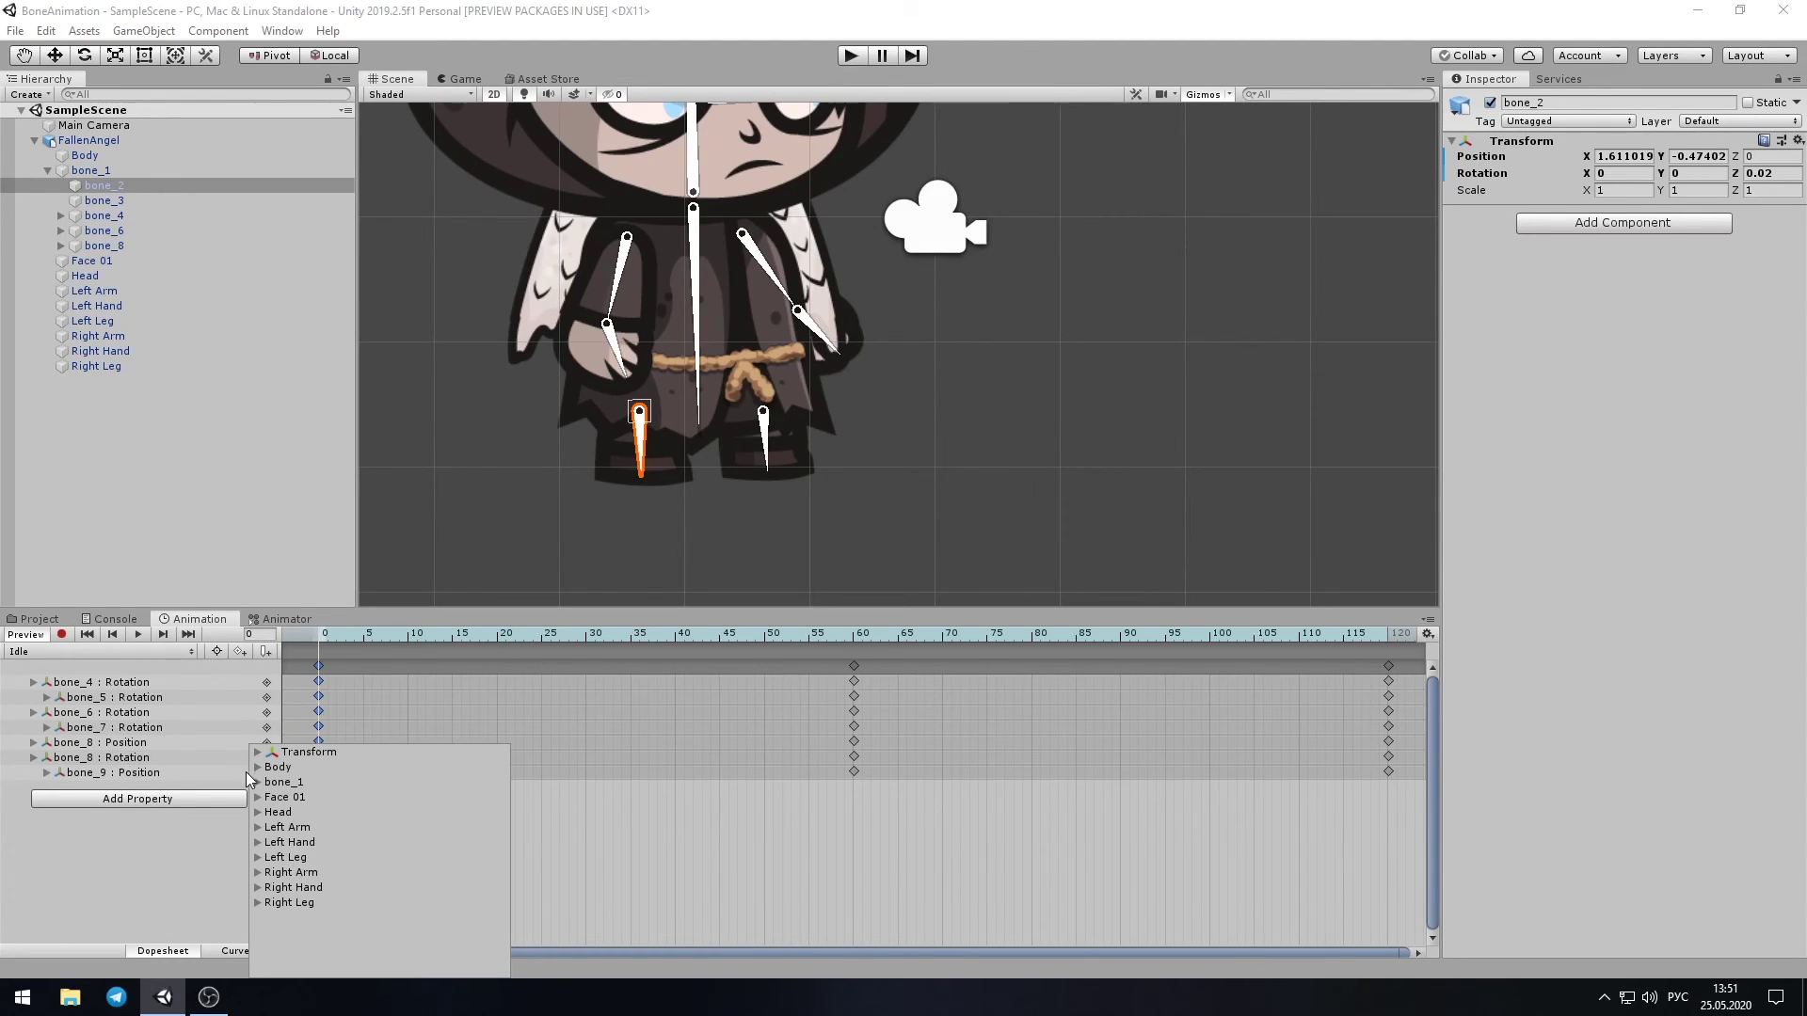
Add a bone_2 : Position track to the Idle clip
click(259, 783)
click(259, 784)
click(259, 782)
click(275, 812)
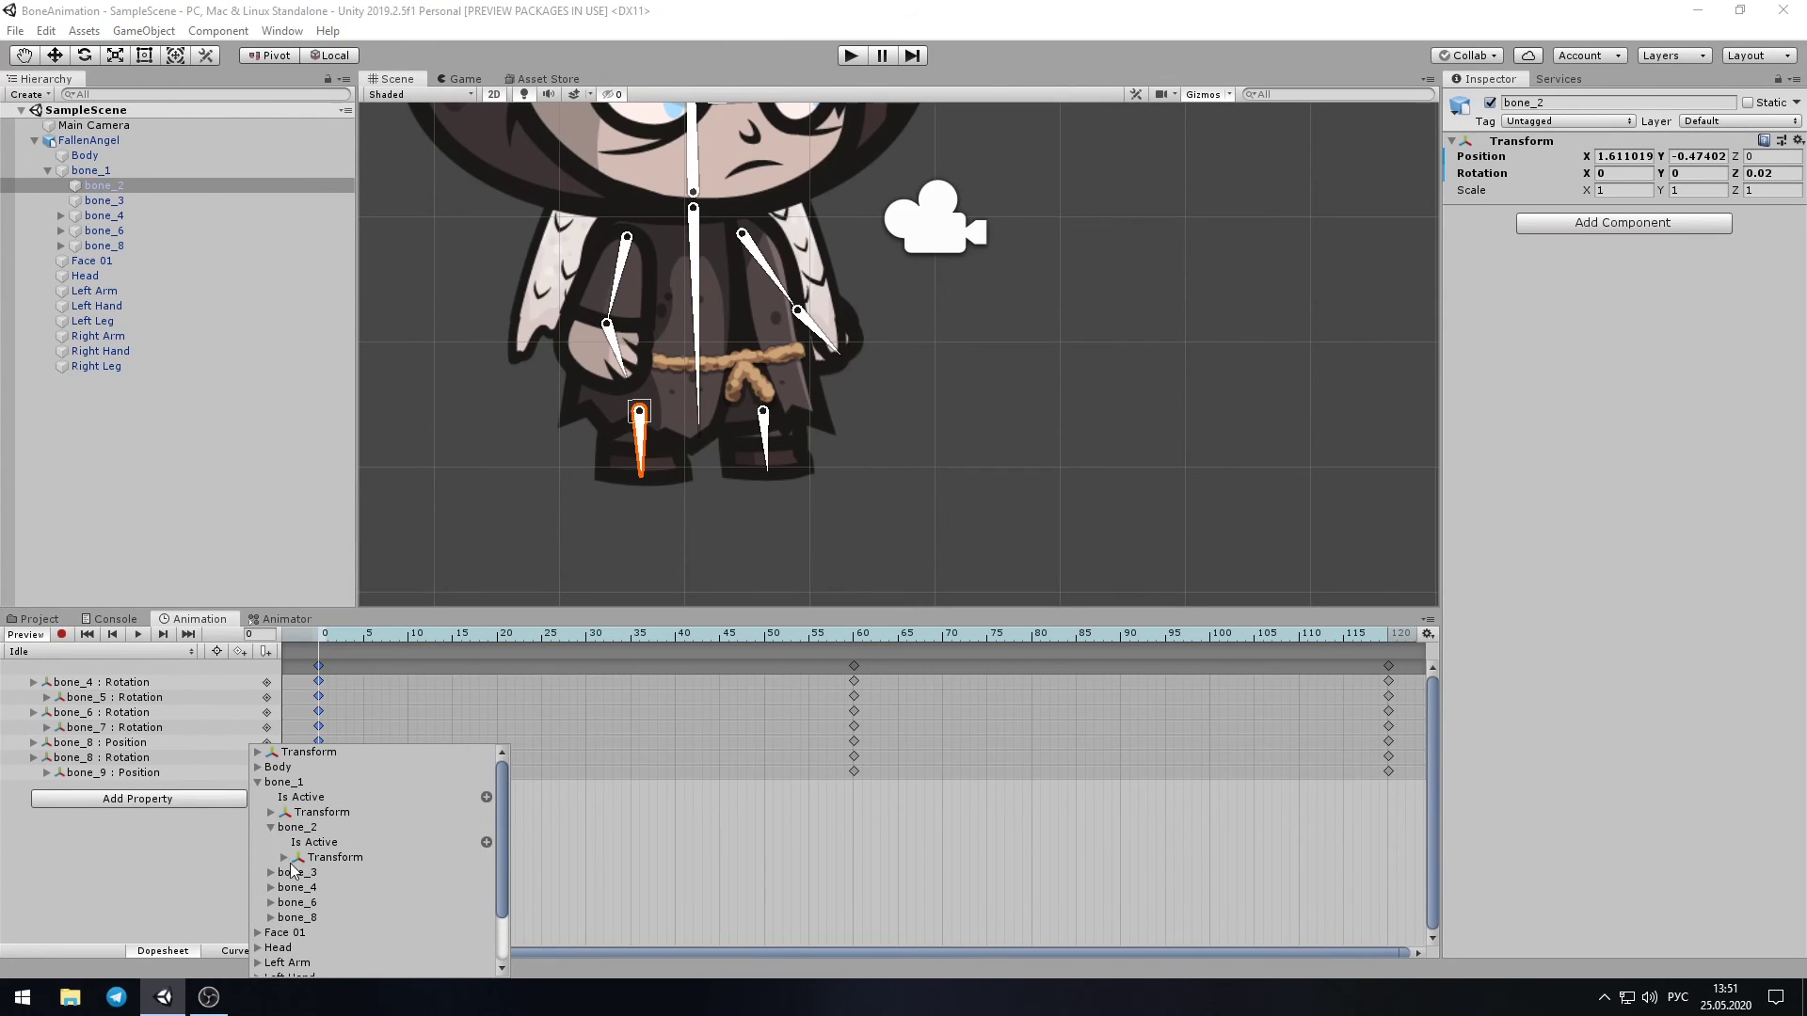
click(286, 861)
click(497, 888)
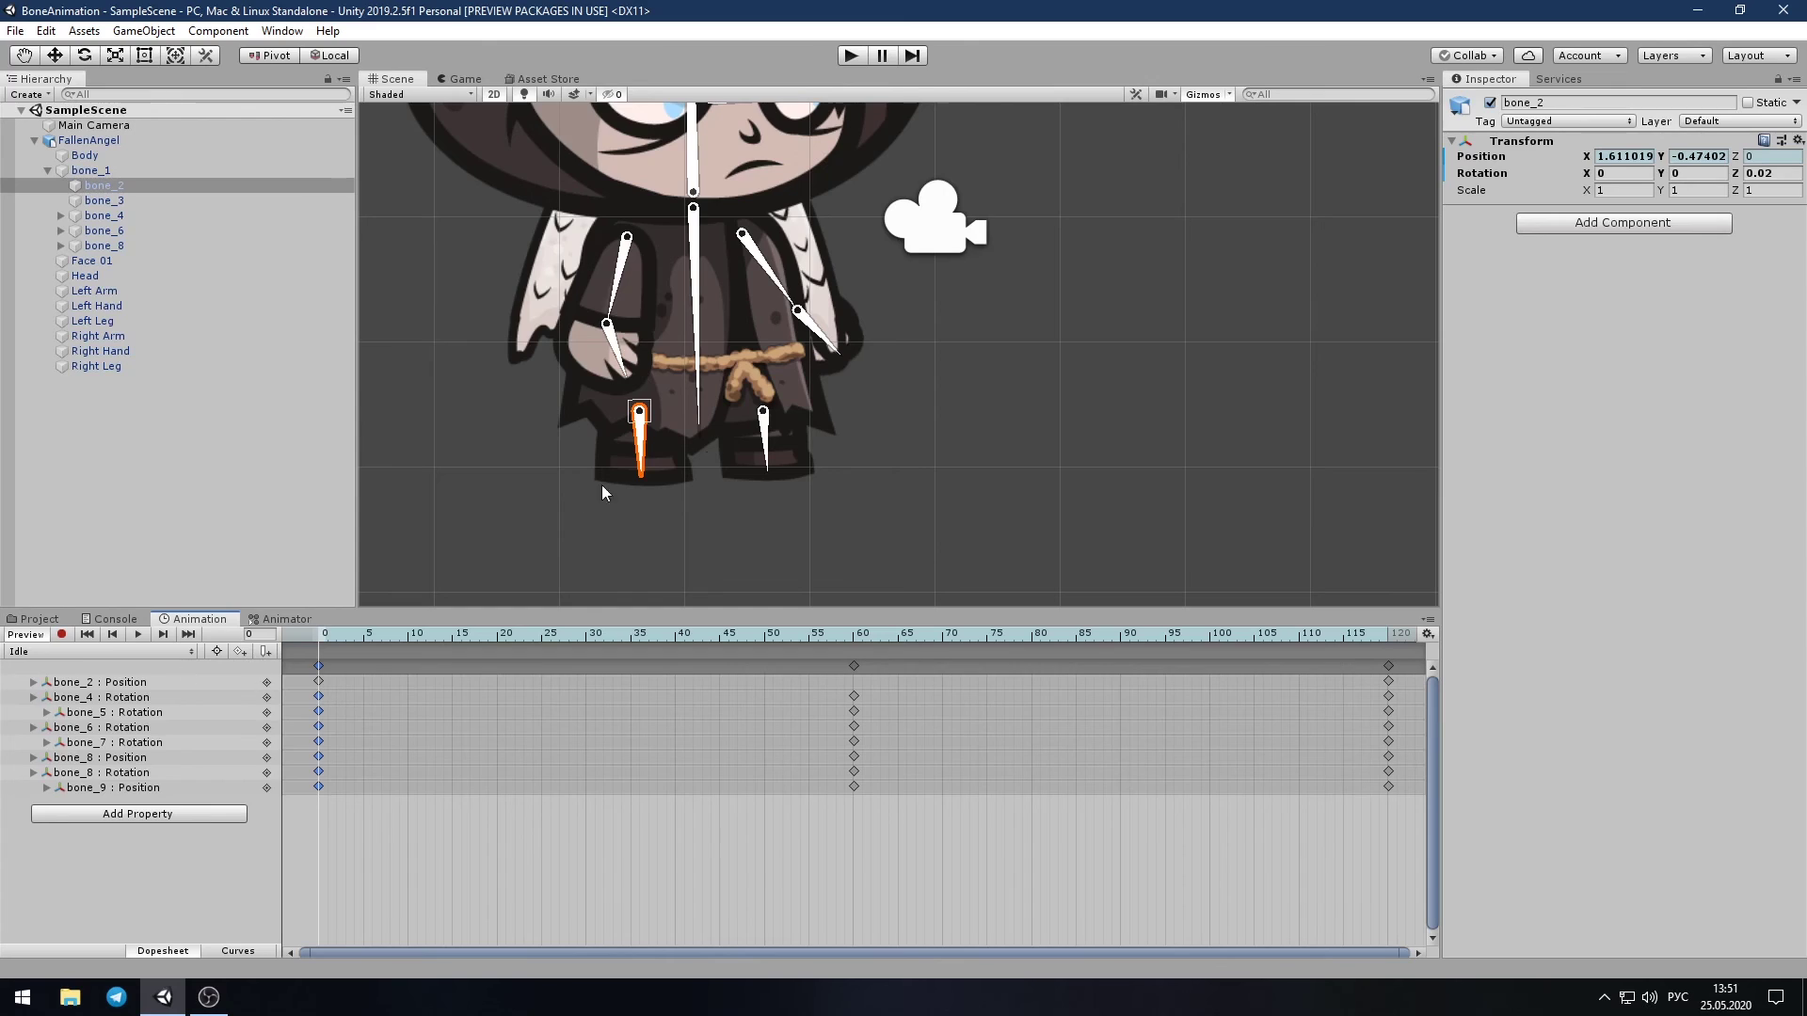
Select bone_3 and add a bone_3 : Position track to the Idle clip
click(763, 414)
click(94, 815)
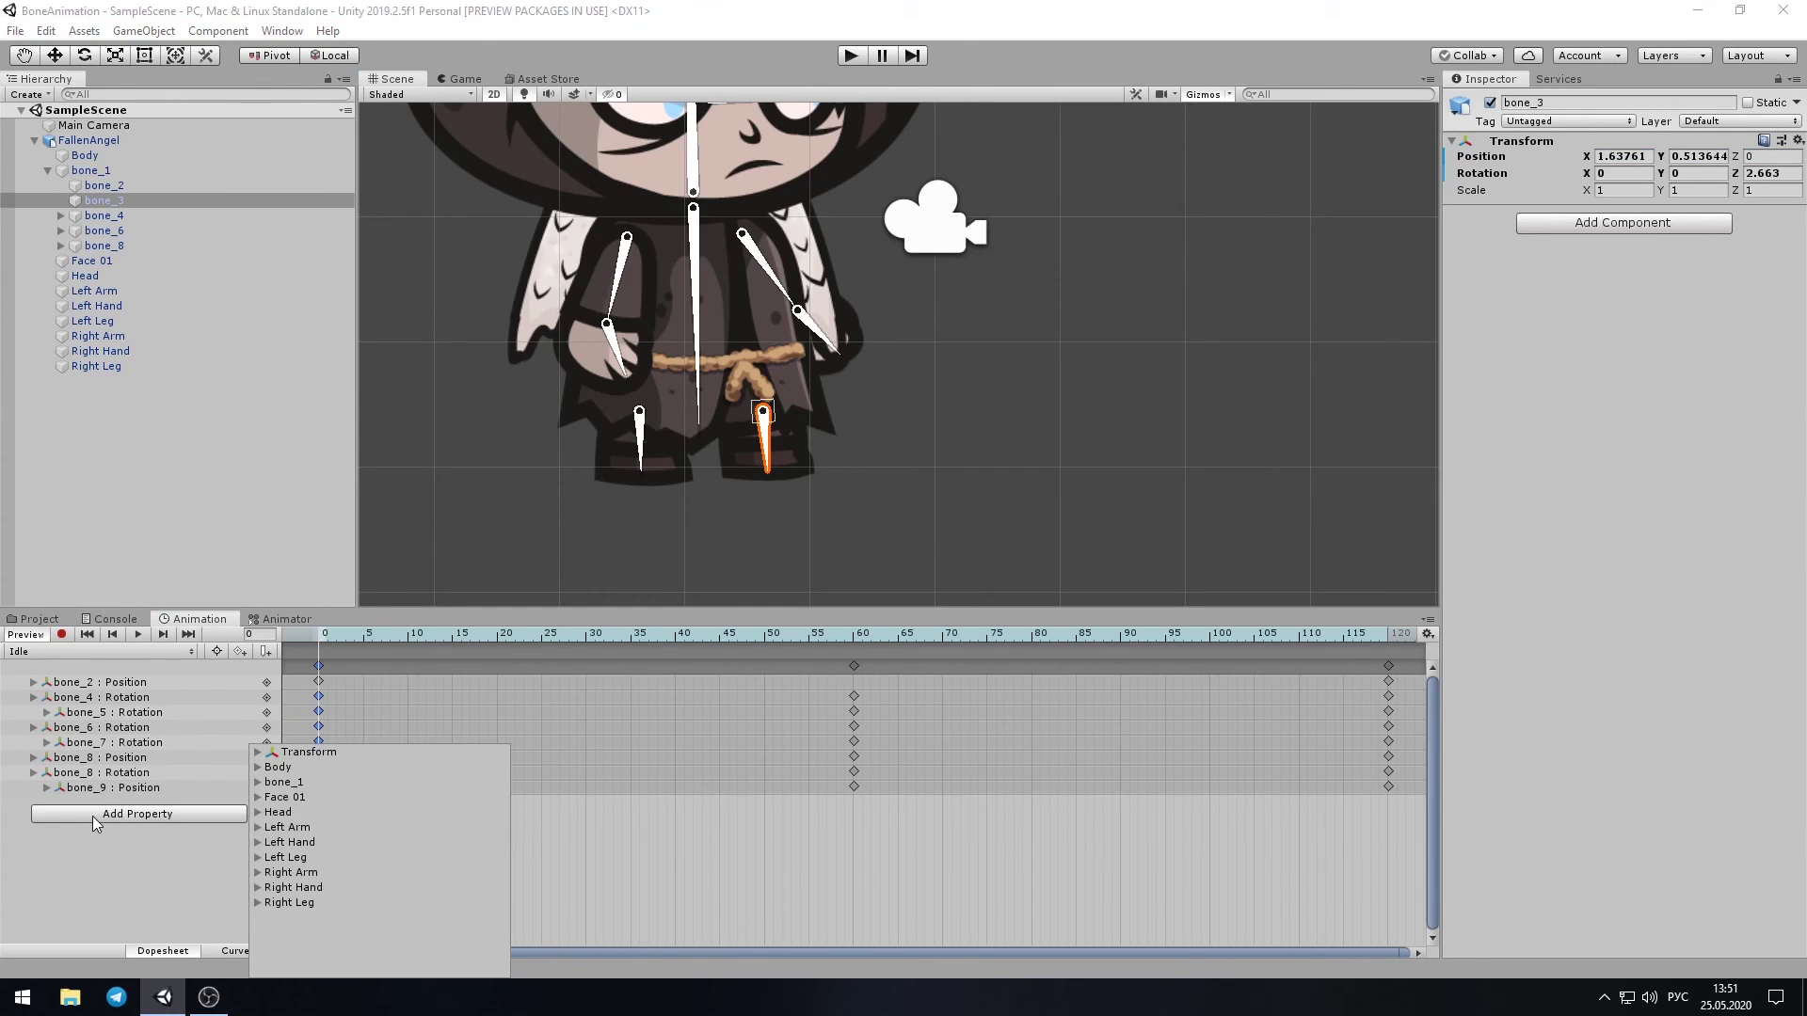
click(259, 782)
click(272, 842)
click(285, 859)
click(496, 886)
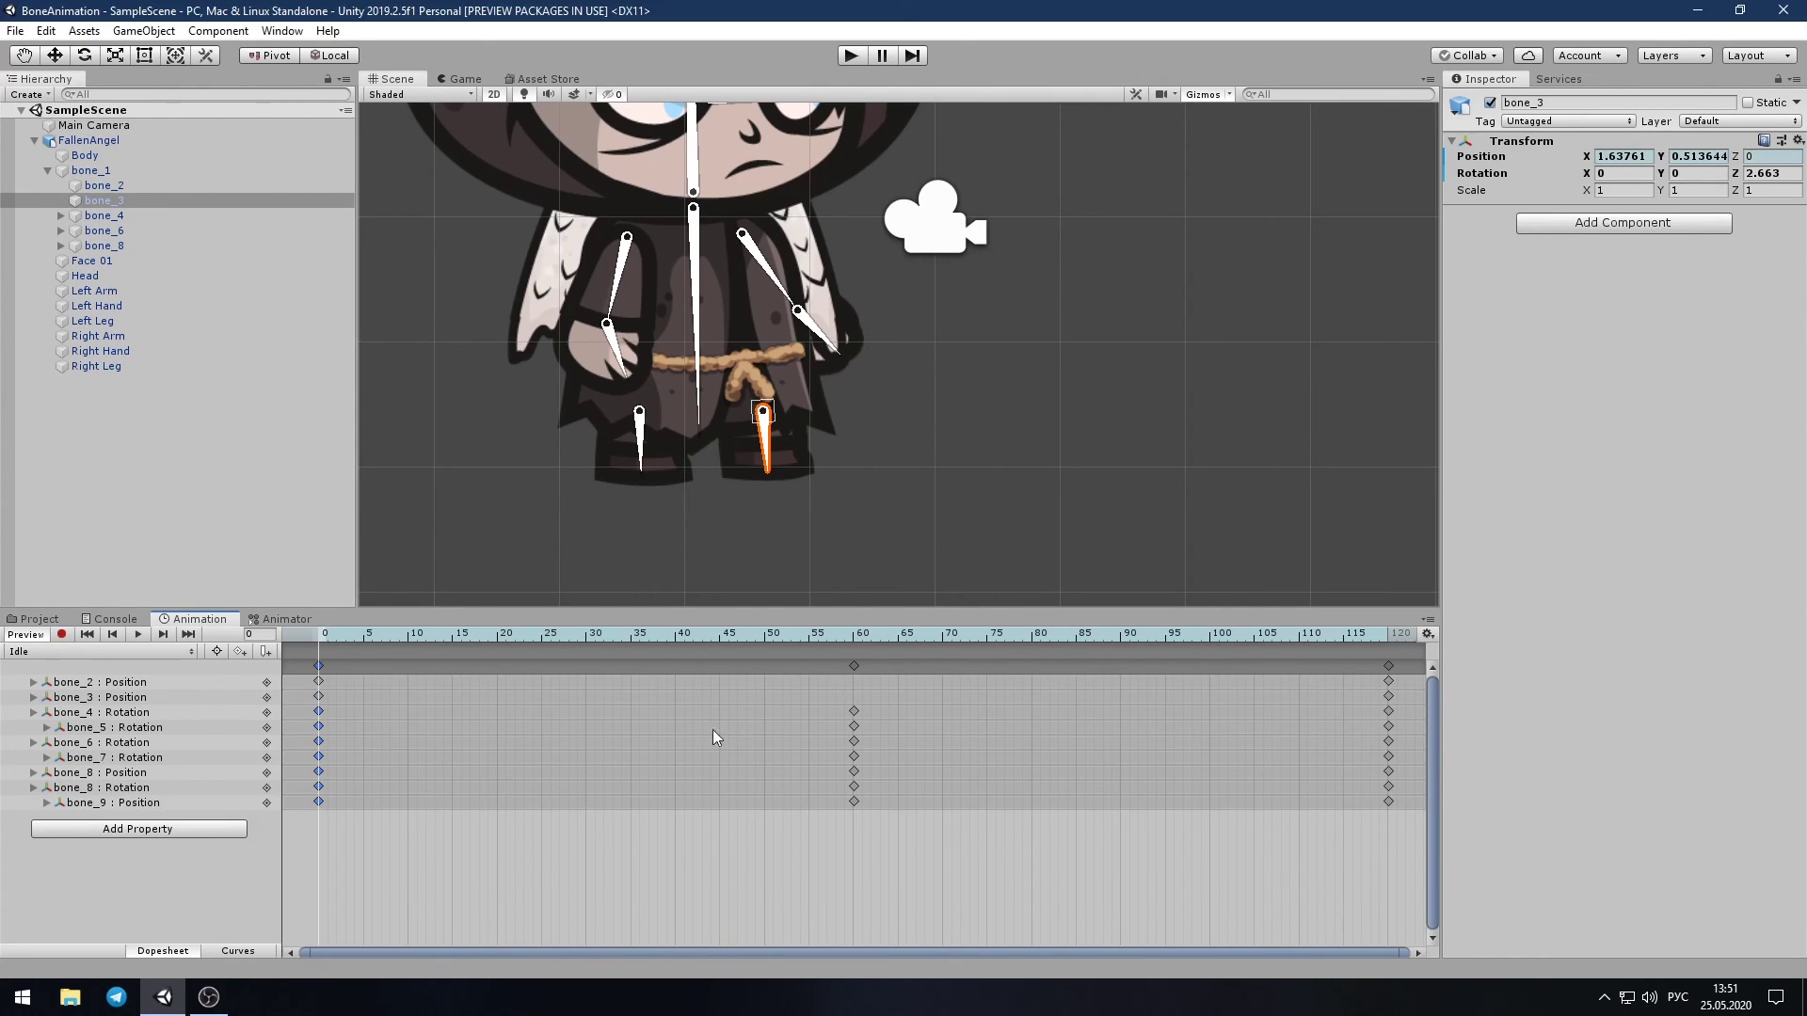
scroll(485, 386, down, 3)
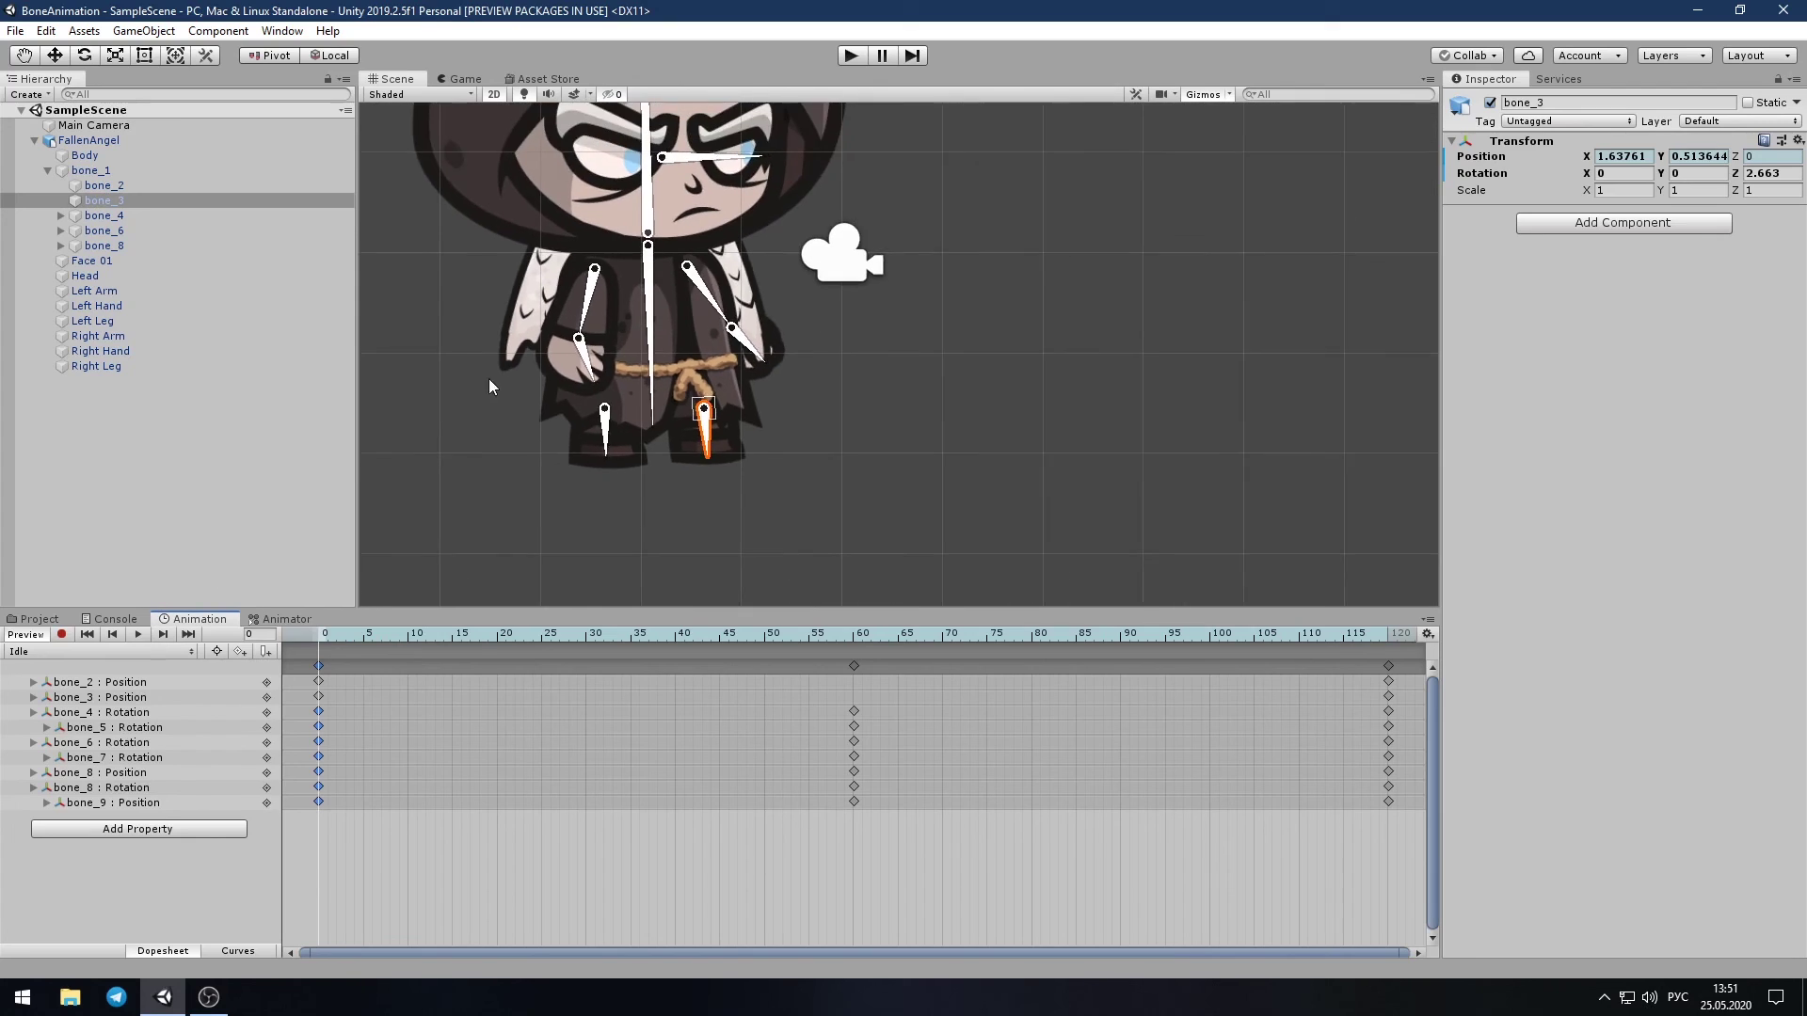
Enter Play mode and make Walk the layer default state in the Animator
click(851, 59)
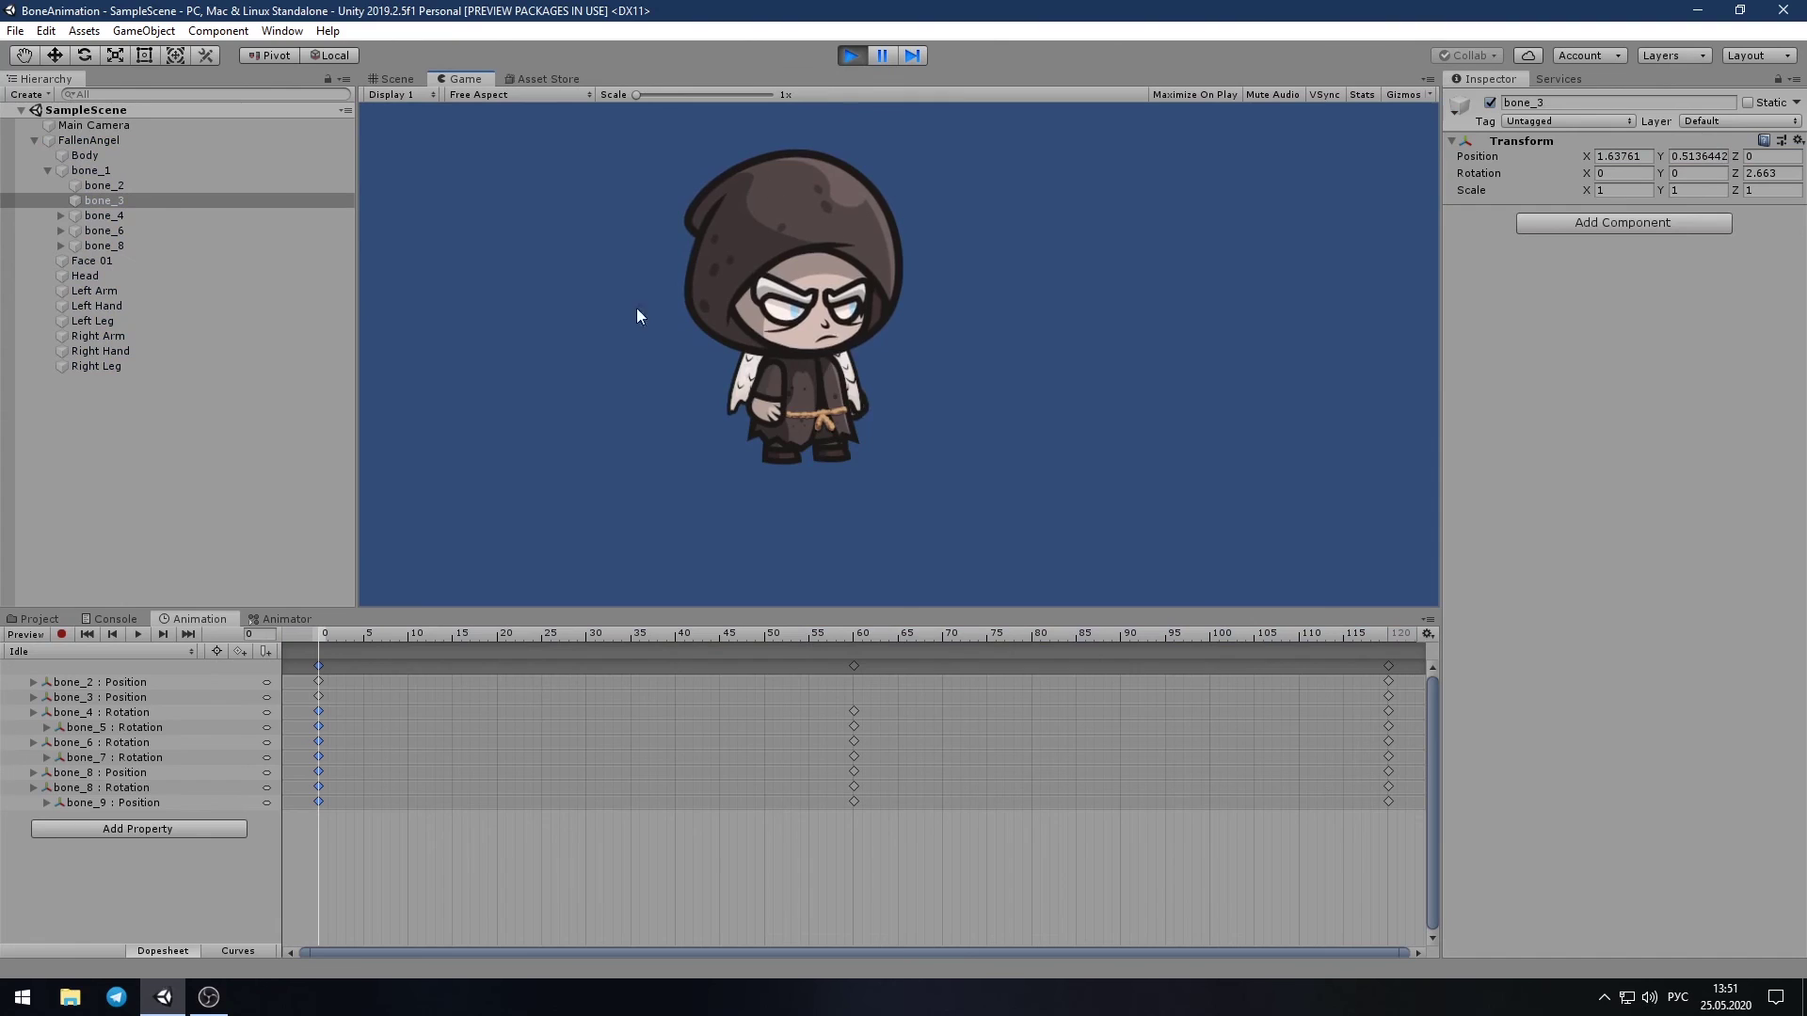
click(276, 619)
right_click(910, 852)
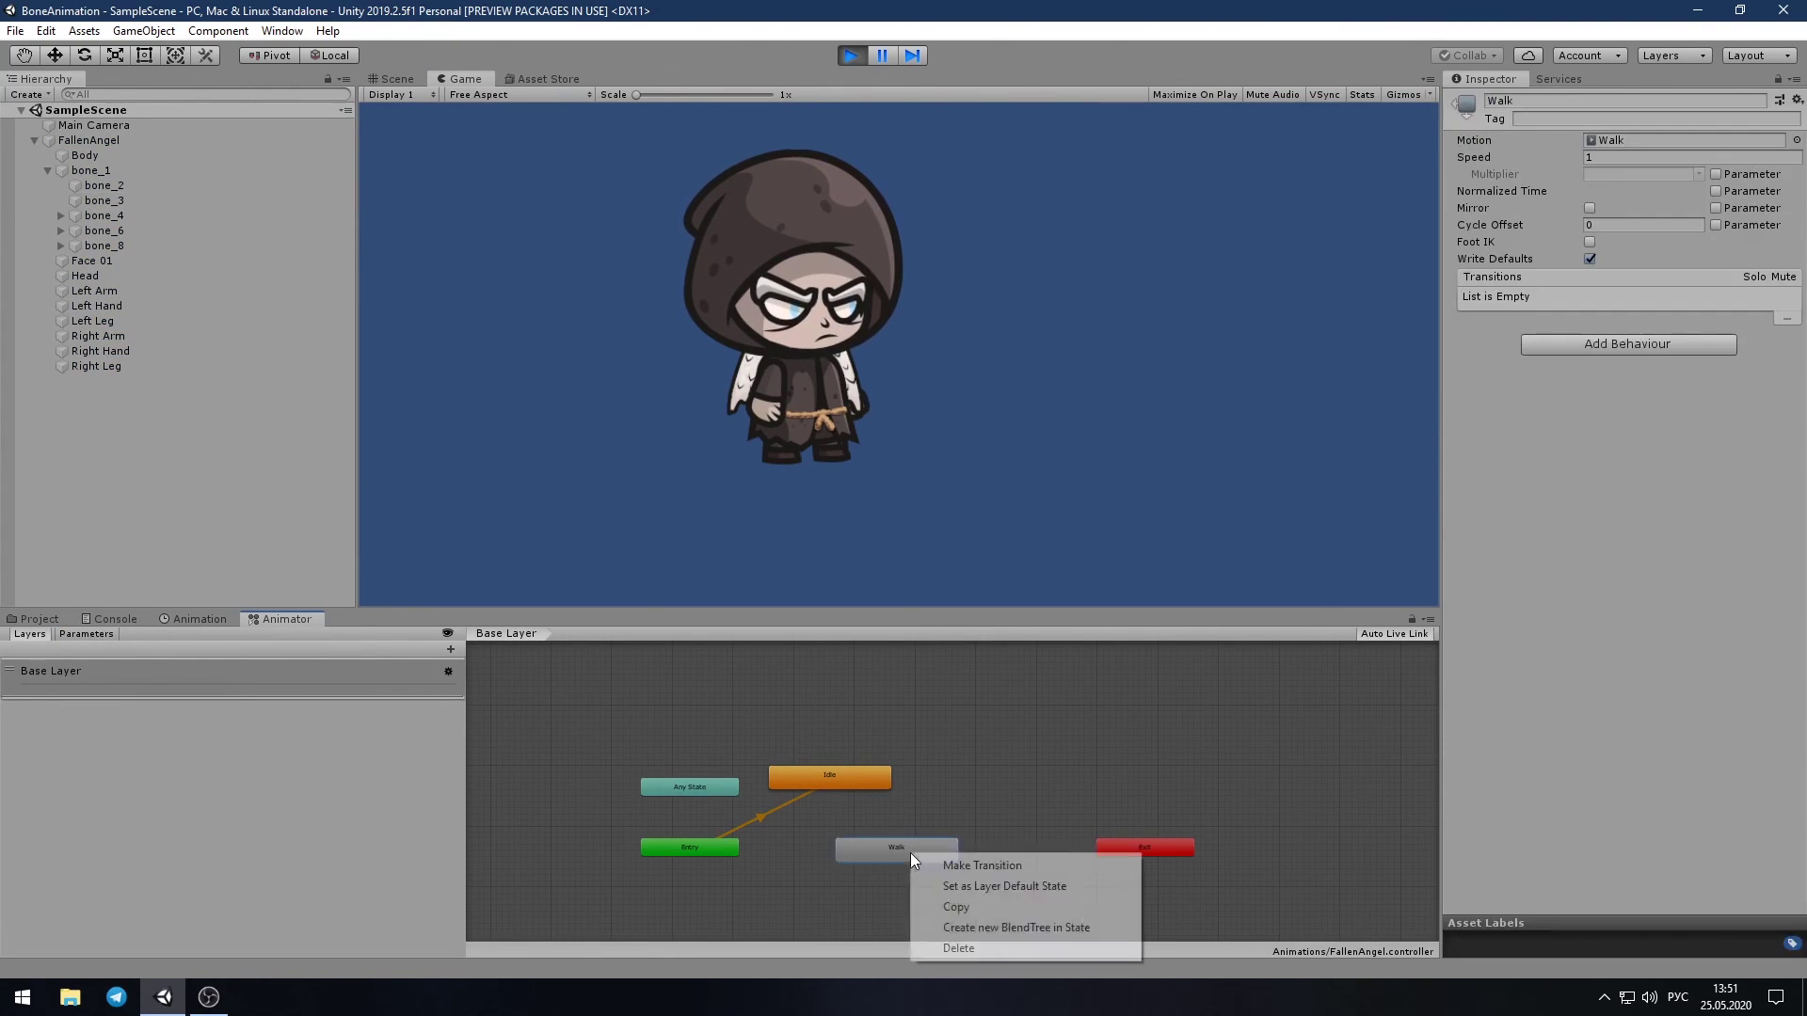
click(968, 885)
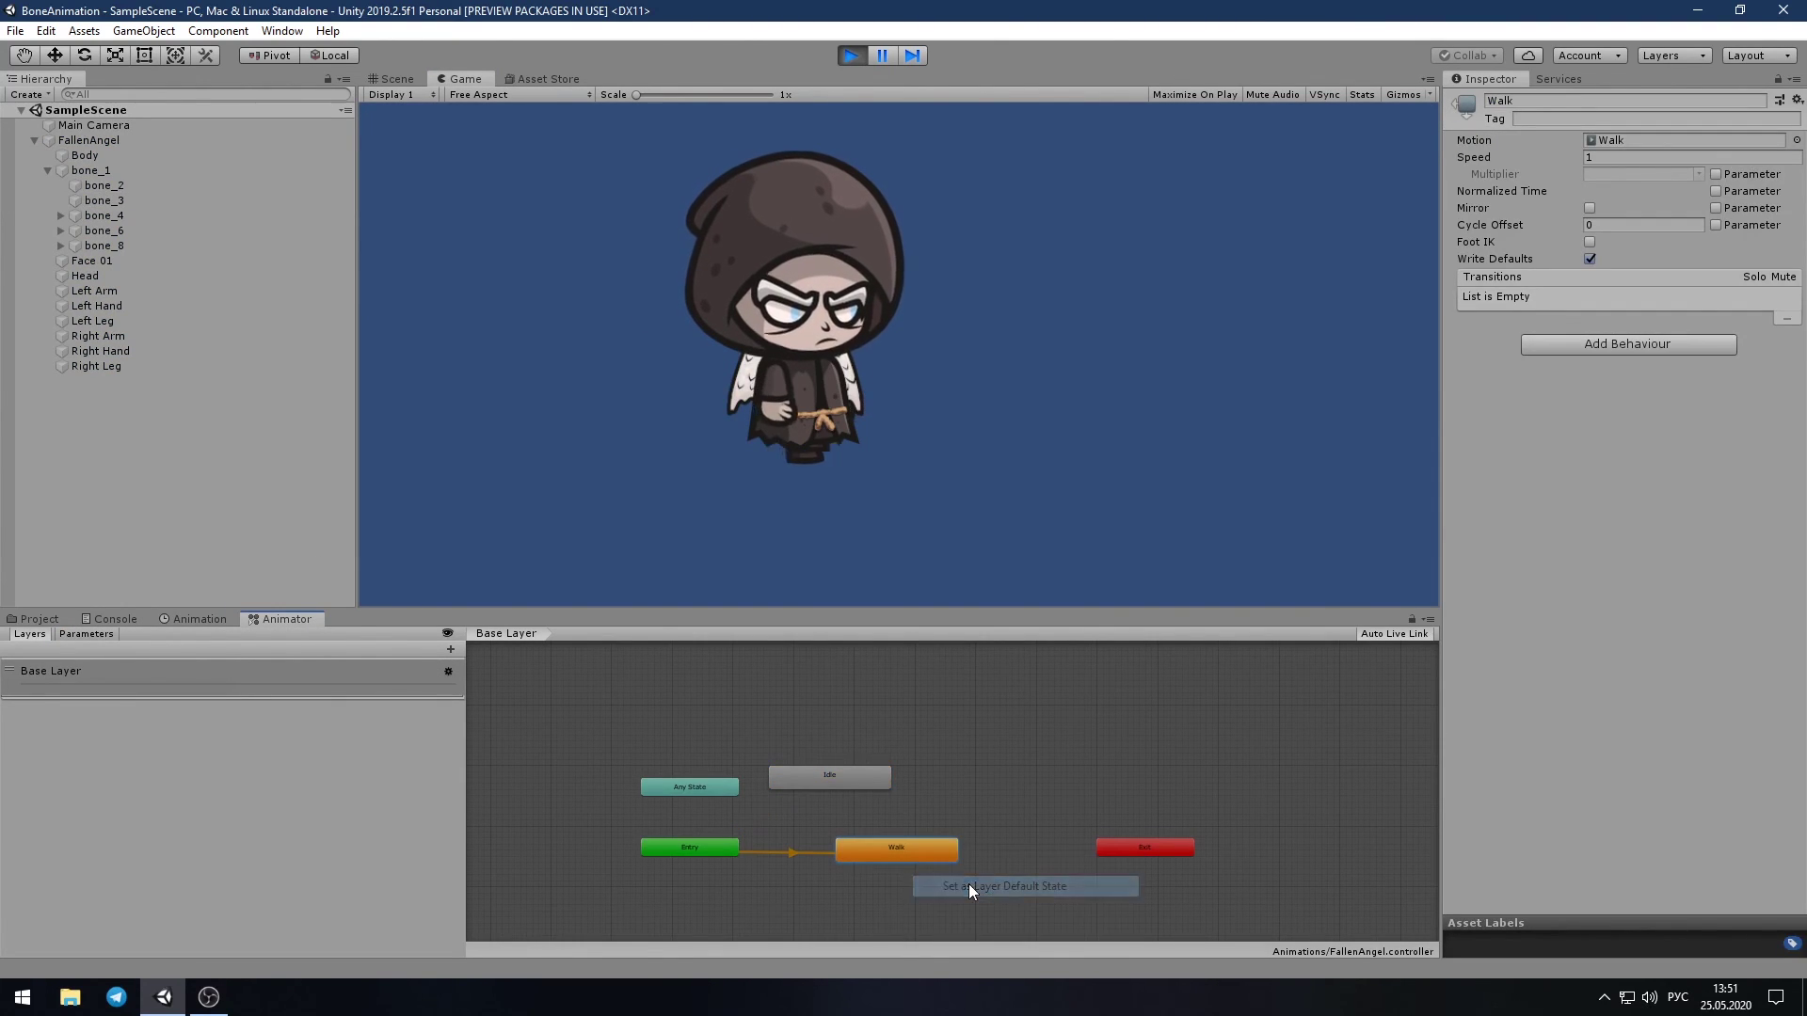
Switch the default state to Idle, back to Walk, then to Idle again
right_click(832, 771)
click(921, 815)
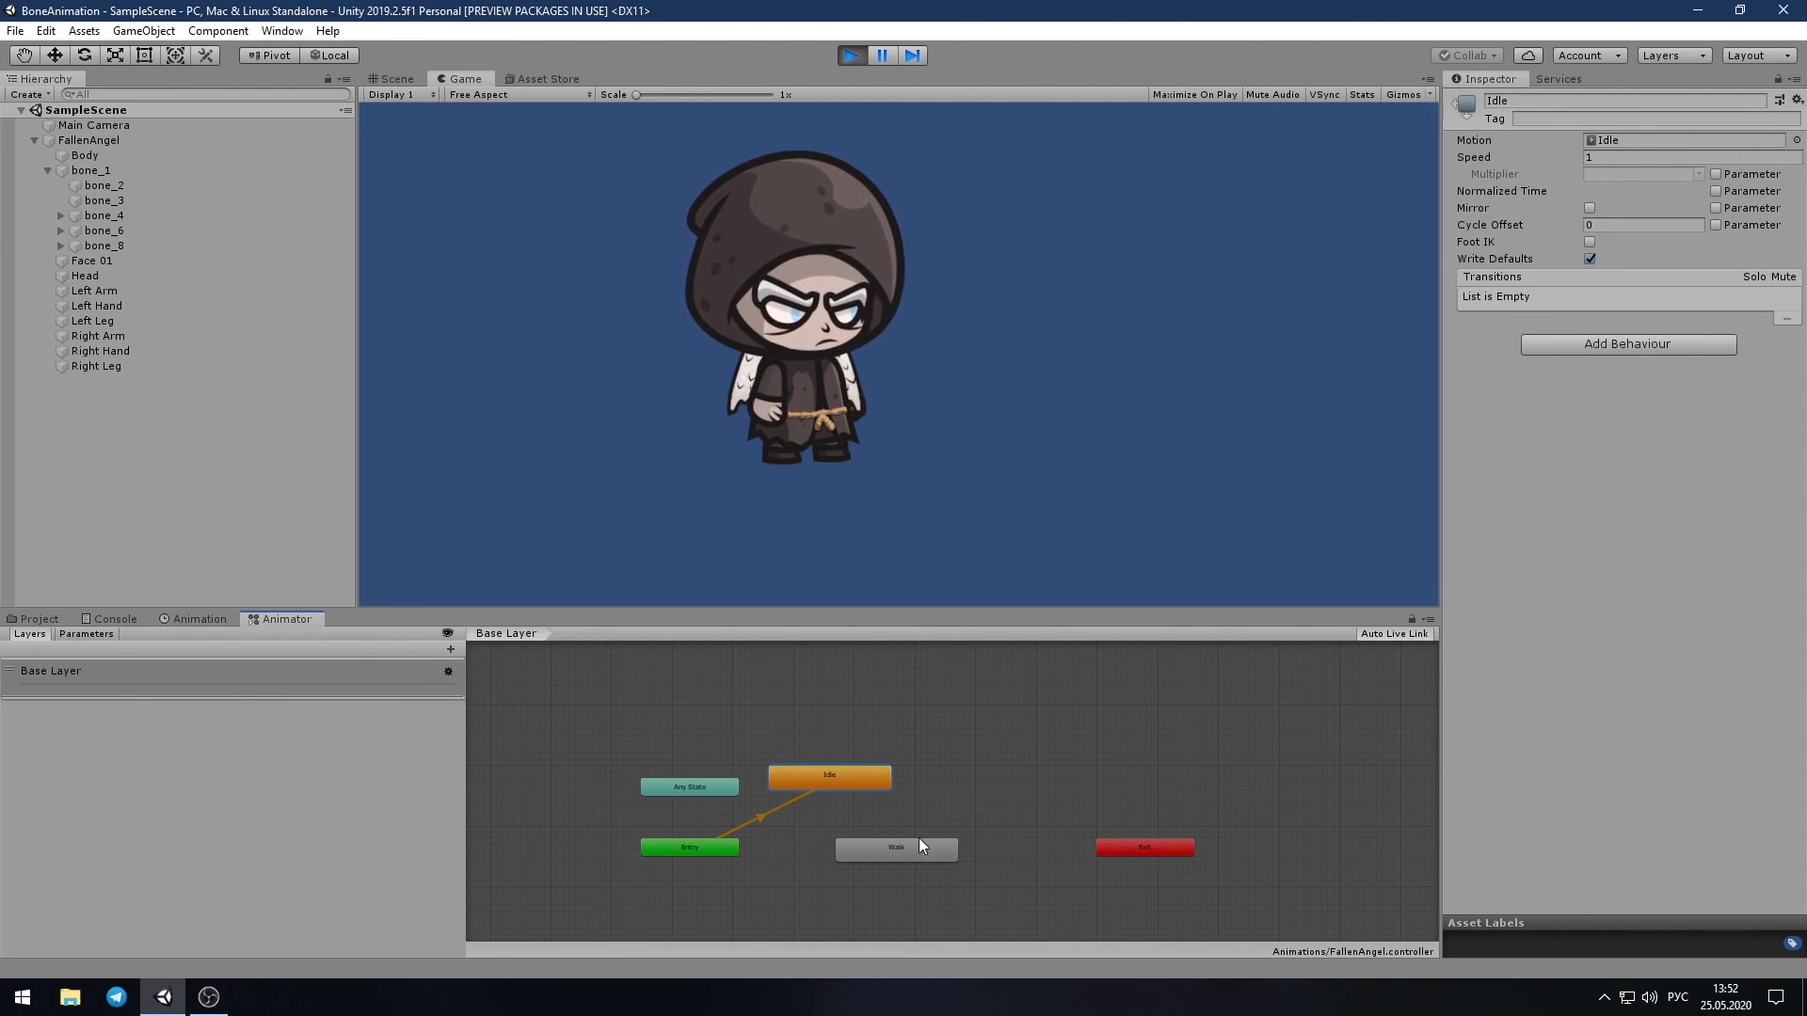
right_click(912, 852)
click(980, 883)
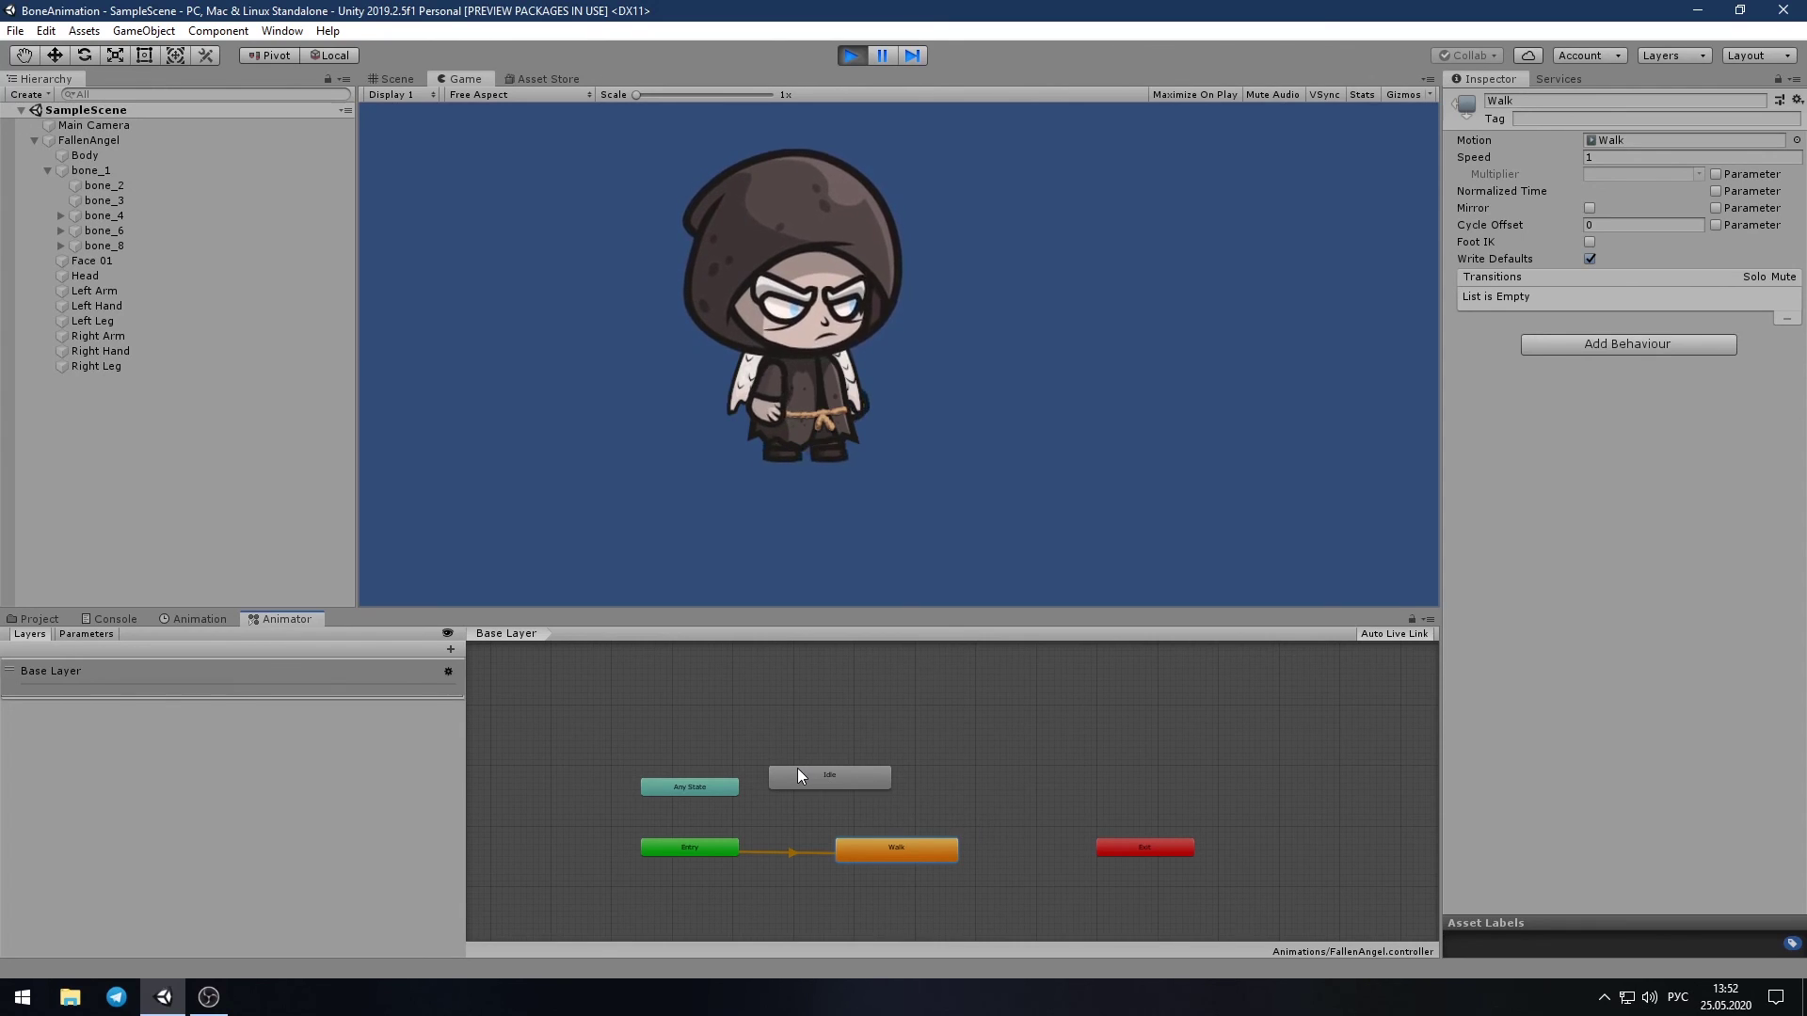
right_click(811, 775)
click(973, 807)
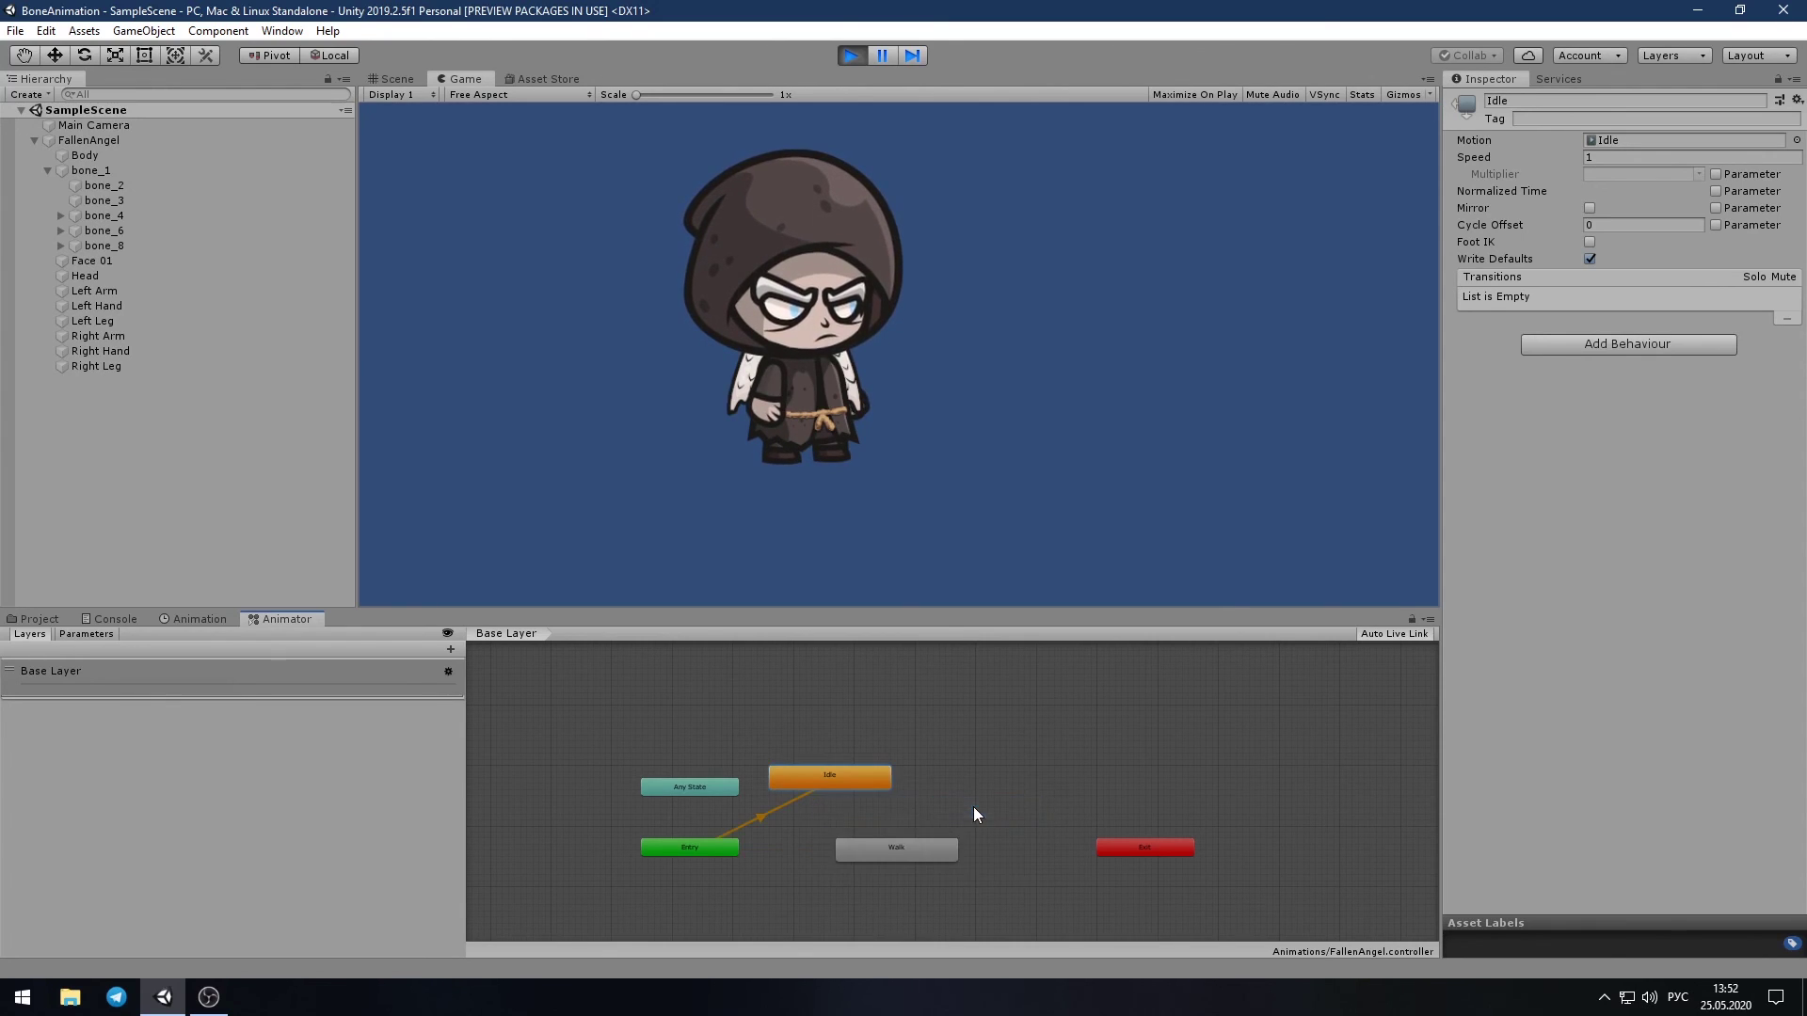